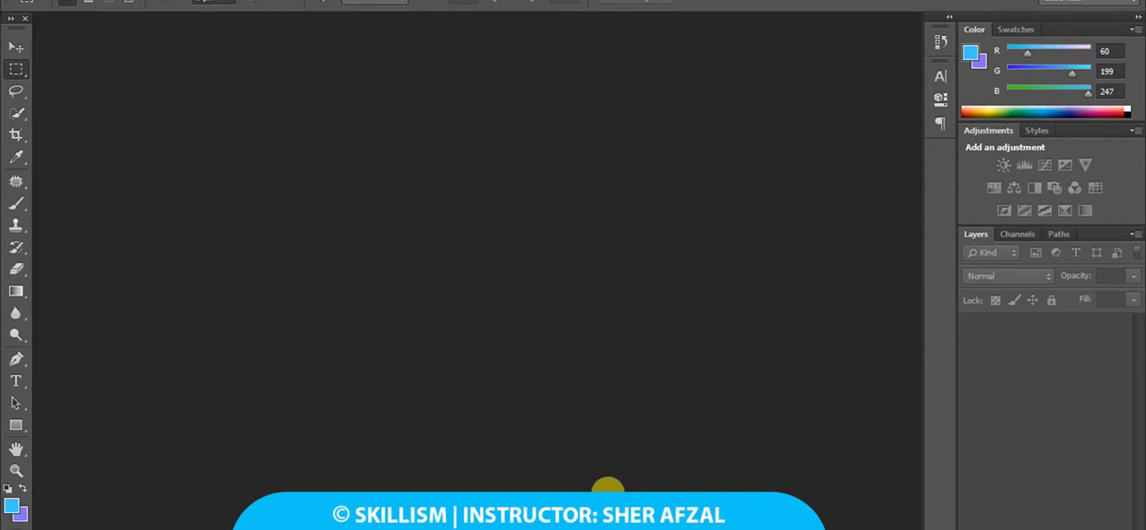
# Create a new white document named Social Media, 1080 by 1080 pixels, at a resolution of 300 pixels/inch.
pyautogui.click(43, 0)
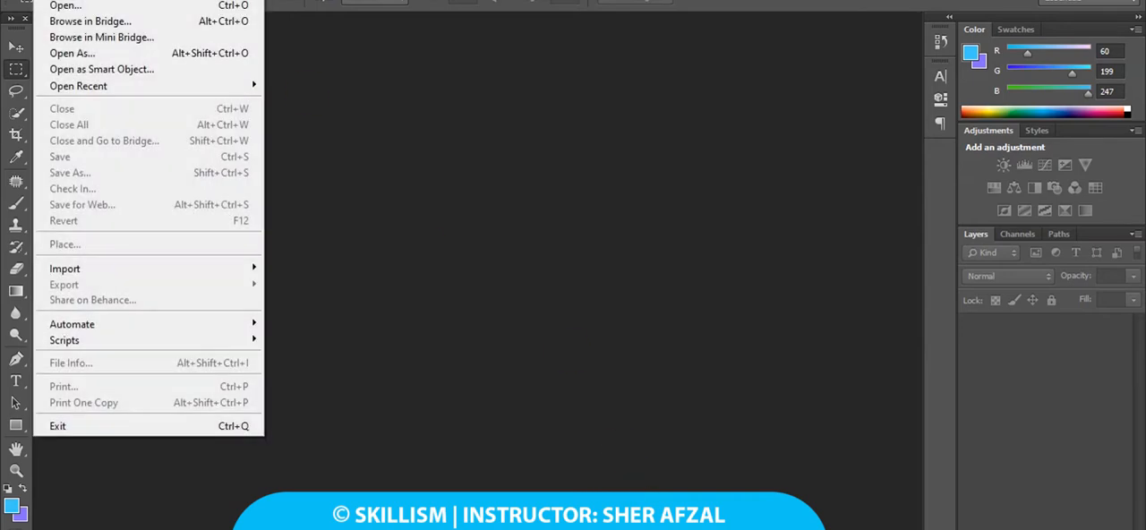
pyautogui.click(62, 0)
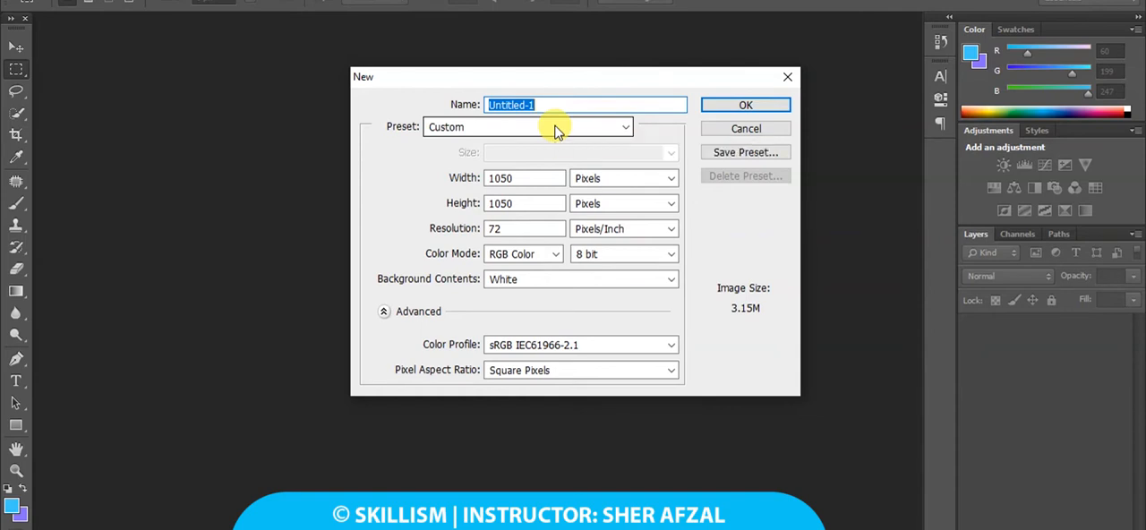
pyautogui.write('Social Media')
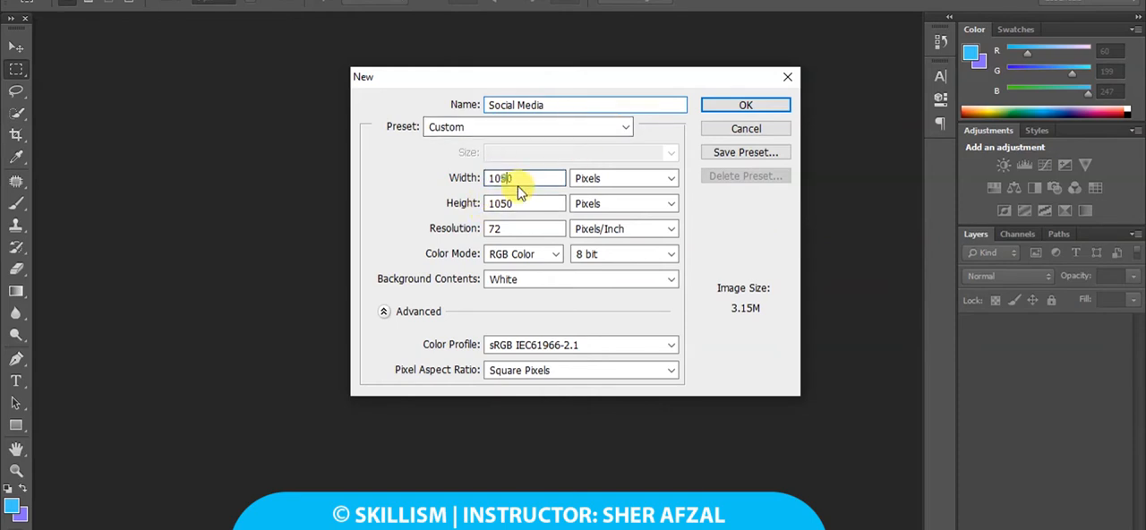
pyautogui.click(506, 179)
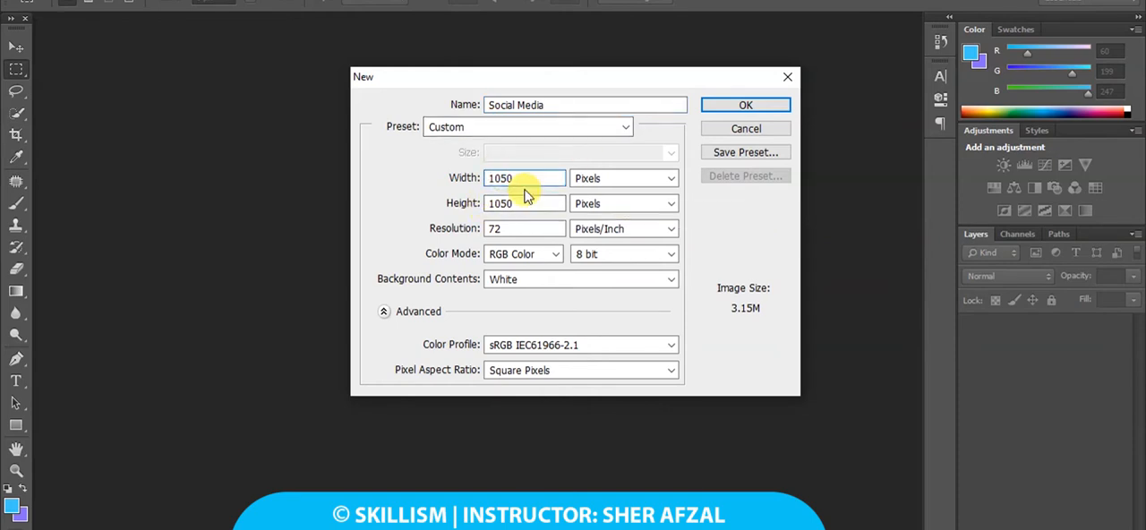
pyautogui.write('8')
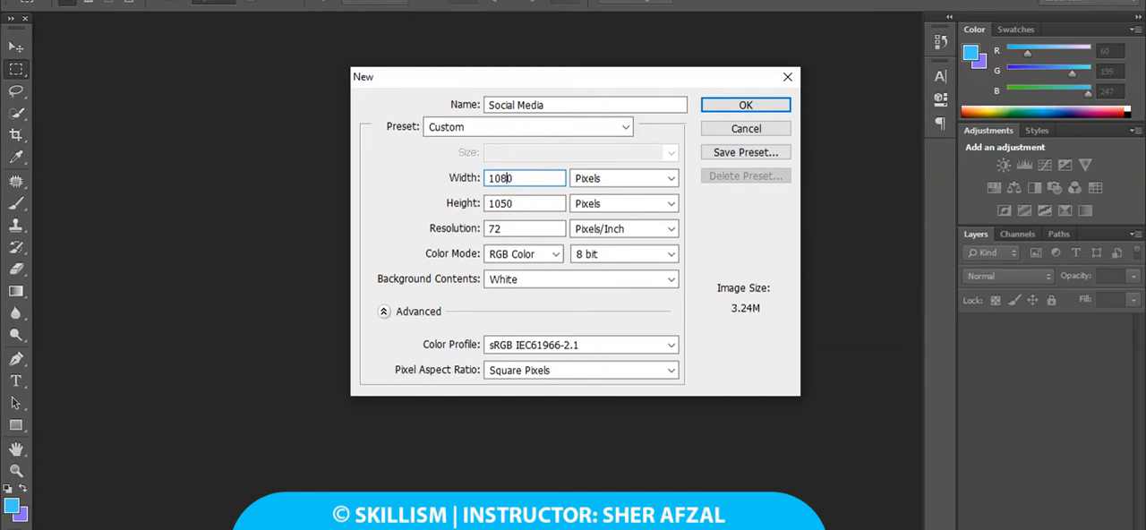
pyautogui.press('Tab')
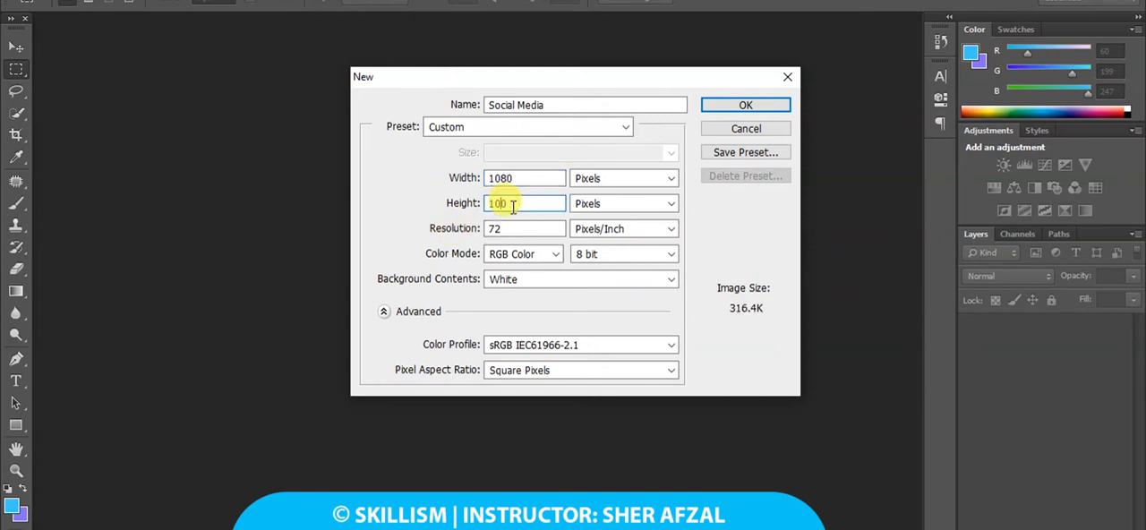
pyautogui.write('8')
pyautogui.press('Tab')
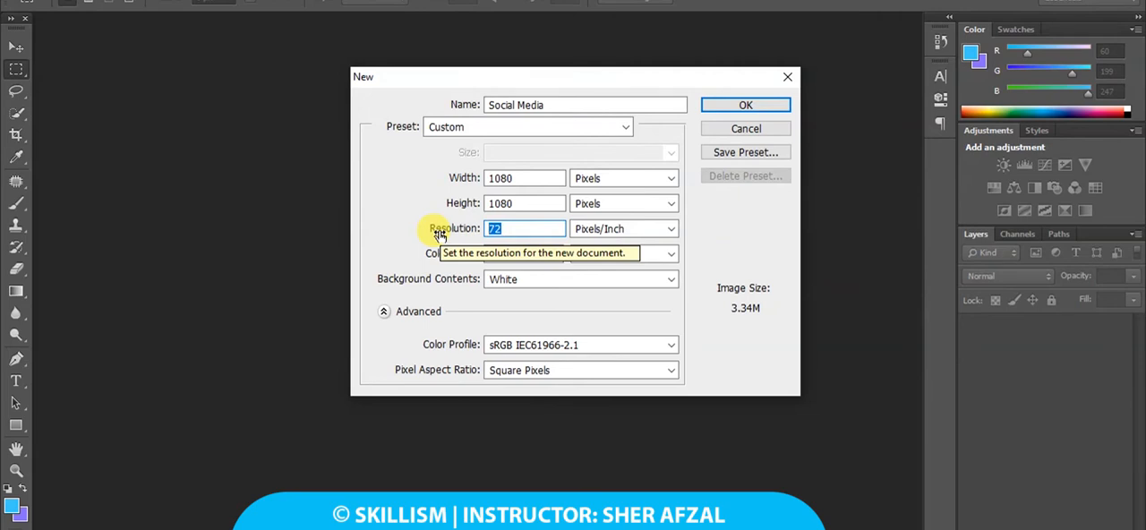
pyautogui.write('300')
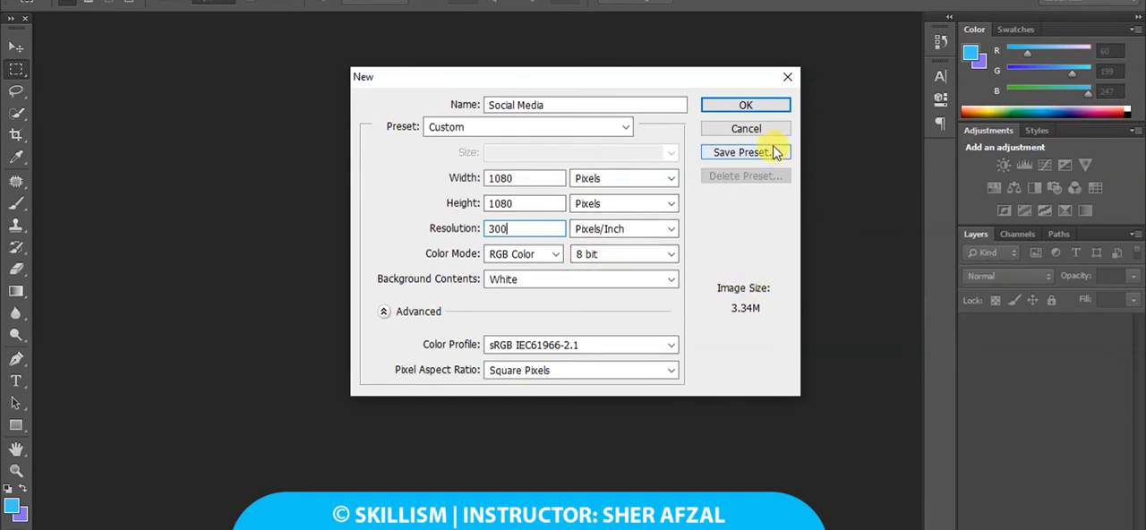
pyautogui.click(746, 105)
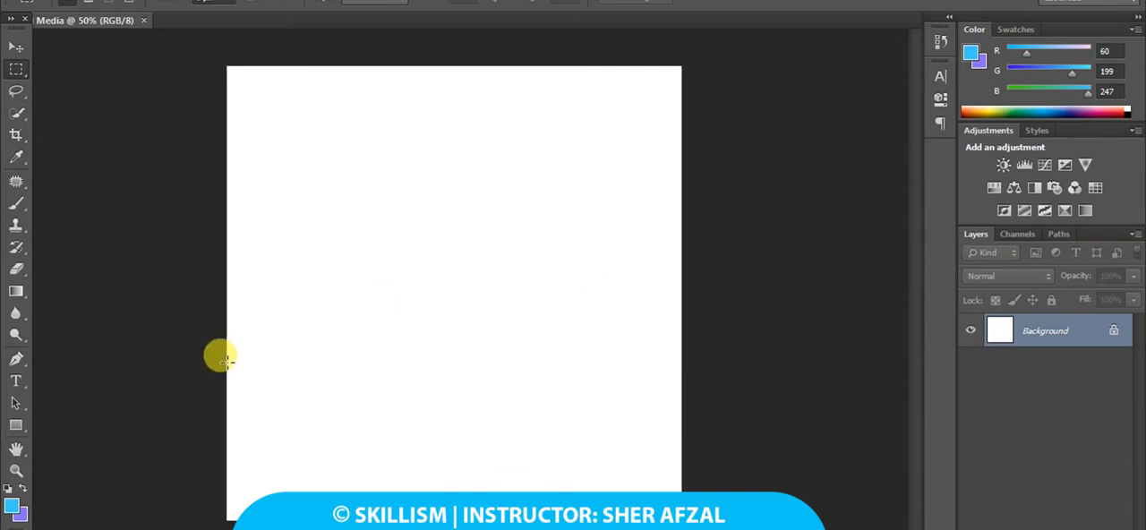
# Draw a rectangle about 506 by 280 px near the canvas centre, rounding its corners to 76 px before resetting them to 0 px.
pyautogui.click(15, 428)
pyautogui.moveTo(325, 242)
pyautogui.mouseDown()
pyautogui.moveTo(460, 340)
pyautogui.moveTo(538, 360)
pyautogui.mouseUp()
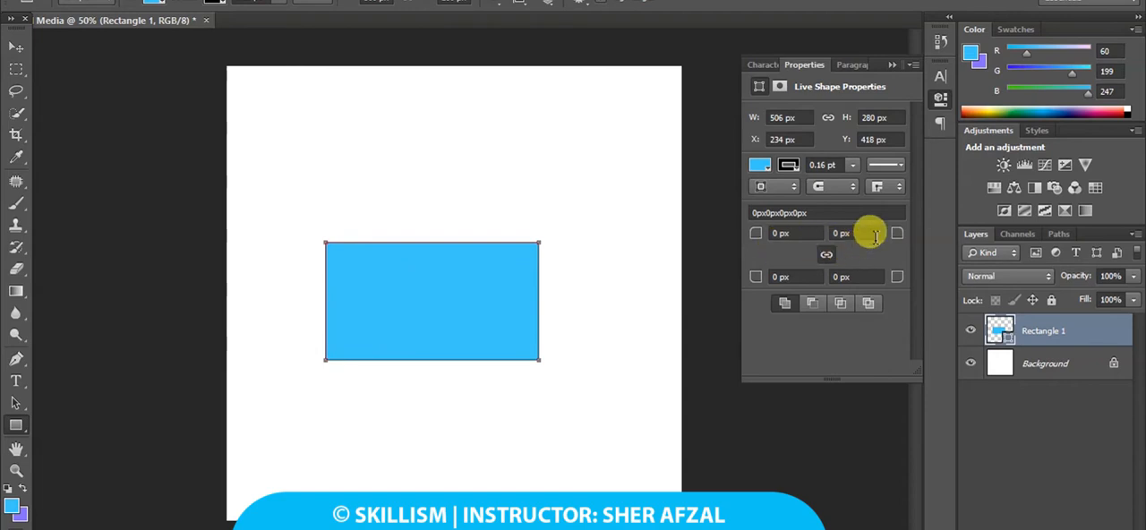
pyautogui.moveTo(896, 234); pyautogui.dragTo(964, 227)
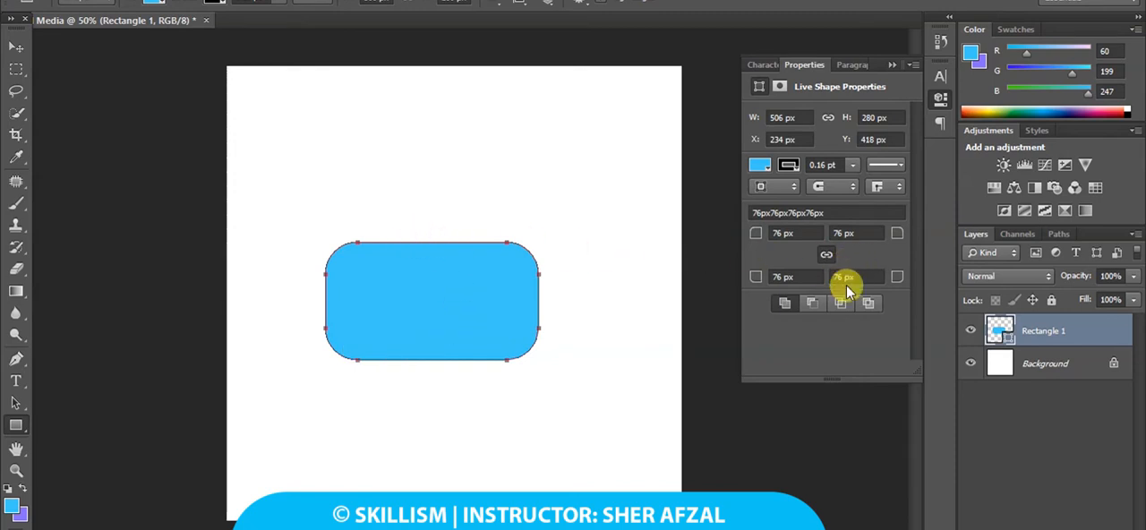
pyautogui.write('0')
pyautogui.press('Return')
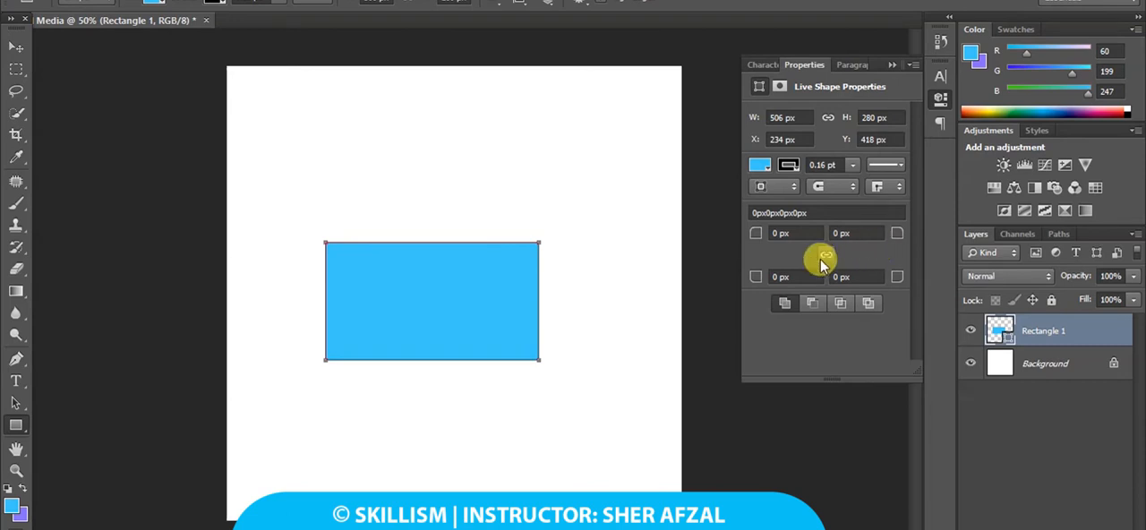
# Round the rectangle's upper-right corner to 146 px and lower-left corner to 198 px individually, and delete the shape.
pyautogui.moveTo(896, 237); pyautogui.dragTo(942, 253)
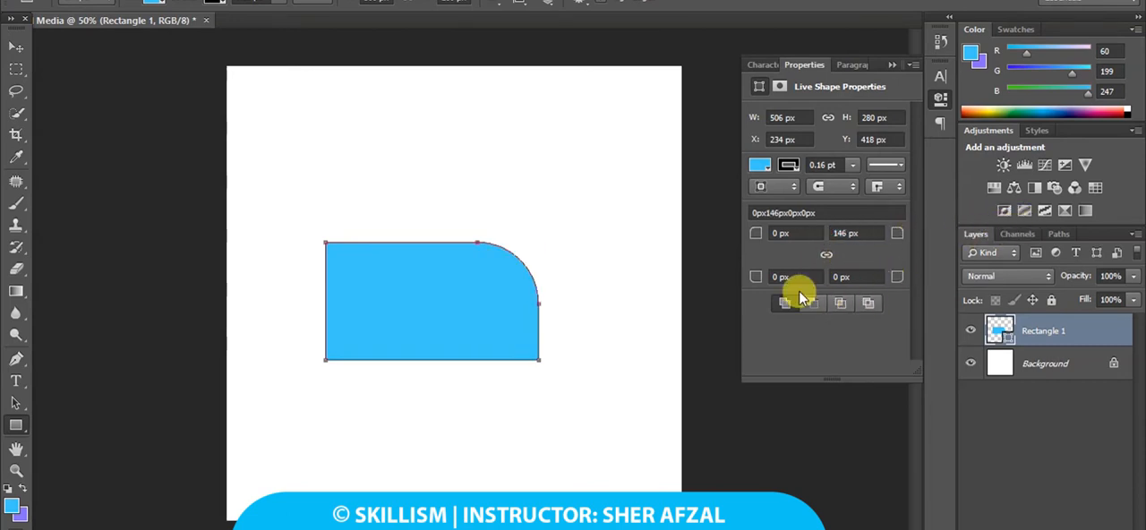
pyautogui.moveTo(752, 277); pyautogui.dragTo(920, 267)
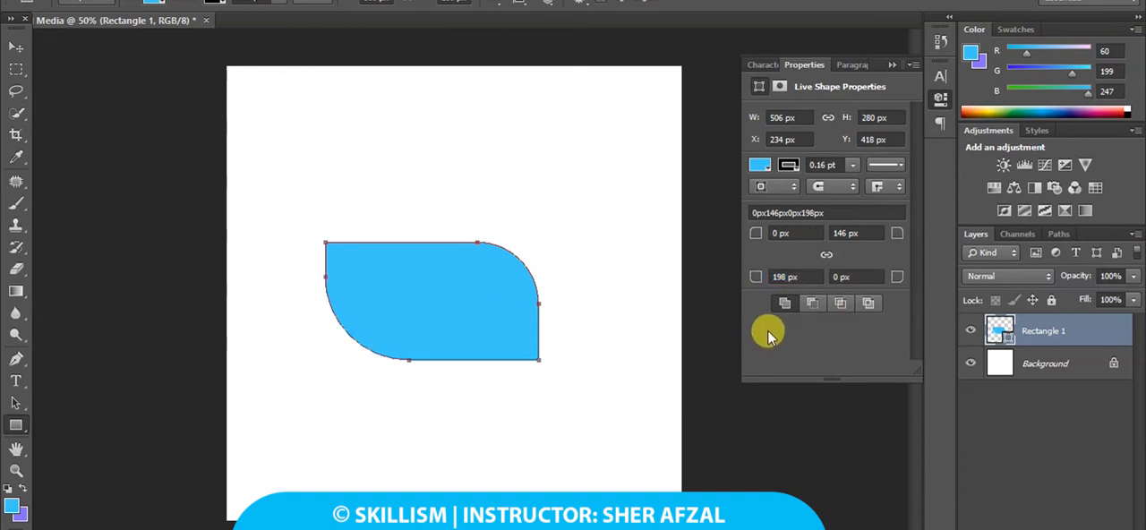
pyautogui.click(892, 65)
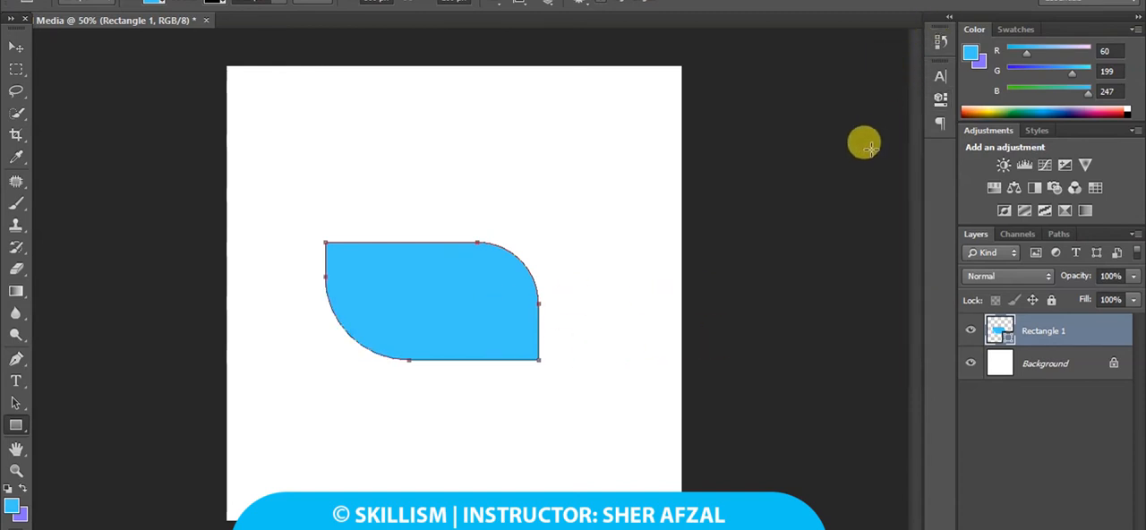
pyautogui.press('Delete')
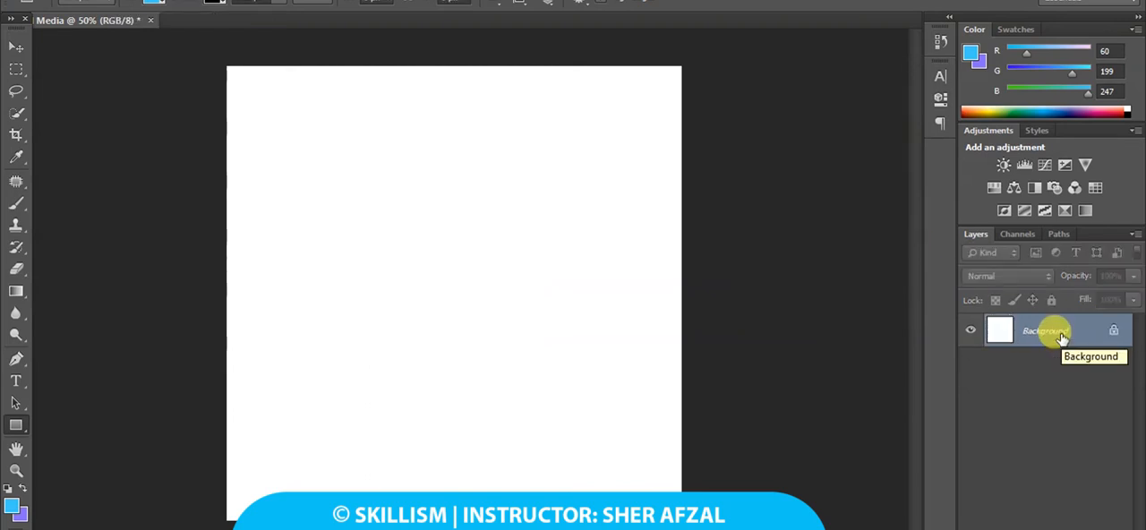
# Draw a large blue hexagon with the Polygon tool in the upper-left part of the canvas.
pyautogui.click(16, 427)
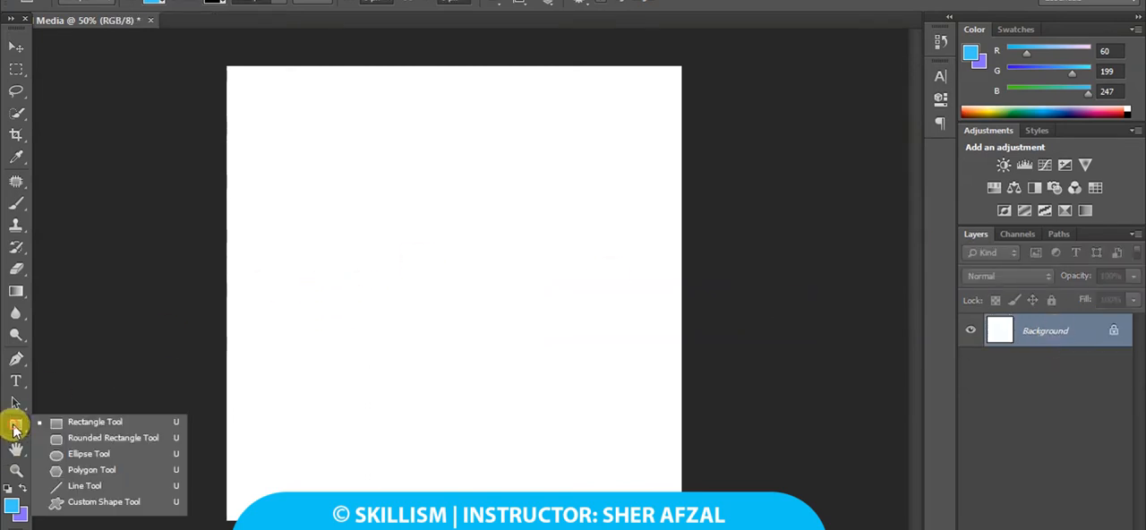
pyautogui.click(55, 473)
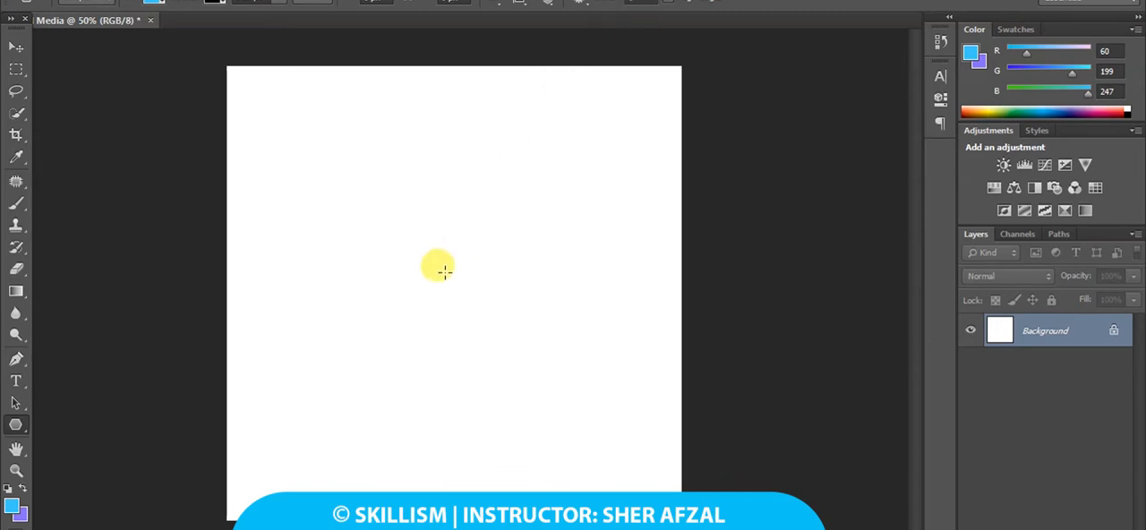
pyautogui.moveTo(389, 197); pyautogui.dragTo(493, 260)
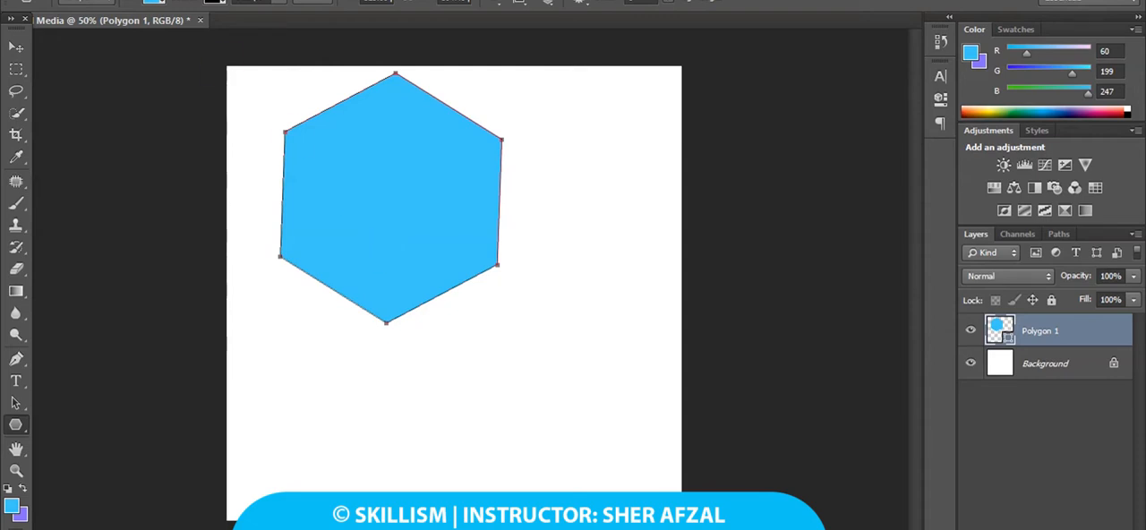
# Run the Corner Editor.jsx script from the Downloads folder and round the hexagon's corners with a radius pattern of 75.
pyautogui.click(105, 0)
pyautogui.moveTo(45, 0)
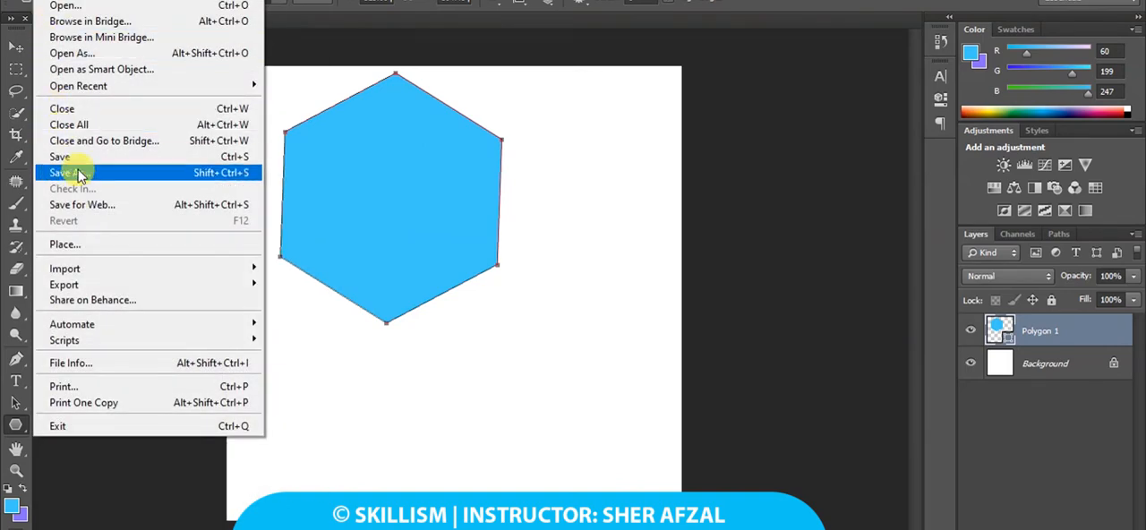
pyautogui.moveTo(101, 343)
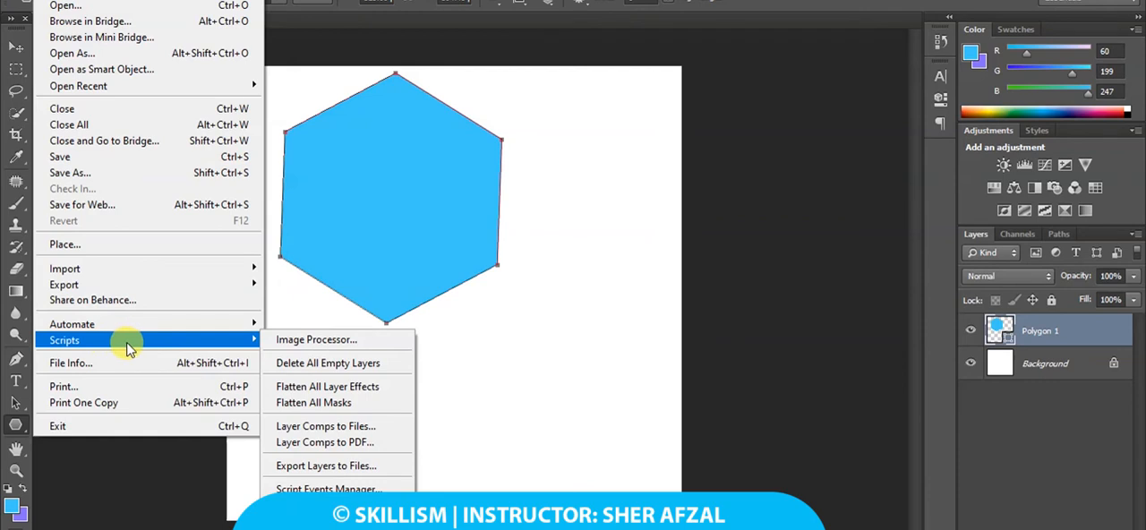
pyautogui.click(308, 527)
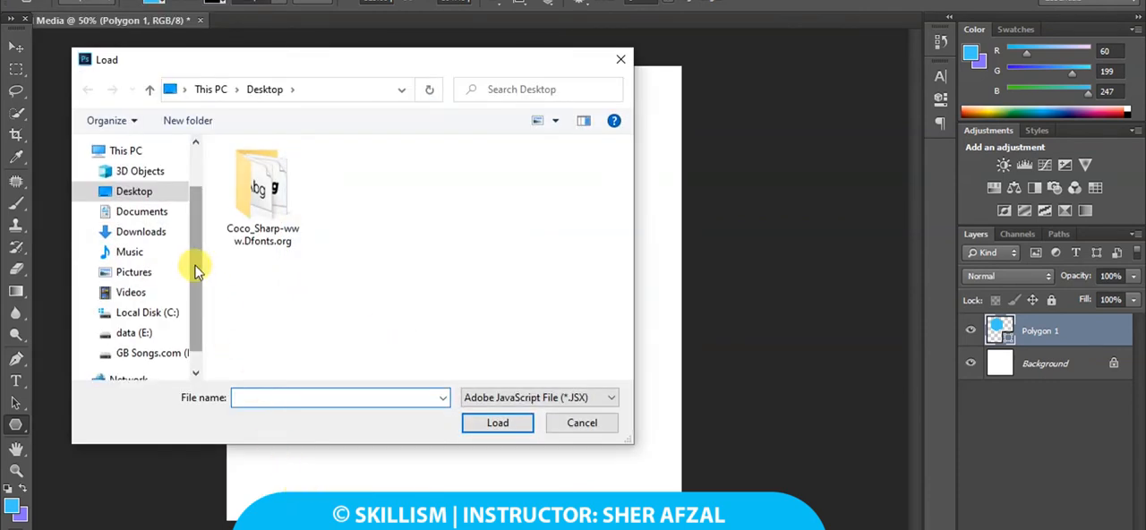
pyautogui.click(144, 233)
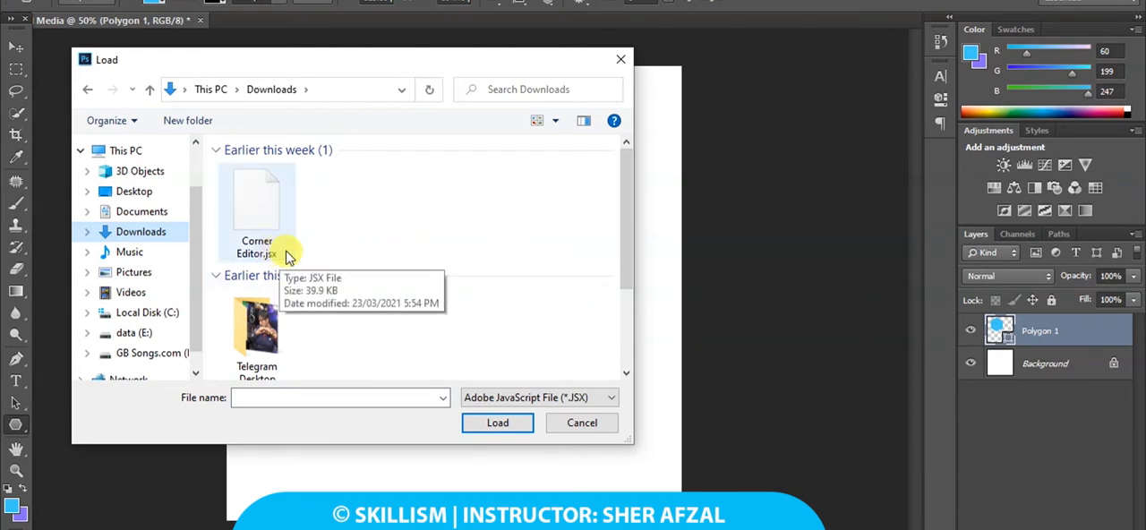
pyautogui.doubleClick(262, 227)
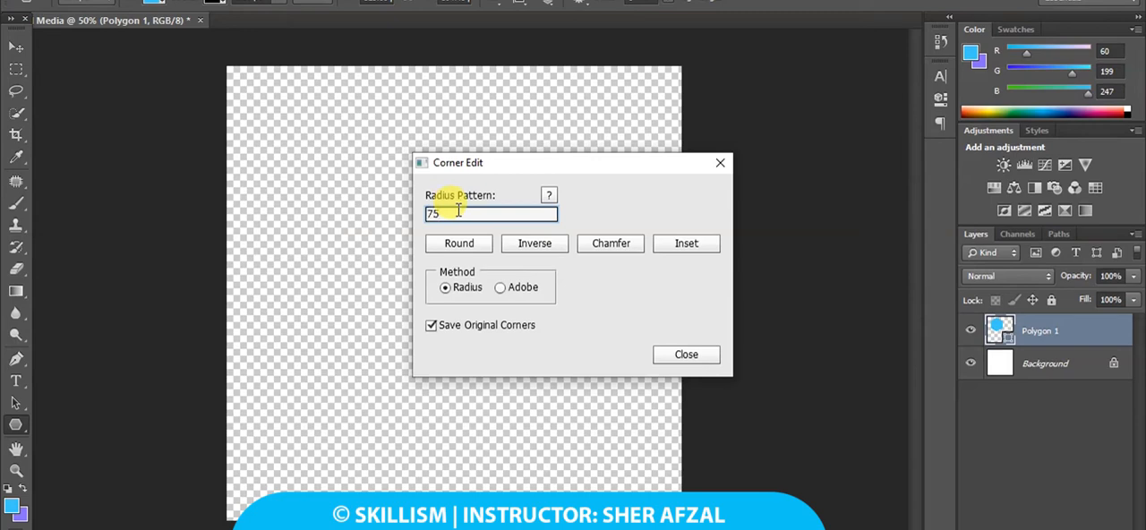
pyautogui.click(458, 245)
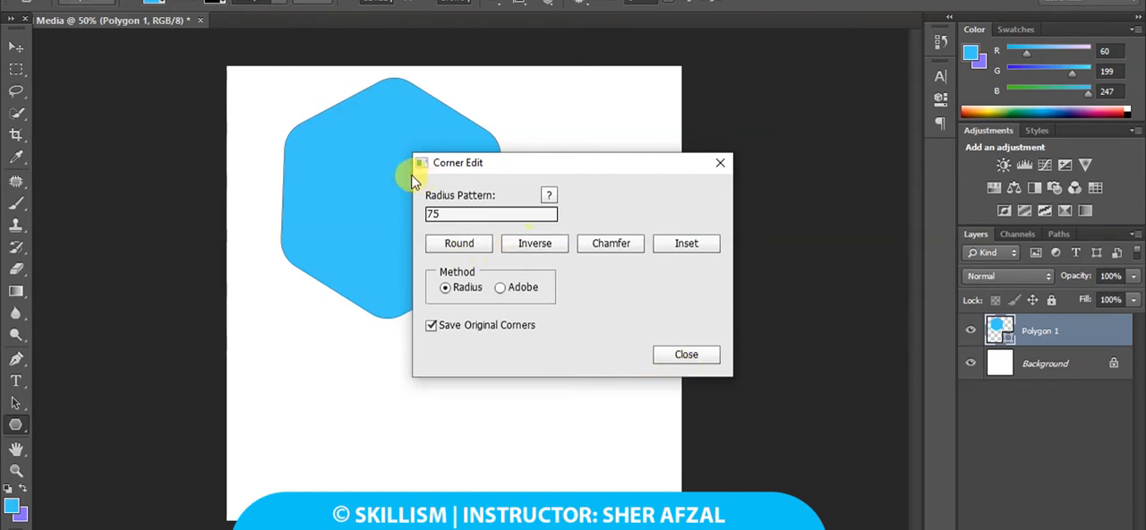
pyautogui.click(697, 355)
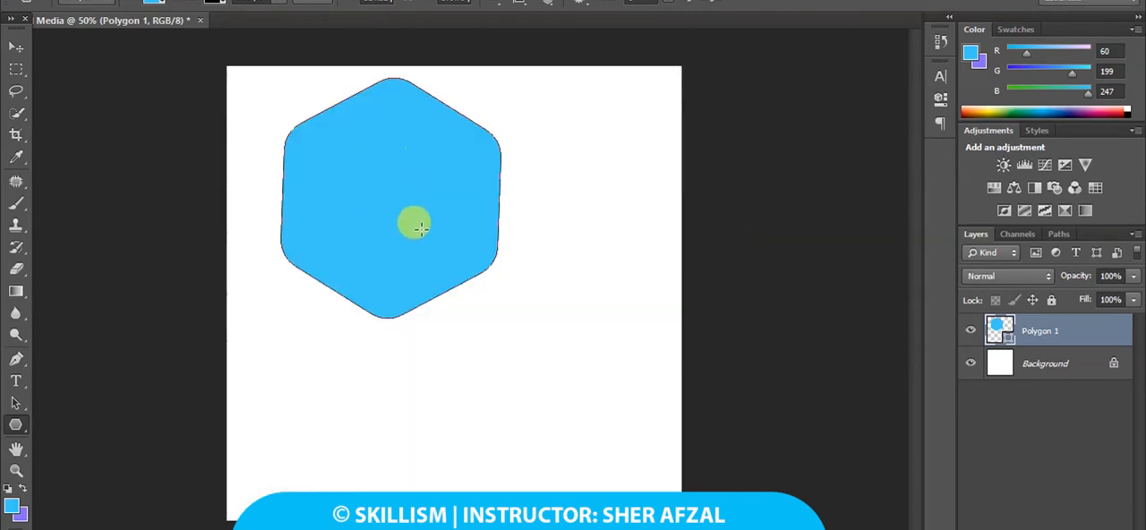
# Rotate the hexagon slightly so its sides stand vertical, apply the transformation, and position it in the right half of the canvas.
pyautogui.click(18, 45)
pyautogui.moveTo(380, 139); pyautogui.dragTo(449, 235)
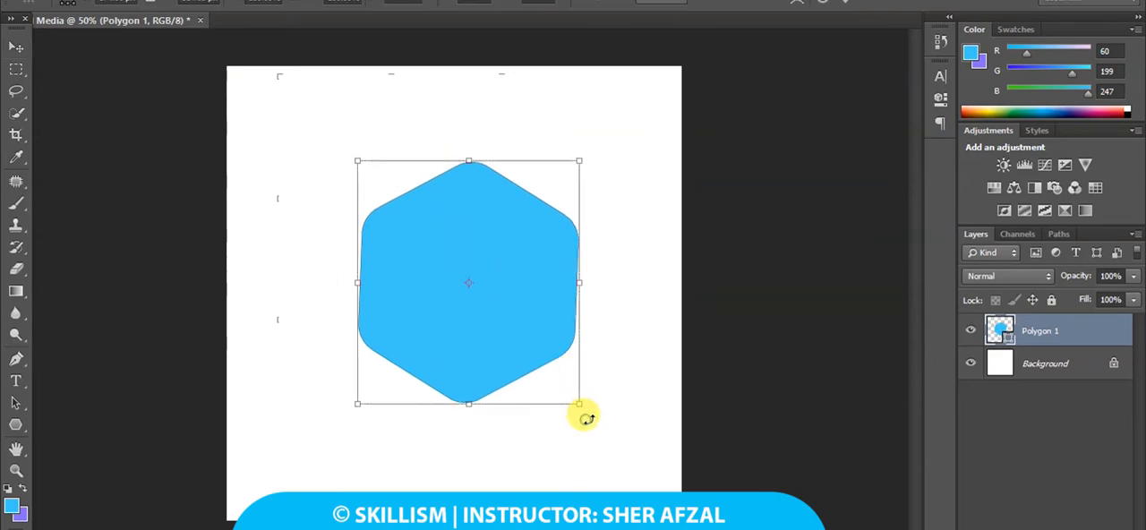
pyautogui.moveTo(586, 419); pyautogui.dragTo(591, 409)
pyautogui.moveTo(507, 320); pyautogui.dragTo(557, 337)
pyautogui.click(18, 47)
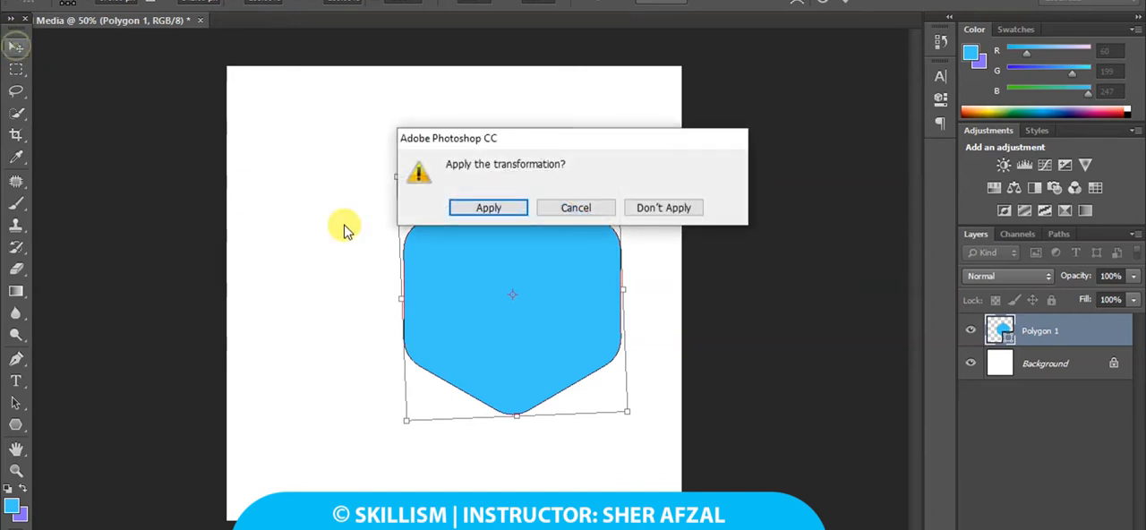
pyautogui.click(506, 208)
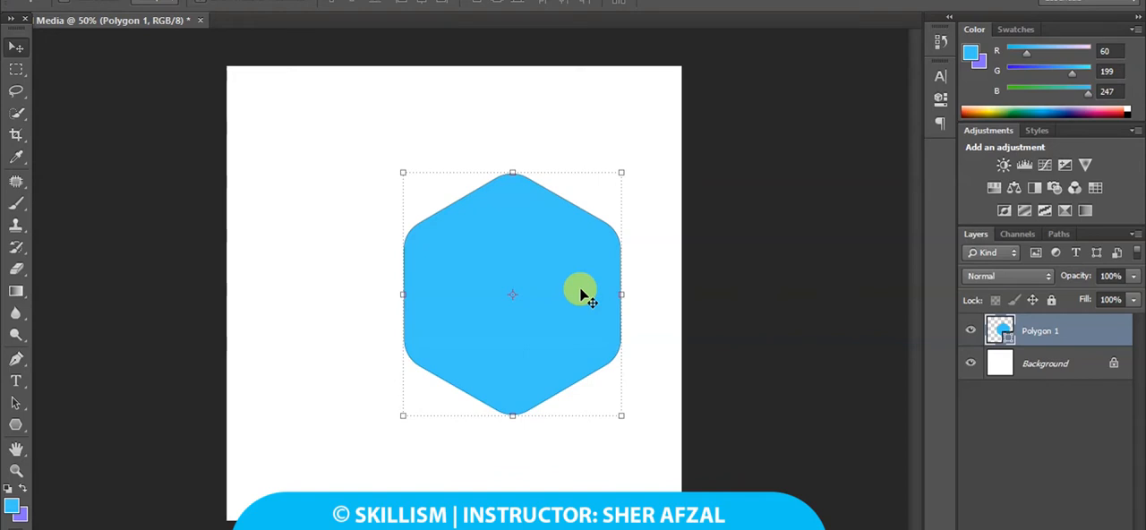
pyautogui.moveTo(582, 294); pyautogui.dragTo(620, 275)
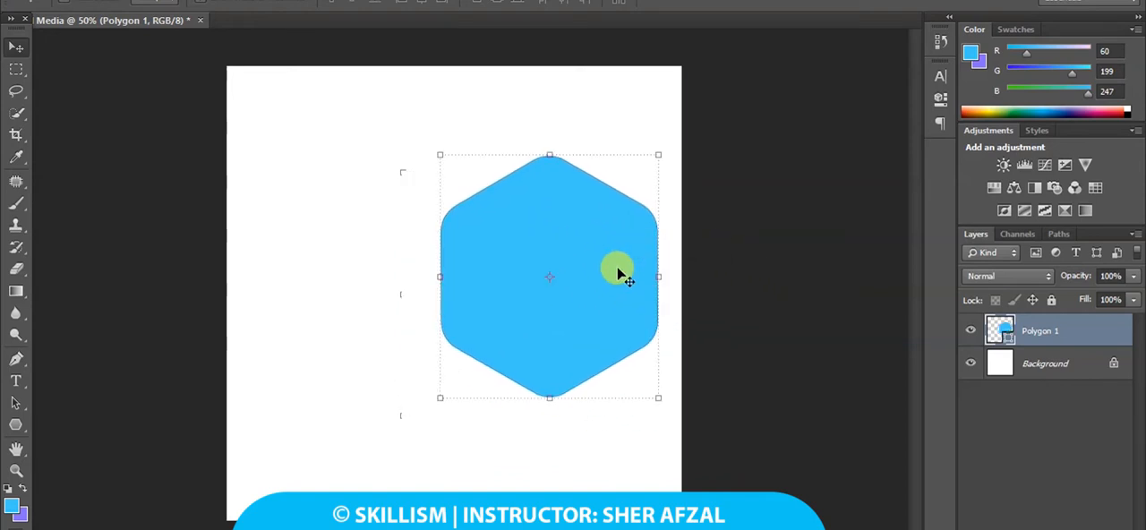
# Open depositphotos_13203627-stock-illustration-add-icon.jpg from the Desktop and erase its white background with the Magic Eraser tool.
pyautogui.click(56, 3)
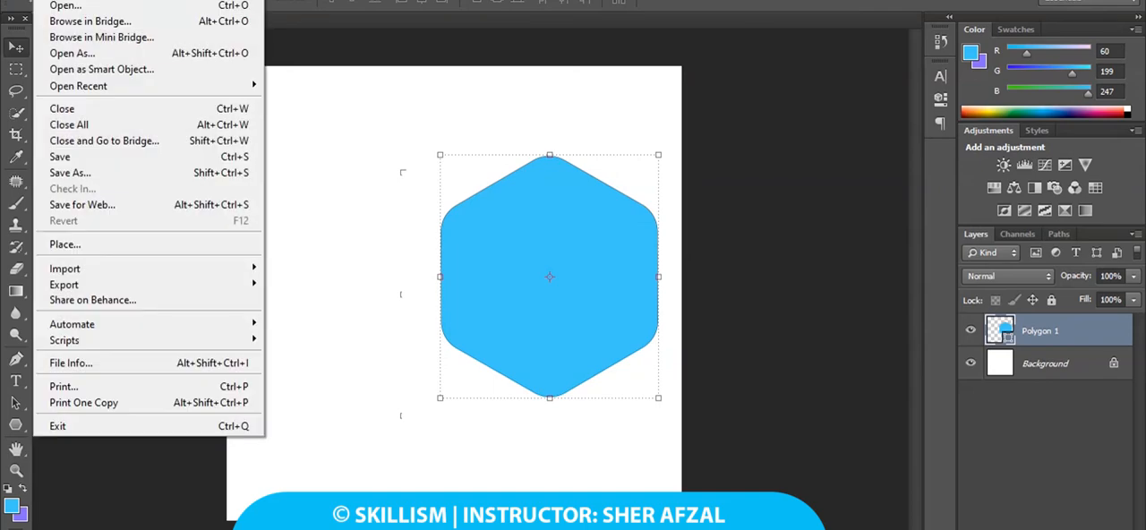
pyautogui.click(63, 6)
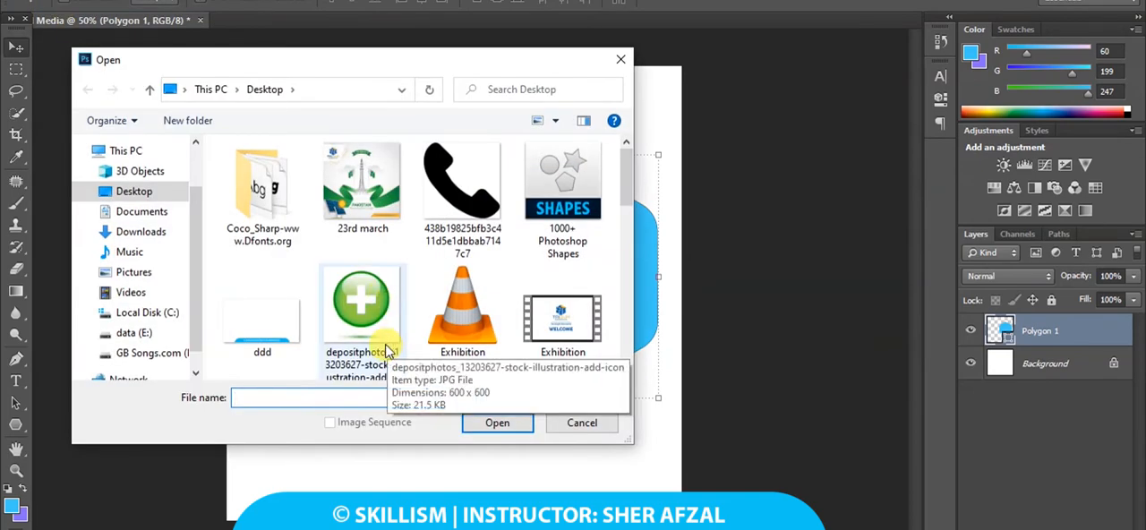
pyautogui.doubleClick(374, 334)
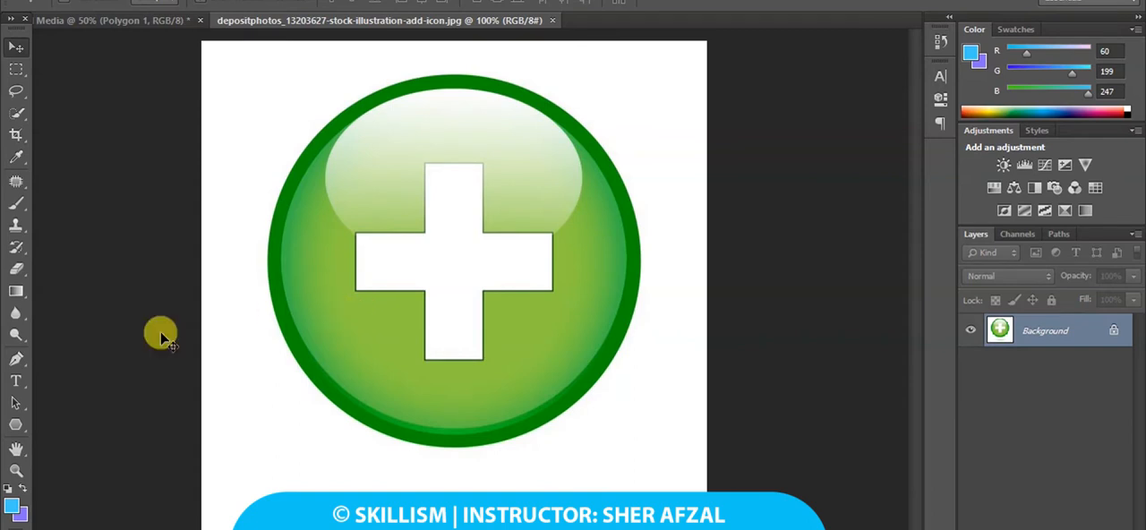
pyautogui.rightClick(22, 279)
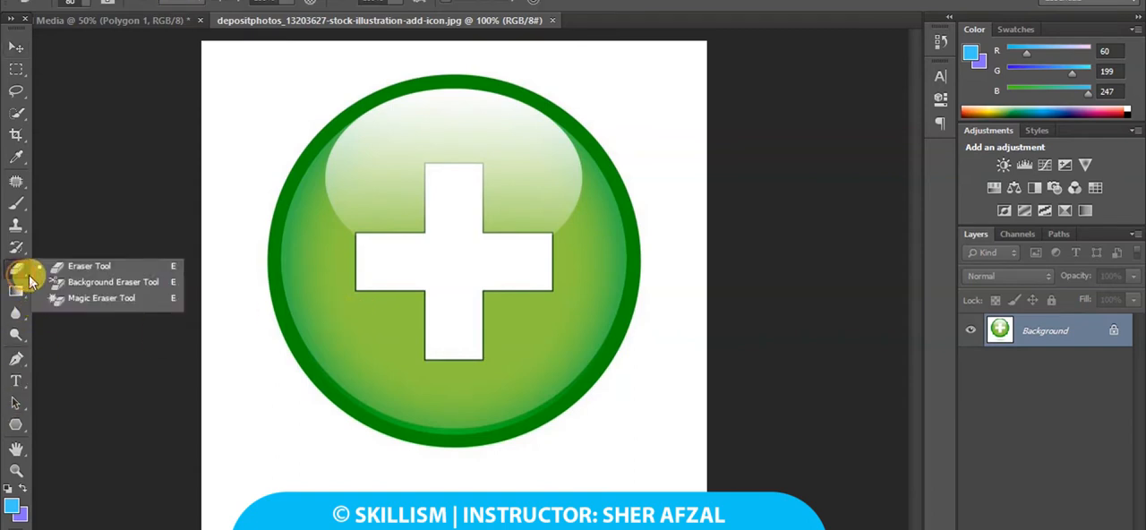
pyautogui.click(97, 298)
pyautogui.click(235, 232)
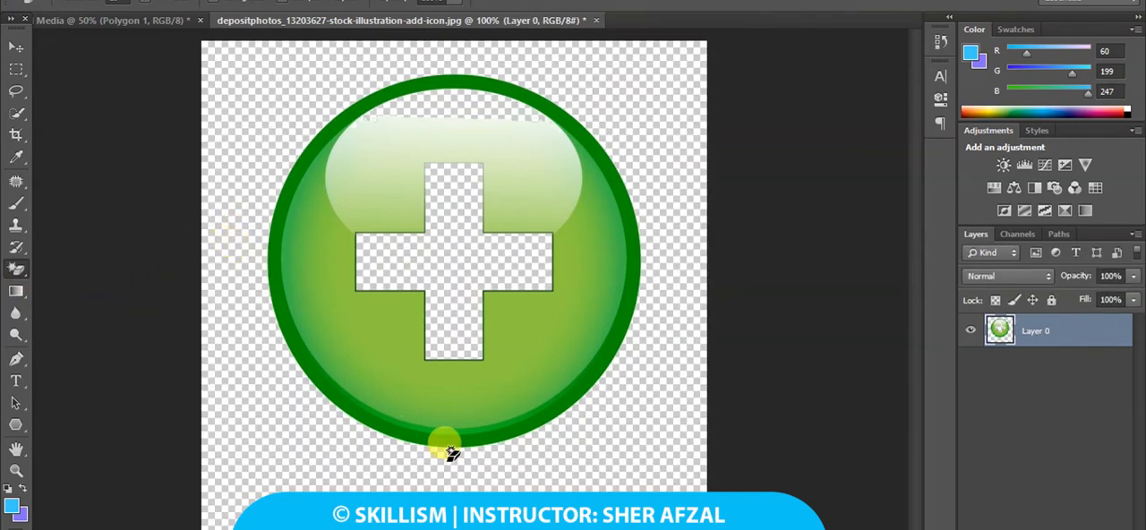
# Undo the erased background and erase only the white area around the green circle with the Magic Eraser, keeping the white plus.
pyautogui.hotkey('ctrl', 'z')
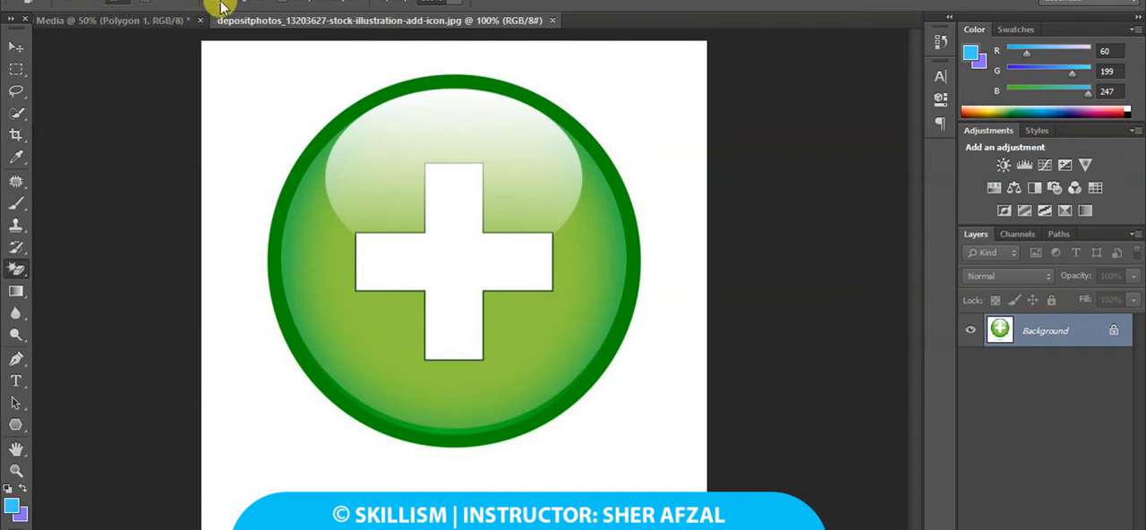
pyautogui.click(244, 193)
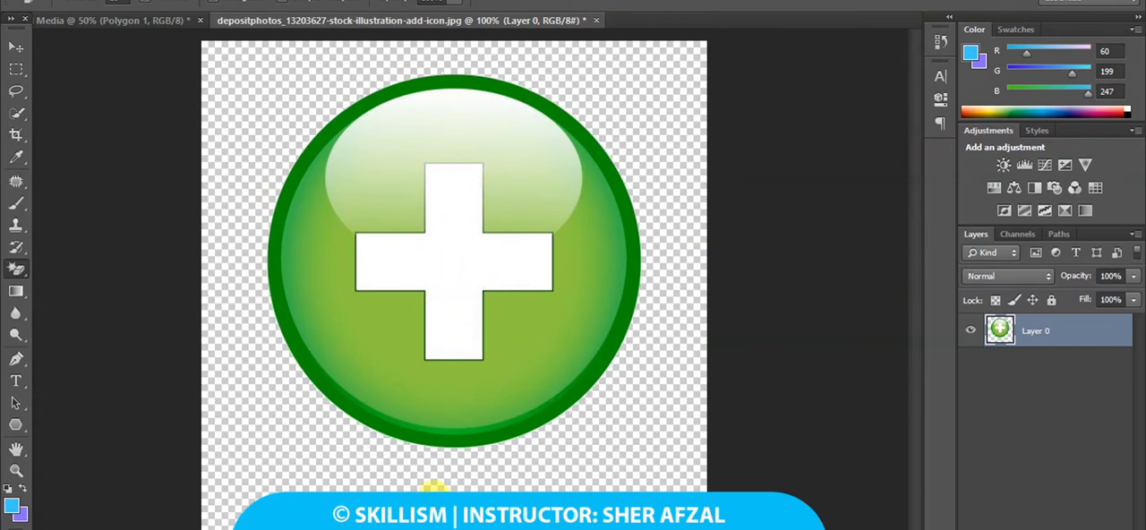
pyautogui.moveTo(16, 267); pyautogui.dragTo(70, 265)
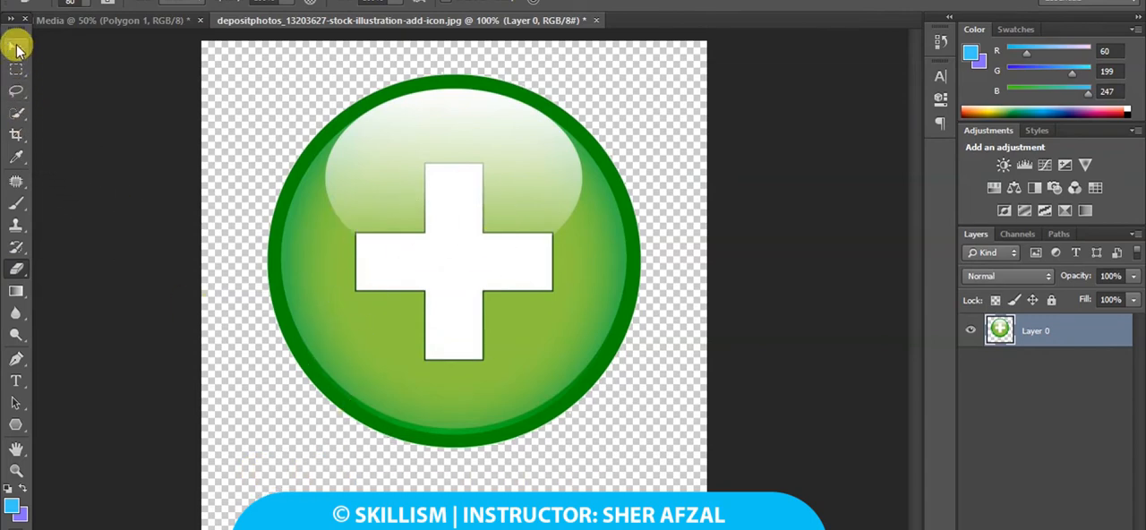
# Bring the cut-out icon into the left side of the Media document and shift the hexagon past the canvas's right edge.
pyautogui.click(16, 47)
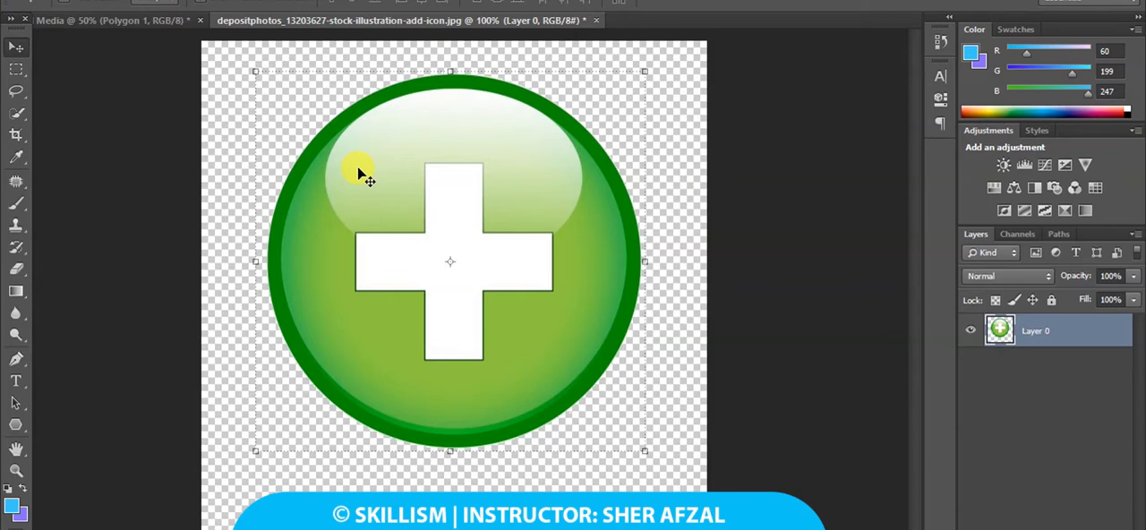
pyautogui.moveTo(364, 138); pyautogui.dragTo(296, 285)
pyautogui.rightClick(523, 226)
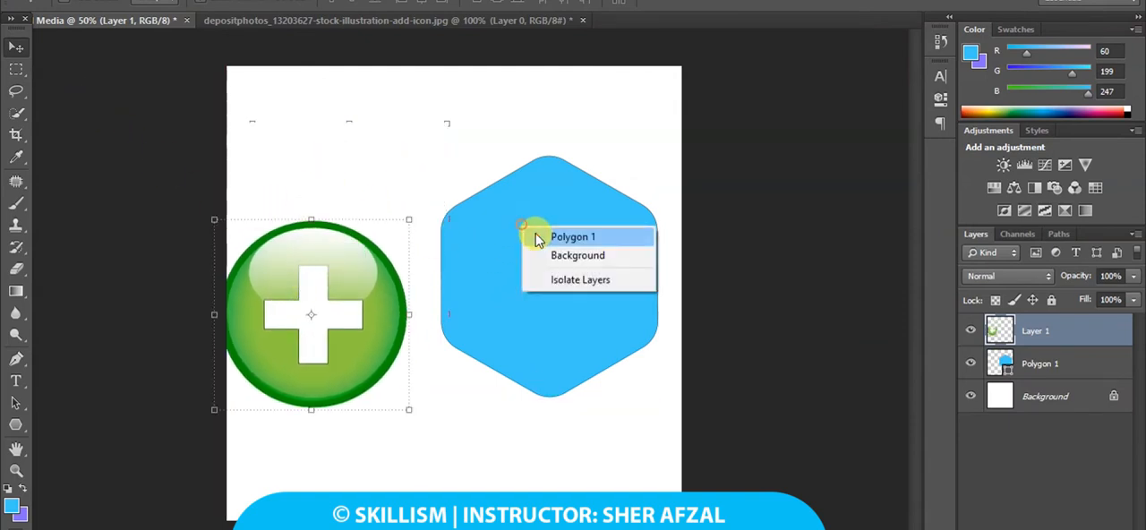
pyautogui.click(545, 238)
pyautogui.moveTo(556, 248); pyautogui.dragTo(587, 268)
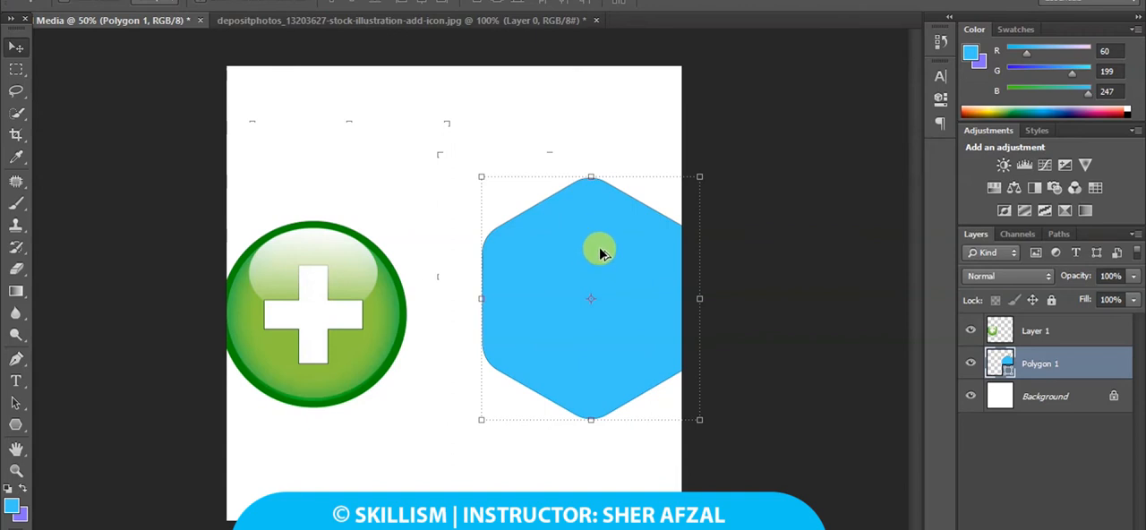
# Duplicate the hexagon twice, placing one copy in the canvas's upper-left corner and the other at the lower left.
pyautogui.moveTo(593, 251); pyautogui.dragTo(336, 130)
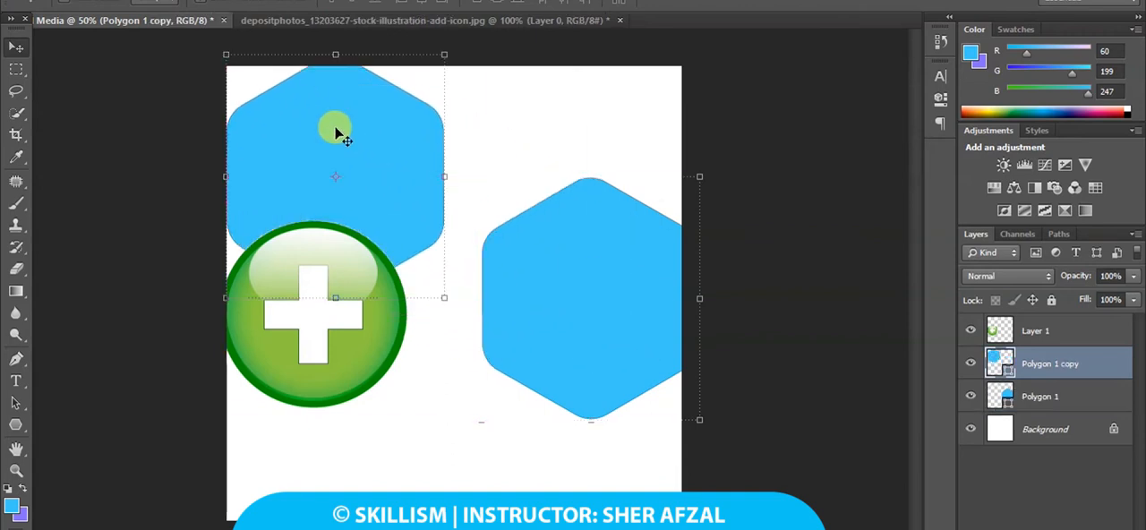
pyautogui.rightClick(606, 315)
pyautogui.click(624, 328)
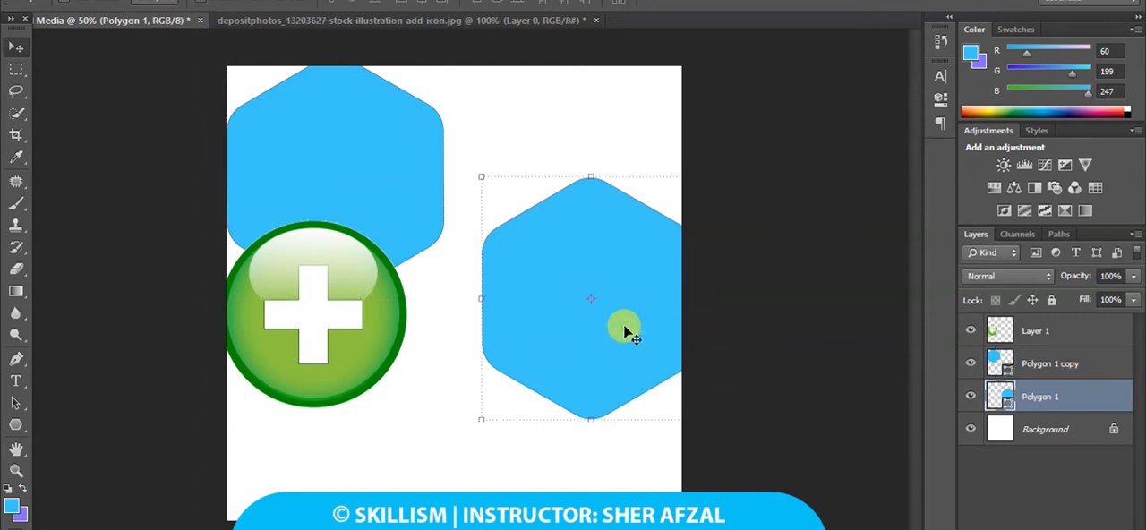
pyautogui.hotkey('ctrl', 'j')
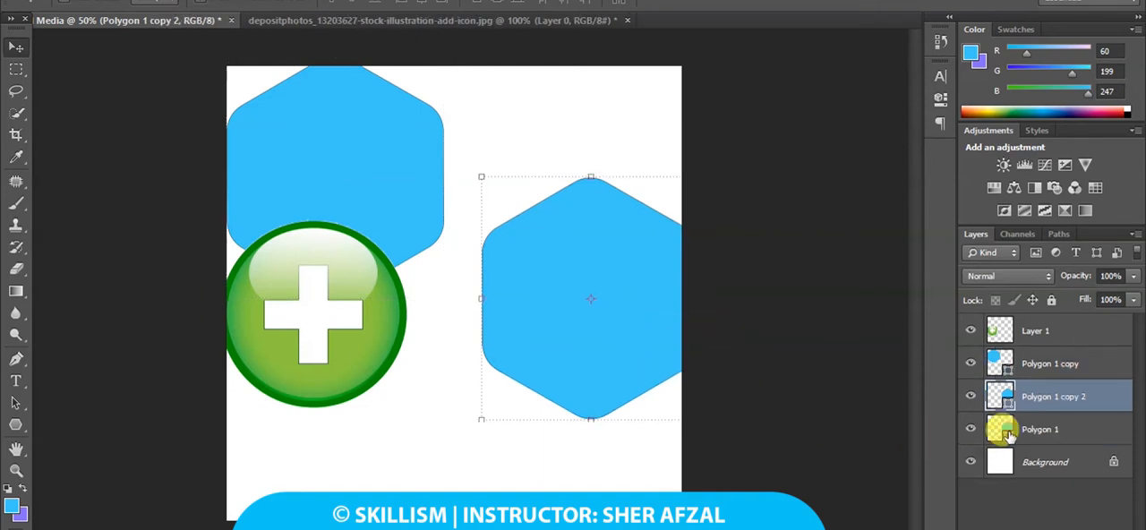
pyautogui.moveTo(618, 331); pyautogui.dragTo(379, 481)
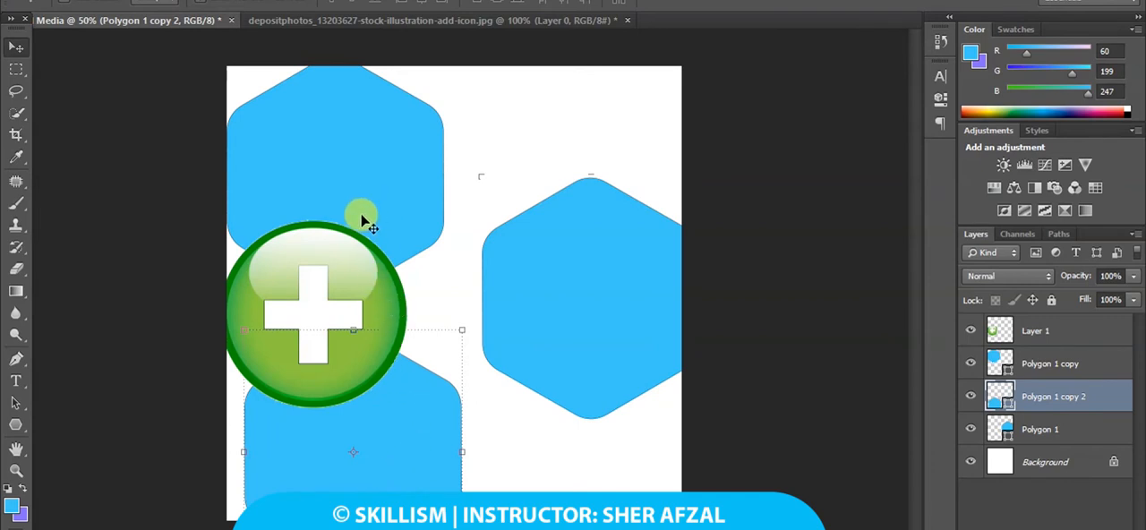
# Move the upper-left hexagon copy partly beyond the canvas's top-left corner, enlarge it, and apply the transformation.
pyautogui.rightClick(403, 153)
pyautogui.click(416, 162)
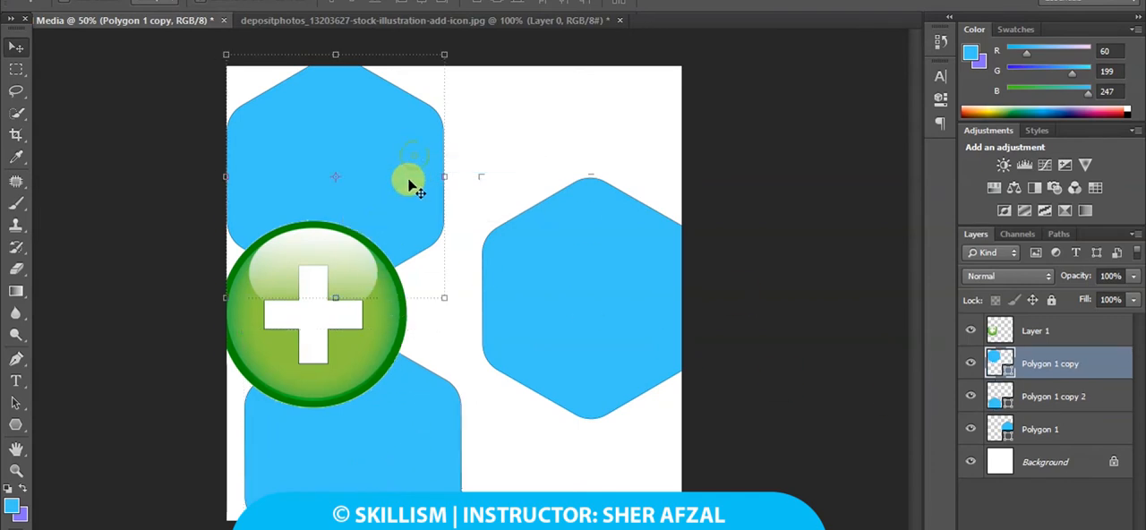
pyautogui.moveTo(409, 182); pyautogui.dragTo(351, 63)
pyautogui.hotkey('ctrl', 't')
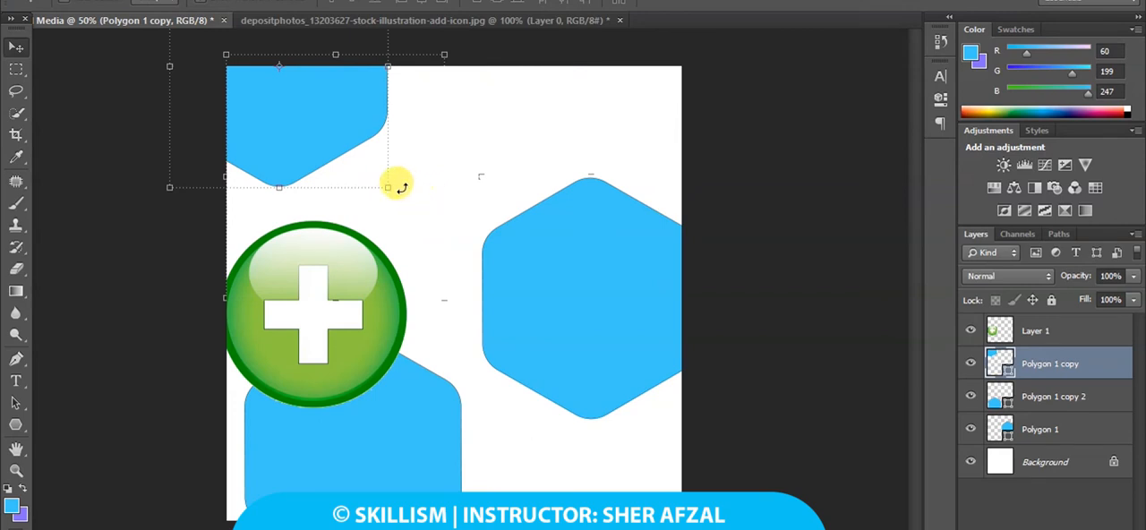
pyautogui.hotkey('ctrl', '-')
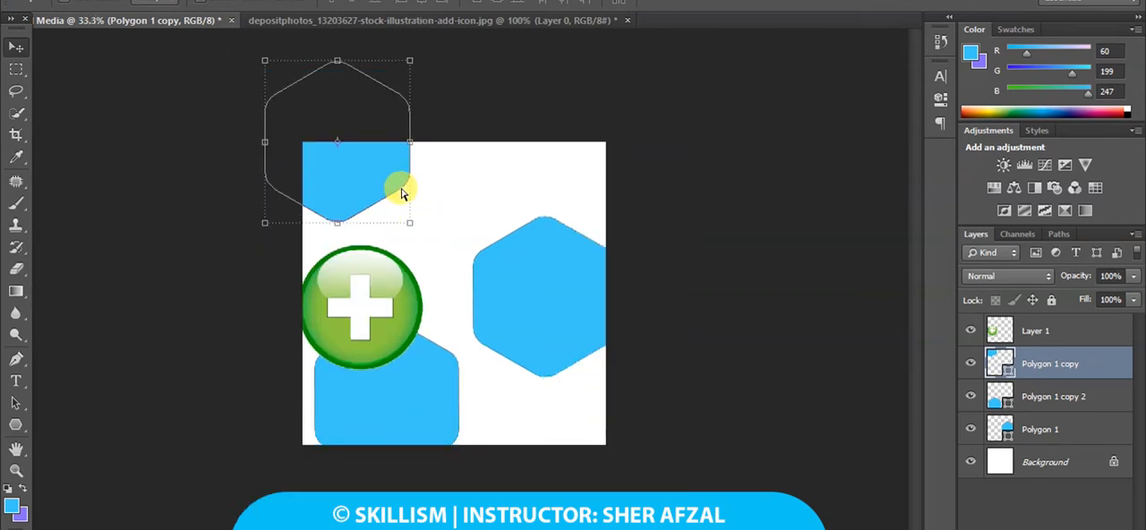
pyautogui.hotkey('ctrl', '+')
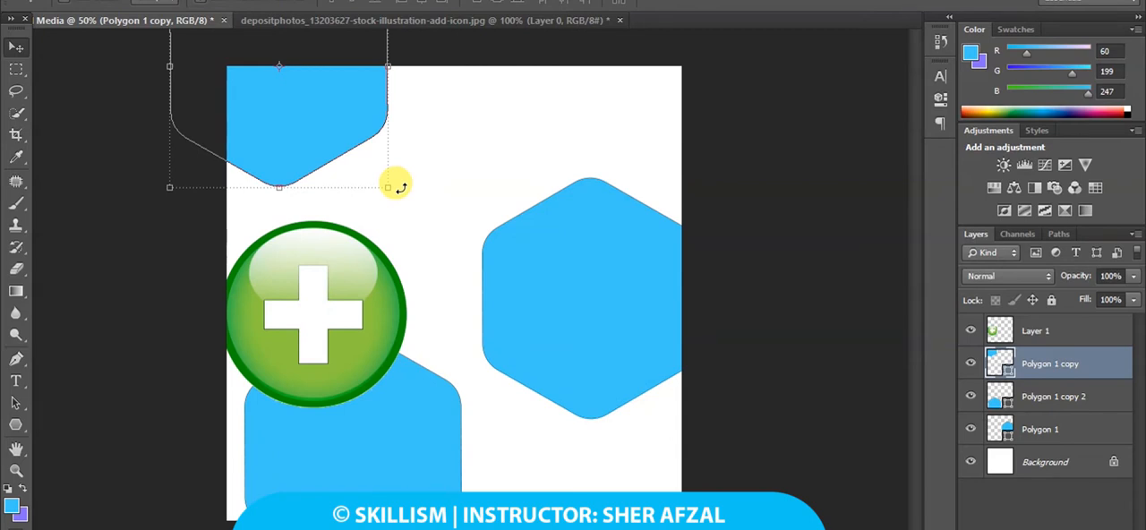
pyautogui.moveTo(386, 184); pyautogui.dragTo(409, 177)
pyautogui.moveTo(392, 145); pyautogui.dragTo(425, 176)
pyautogui.moveTo(350, 115); pyautogui.dragTo(360, 117)
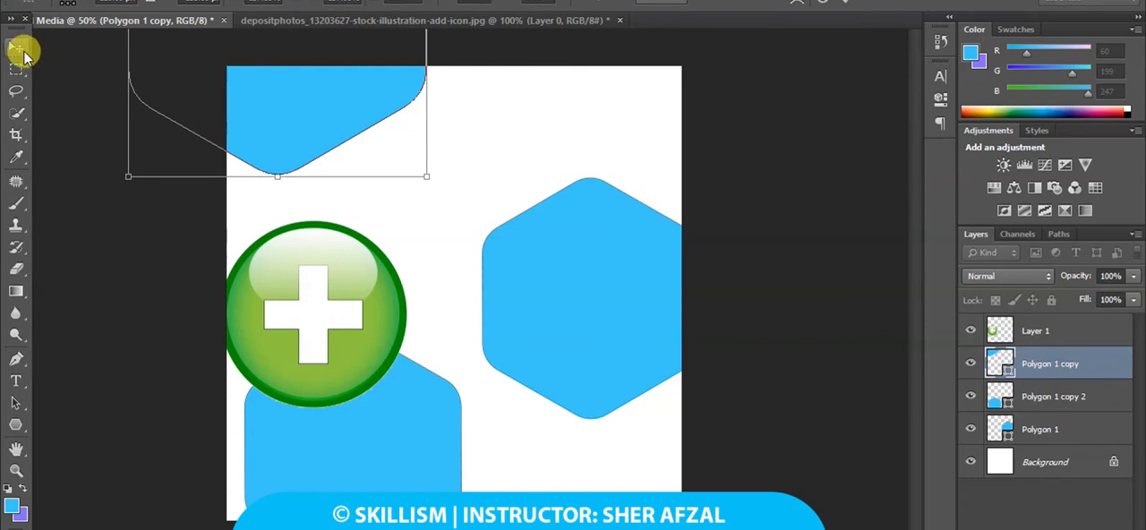
pyautogui.click(17, 47)
pyautogui.click(484, 207)
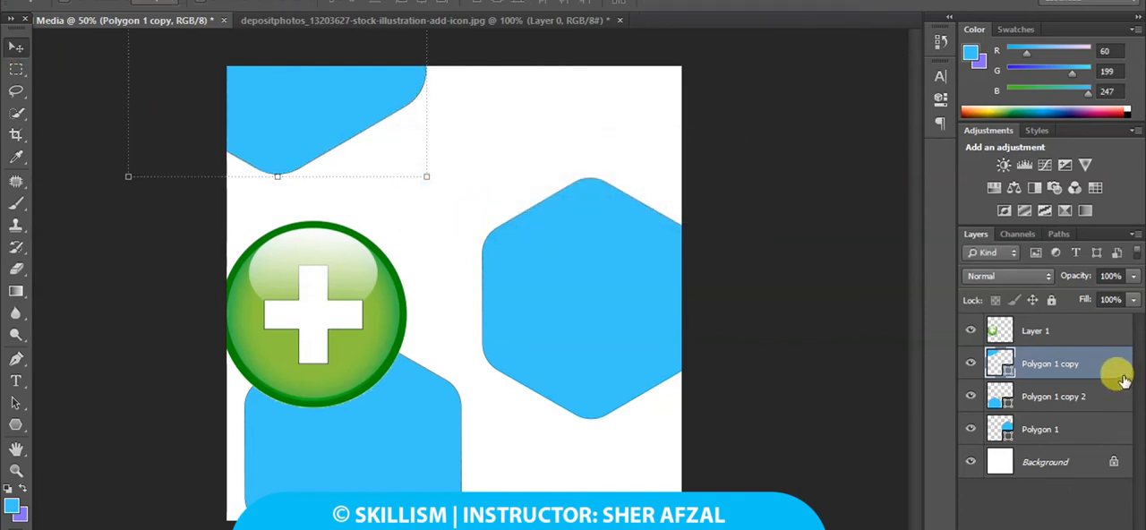
# Duplicate the enlarged corner hexagon and fill the duplicate with white.
pyautogui.hotkey('ctrl', 'j')
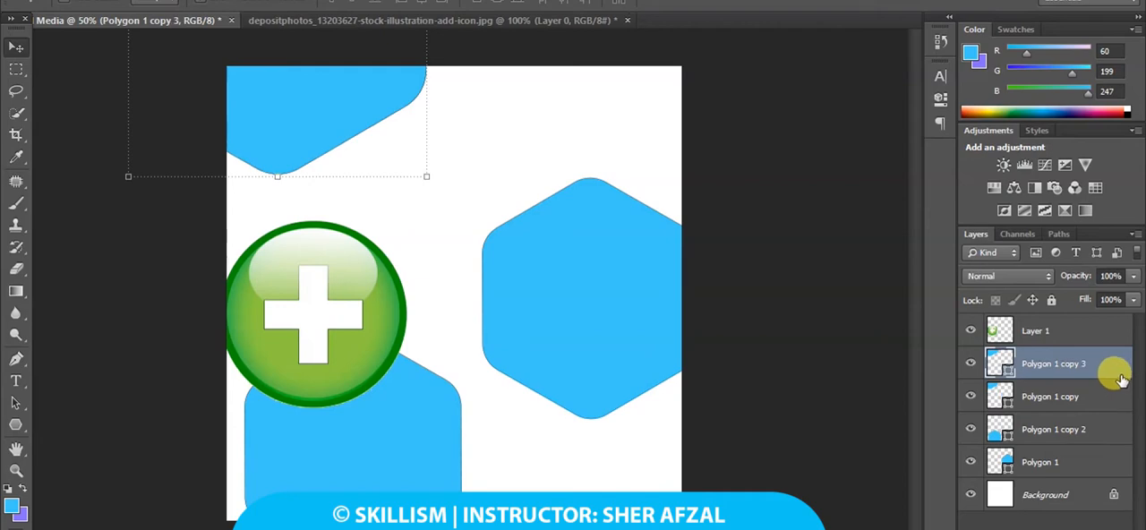
pyautogui.doubleClick(996, 362)
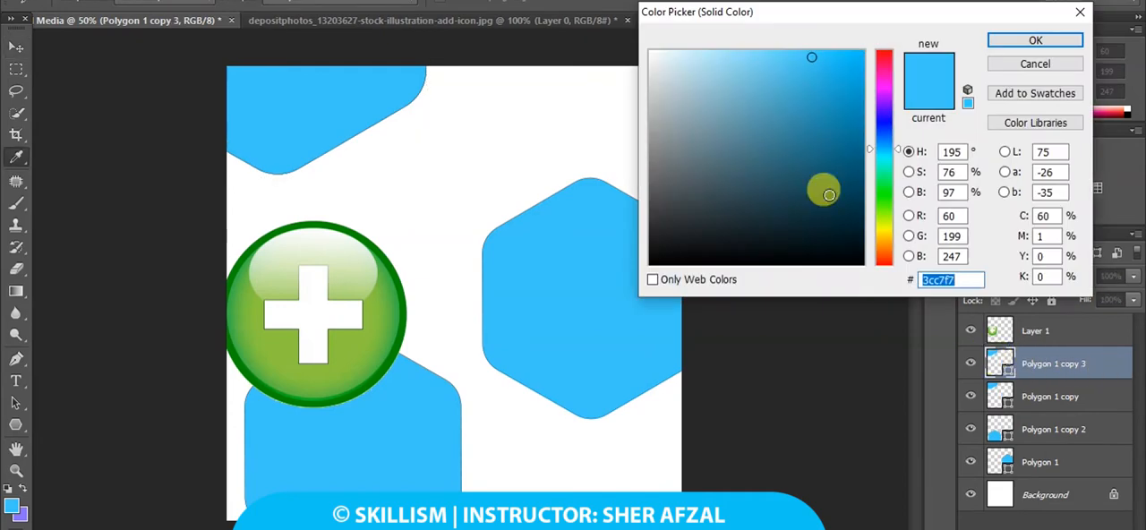
pyautogui.moveTo(682, 71); pyautogui.dragTo(623, 18)
pyautogui.click(1021, 45)
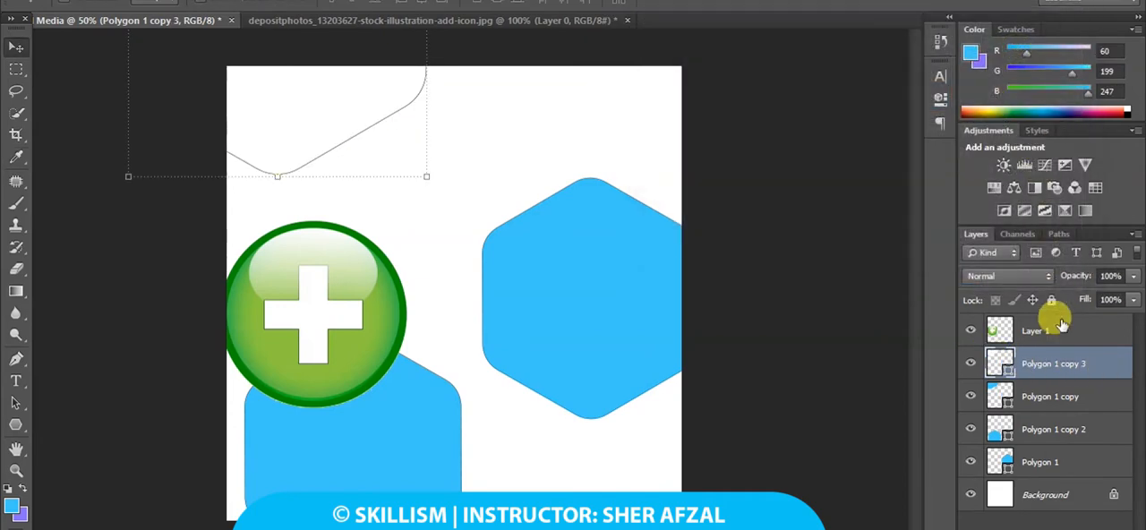
# Select the blue Polygon 1 copy layer and offset it slightly right and down so a thin edge shows beyond the white hexagon.
pyautogui.click(1057, 394)
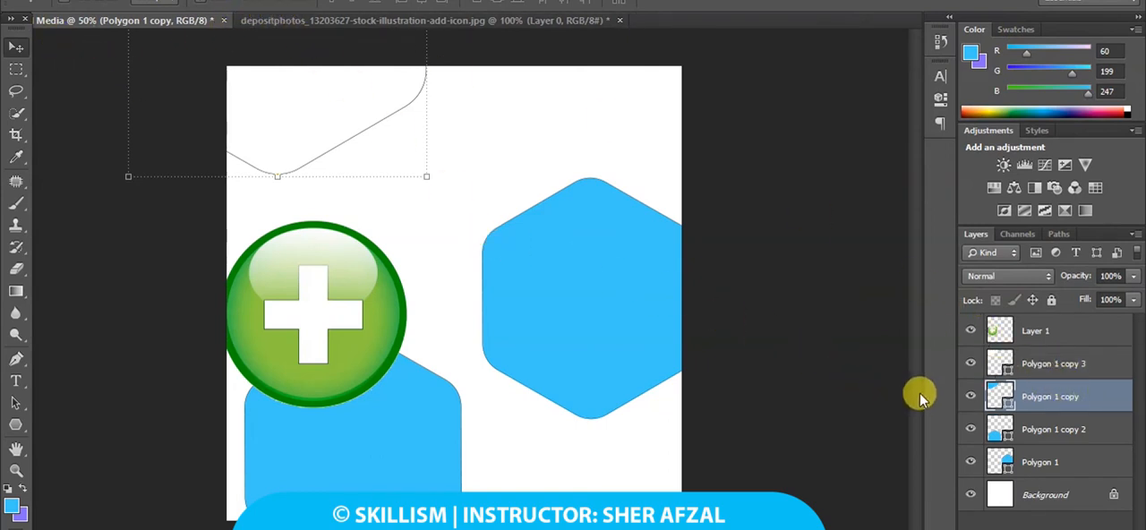
pyautogui.click(1070, 364)
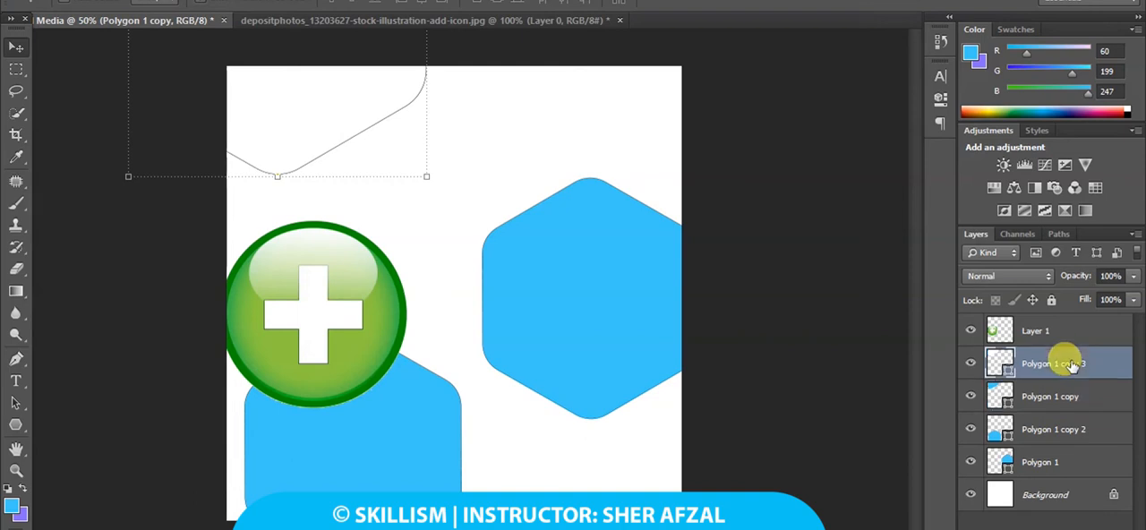
pyautogui.click(1061, 396)
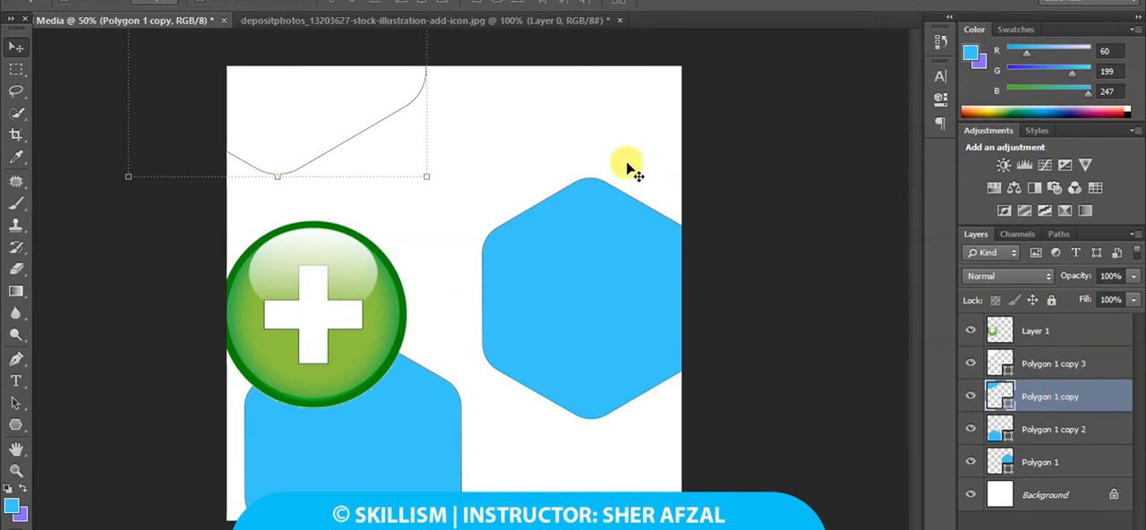
pyautogui.moveTo(627, 164)
pyautogui.mouseDown()
pyautogui.moveTo(609, 143)
pyautogui.moveTo(621, 149)
pyautogui.mouseUp()
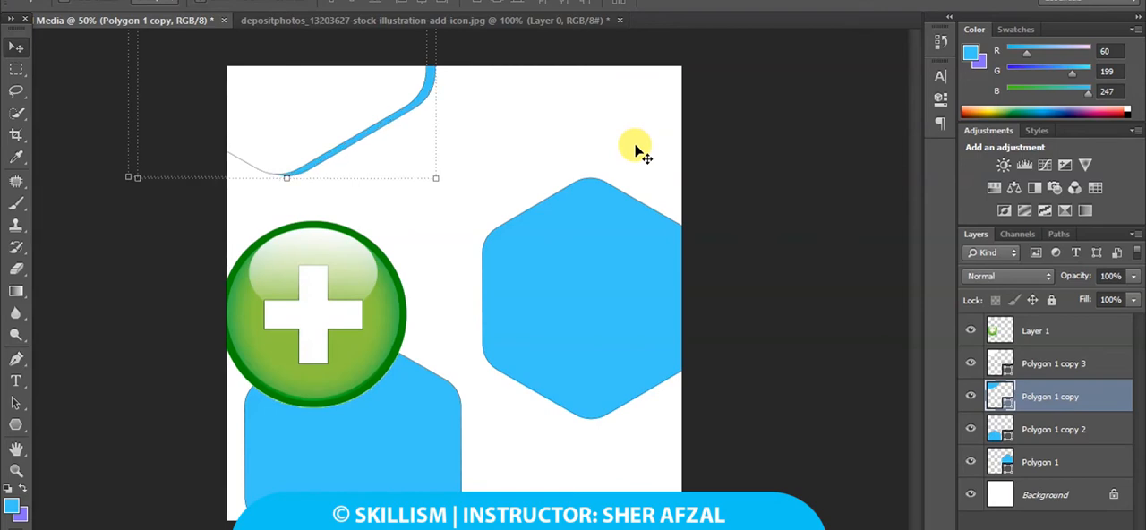
pyautogui.doubleClick(1000, 396)
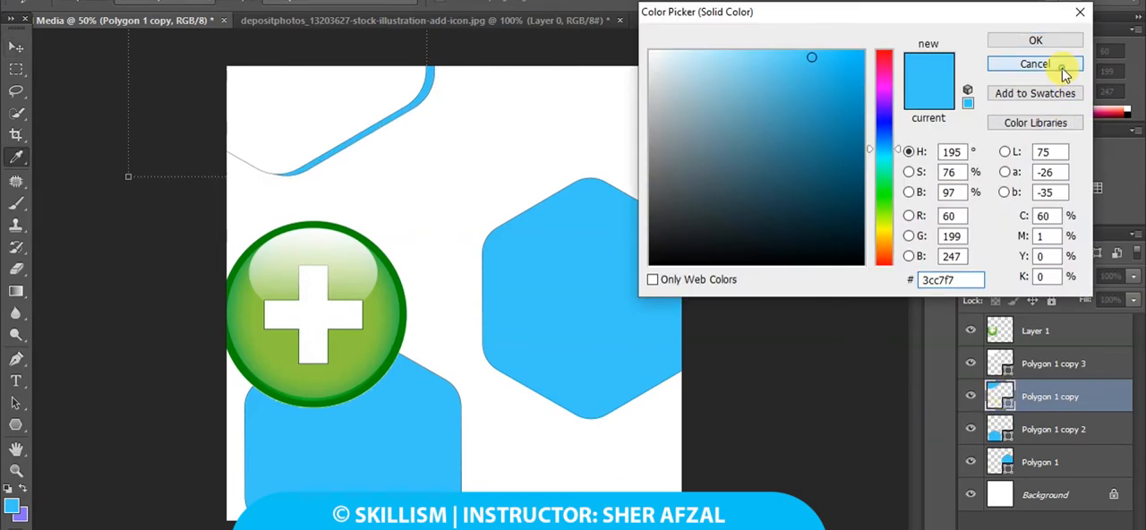
pyautogui.click(1042, 67)
pyautogui.doubleClick(1117, 396)
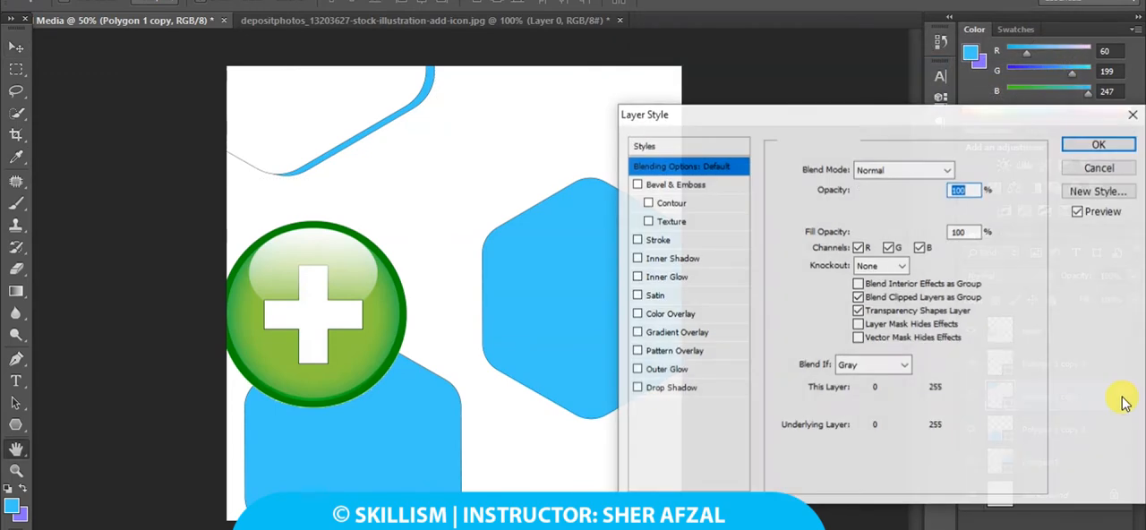
pyautogui.click(1103, 170)
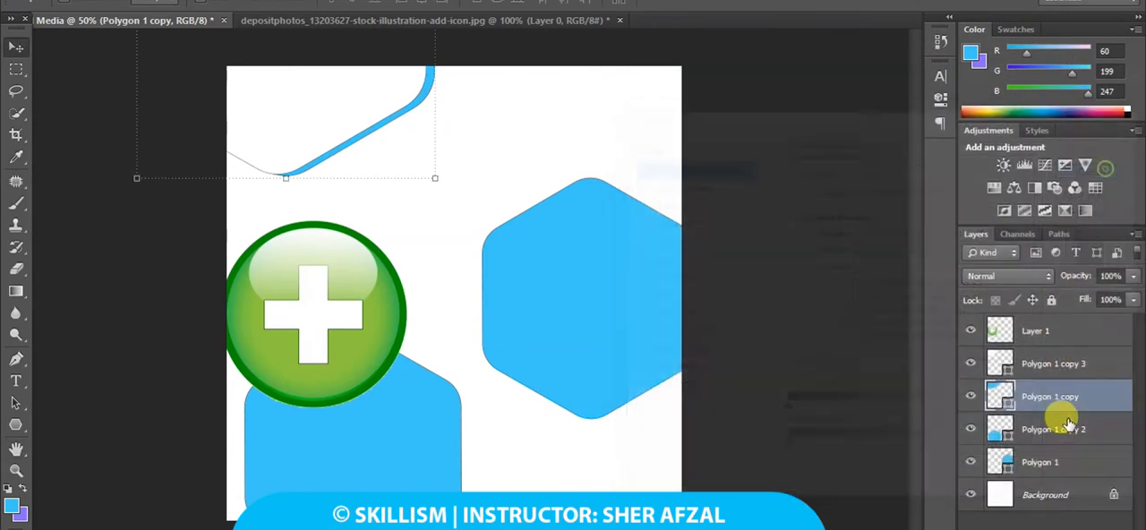
# Add a Gradient Overlay to Polygon 1 copy, running from the icon's darker rim green to its lighter inner green.
pyautogui.doubleClick(1109, 392)
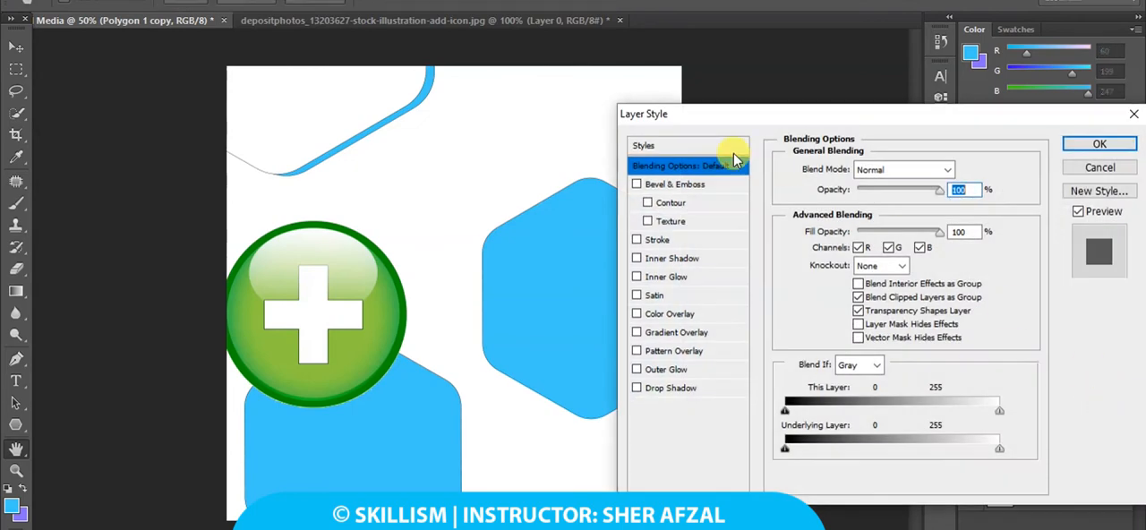
pyautogui.click(665, 335)
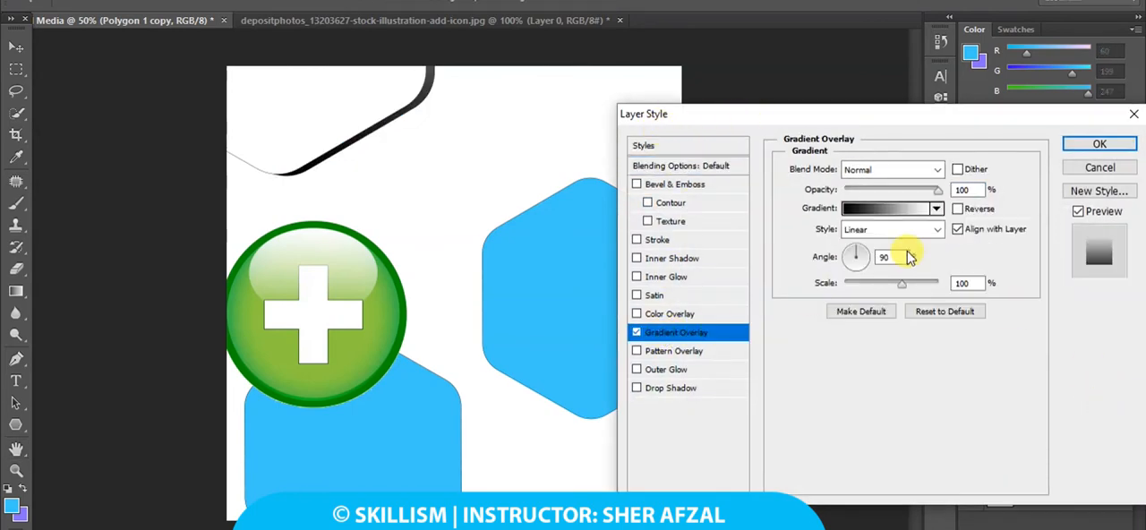
pyautogui.click(916, 209)
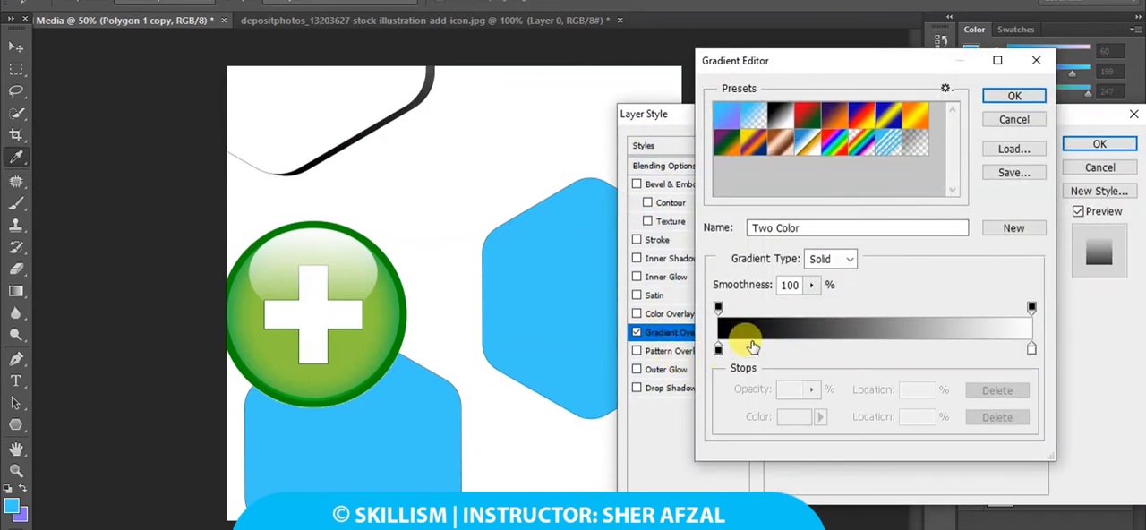
pyautogui.click(1014, 119)
pyautogui.click(876, 213)
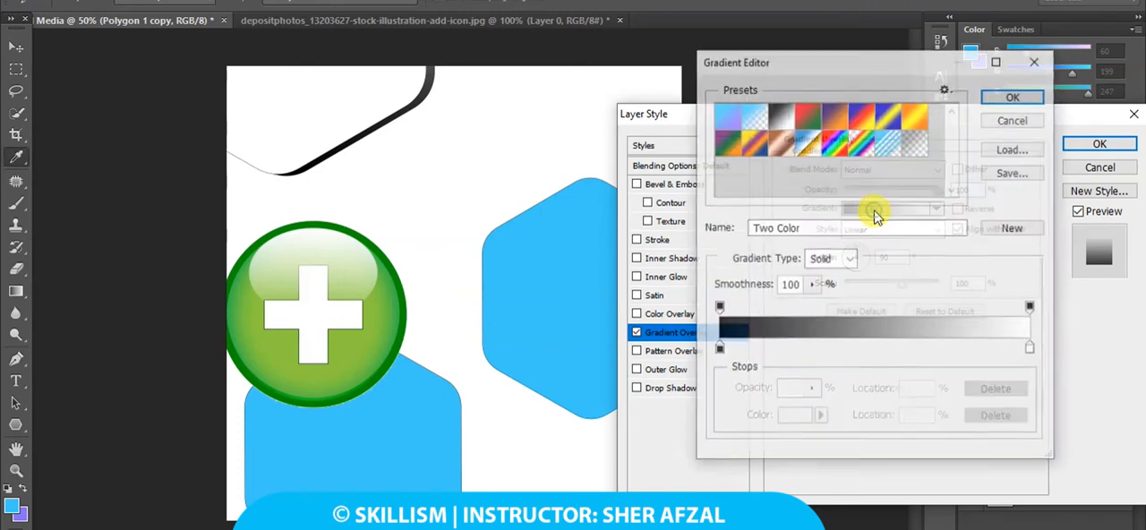
pyautogui.click(719, 348)
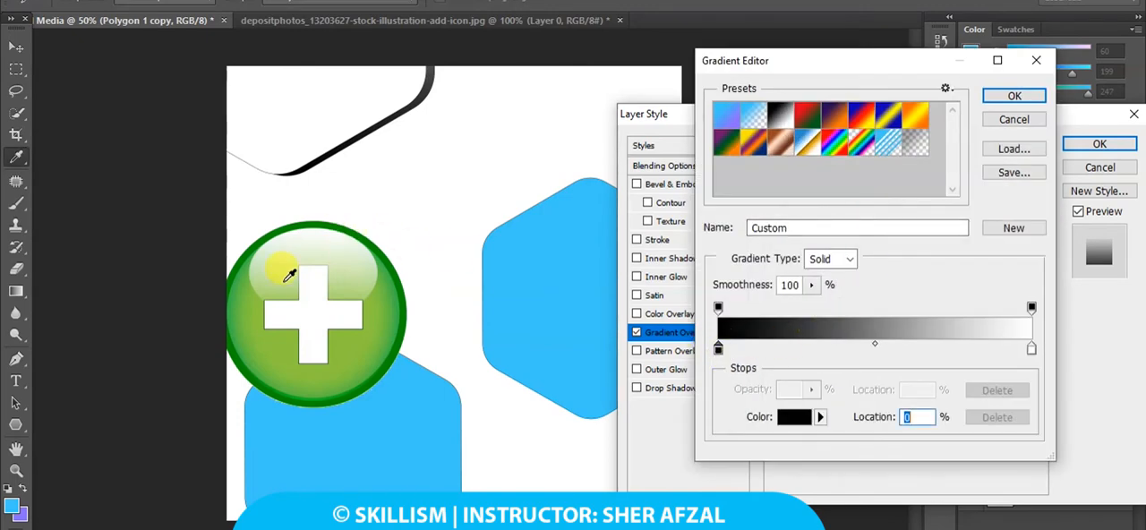
pyautogui.click(232, 301)
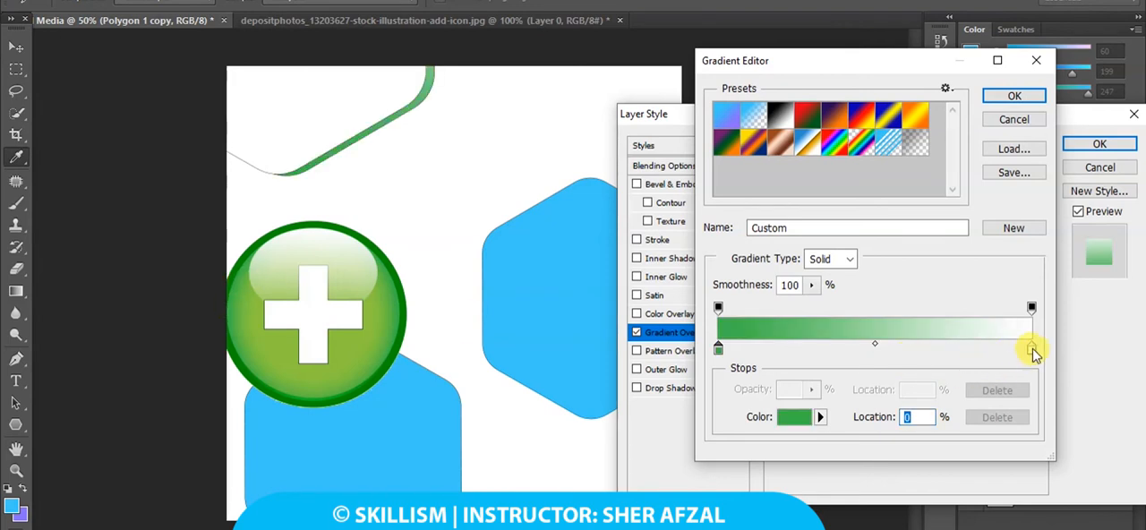
pyautogui.click(1031, 348)
pyautogui.click(294, 378)
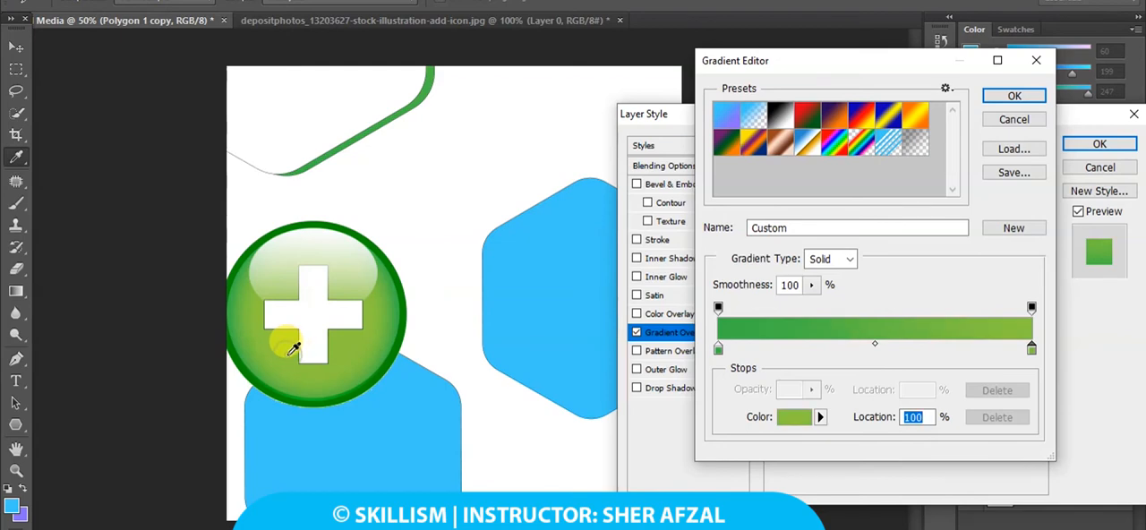
pyautogui.click(1005, 98)
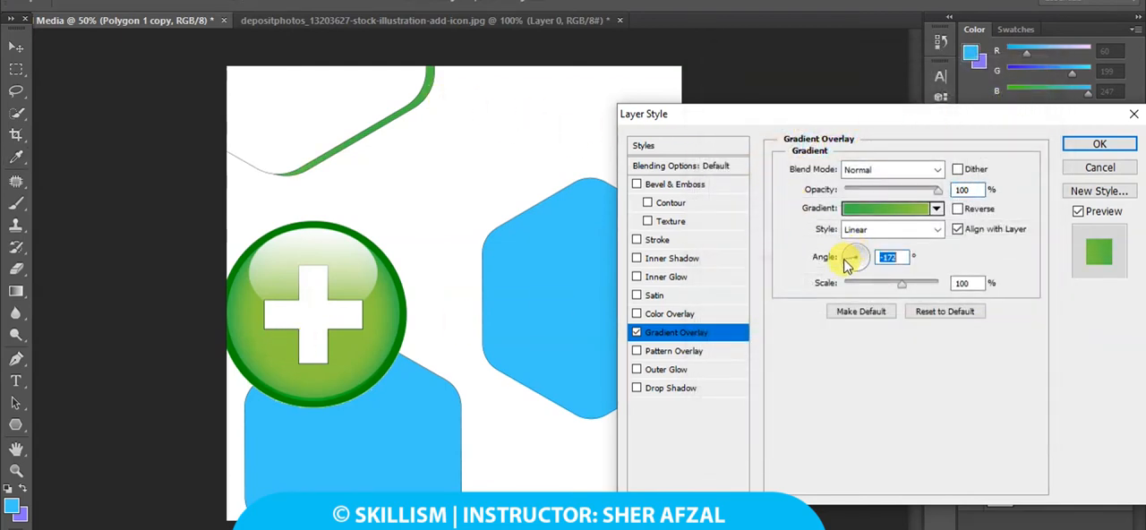
# Set the Gradient Overlay's angle to -118° and its scale to about 111%, and apply the layer style.
pyautogui.moveTo(852, 267); pyautogui.dragTo(929, 286)
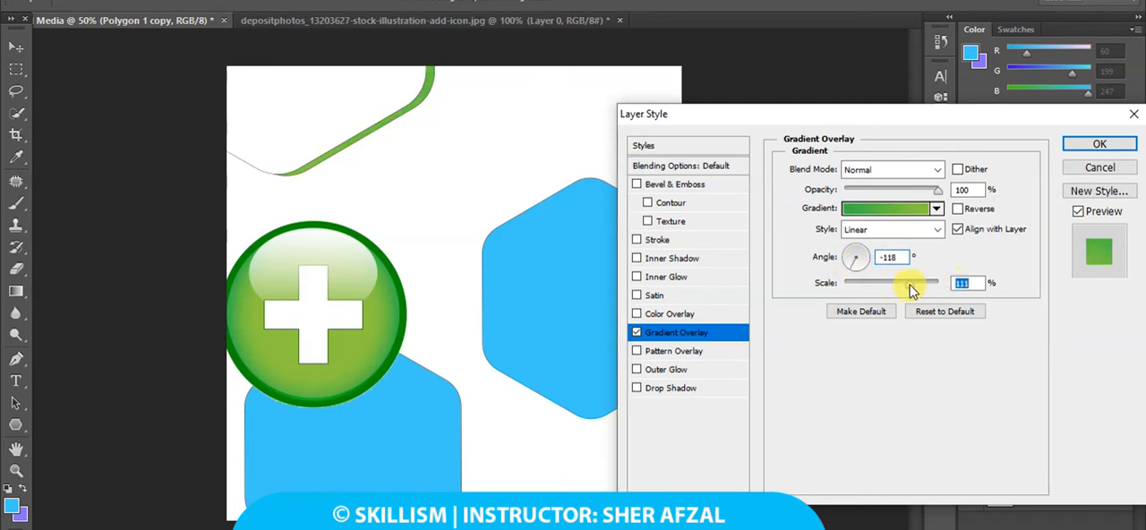
pyautogui.click(1099, 144)
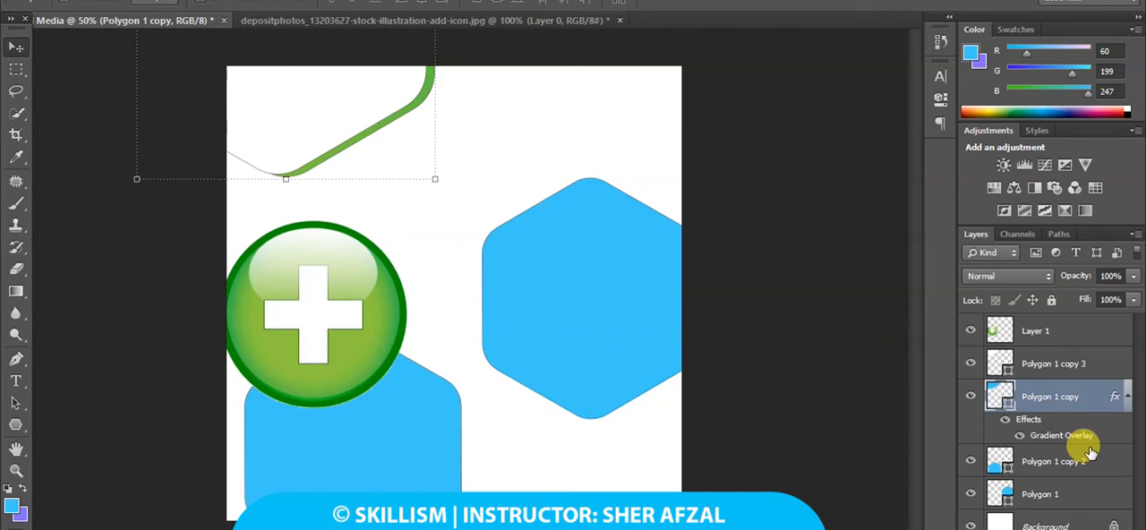
# Remove the stroke from the white Polygon 1 copy 3 hexagon and the green Polygon 1 copy hexagon behind it.
pyautogui.click(1054, 361)
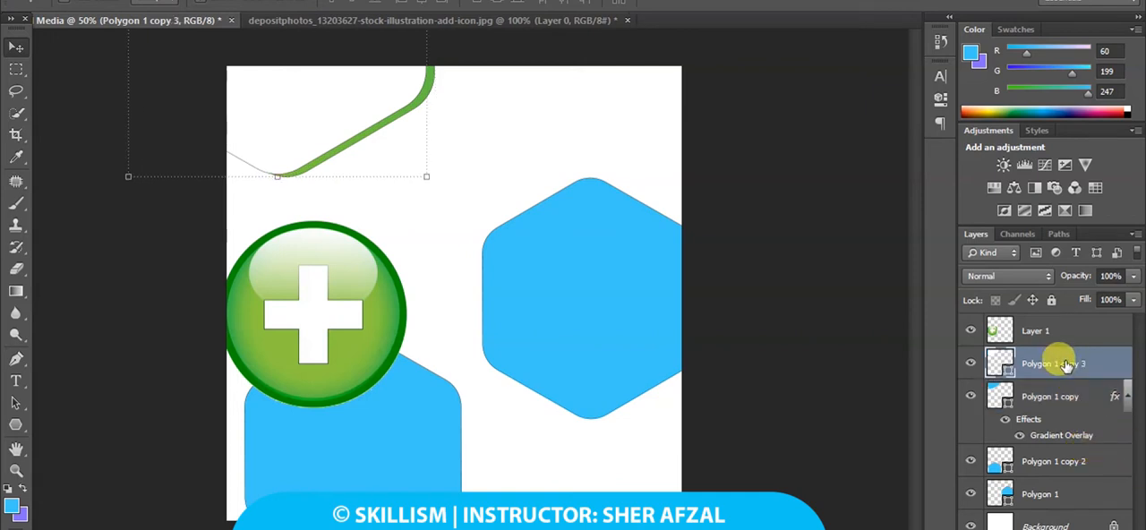
pyautogui.click(15, 425)
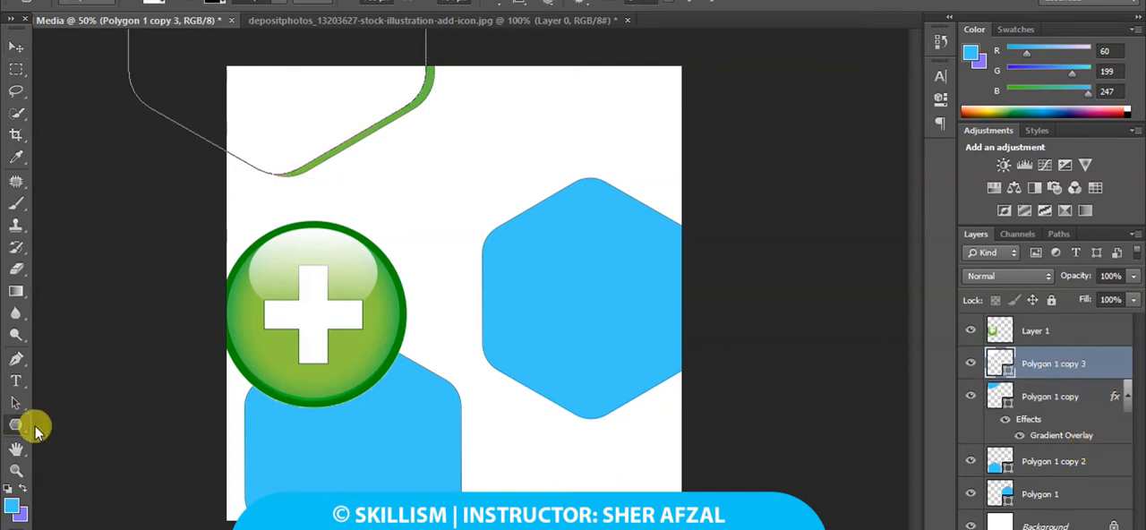
pyautogui.click(224, 2)
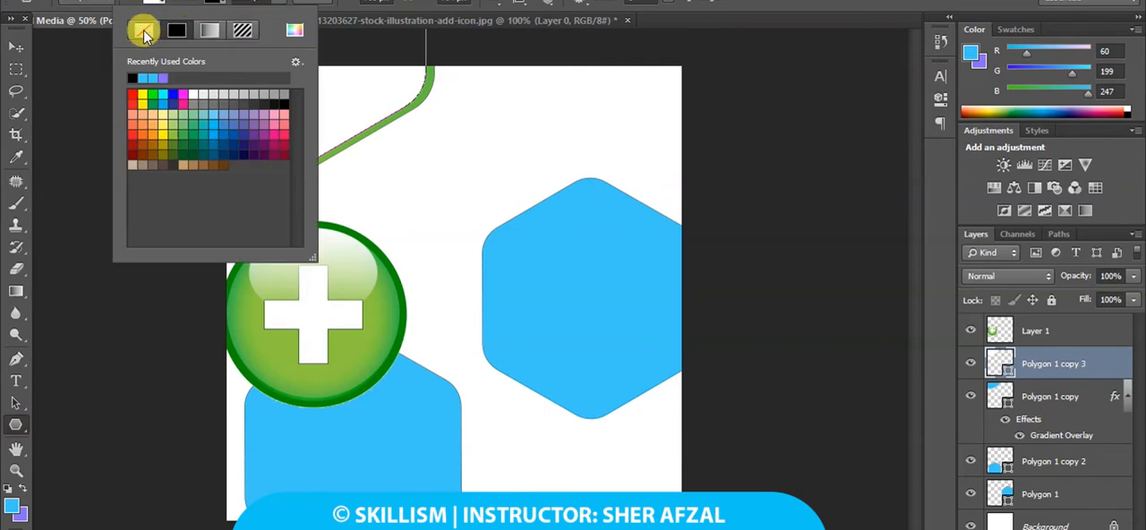
pyautogui.click(218, 3)
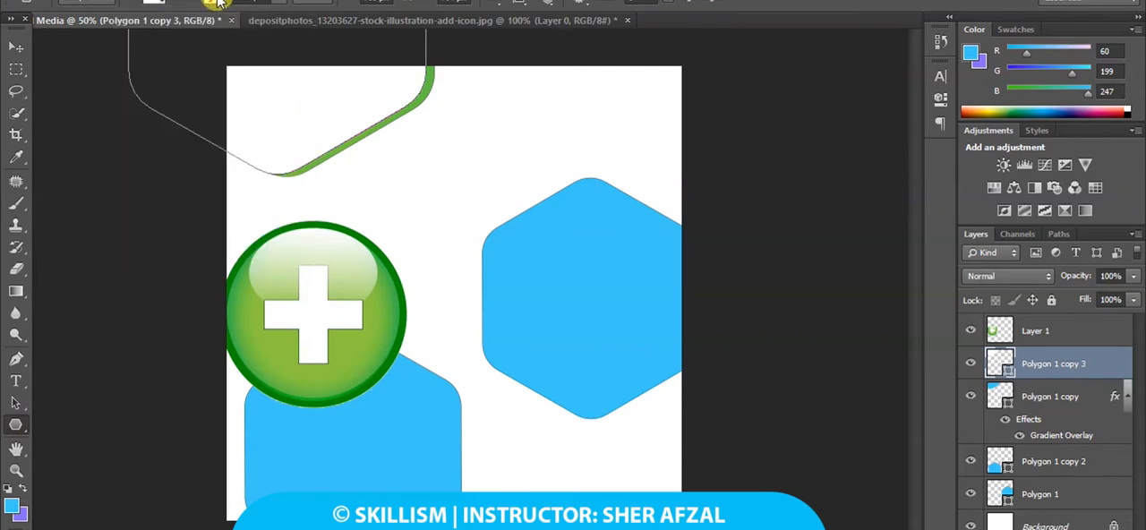
pyautogui.click(1044, 395)
pyautogui.click(135, 3)
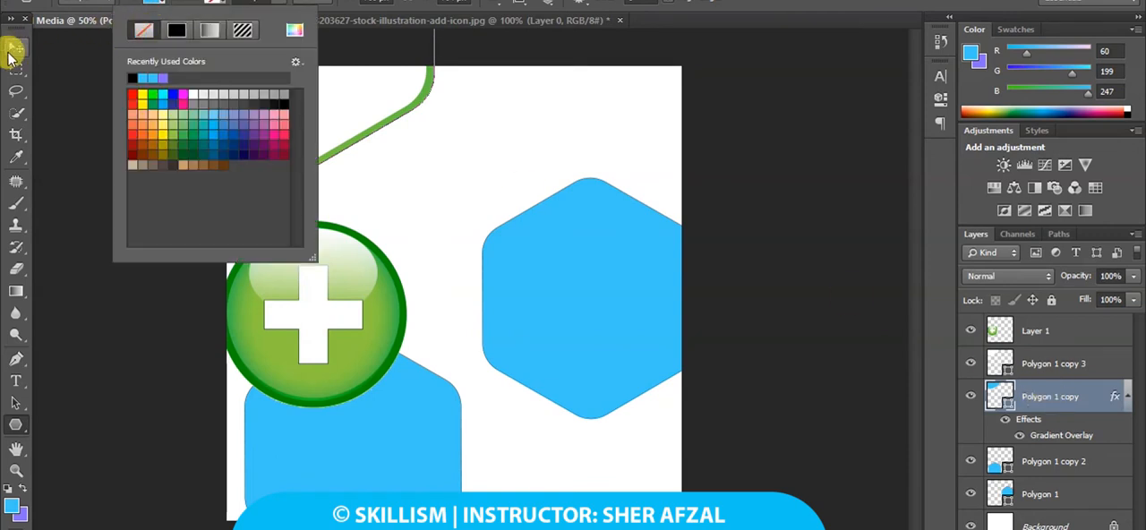
pyautogui.click(1100, 380)
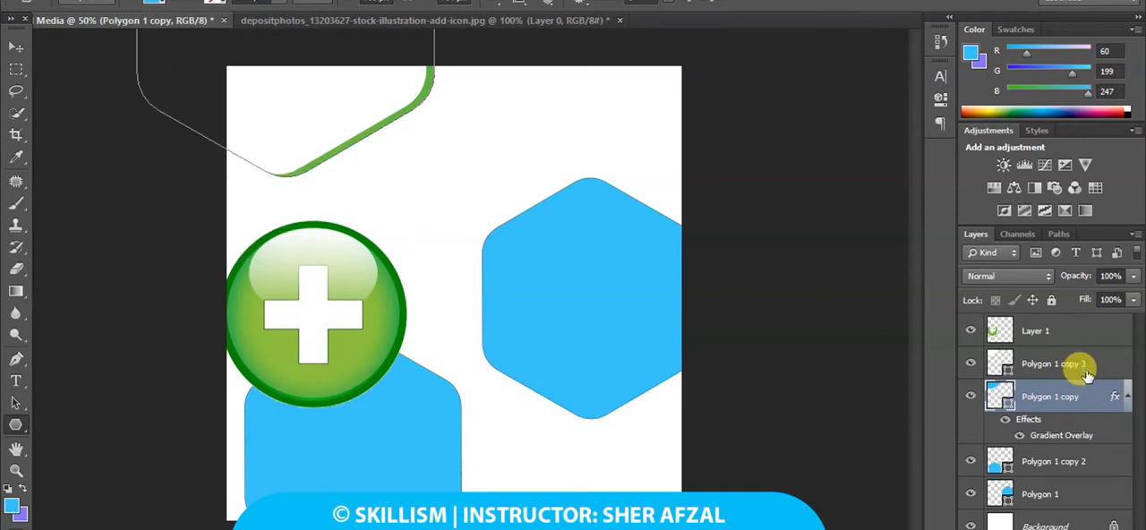
pyautogui.click(1097, 367)
pyautogui.click(16, 46)
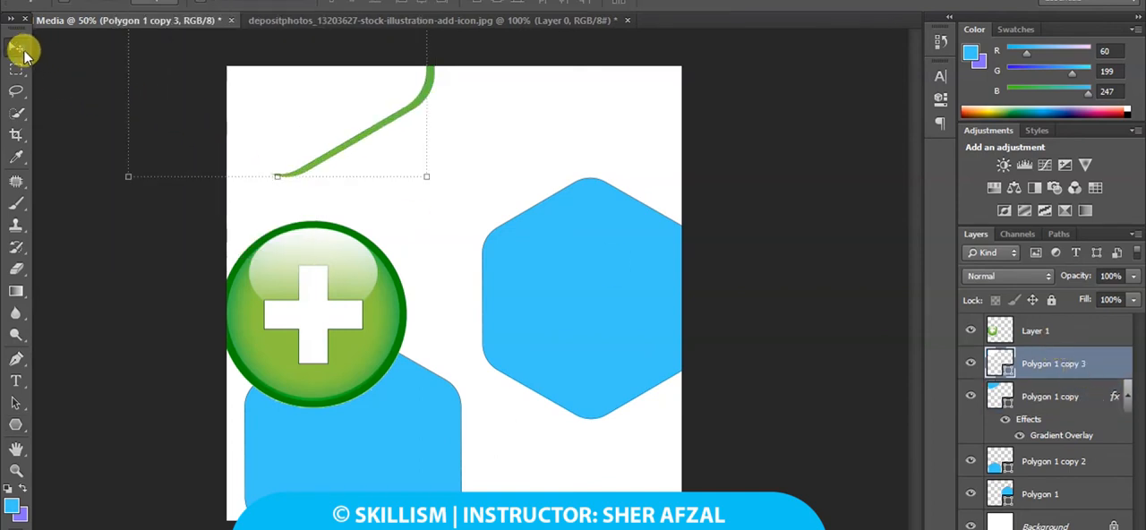
# Shrink the plus icon on Layer 1 and place it inside the white hexagon near the canvas's upper-left corner.
pyautogui.rightClick(281, 238)
pyautogui.click(301, 247)
pyautogui.moveTo(318, 280); pyautogui.dragTo(307, 118)
pyautogui.moveTo(401, 243); pyautogui.dragTo(309, 123)
pyautogui.moveTo(309, 122)
pyautogui.mouseDown()
pyautogui.moveTo(297, 113)
pyautogui.moveTo(291, 123)
pyautogui.mouseUp()
pyautogui.hotkey('ctrl', '+')
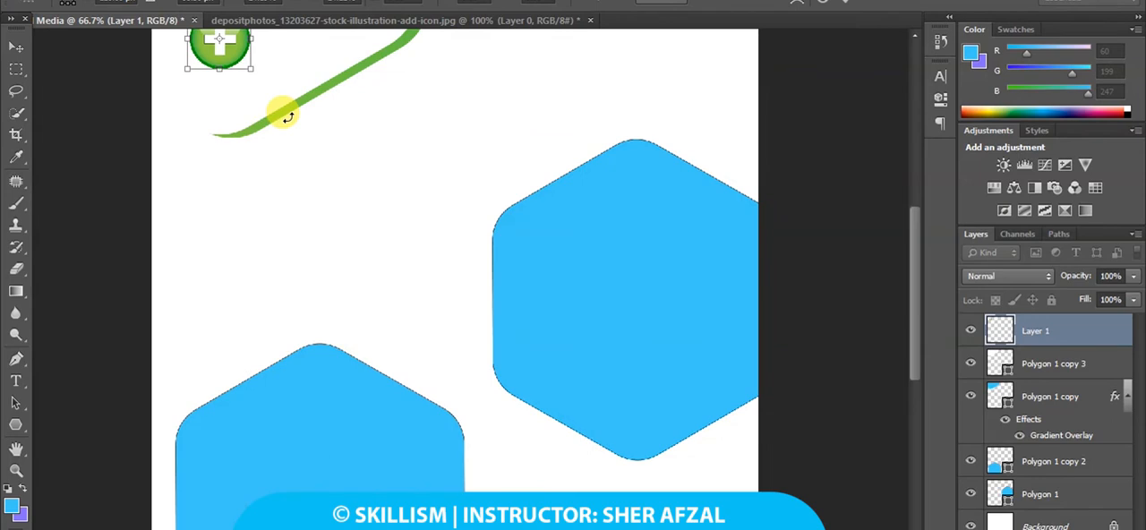
pyautogui.press('Return')
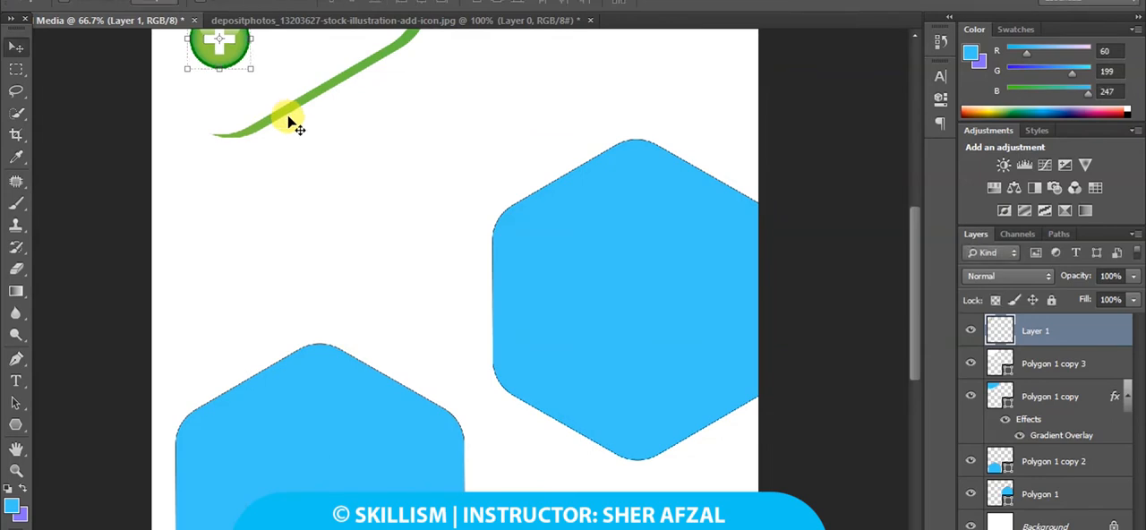
pyautogui.hotkey('ctrl', '+')
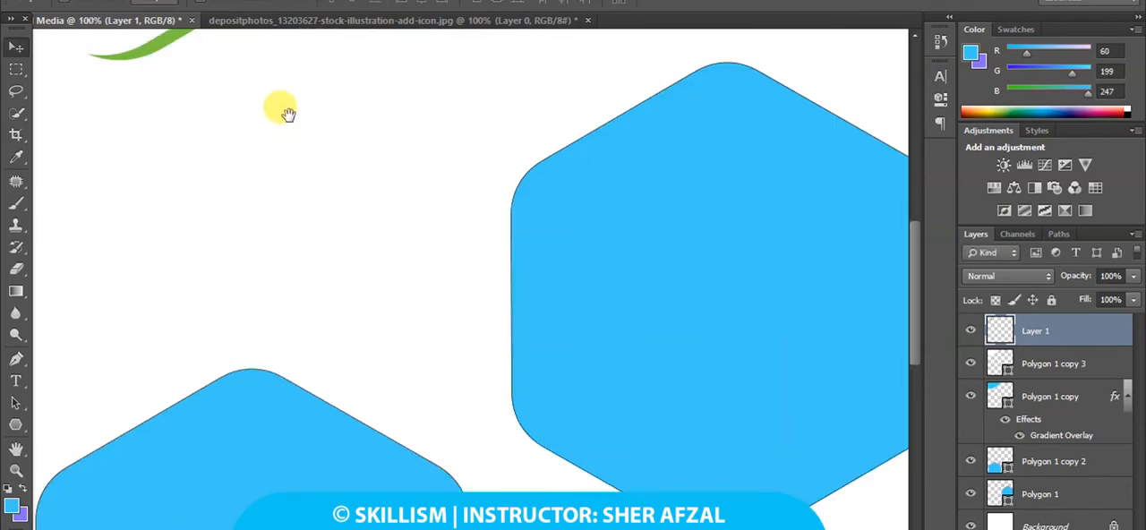
pyautogui.moveTo(264, 131); pyautogui.dragTo(357, 422)
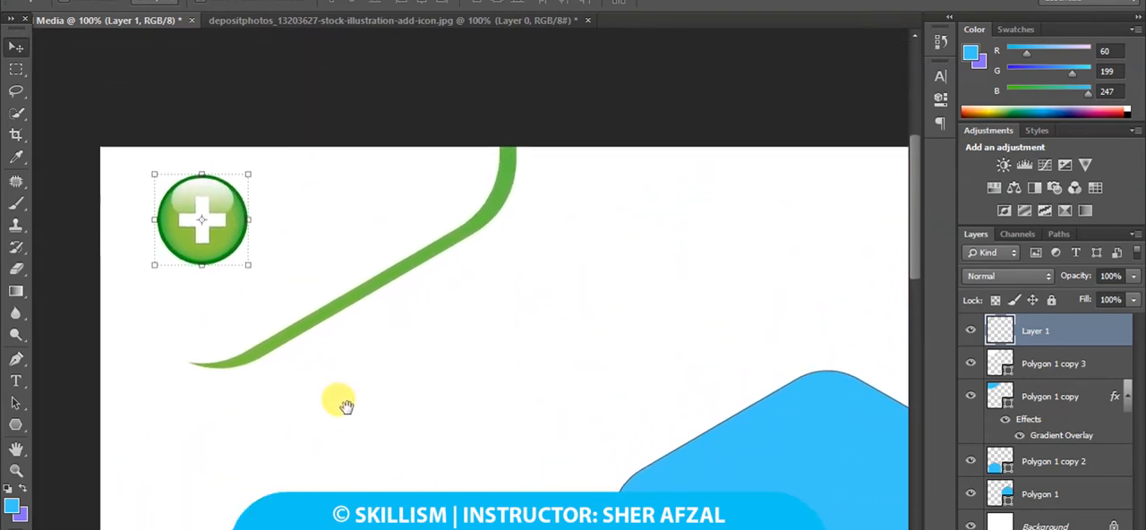
pyautogui.moveTo(228, 247); pyautogui.dragTo(230, 260)
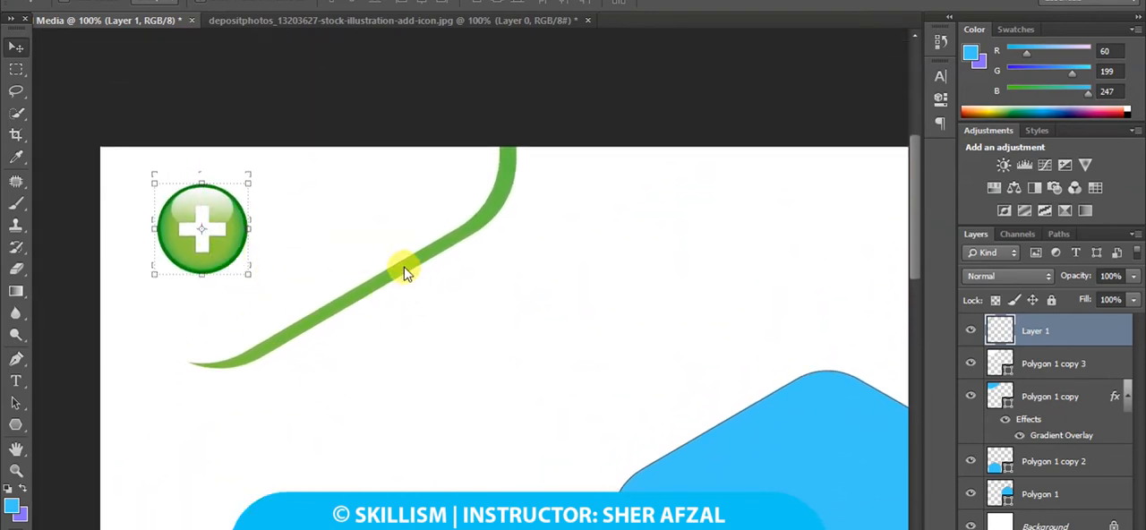
# Shift Polygon 1 copy slightly left and down, enlarge it a little, and apply the transformation so its green edge surrounds the white hexagon.
pyautogui.rightClick(404, 265)
pyautogui.click(414, 279)
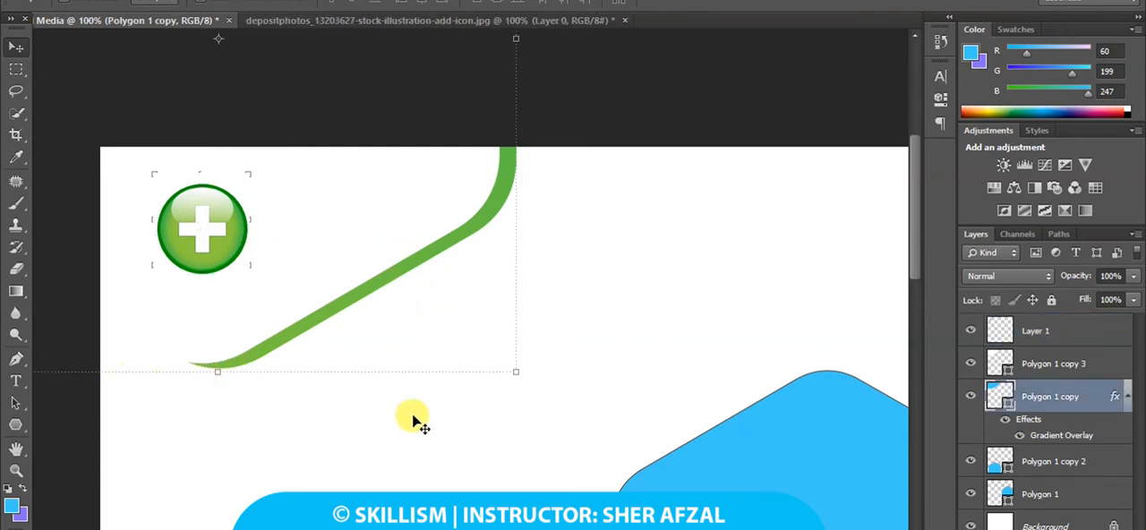
pyautogui.moveTo(420, 349); pyautogui.dragTo(415, 355)
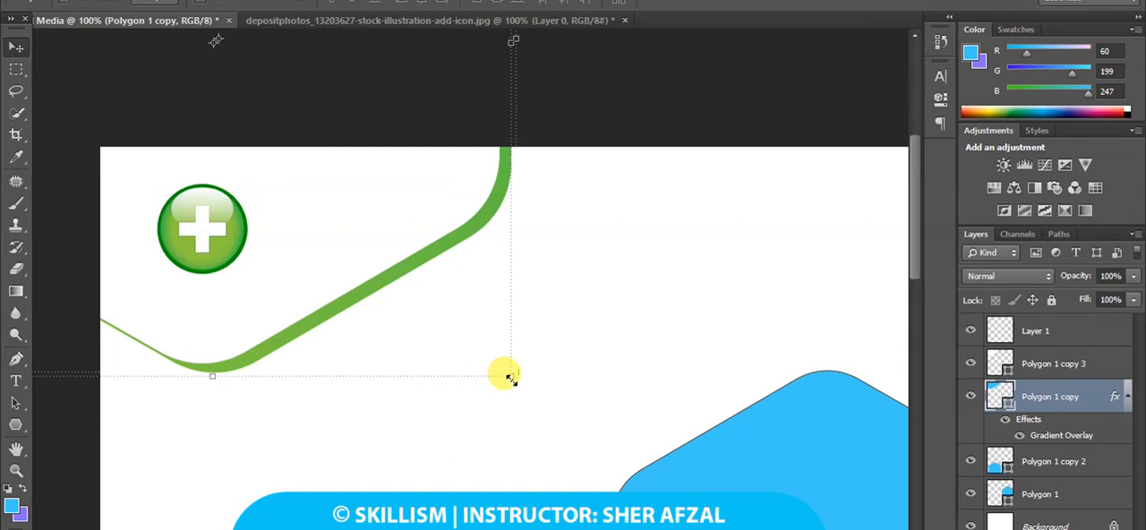
pyautogui.moveTo(508, 377); pyautogui.dragTo(500, 350)
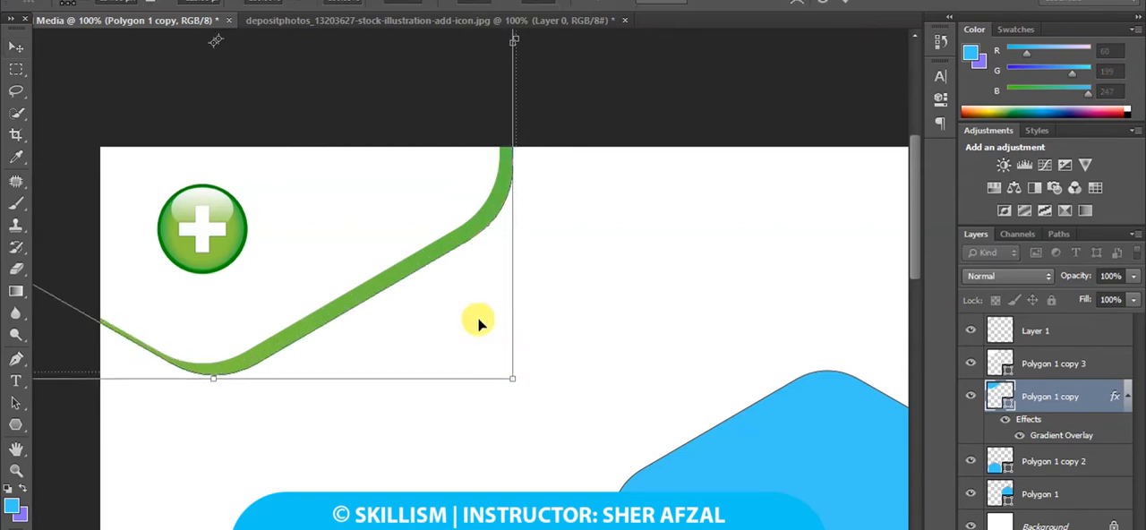
pyautogui.click(16, 69)
pyautogui.click(455, 210)
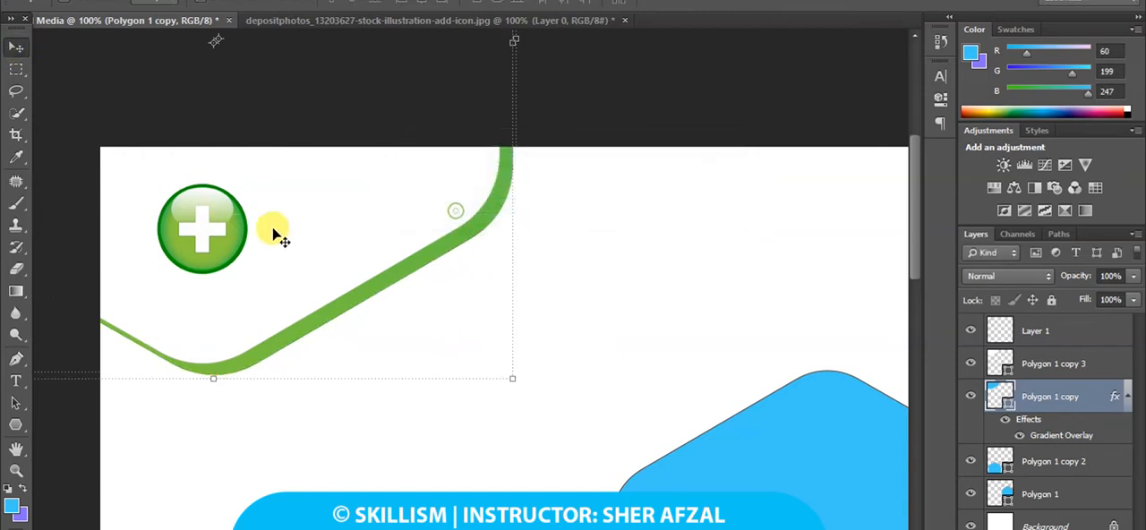
pyautogui.rightClick(272, 231)
pyautogui.click(260, 230)
pyautogui.hotkey('ctrl', 't')
pyautogui.moveTo(248, 271); pyautogui.dragTo(272, 293)
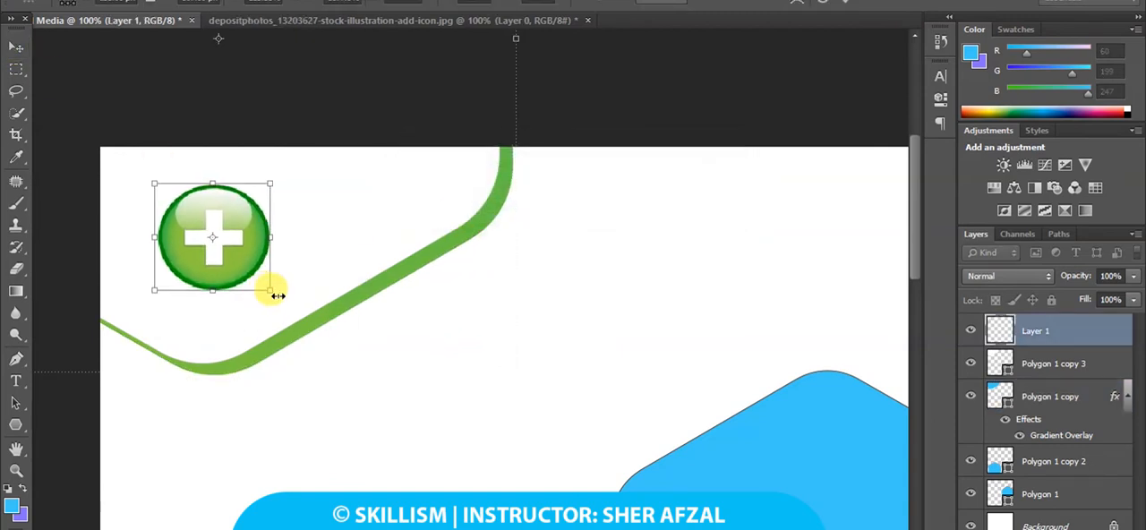
pyautogui.press('Return')
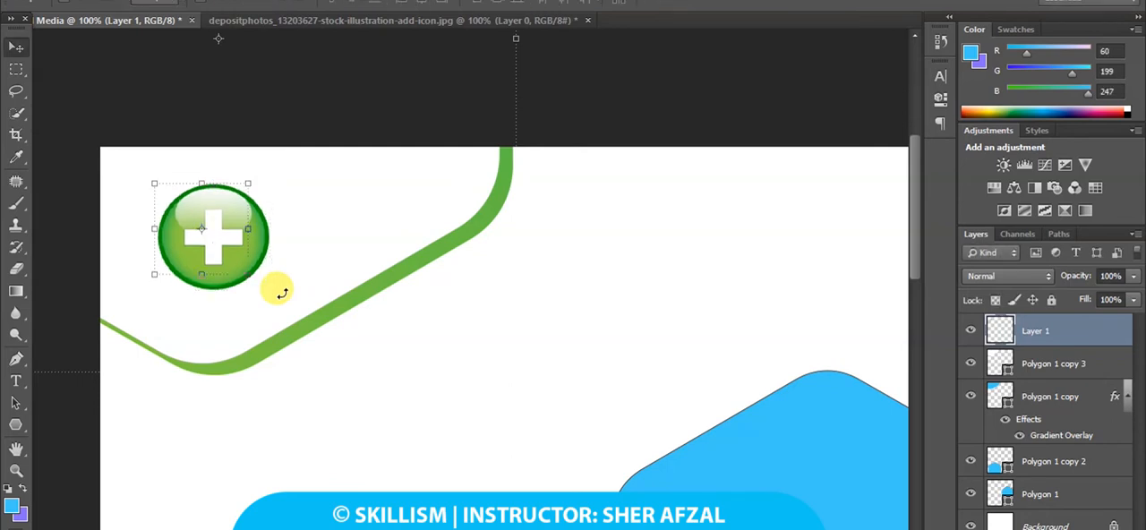
pyautogui.hotkey('ctrl', 'z')
# Enlarge the plus icon slightly, shift it left within the white hexagon, and apply the transformation.
pyautogui.moveTo(247, 278); pyautogui.dragTo(261, 296)
pyautogui.moveTo(233, 263); pyautogui.dragTo(217, 257)
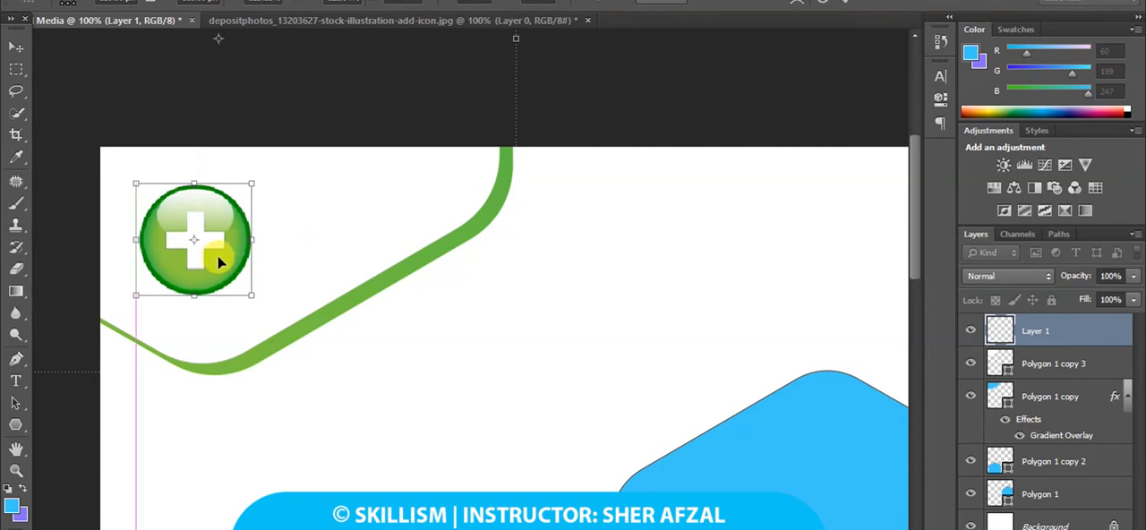
pyautogui.click(16, 47)
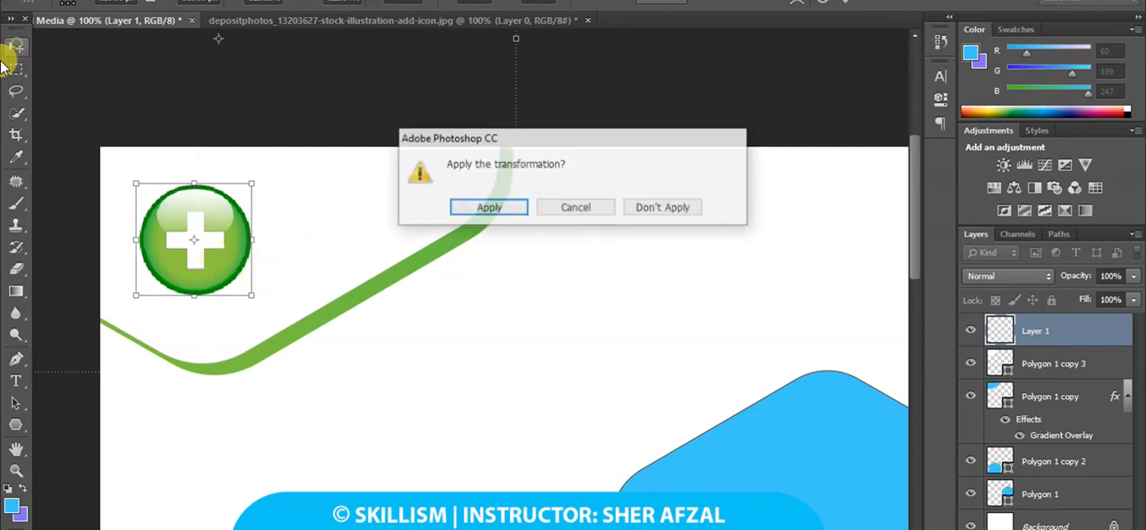
pyautogui.click(470, 208)
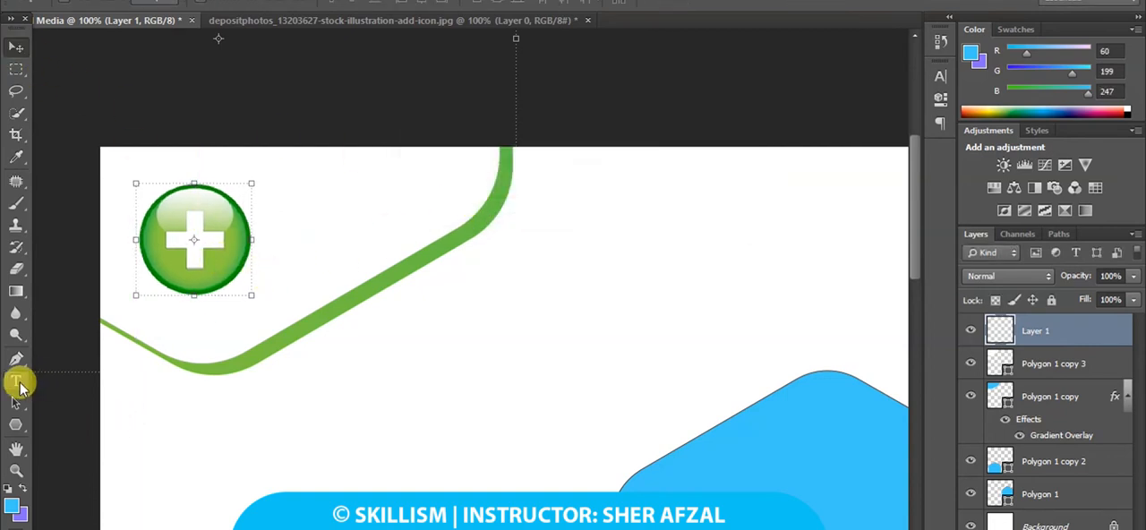
# Add the text "Alpha Clinic" on the blank area below the white corner hexagon.
pyautogui.click(19, 385)
pyautogui.click(368, 440)
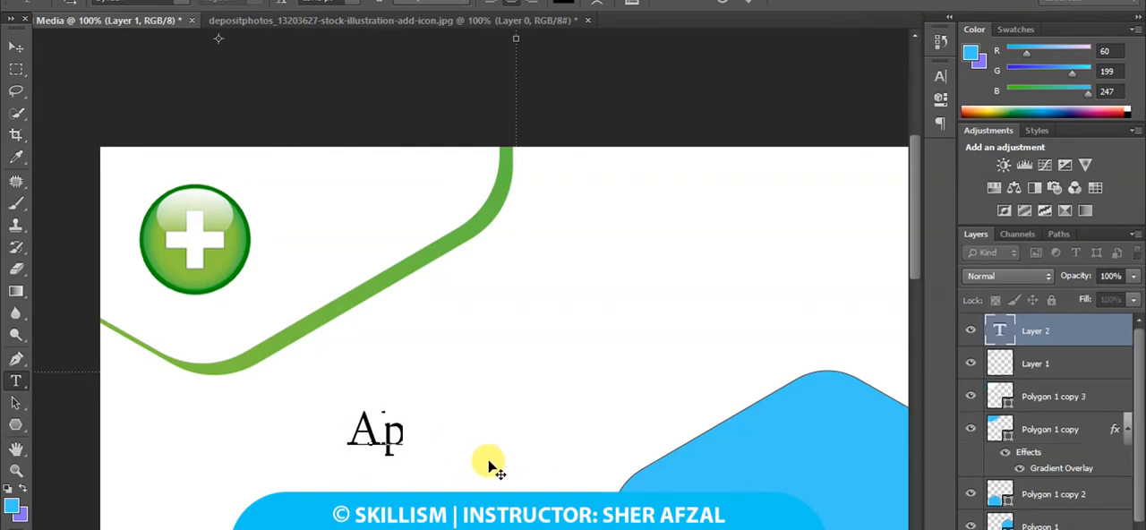
pyautogui.write('Alpha')
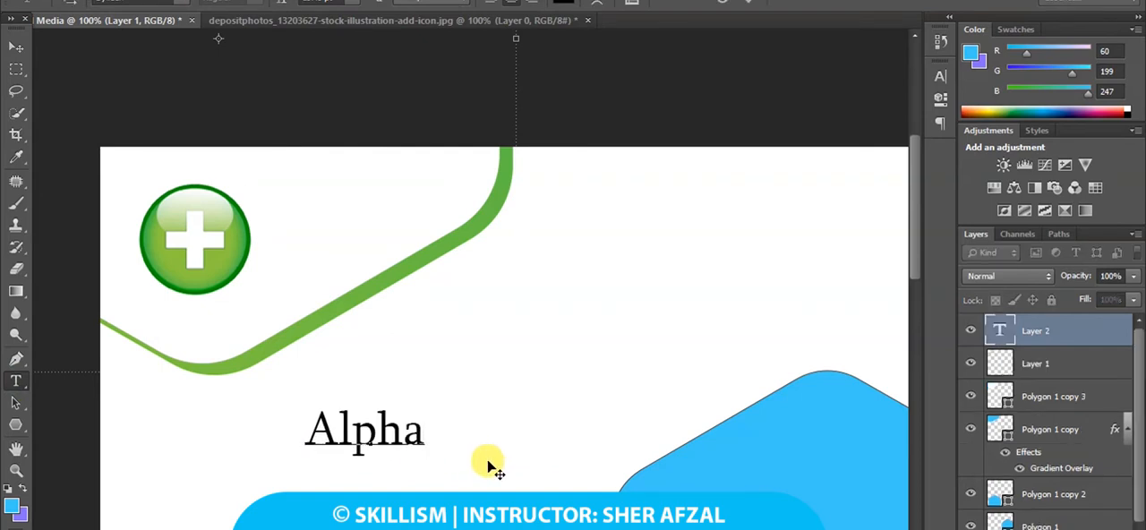
pyautogui.write(' Clinic')
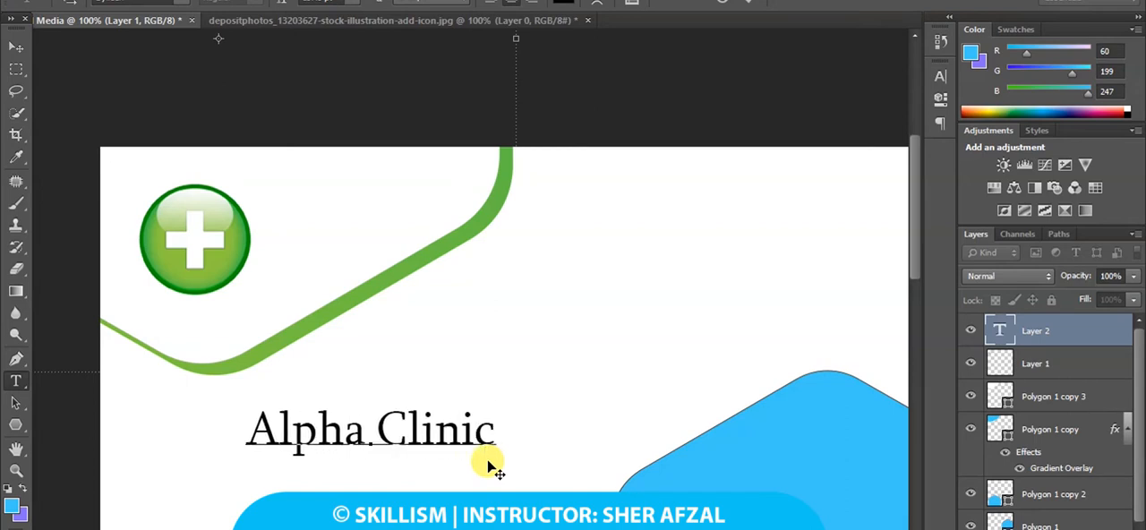
pyautogui.click(378, 433)
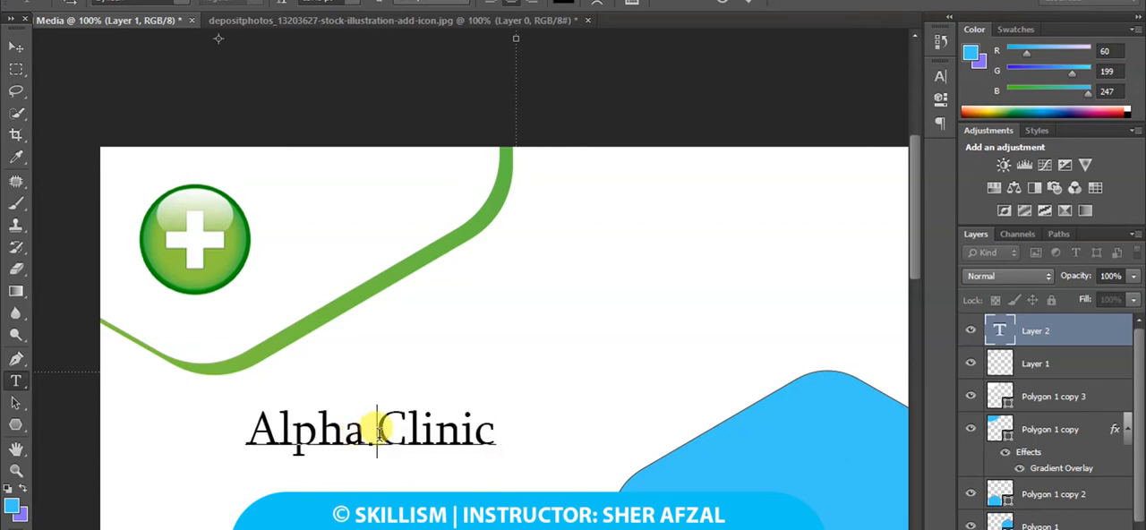
pyautogui.press('Return')
pyautogui.press('BackSpace')
# Change the font of the whole "Alpha Clinic" text to CocoSharpL-Regular.
pyautogui.moveTo(358, 436); pyautogui.dragTo(243, 422)
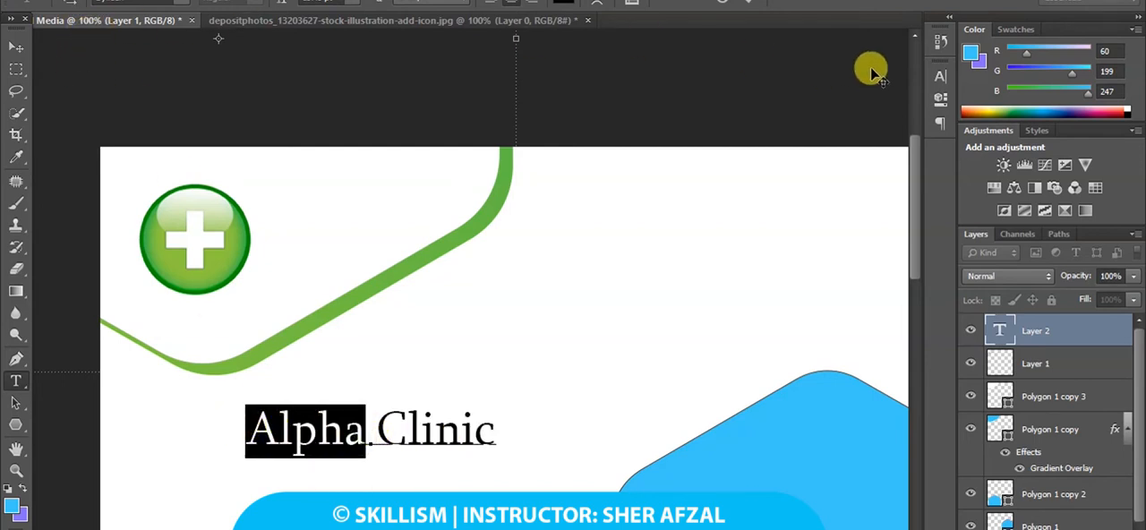
pyautogui.click(939, 77)
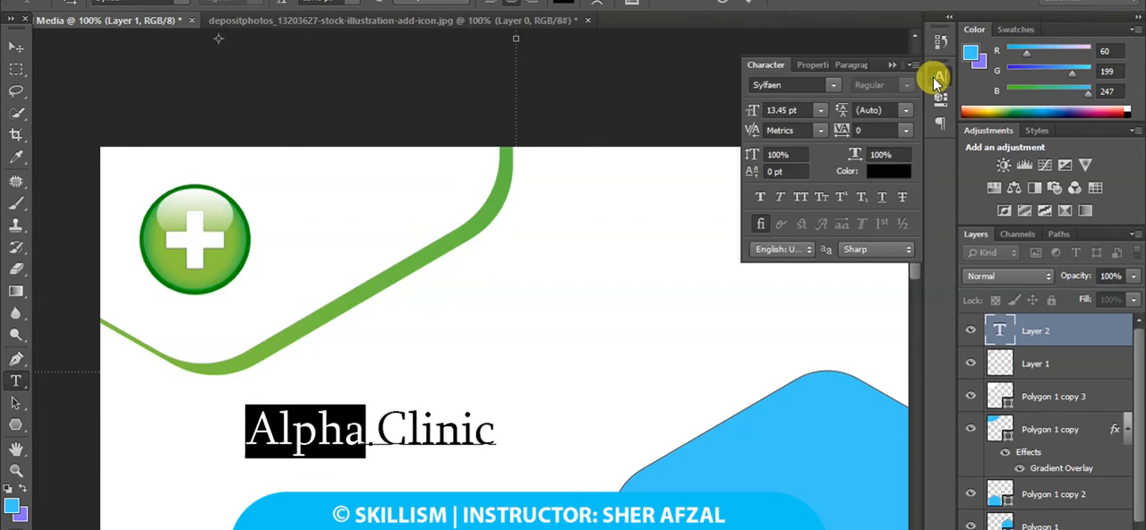
pyautogui.click(829, 86)
pyautogui.click(816, 85)
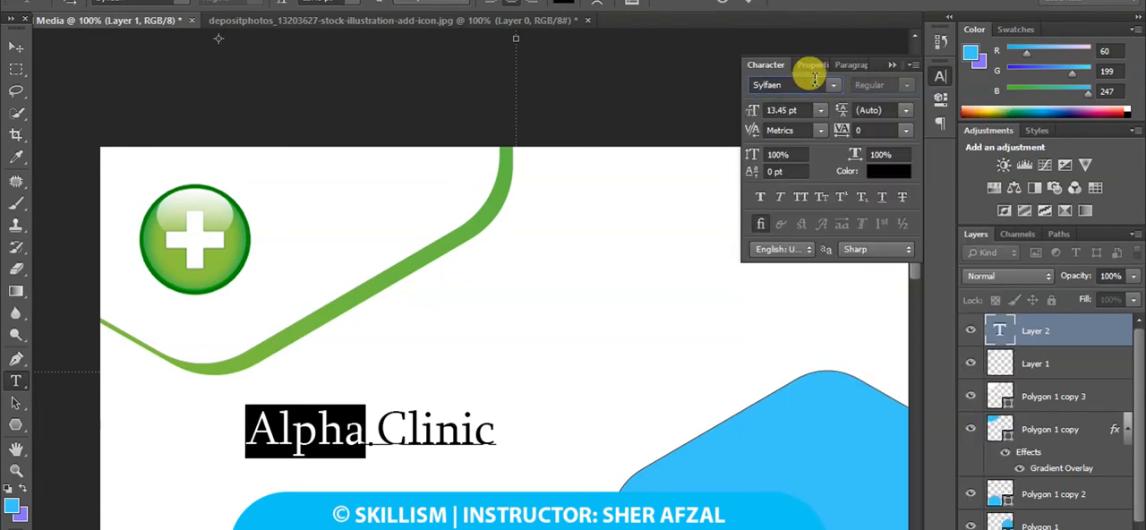
pyautogui.tripleClick(459, 434)
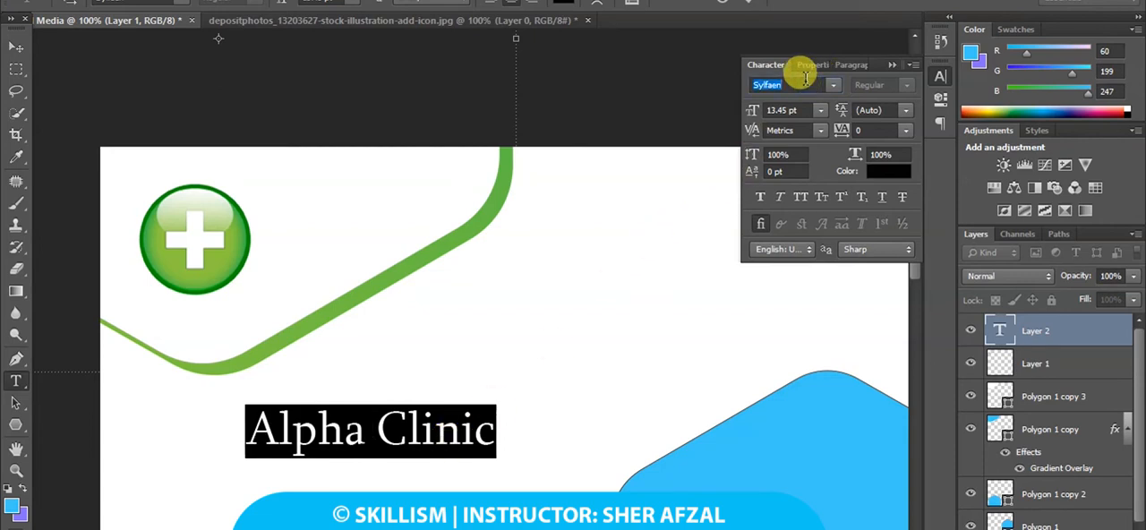
pyautogui.write('G')
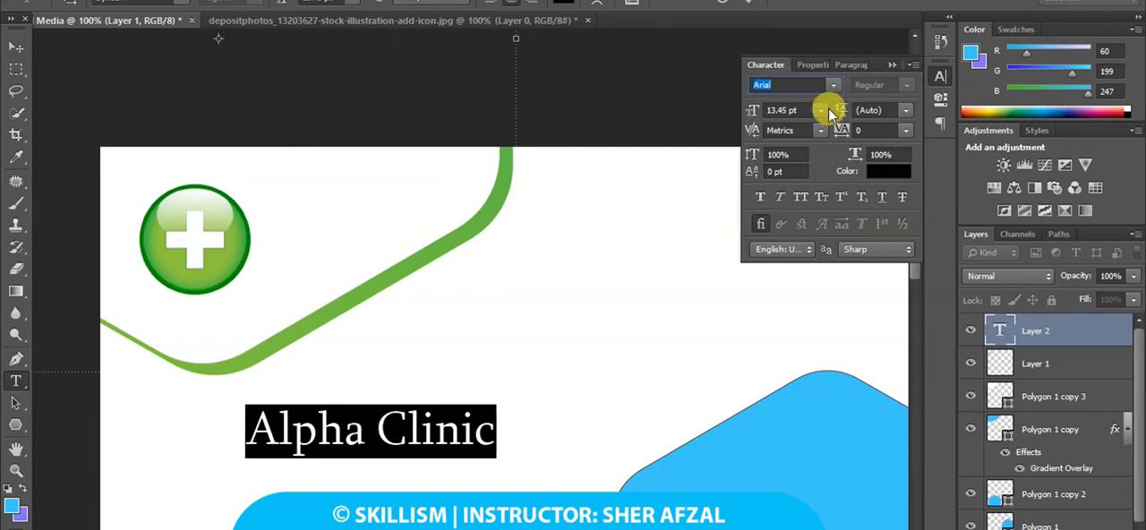
pyautogui.click(833, 85)
pyautogui.scroll(-5, 877, 385)
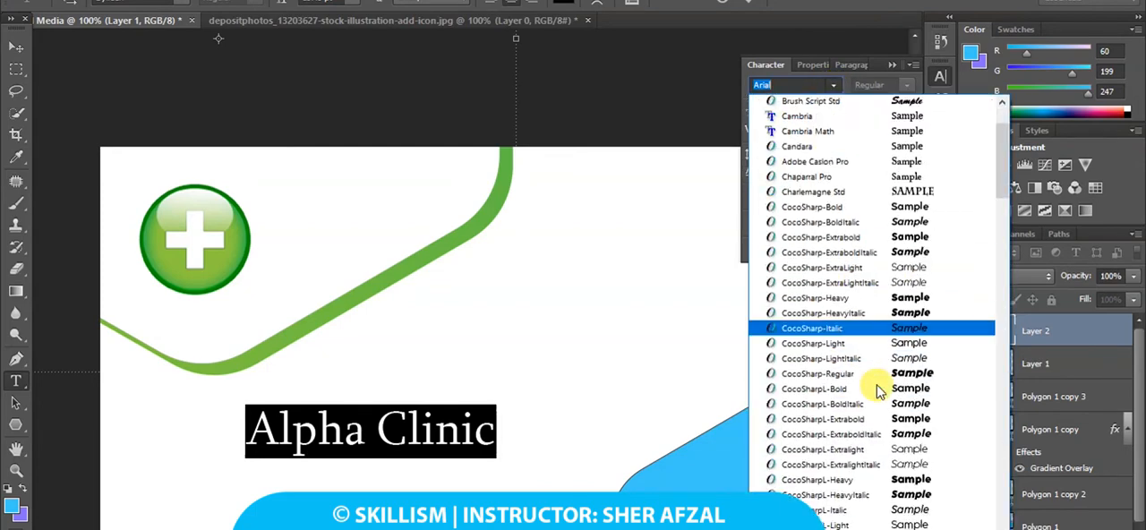
pyautogui.scroll(-7, 877, 390)
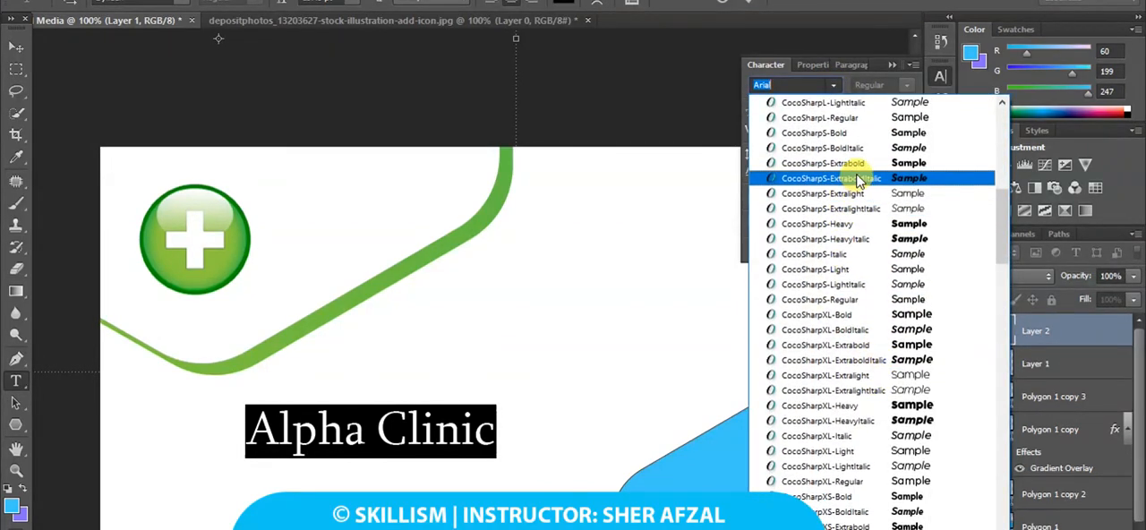
pyautogui.click(857, 117)
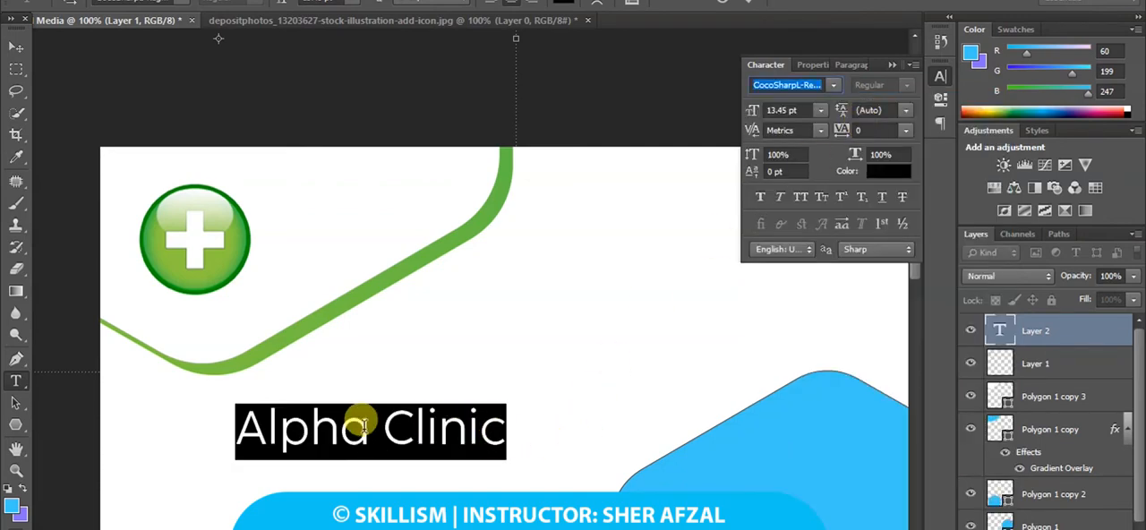
# Change the font of the word "Alpha" in the clinic name to CocoSharpXL-Bold.
pyautogui.moveTo(371, 426); pyautogui.dragTo(231, 421)
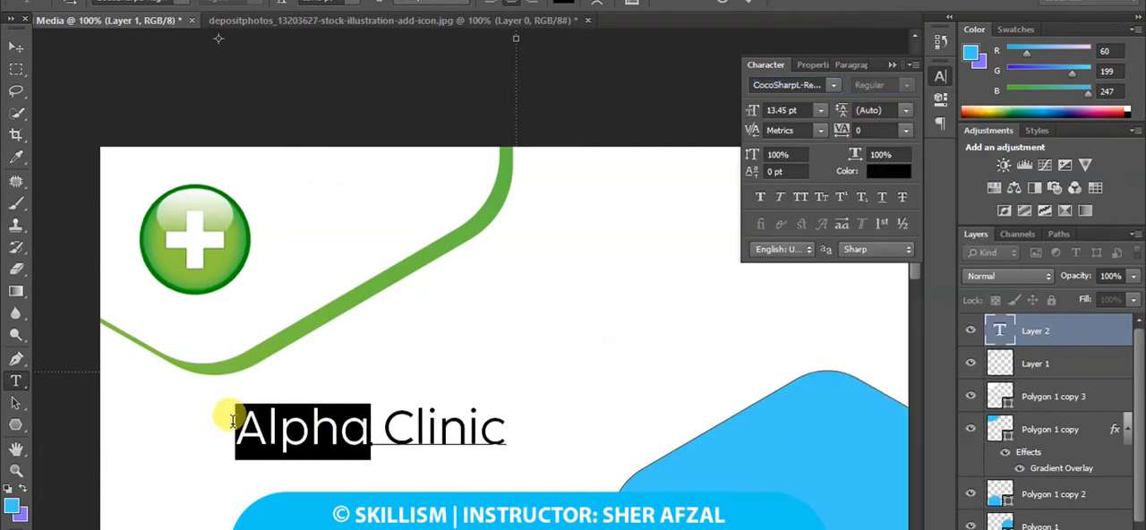
pyautogui.click(834, 85)
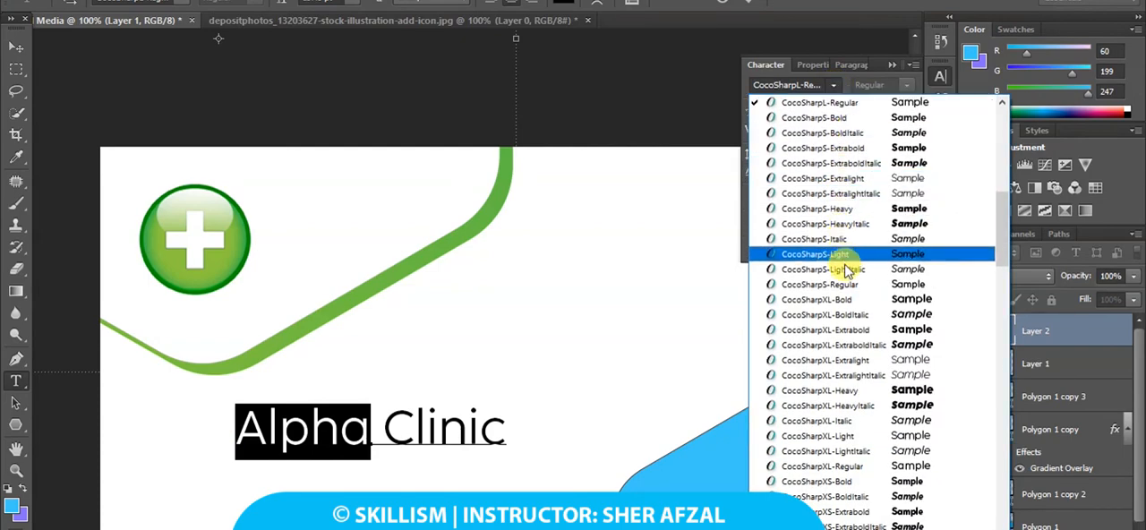
pyautogui.click(845, 301)
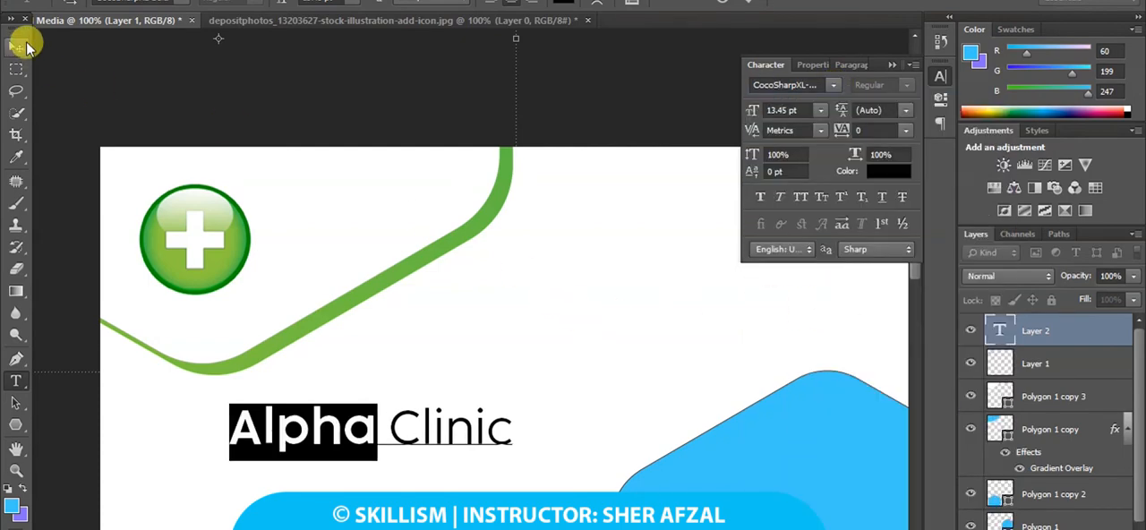
# Move the "Alpha Clinic" text beside the plus icon, scale it down to about 11.66 pt, and apply the transformation.
pyautogui.click(19, 48)
pyautogui.moveTo(509, 452); pyautogui.dragTo(503, 242)
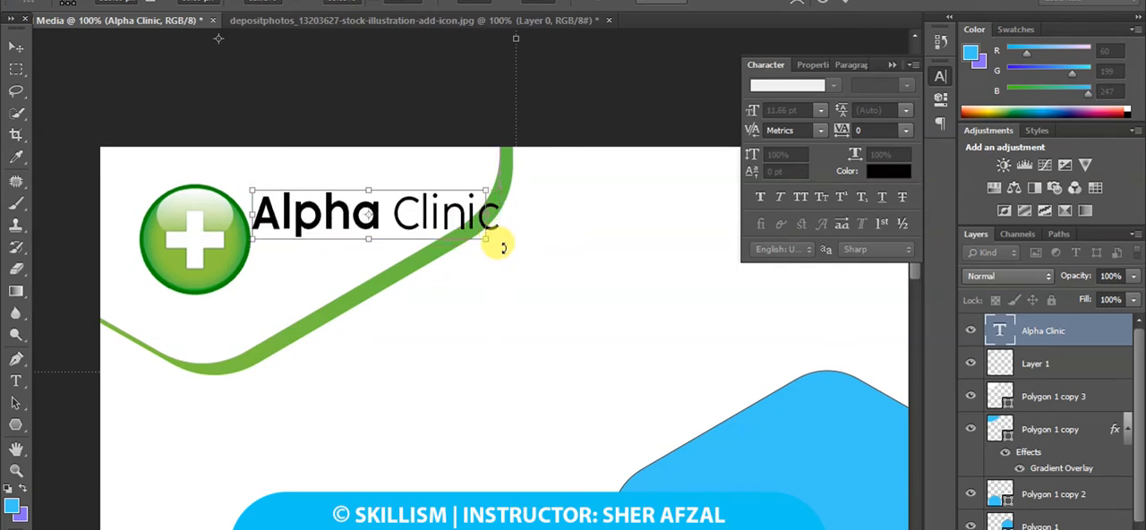
pyautogui.hotkey('ctrl', 'z')
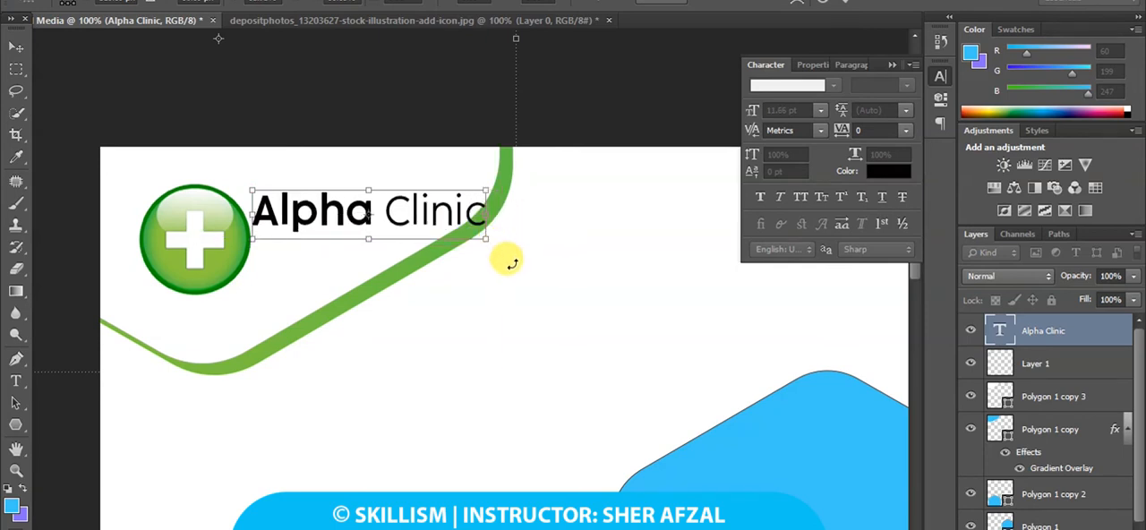
pyautogui.click(15, 46)
pyautogui.click(471, 210)
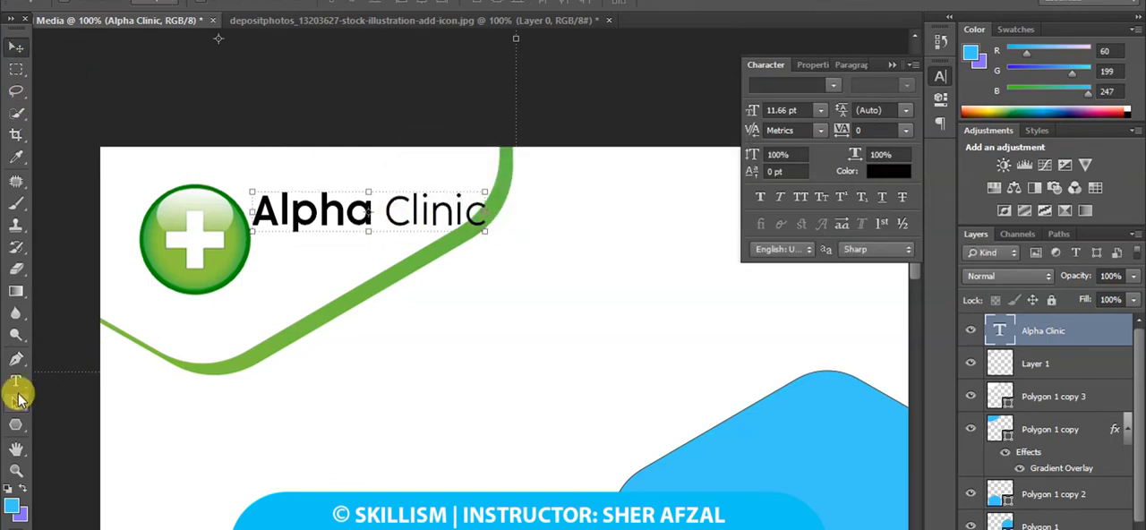
# Break the "Alpha Clinic" text into two lines, with "Clinic" below "Alpha".
pyautogui.click(15, 381)
pyautogui.click(384, 213)
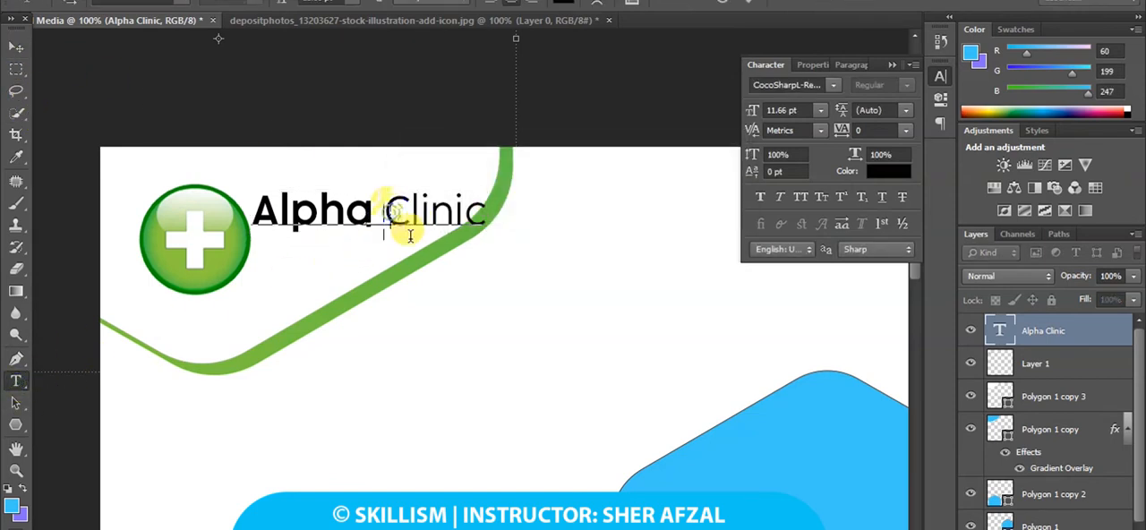
pyautogui.press('Return')
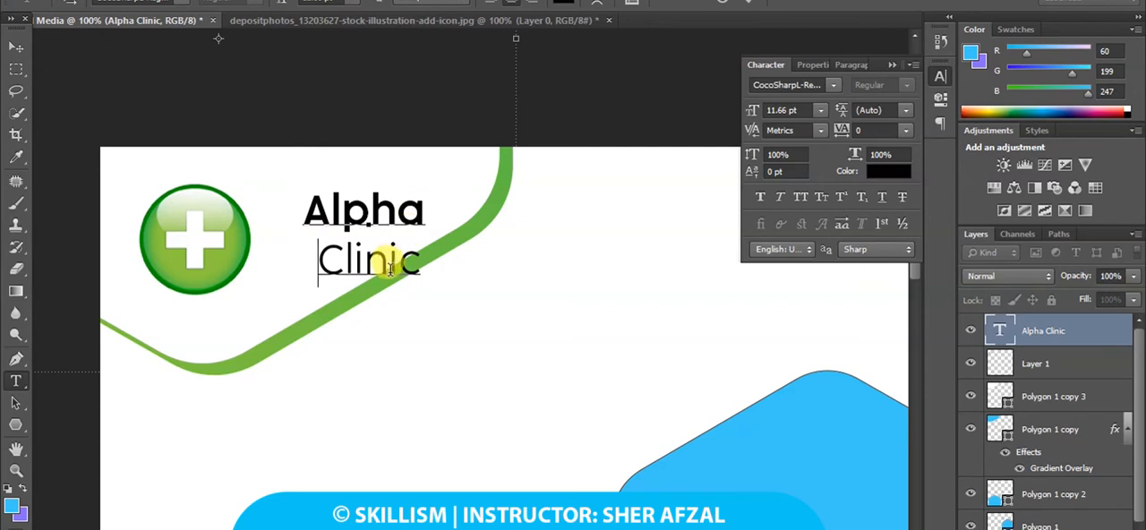
# Left-align both lines of the "Alpha Clinic" text and move it right next to the plus icon.
pyautogui.moveTo(430, 265); pyautogui.dragTo(304, 213)
pyautogui.click(806, 64)
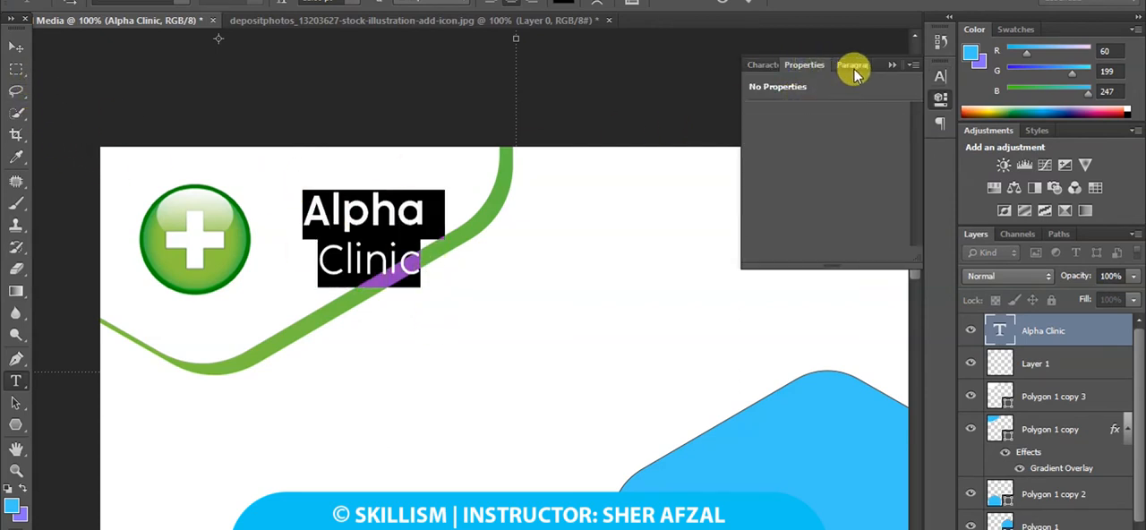
pyautogui.click(853, 65)
pyautogui.click(766, 89)
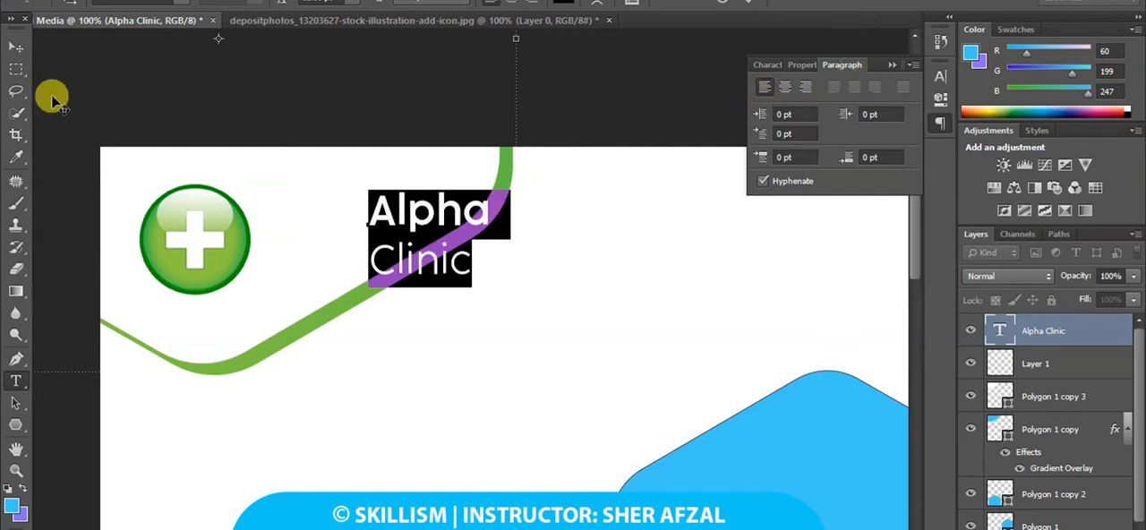
pyautogui.click(16, 46)
pyautogui.moveTo(409, 228); pyautogui.dragTo(260, 222)
# Select the plus icon layer and nudge the icon left until it clears the "Alpha Clinic" text.
pyautogui.rightClick(189, 239)
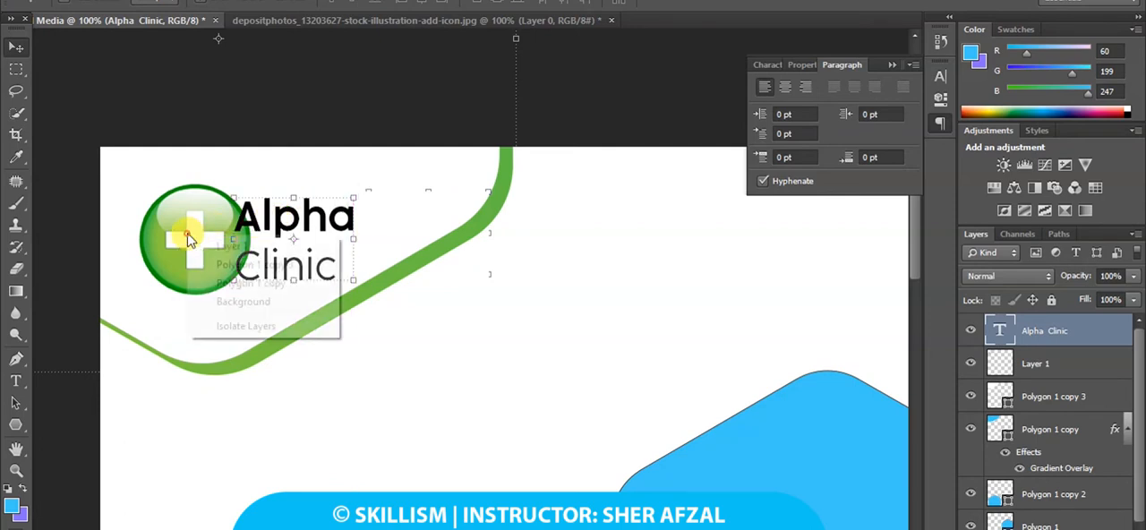
pyautogui.click(228, 246)
pyautogui.press('Left')
pyautogui.press('Left')
pyautogui.press('Left')
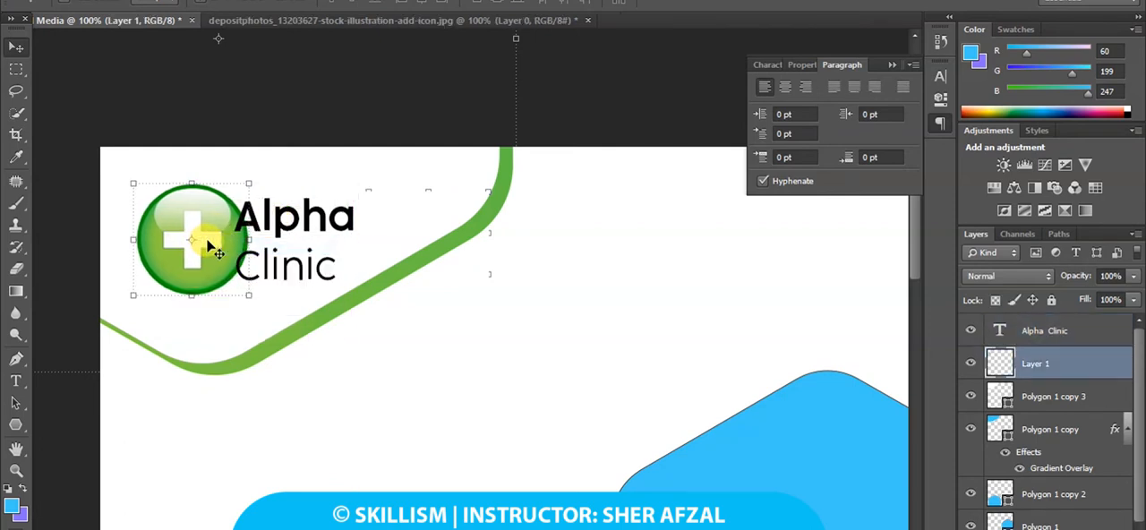
pyautogui.press('Left')
pyautogui.press('Left')
pyautogui.press('Left')
pyautogui.press('Left')
pyautogui.press('Left')
pyautogui.press('Left')
pyautogui.press('Left')
pyautogui.press('Left')
pyautogui.press('Left')
pyautogui.press('Left')
pyautogui.press('Left')
pyautogui.press('Left')
pyautogui.press('Left')
pyautogui.press('Left')
pyautogui.press('Left')
pyautogui.press('Left')
pyautogui.press('Left')
pyautogui.press('Left')
pyautogui.press('Left')
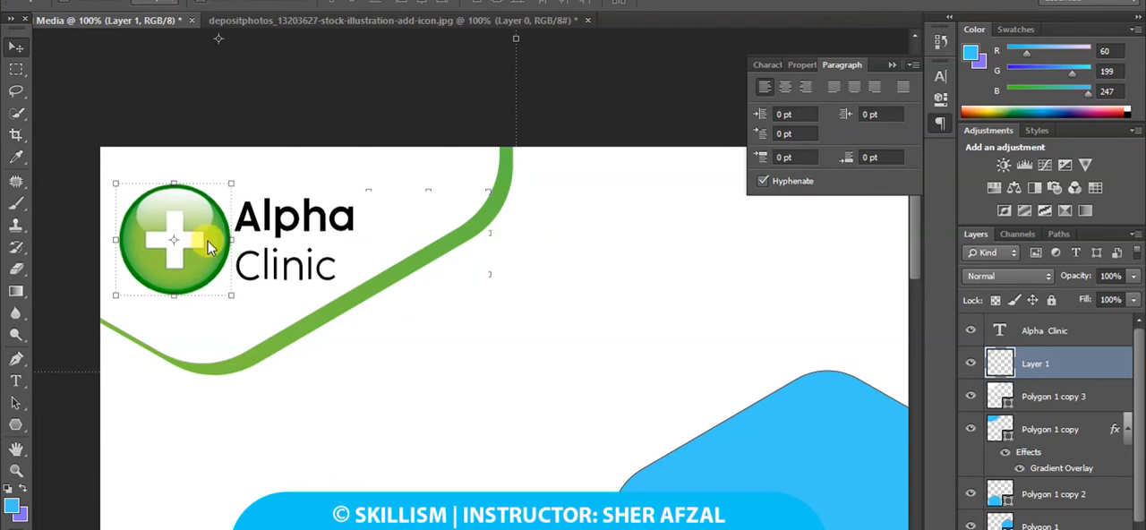
pyautogui.press('Left')
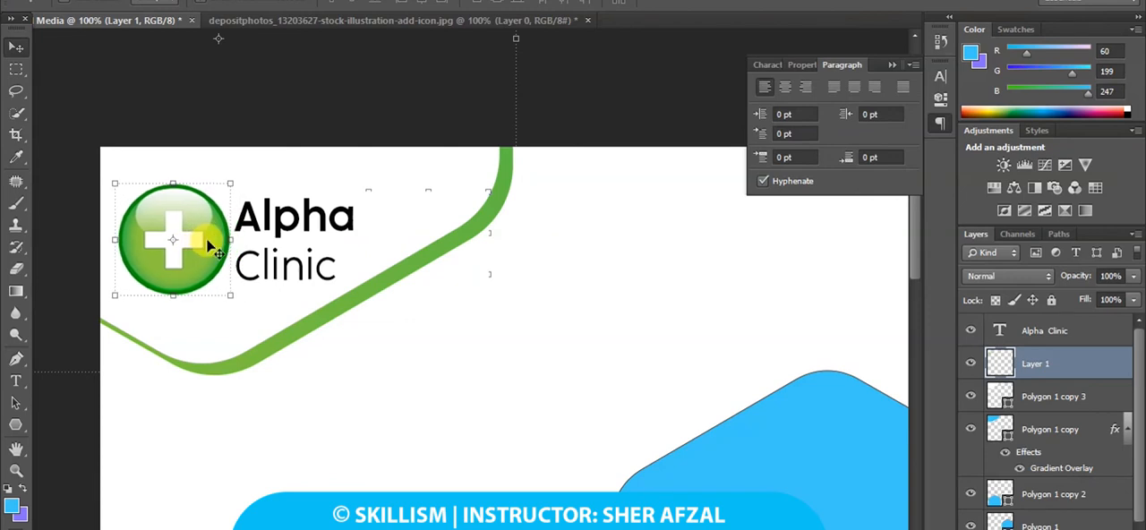
# Select the Polygon 1 hexagon at the canvas's right edge and remove its outline stroke.
pyautogui.hotkey('ctrl', '-')
pyautogui.hotkey('ctrl', '-')
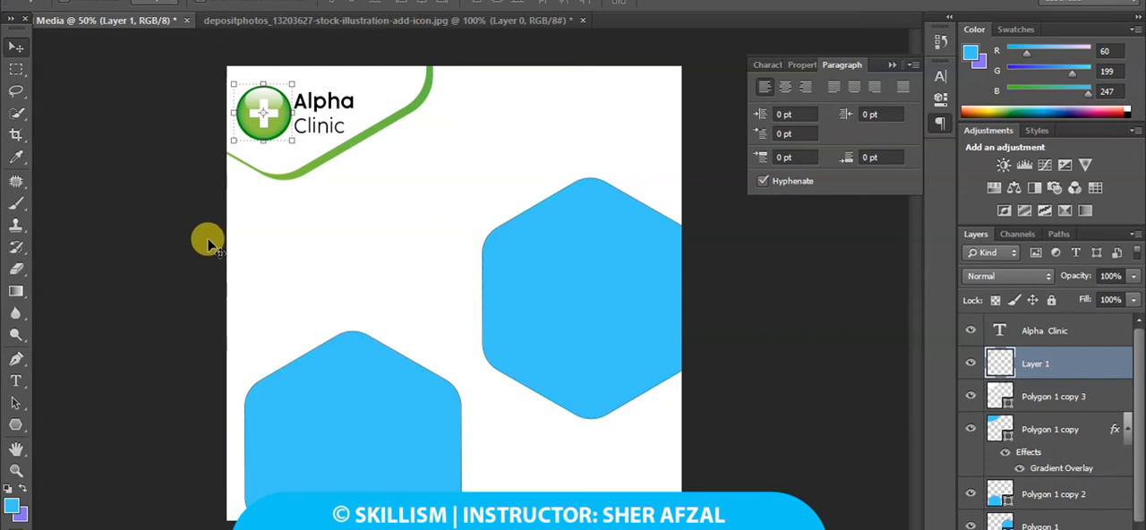
pyautogui.rightClick(591, 285)
pyautogui.click(618, 289)
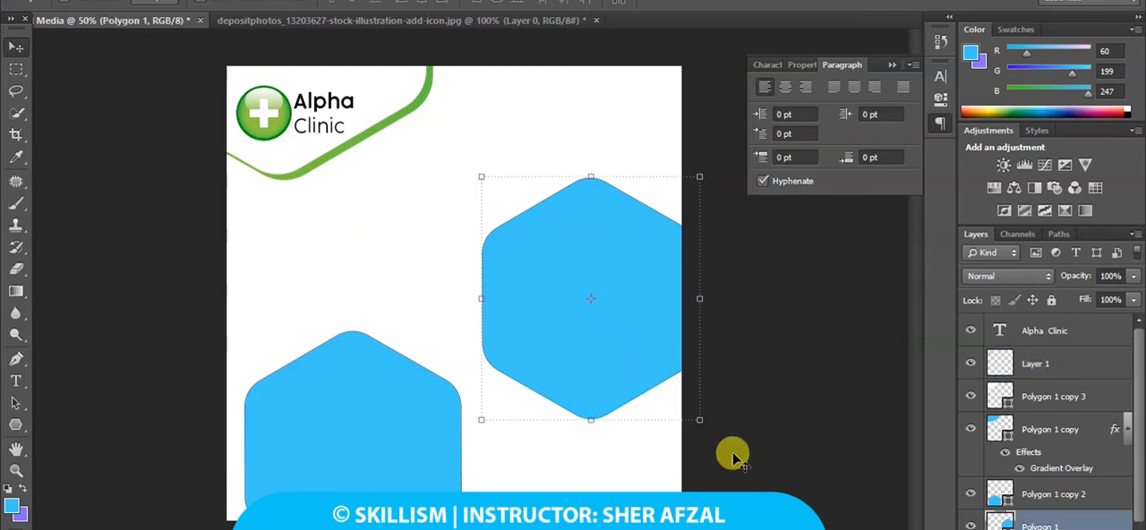
pyautogui.click(16, 424)
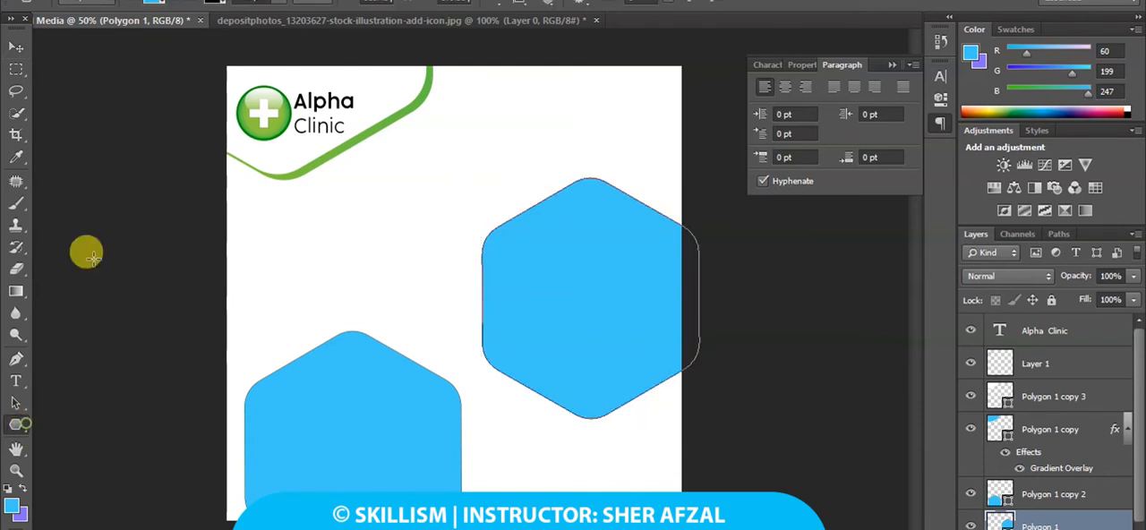
pyautogui.click(222, 5)
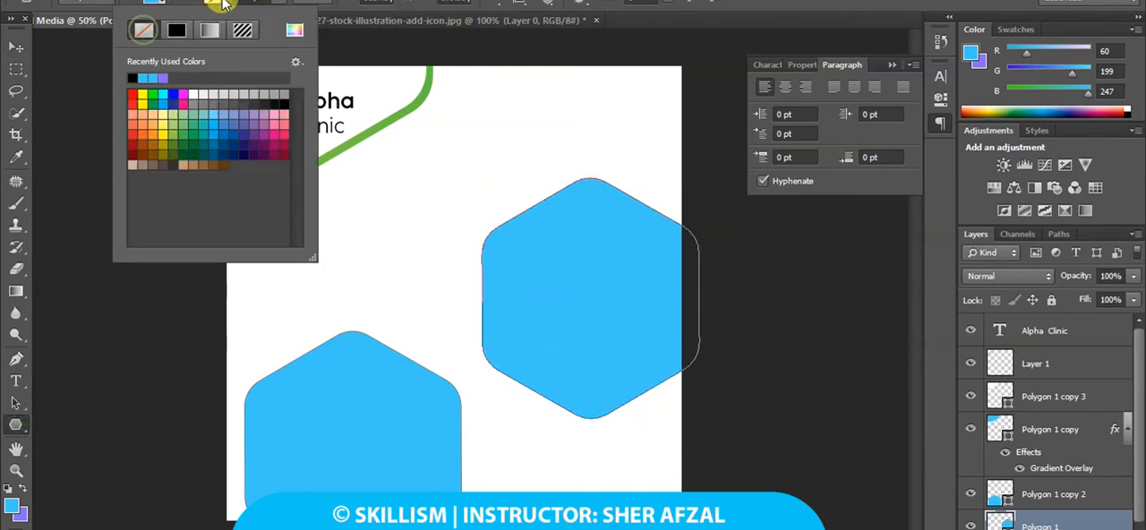
pyautogui.click(222, 5)
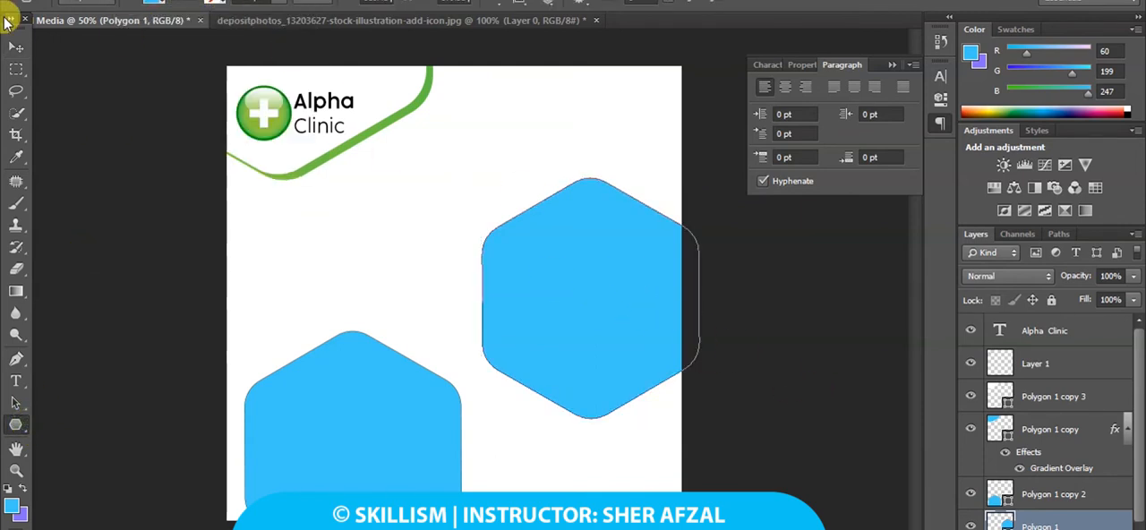
# Enlarge the Polygon 1 hexagon slightly, shift it left with its top kept at the same height, and apply the transformation.
pyautogui.hotkey('ctrl', 't')
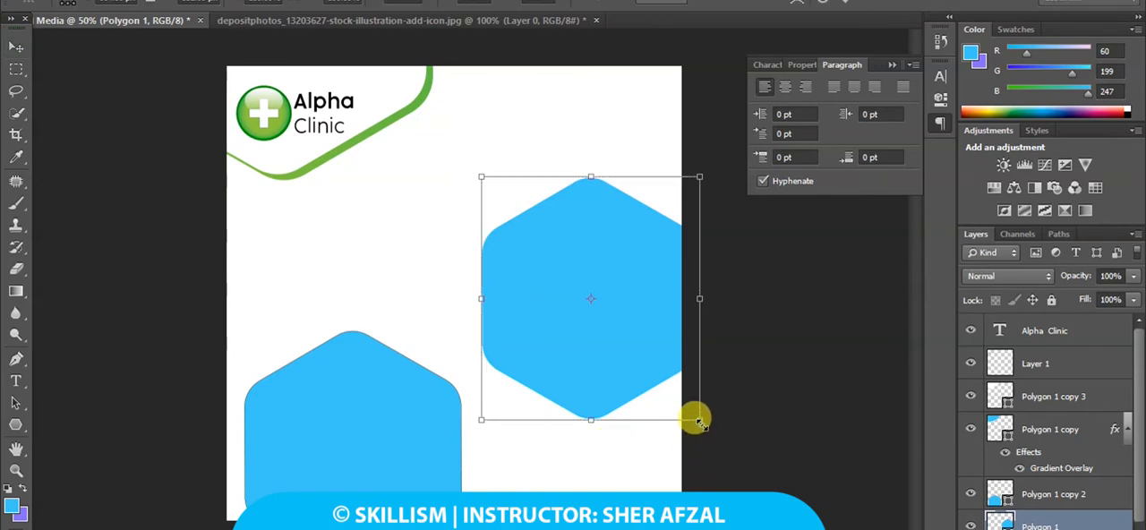
pyautogui.moveTo(701, 424); pyautogui.dragTo(709, 428)
pyautogui.hotkey('ctrl', 'z')
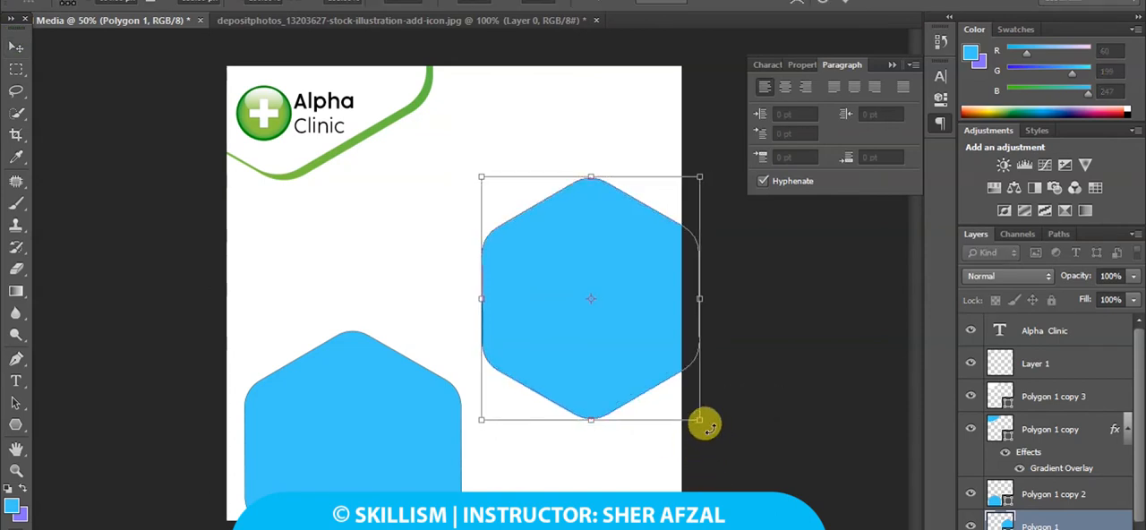
pyautogui.moveTo(699, 415); pyautogui.dragTo(707, 432)
pyautogui.moveTo(647, 373); pyautogui.dragTo(637, 361)
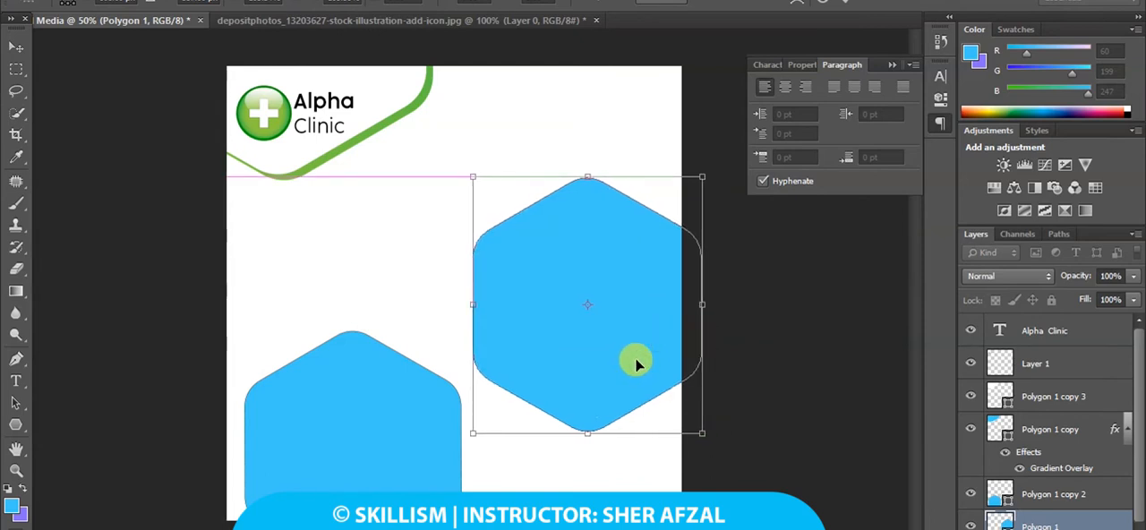
pyautogui.moveTo(704, 432); pyautogui.dragTo(717, 450)
pyautogui.moveTo(665, 391); pyautogui.dragTo(632, 372)
pyautogui.click(19, 49)
pyautogui.click(488, 206)
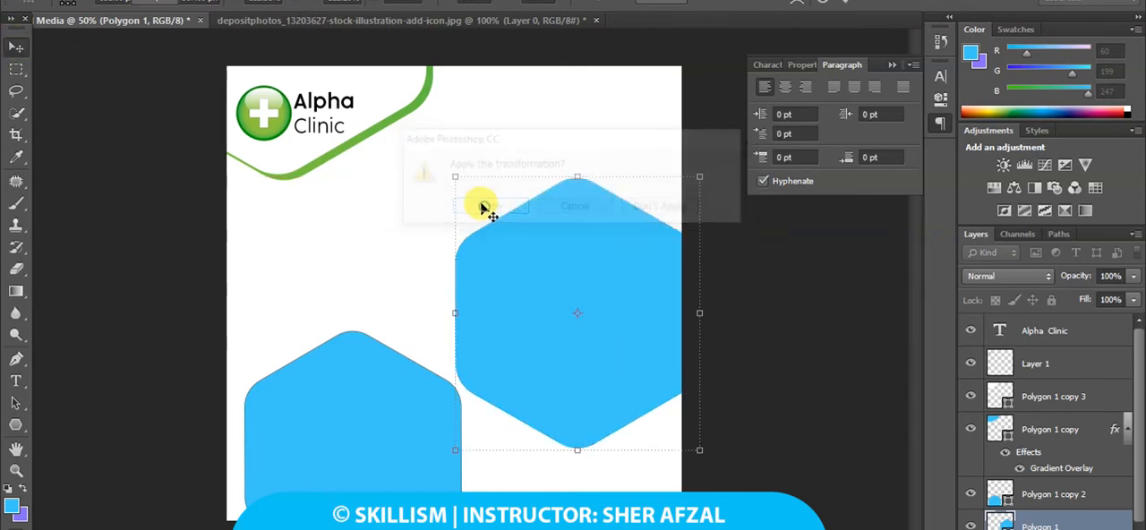
# Open the Unsplash photo of the woman in a white coat from Downloads and convert its background to a regular layer.
pyautogui.hotkey('alt', 'f')
pyautogui.click(54, 6)
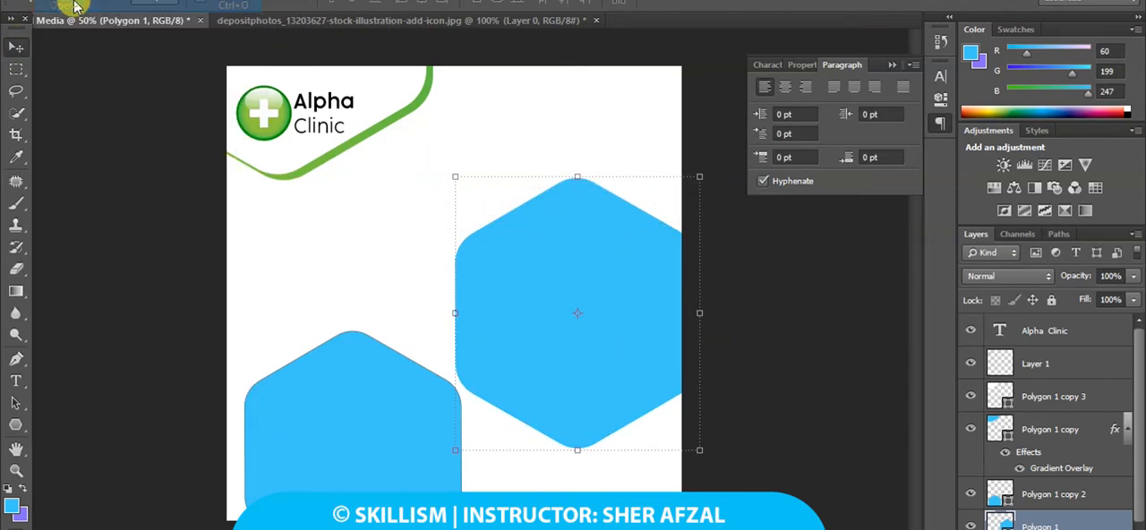
pyautogui.click(161, 229)
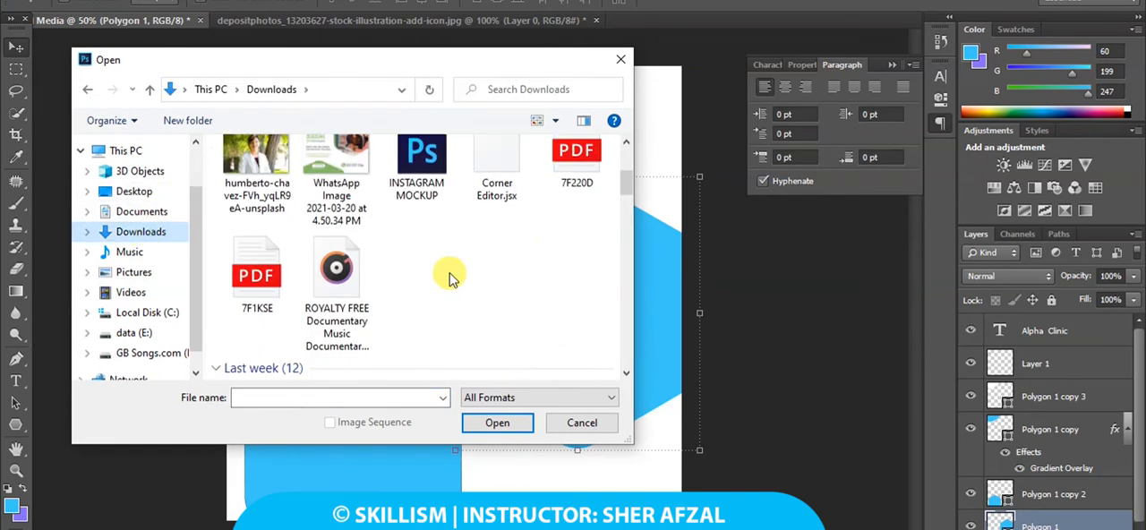
pyautogui.click(258, 178)
pyautogui.doubleClick(258, 177)
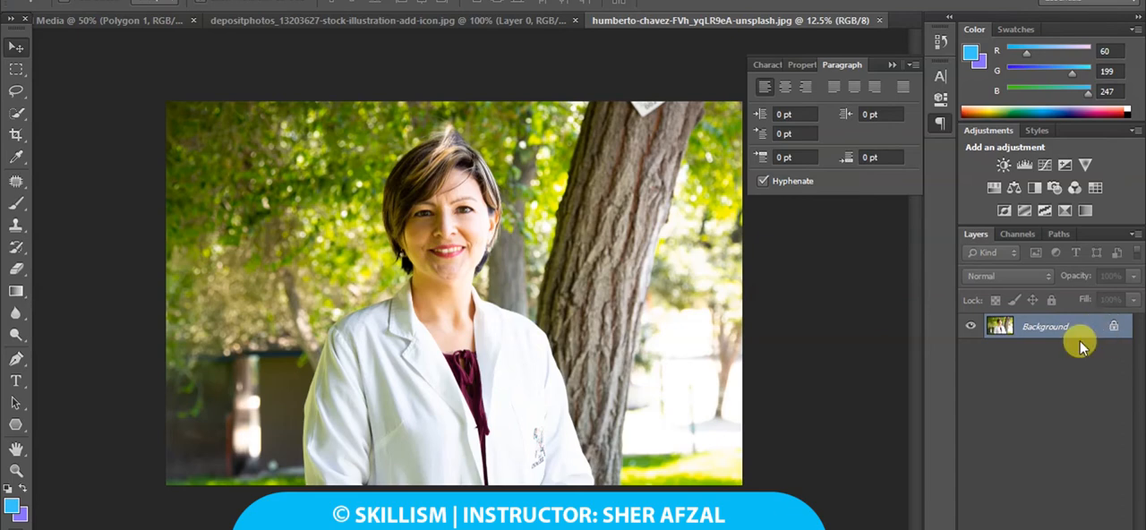
pyautogui.click(1098, 328)
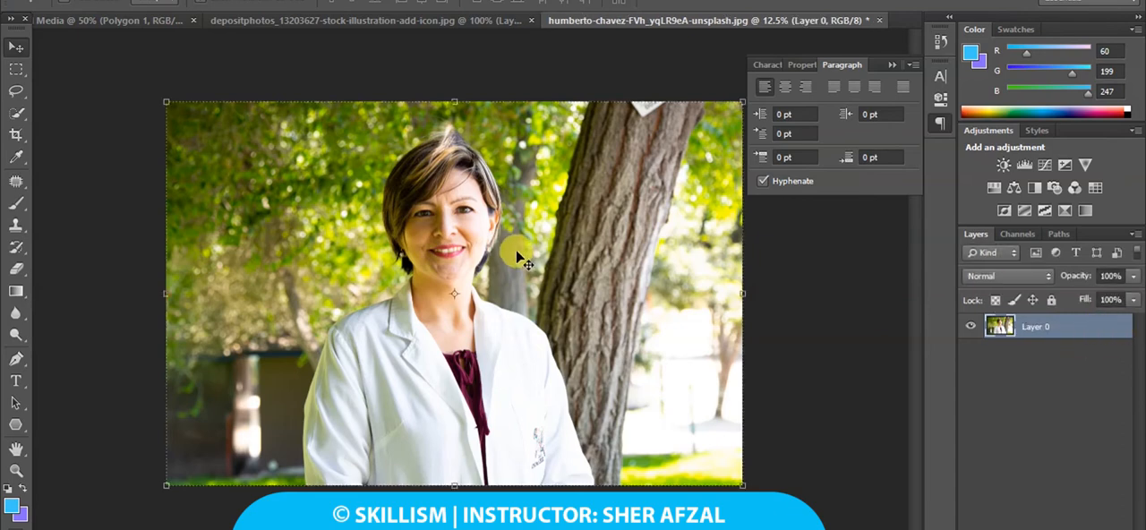
# Bring the photo of the woman in a white coat into the Media document as a new layer.
pyautogui.moveTo(461, 197); pyautogui.dragTo(506, 241)
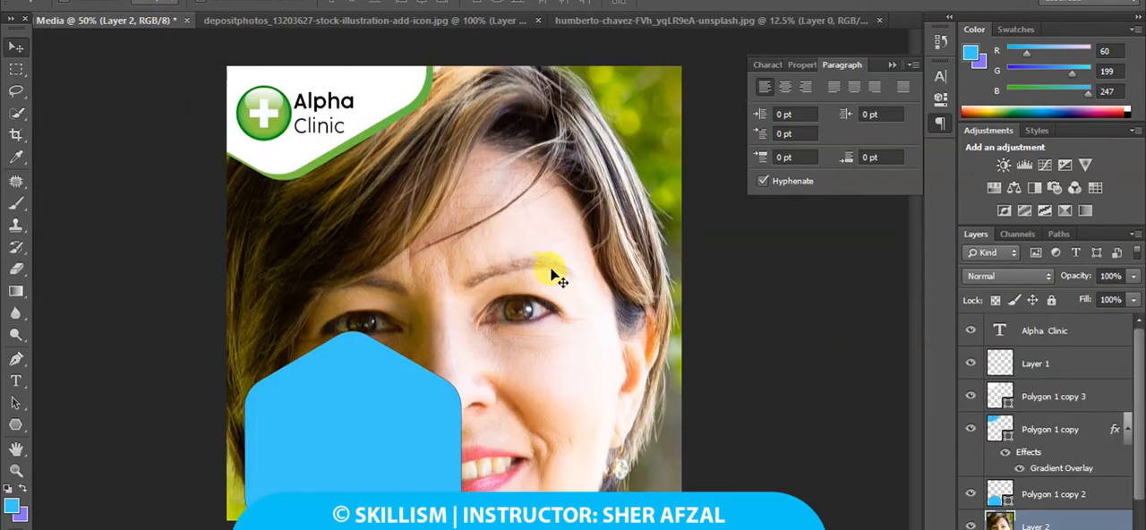
pyautogui.hotkey('ctrl', '-')
pyautogui.hotkey('ctrl', '-')
pyautogui.hotkey('ctrl', '-')
pyautogui.hotkey('ctrl', '-')
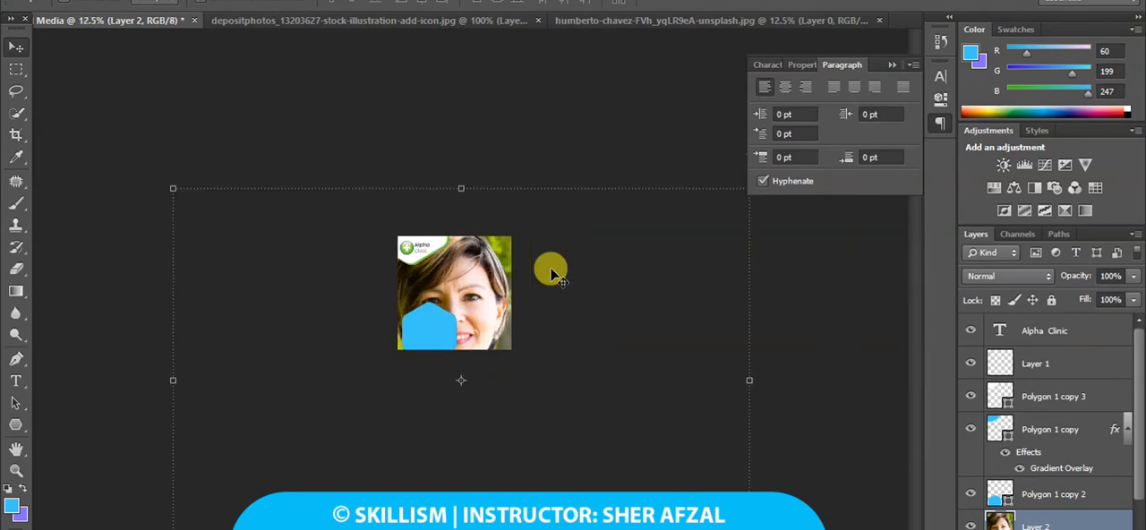
# Scale the photo down proportionally, place it so the woman covers the hexagon at the canvas's right edge, and apply the transformation.
pyautogui.moveTo(161, 184); pyautogui.dragTo(476, 431)
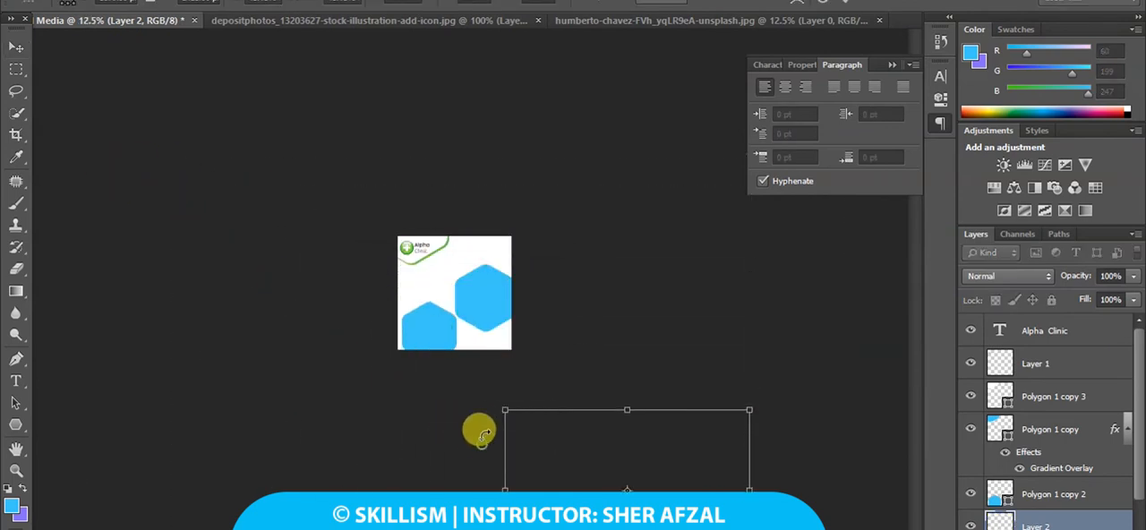
pyautogui.moveTo(541, 465); pyautogui.dragTo(410, 306)
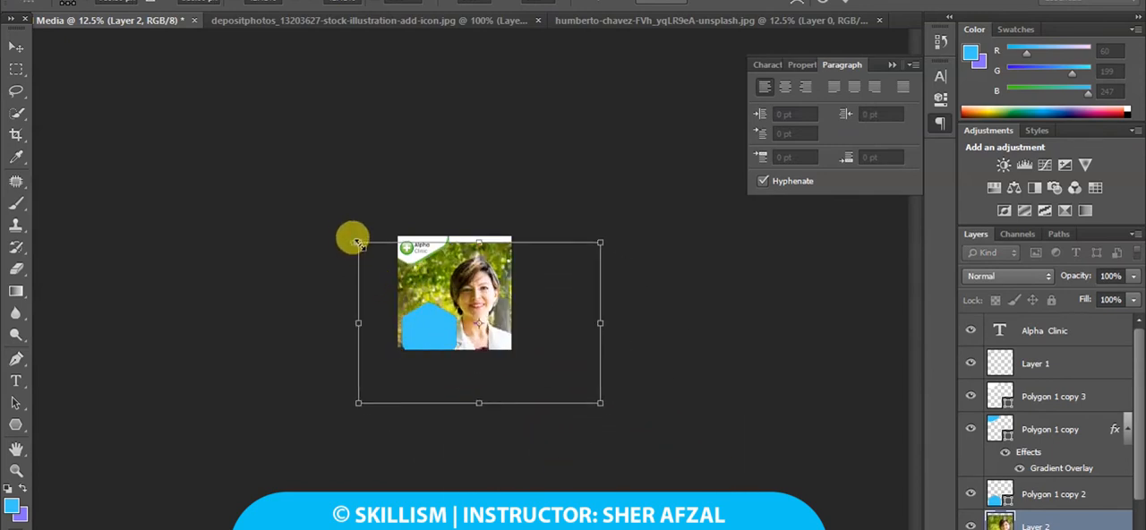
pyautogui.moveTo(353, 239); pyautogui.dragTo(418, 282)
pyautogui.moveTo(473, 329); pyautogui.dragTo(454, 298)
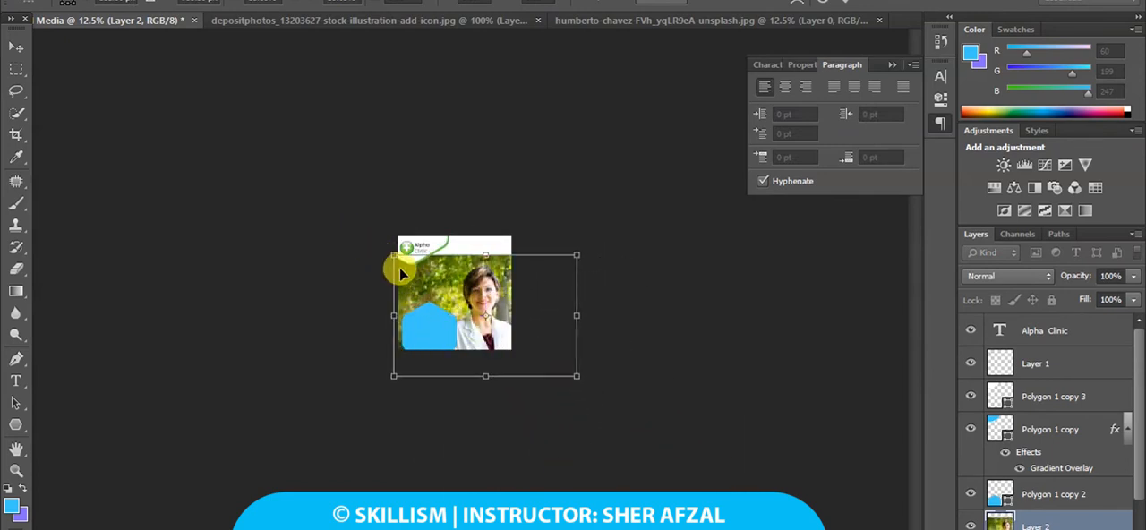
pyautogui.moveTo(396, 249); pyautogui.dragTo(439, 276)
pyautogui.moveTo(486, 313); pyautogui.dragTo(473, 296)
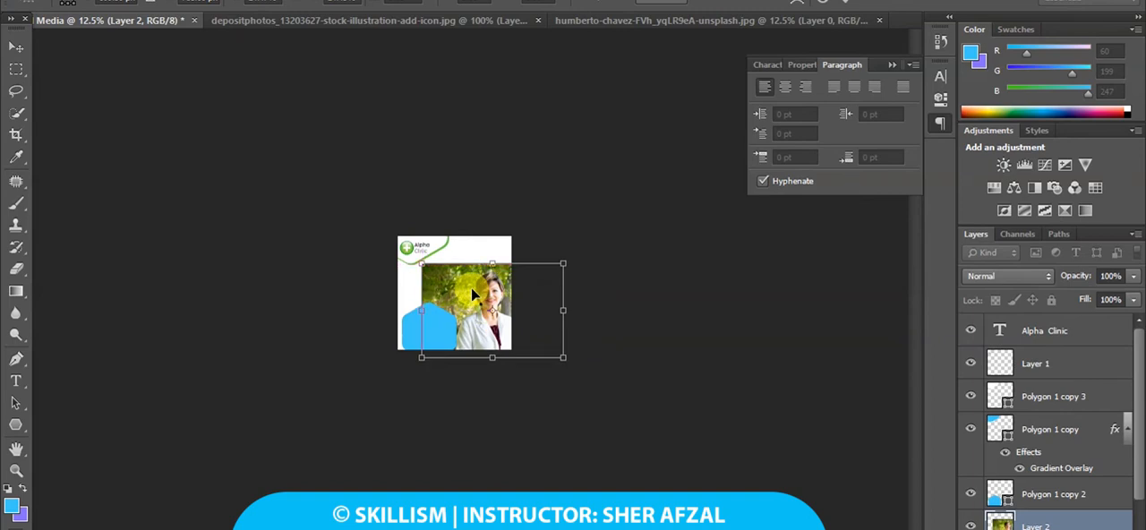
pyautogui.scroll(4, 471, 287)
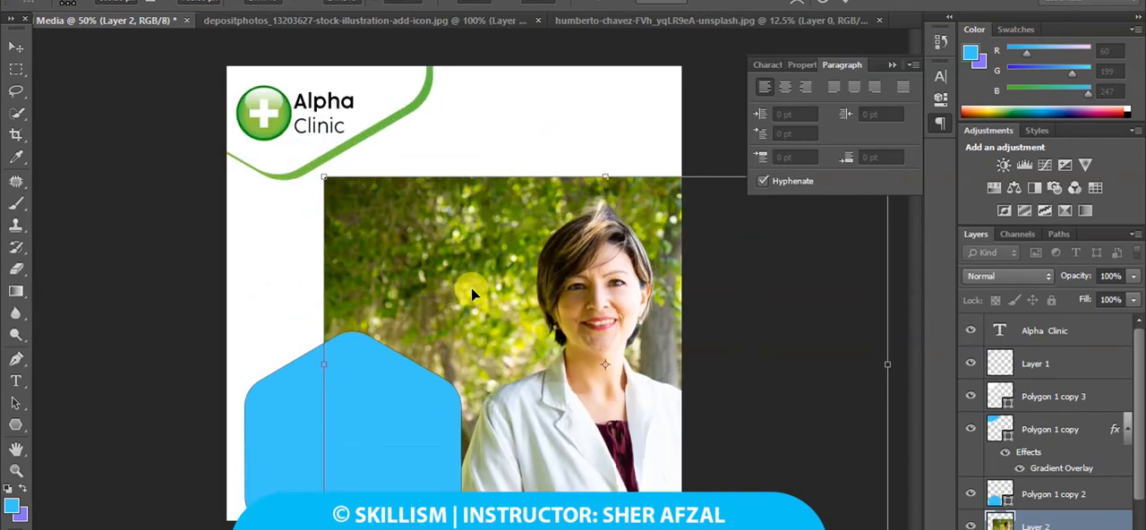
pyautogui.click(15, 47)
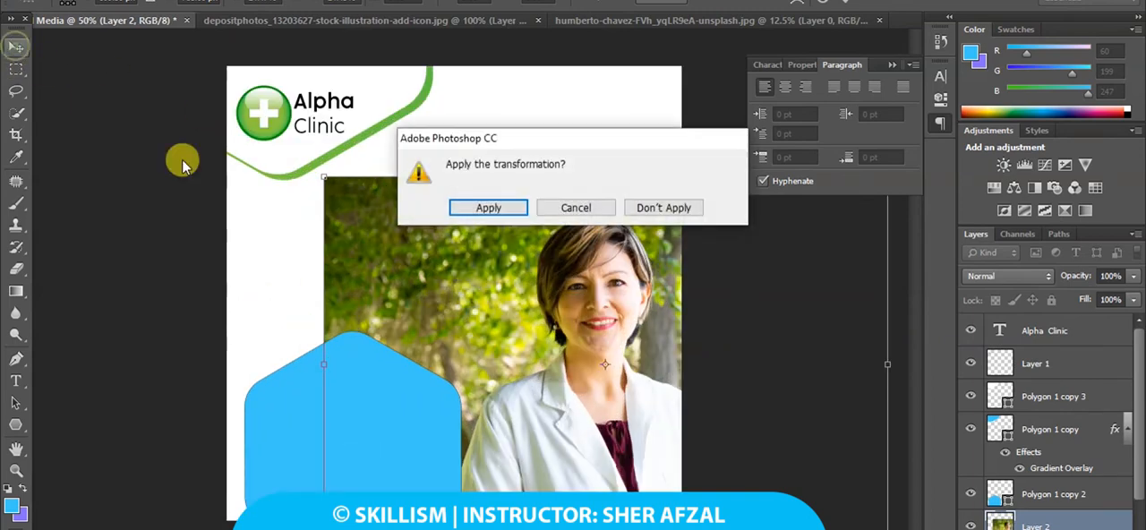
pyautogui.click(497, 208)
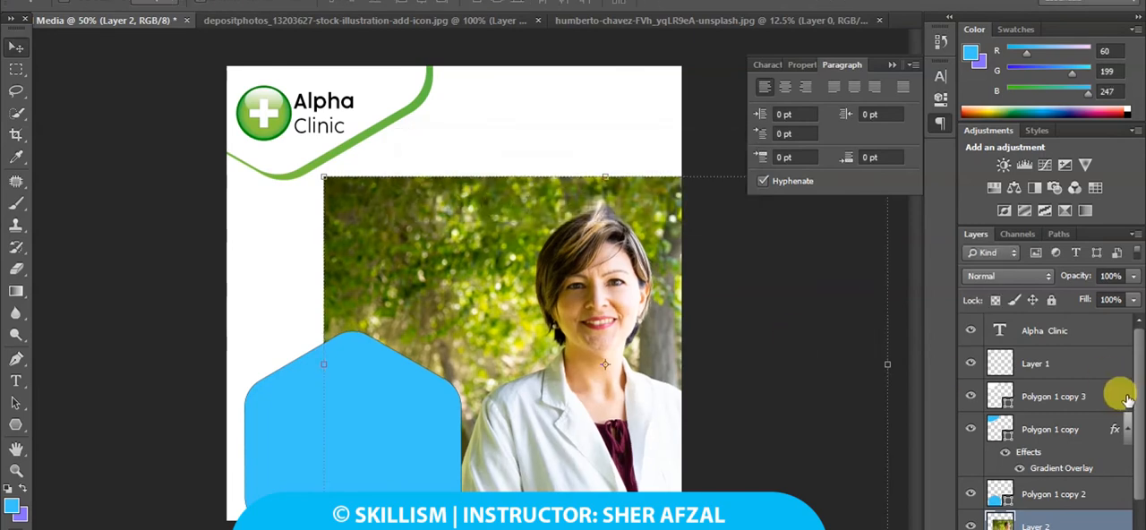
# Clip the photo on Layer 2 to the Polygon 1 hexagon directly beneath it.
pyautogui.click(1064, 496)
pyautogui.scroll(-1, 1064, 496)
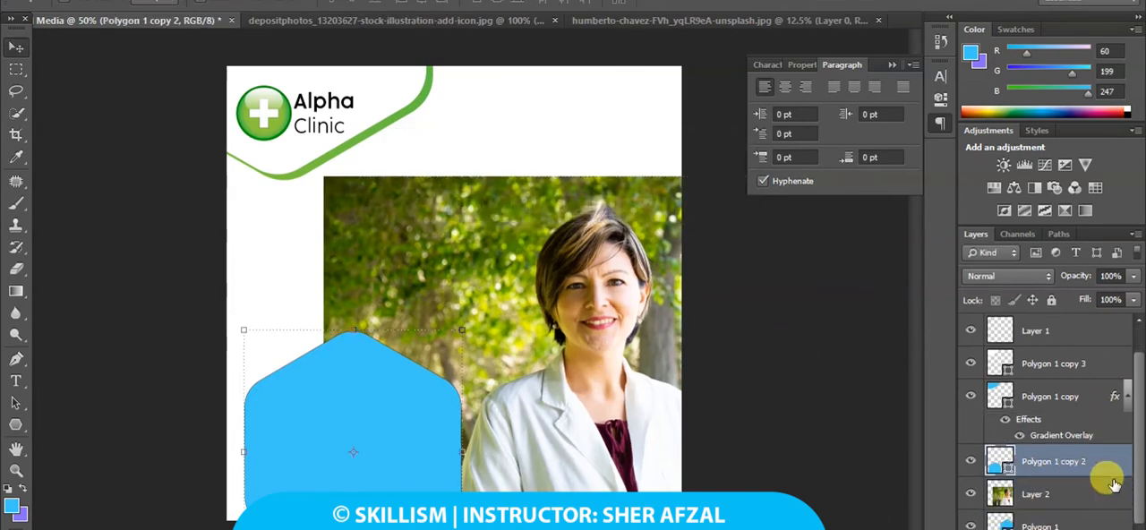
pyautogui.click(1061, 525)
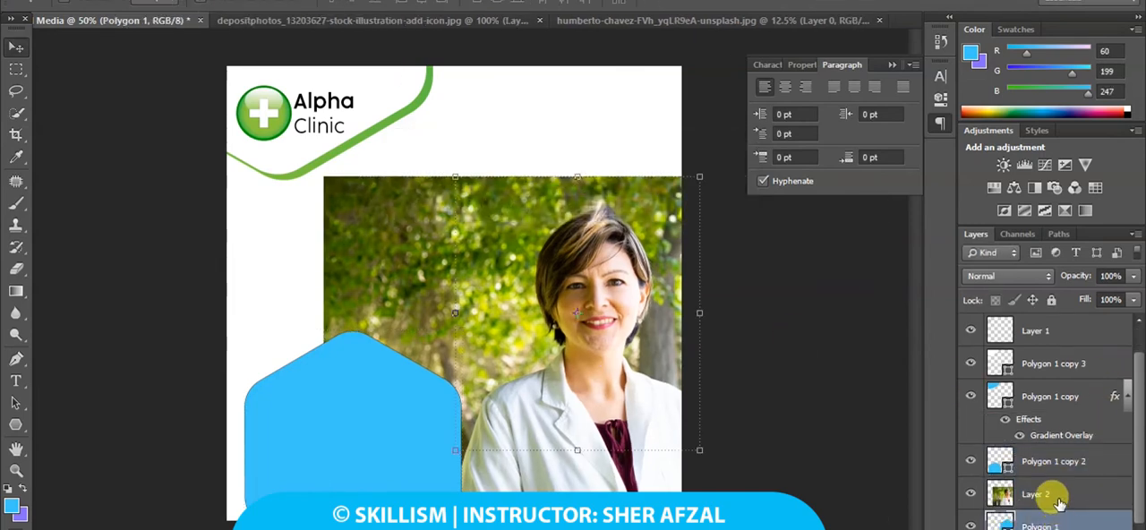
pyautogui.click(1059, 501)
pyautogui.click(1060, 524)
pyautogui.click(1058, 503)
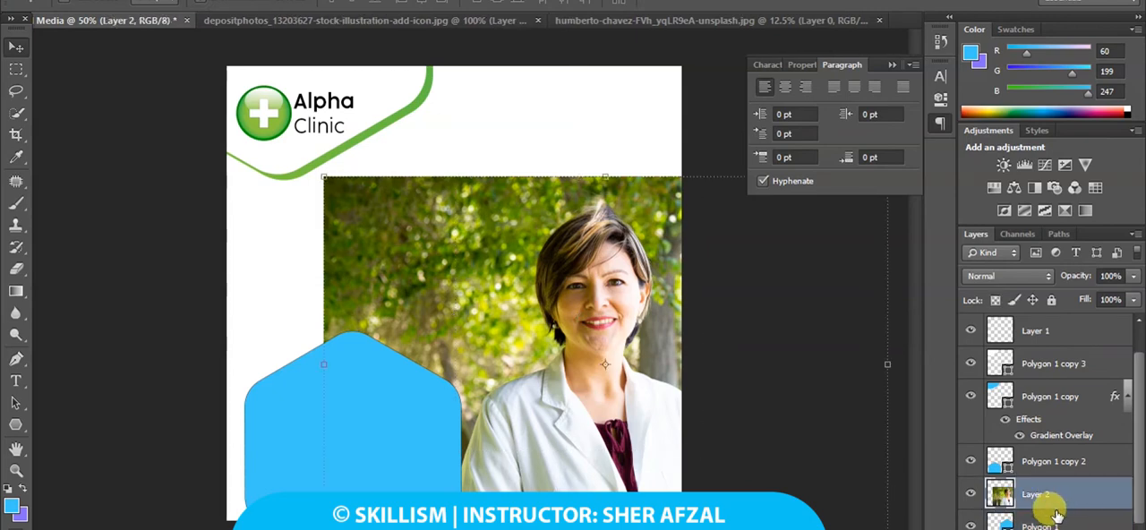
pyautogui.moveTo(1054, 515); pyautogui.dragTo(1057, 507)
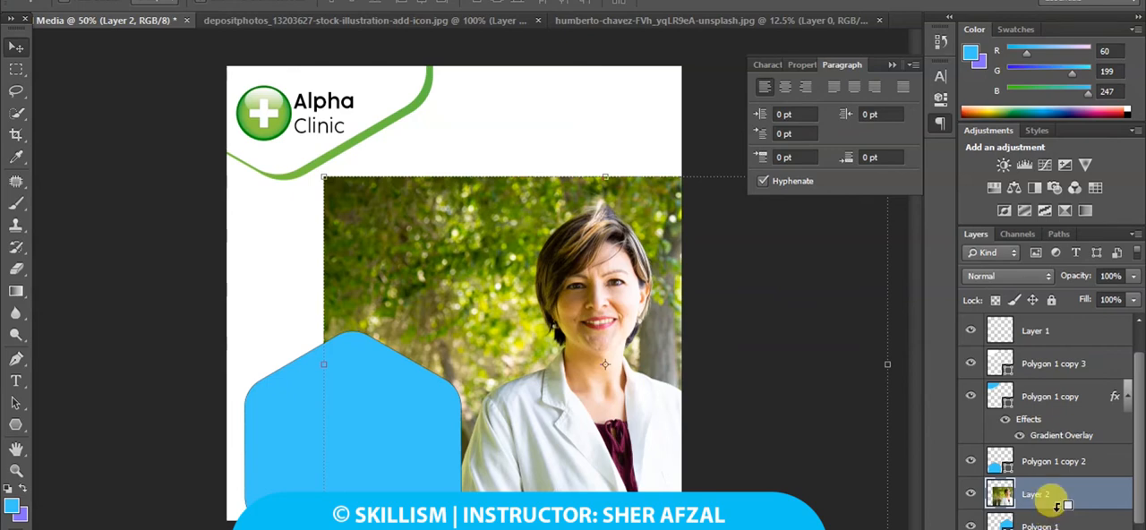
pyautogui.keyDown('alt'); pyautogui.click(1059, 507); pyautogui.keyUp('alt')
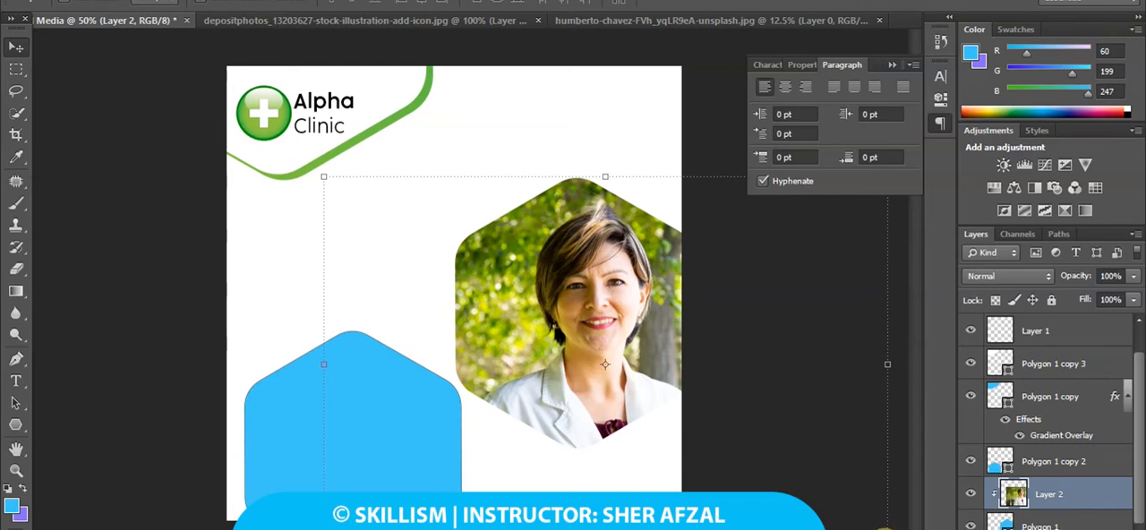
# Scale the clipped photo down further, fit the woman inside the hexagon, and apply the transformation.
pyautogui.moveTo(884, 528); pyautogui.dragTo(751, 448)
pyautogui.moveTo(647, 393)
pyautogui.mouseDown()
pyautogui.moveTo(641, 341)
pyautogui.moveTo(661, 392)
pyautogui.moveTo(673, 382)
pyautogui.moveTo(657, 378)
pyautogui.mouseUp()
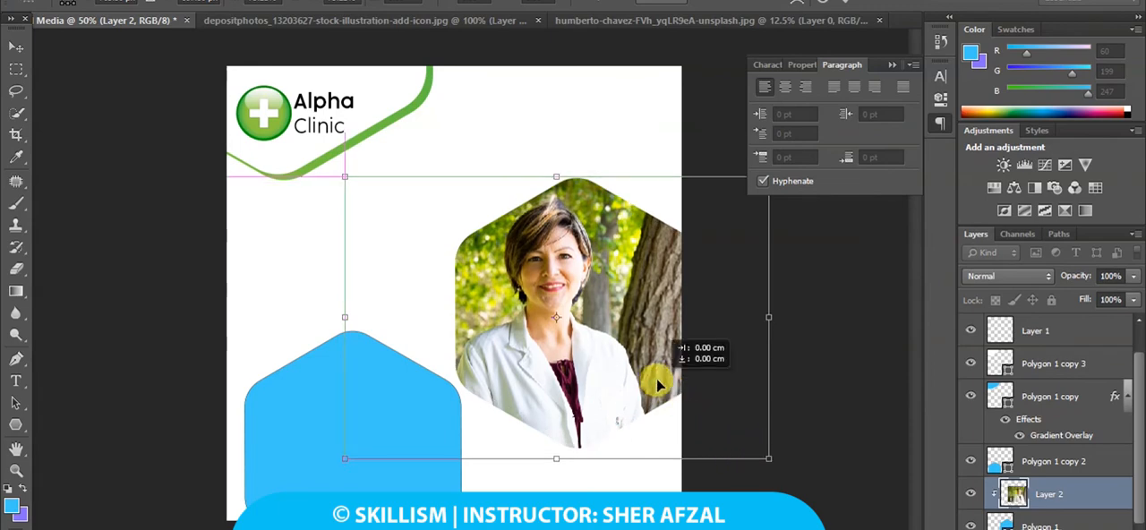
pyautogui.click(16, 45)
pyautogui.click(479, 207)
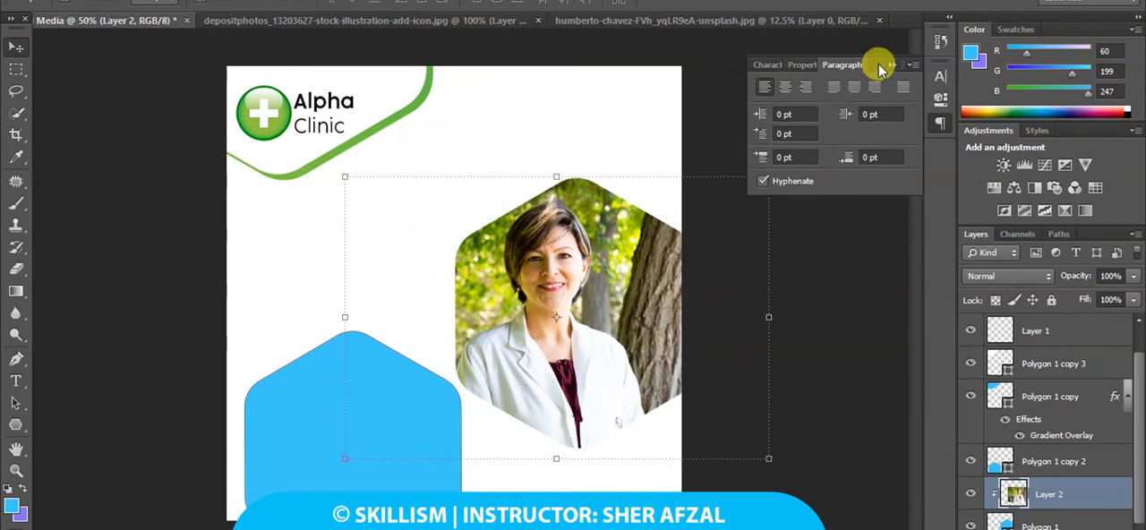
# Duplicate the Polygon 1 hexagon, enlarge the lower one up and to the left to about 5.11 × 5.73 cm, and apply the transformation.
pyautogui.click(893, 64)
pyautogui.click(1072, 527)
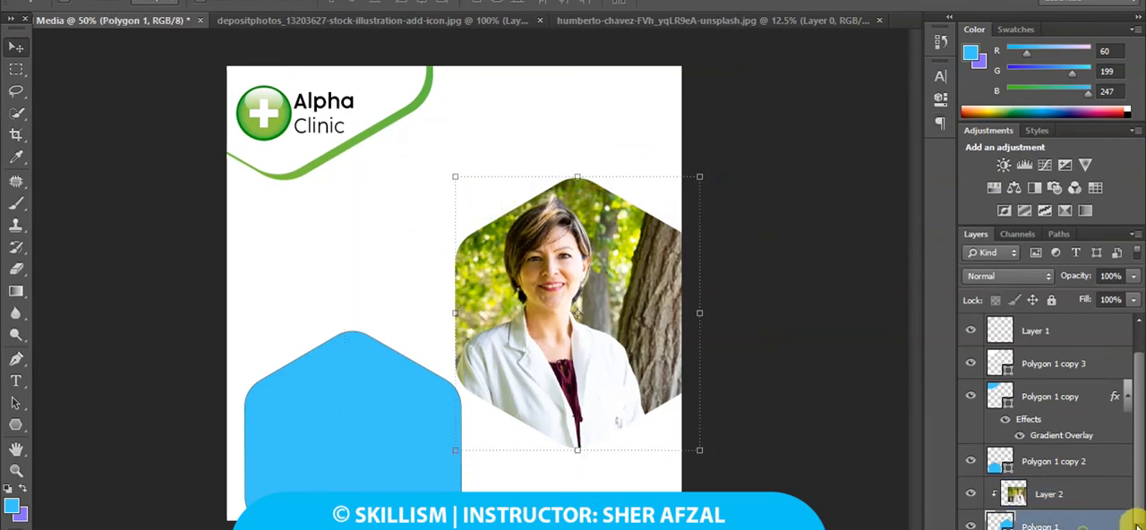
pyautogui.moveTo(1134, 456); pyautogui.dragTo(1136, 486)
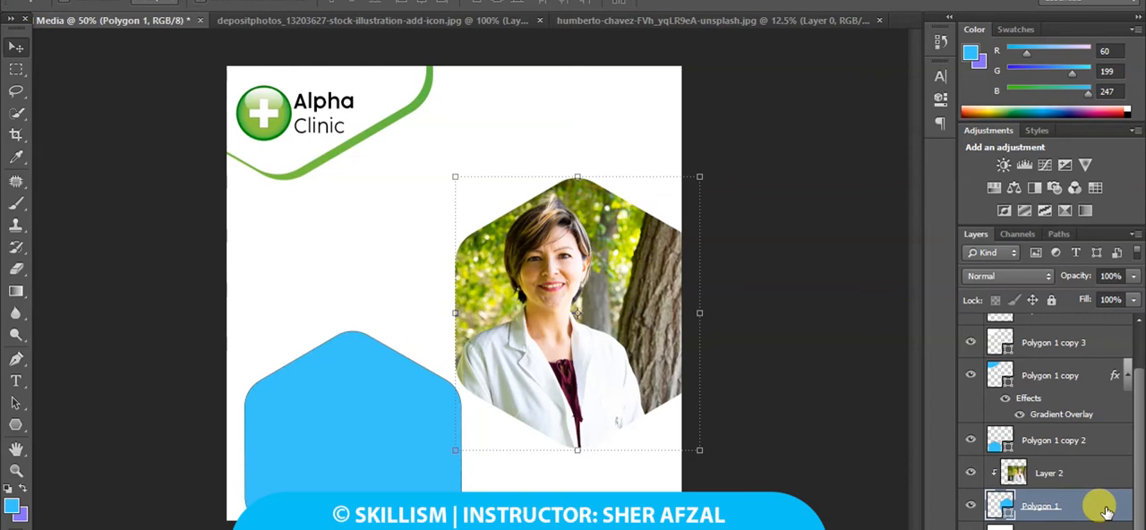
pyautogui.hotkey('ctrl', 'j')
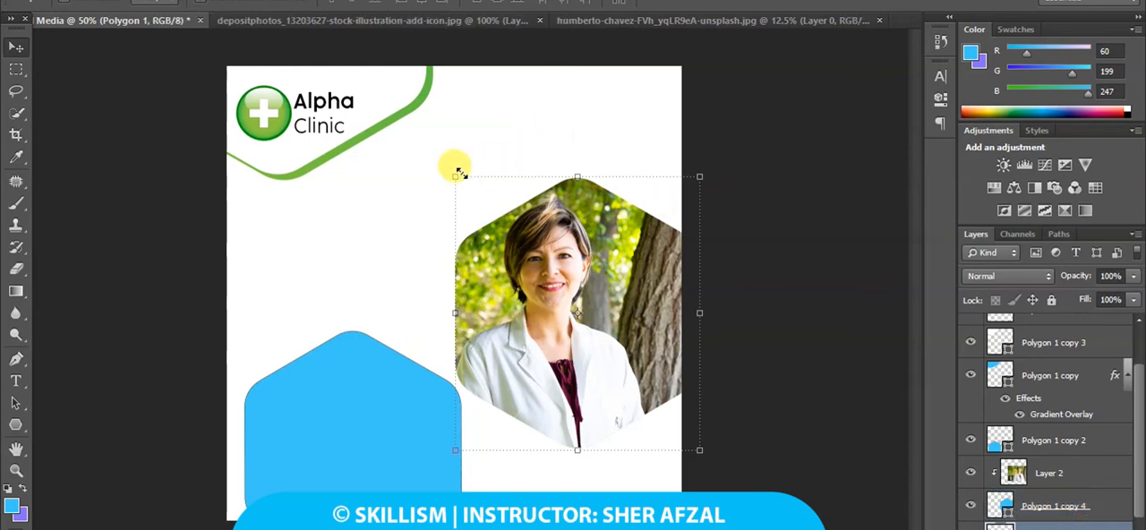
pyautogui.moveTo(458, 172); pyautogui.dragTo(442, 158)
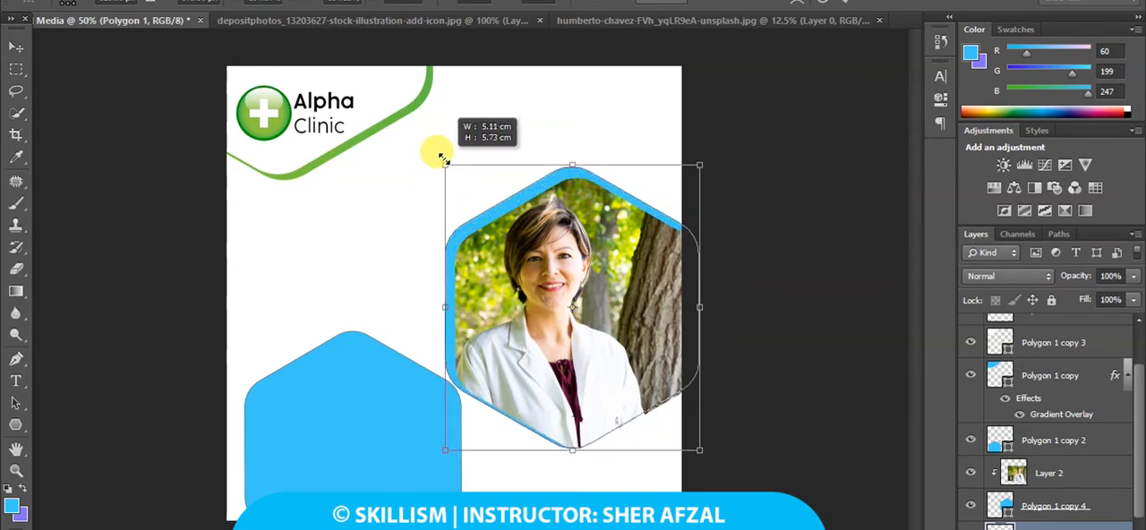
pyautogui.click(16, 45)
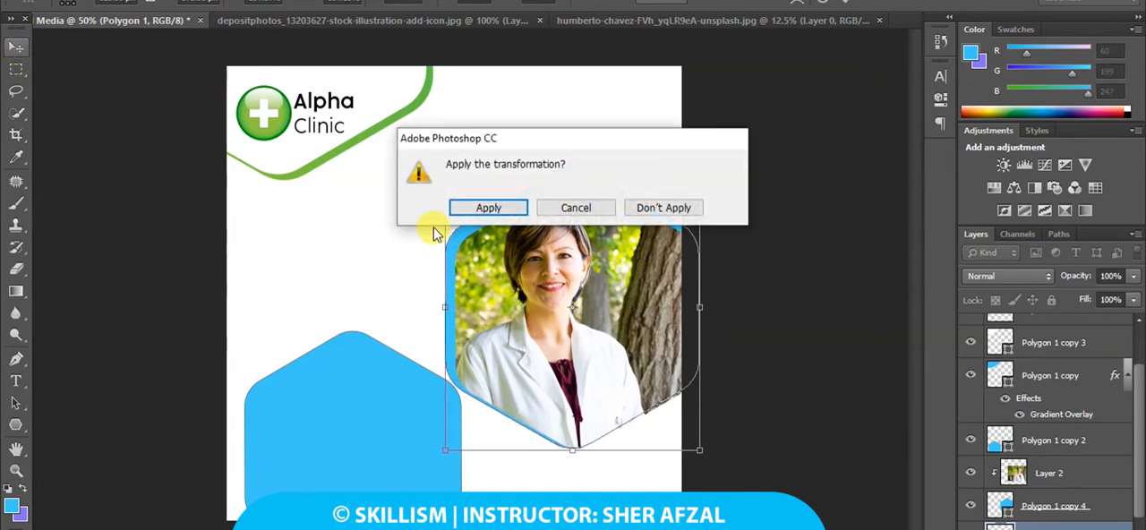
pyautogui.click(474, 209)
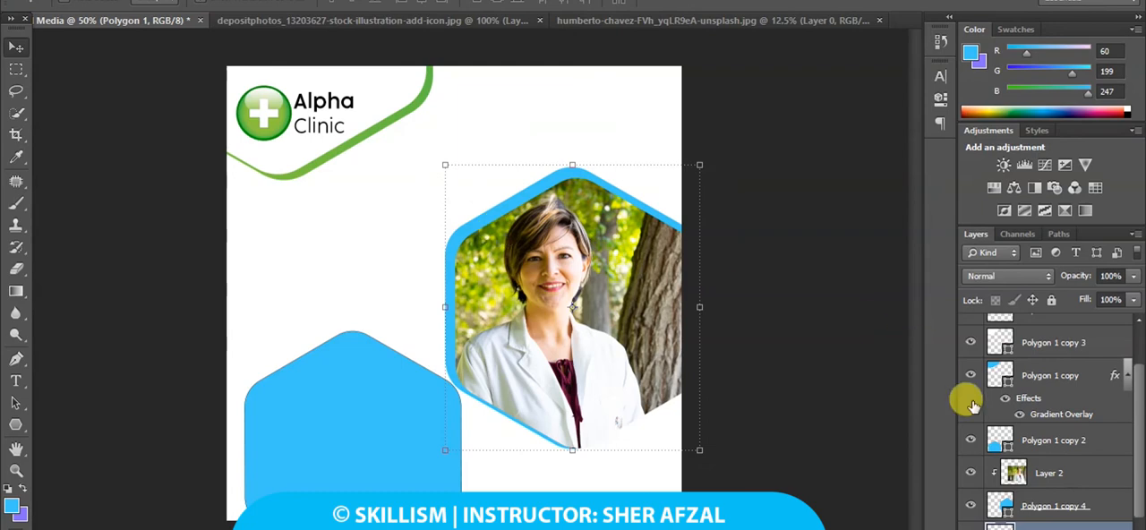
# Copy the green gradient layer style from Polygon 1 copy and paste it onto the enlarged Polygon 1 hexagon behind the photo.
pyautogui.click(1087, 439)
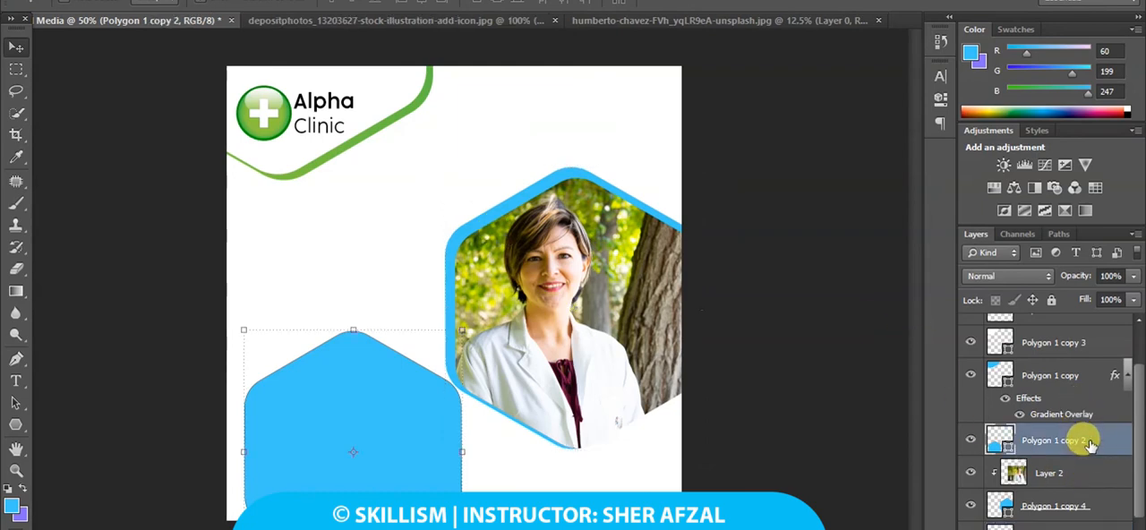
pyautogui.click(971, 440)
pyautogui.click(971, 440)
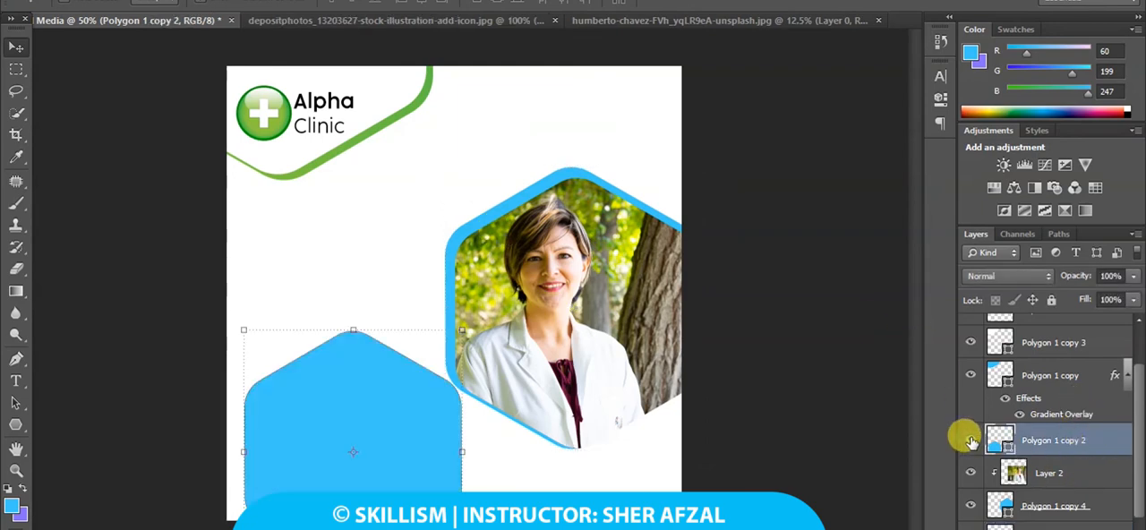
pyautogui.click(970, 375)
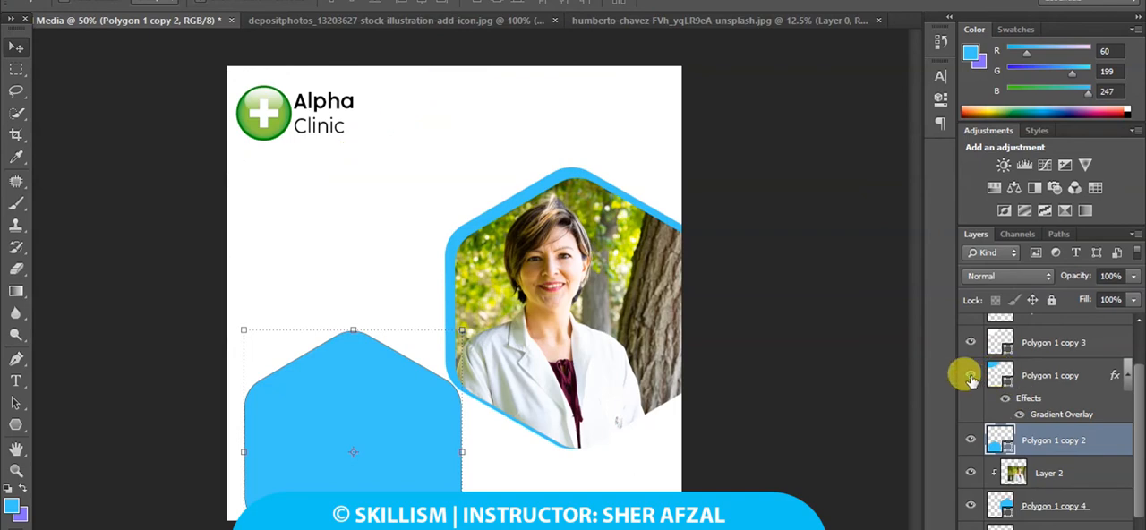
pyautogui.click(969, 375)
pyautogui.rightClick(1078, 377)
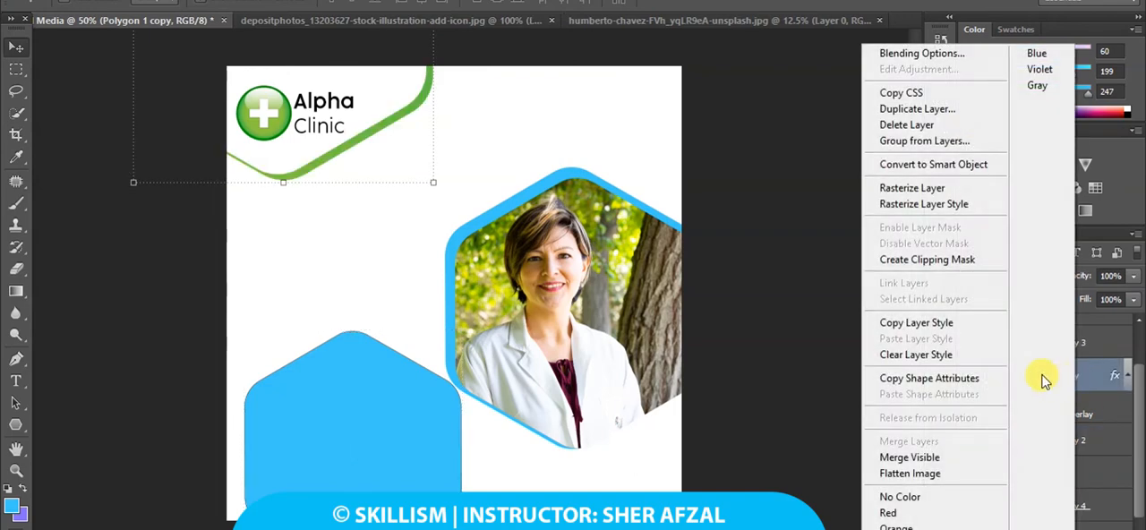
pyautogui.click(940, 328)
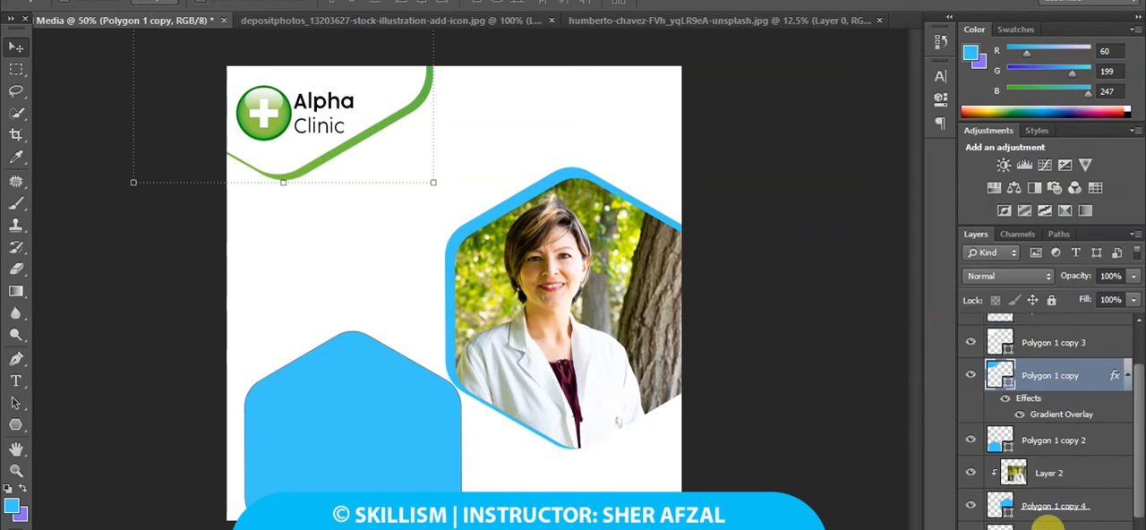
pyautogui.rightClick(1053, 515)
pyautogui.click(1023, 309)
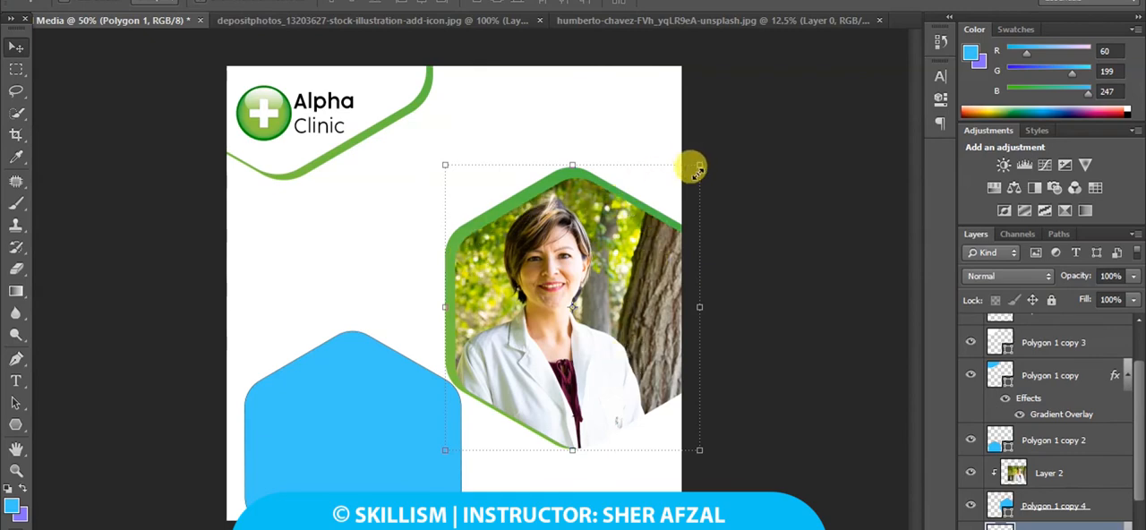
# Add a drop shadow with a 90° angle to the enlarged green Polygon 1 hexagon behind the photo.
pyautogui.scroll(-2, 1119, 493)
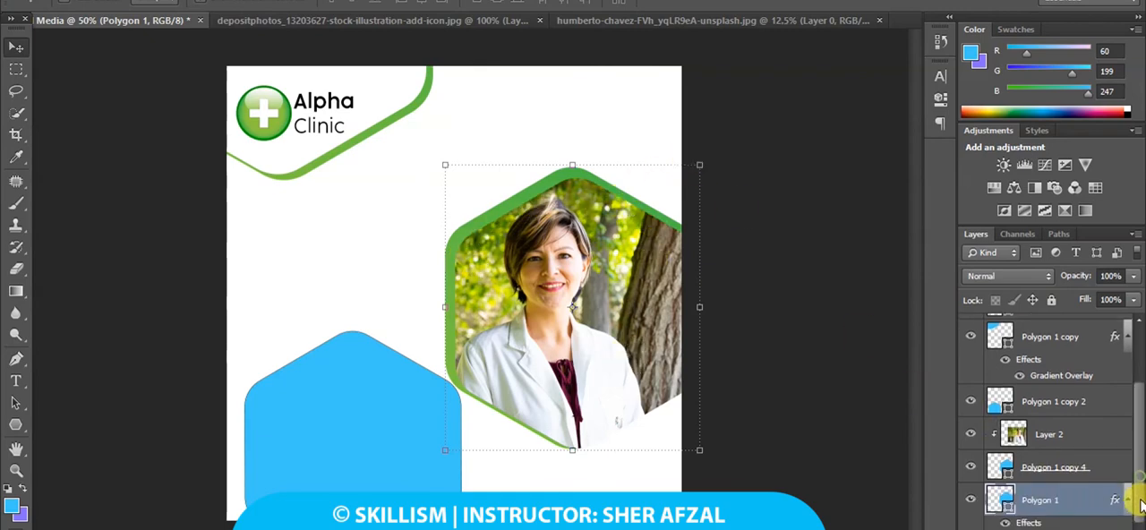
pyautogui.doubleClick(1088, 498)
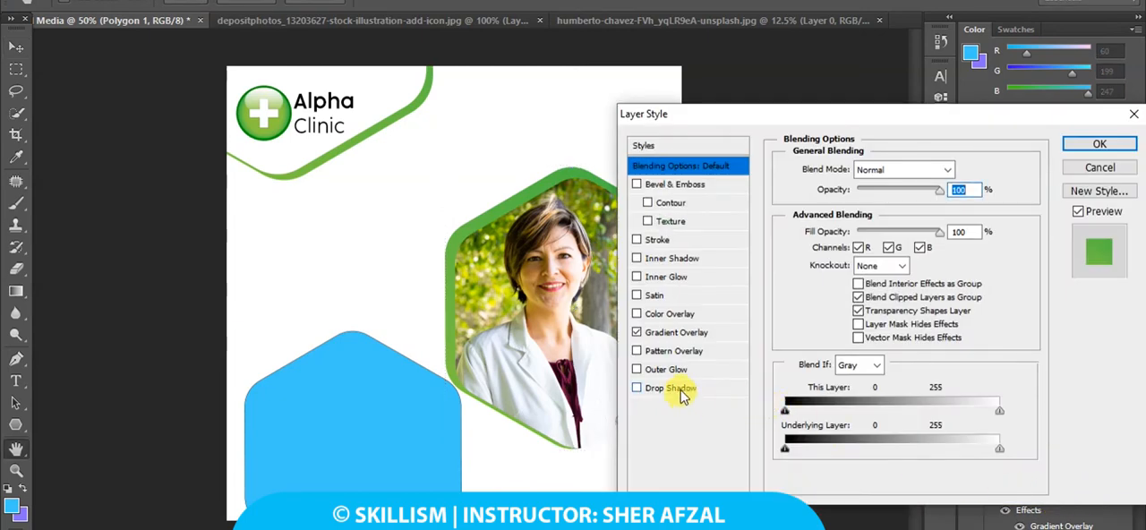
pyautogui.click(671, 389)
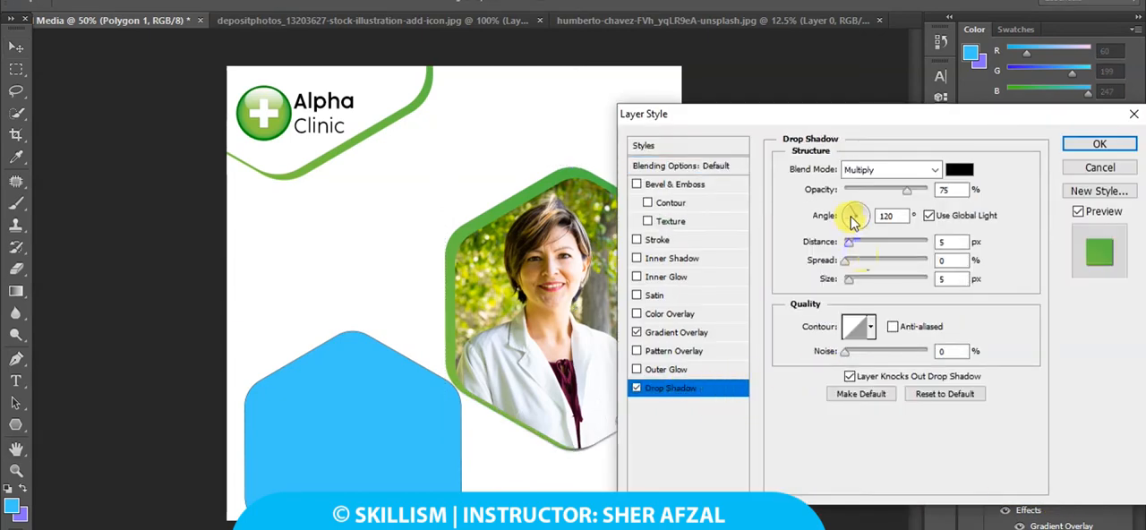
pyautogui.moveTo(853, 220); pyautogui.dragTo(855, 214)
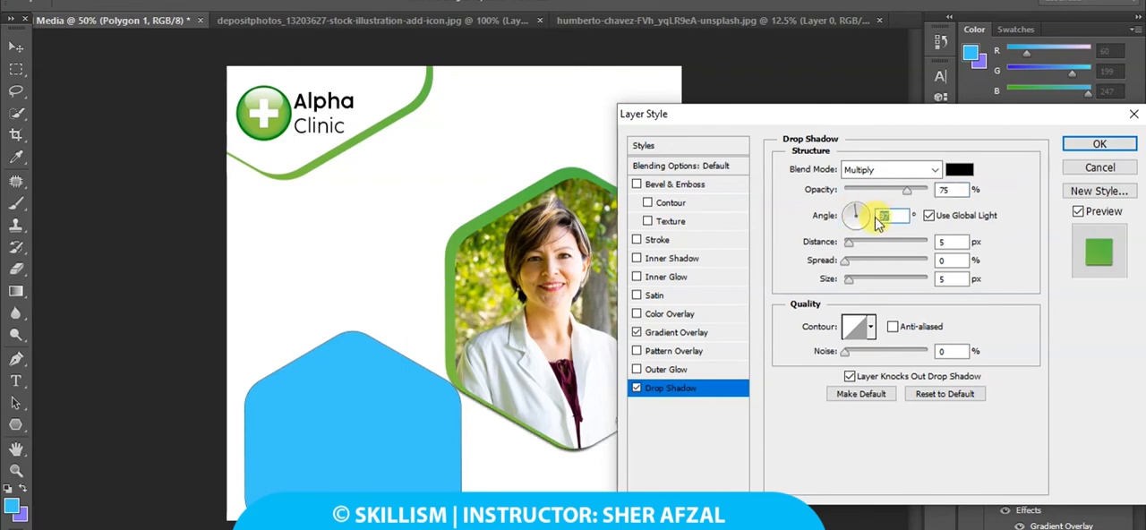
pyautogui.write('90')
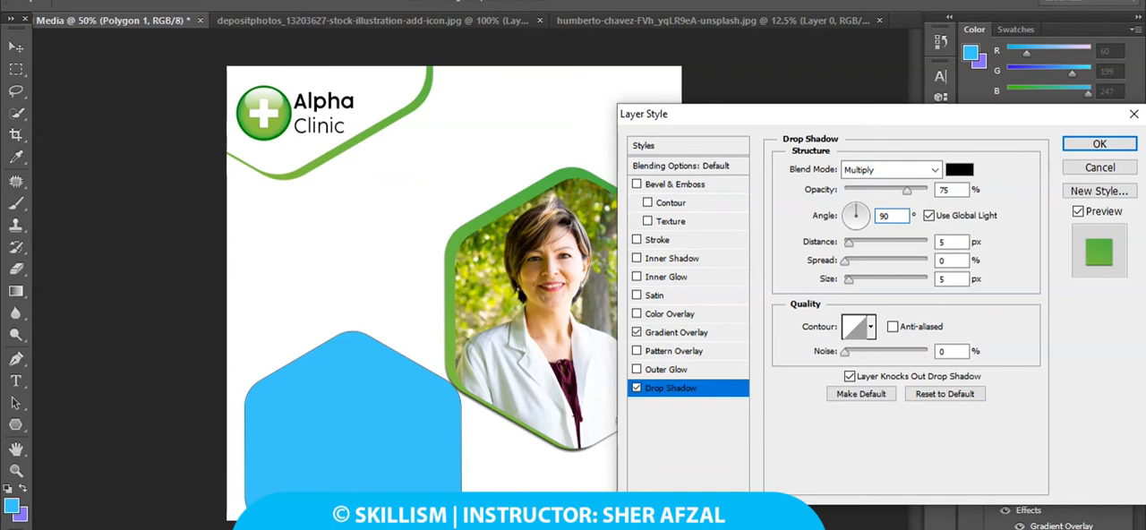
pyautogui.press('Return')
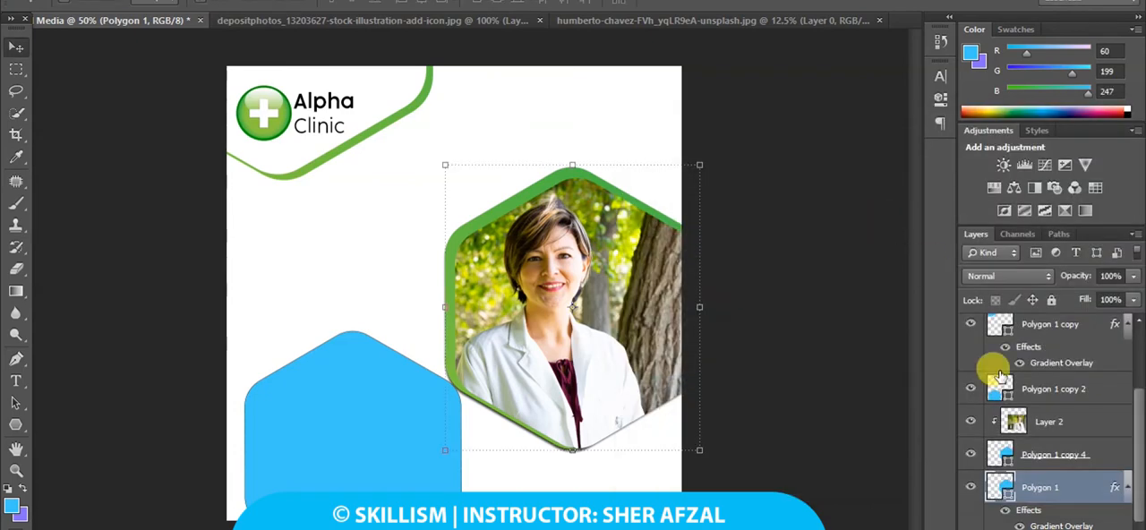
# Set the Polygon 1 drop shadow to 40% opacity, 0 px distance, 22% spread and 8 px size.
pyautogui.doubleClick(1057, 526)
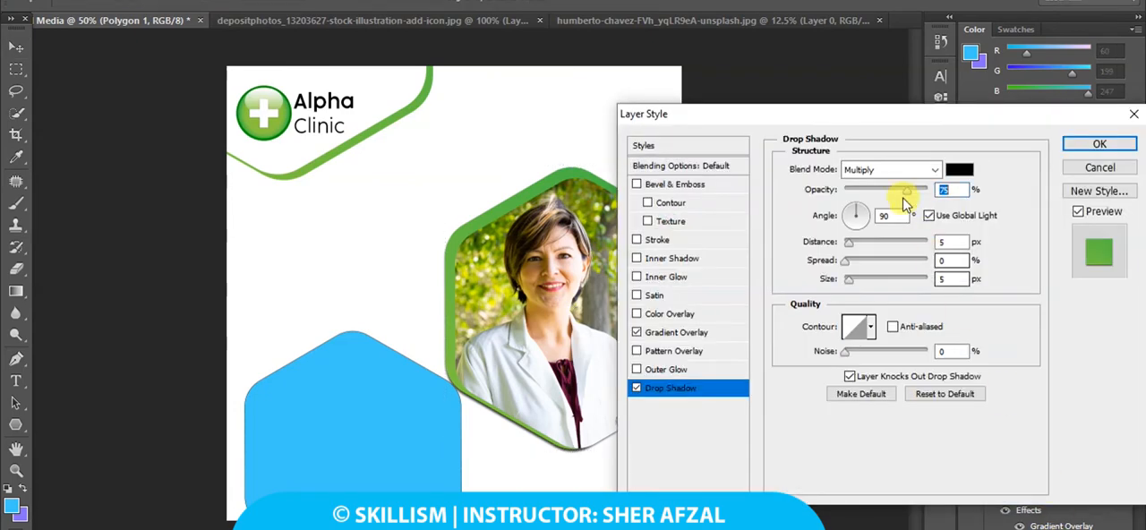
pyautogui.moveTo(837, 125); pyautogui.dragTo(992, 107)
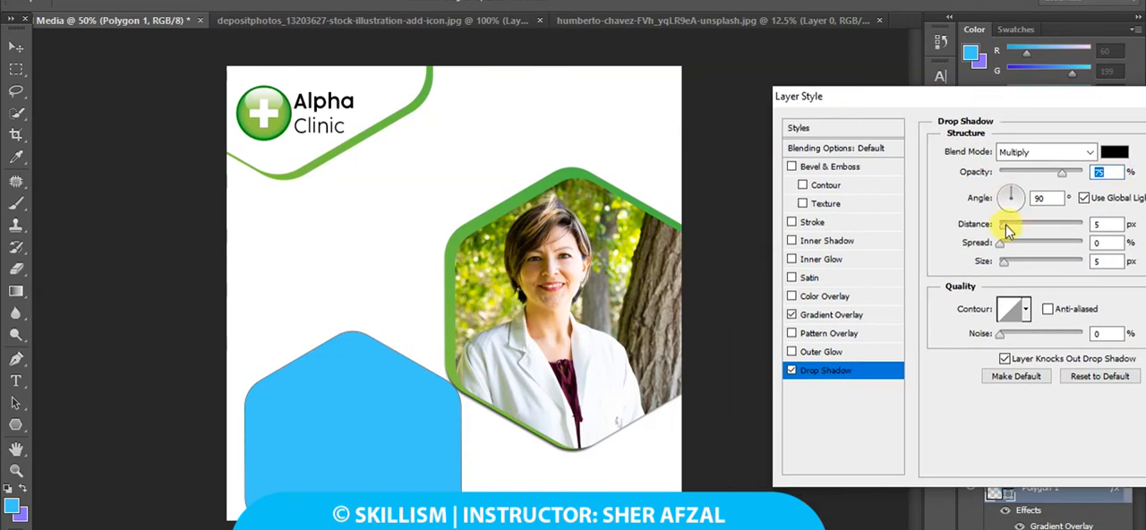
pyautogui.moveTo(1007, 229); pyautogui.dragTo(1008, 262)
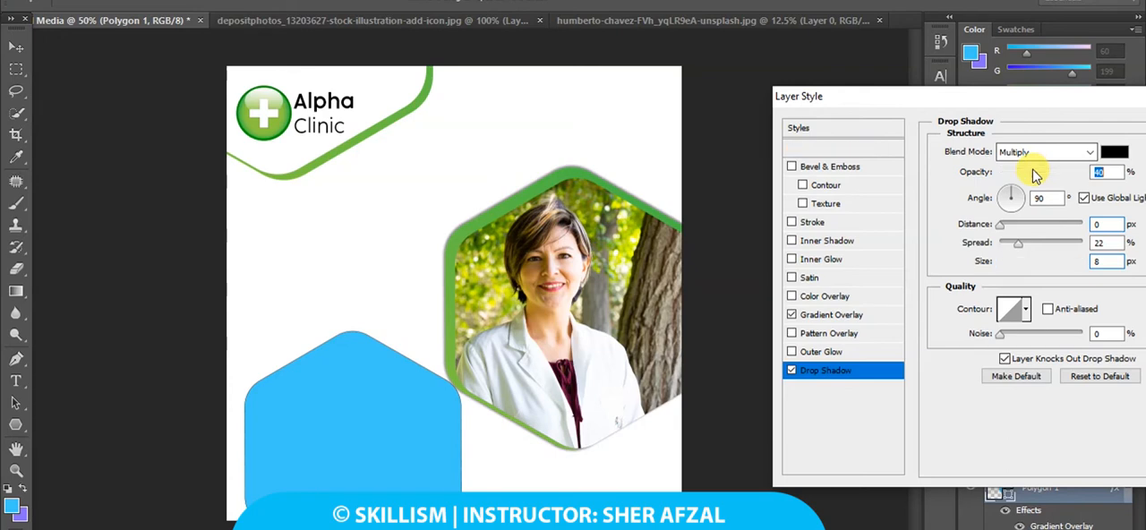
pyautogui.moveTo(1079, 96); pyautogui.dragTo(937, 118)
pyautogui.click(1110, 149)
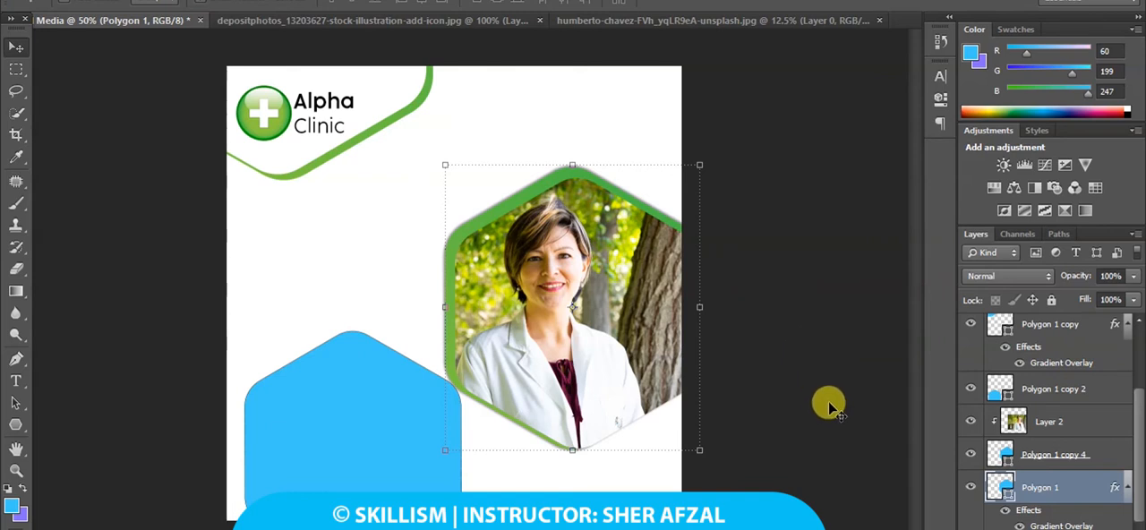
# Select Layer 2, Polygon 1 copy 4 and Polygon 1 together and move the framed photo slightly up and right.
pyautogui.keyDown('ctrl'); pyautogui.click(1074, 458); pyautogui.keyUp('ctrl')
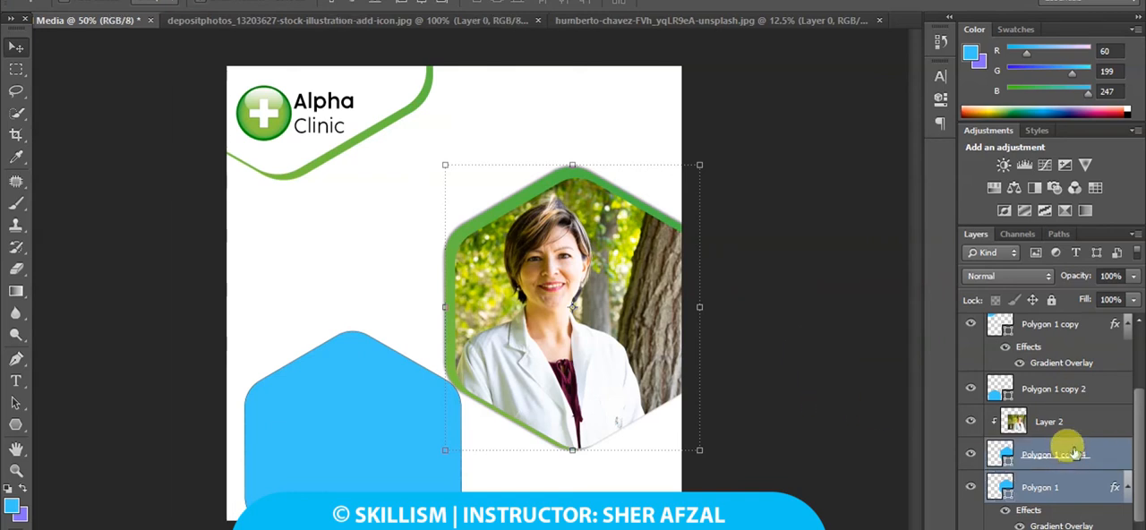
pyautogui.keyDown('ctrl'); pyautogui.click(1066, 420); pyautogui.keyUp('ctrl')
pyautogui.moveTo(588, 291); pyautogui.dragTo(600, 266)
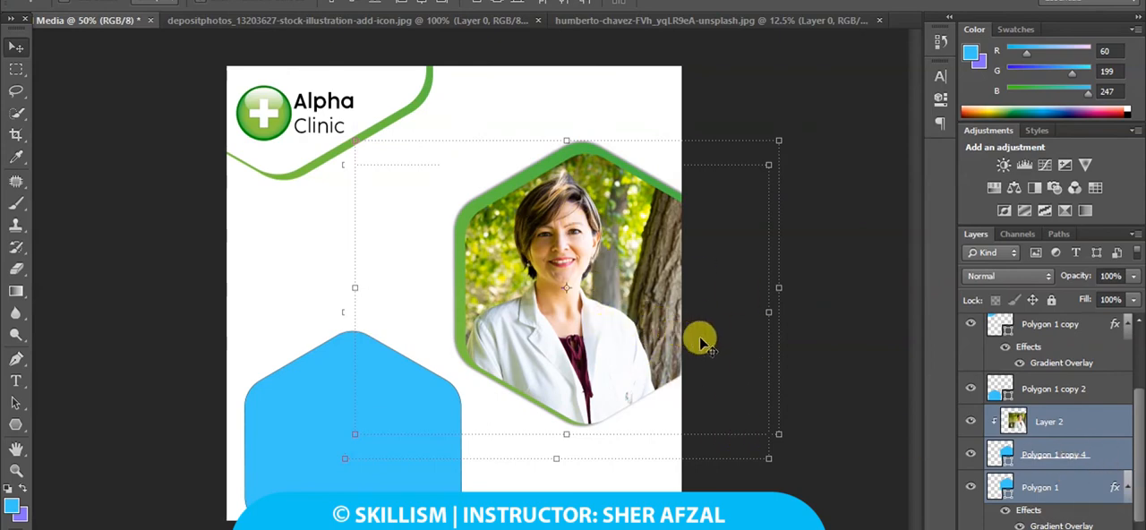
# Change the fill of the blue Polygon 1 copy 2 hexagon to yellow.
pyautogui.rightClick(313, 452)
pyautogui.click(329, 461)
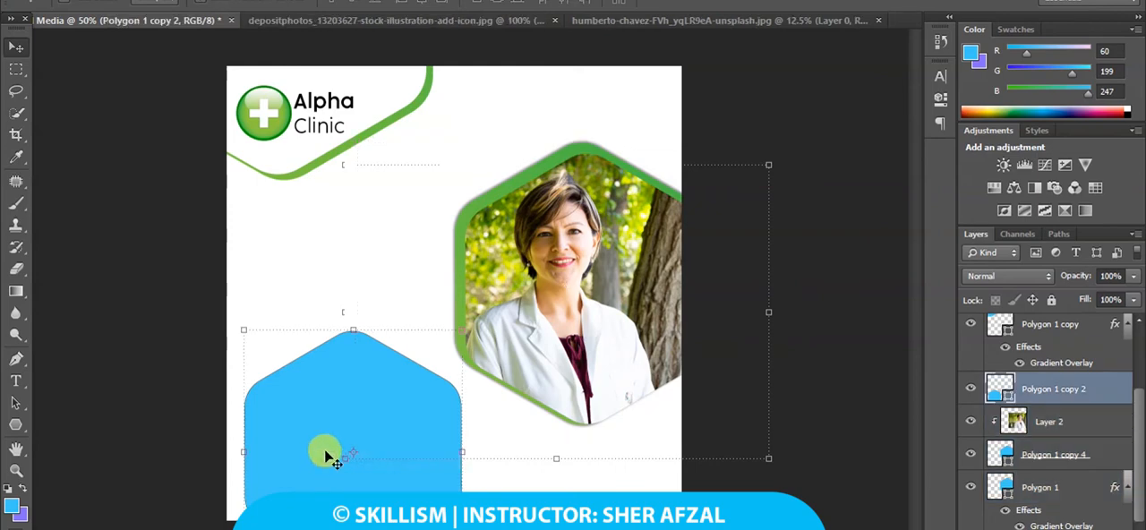
pyautogui.click(14, 424)
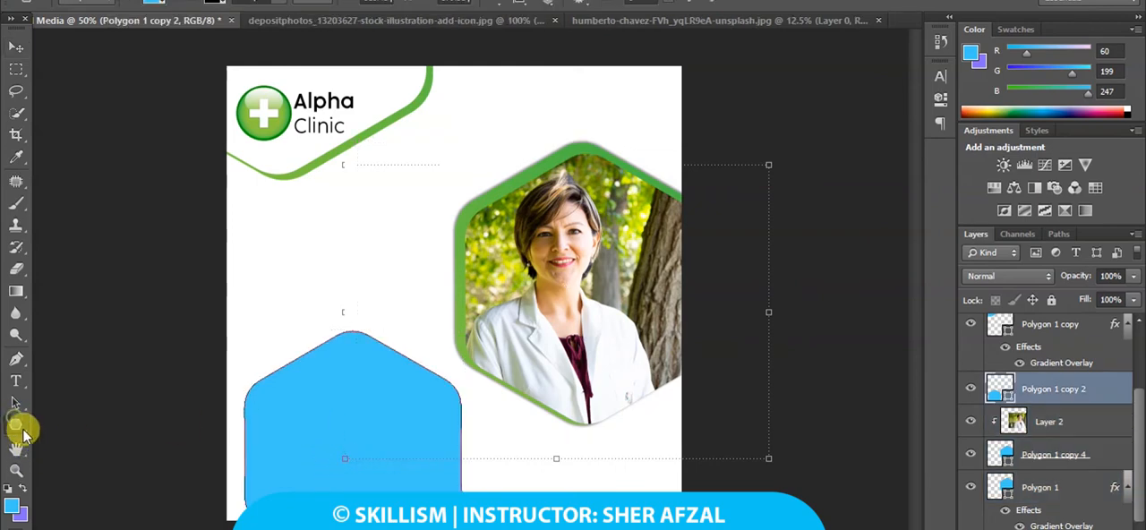
pyautogui.click(159, 2)
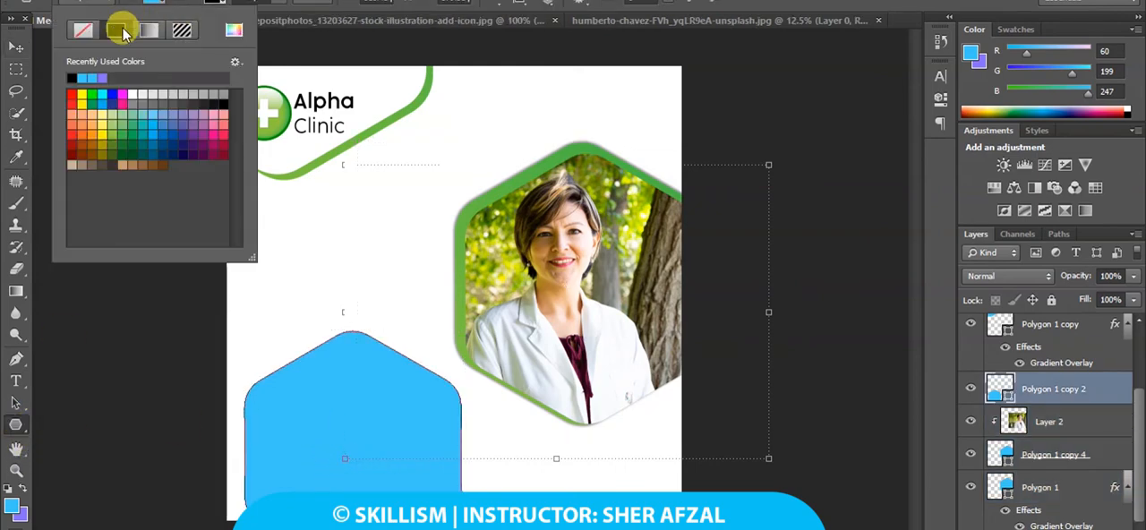
pyautogui.click(83, 31)
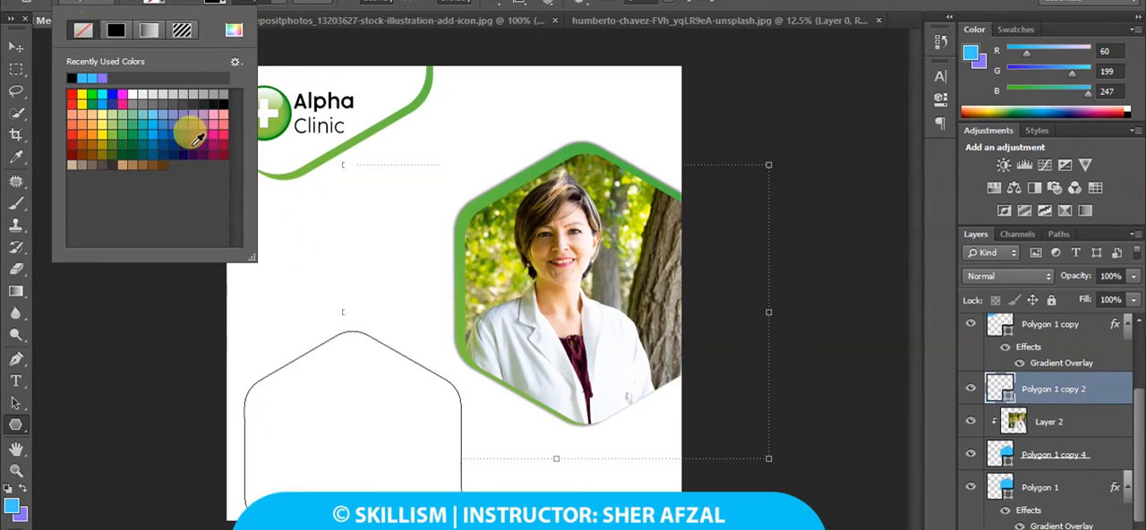
pyautogui.click(84, 31)
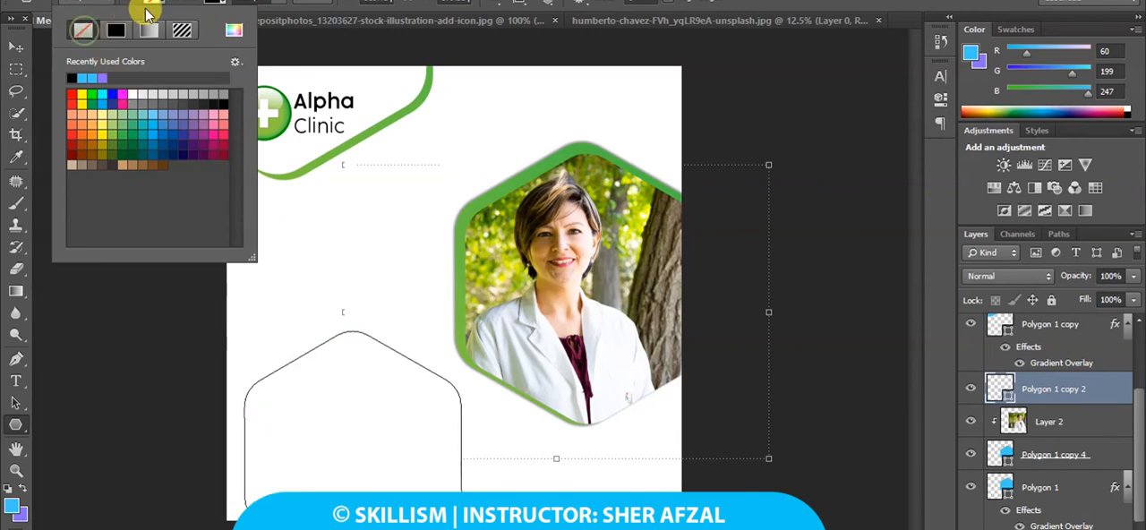
pyautogui.click(81, 96)
# Remove the stroke from Polygon 1 copy 2 and paste the copied green gradient layer style onto it.
pyautogui.click(208, 9)
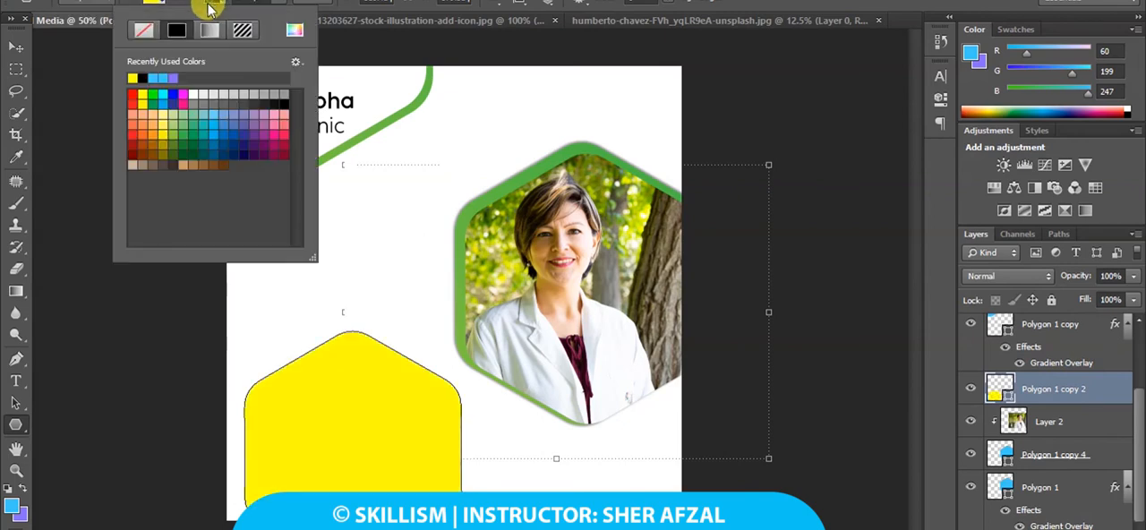
pyautogui.click(148, 33)
pyautogui.click(215, 11)
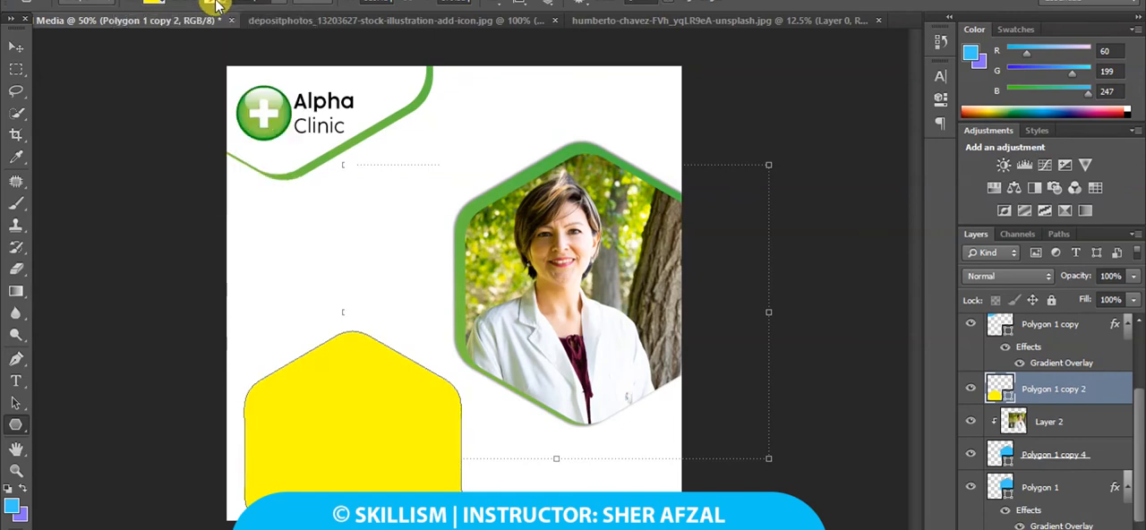
pyautogui.rightClick(1084, 394)
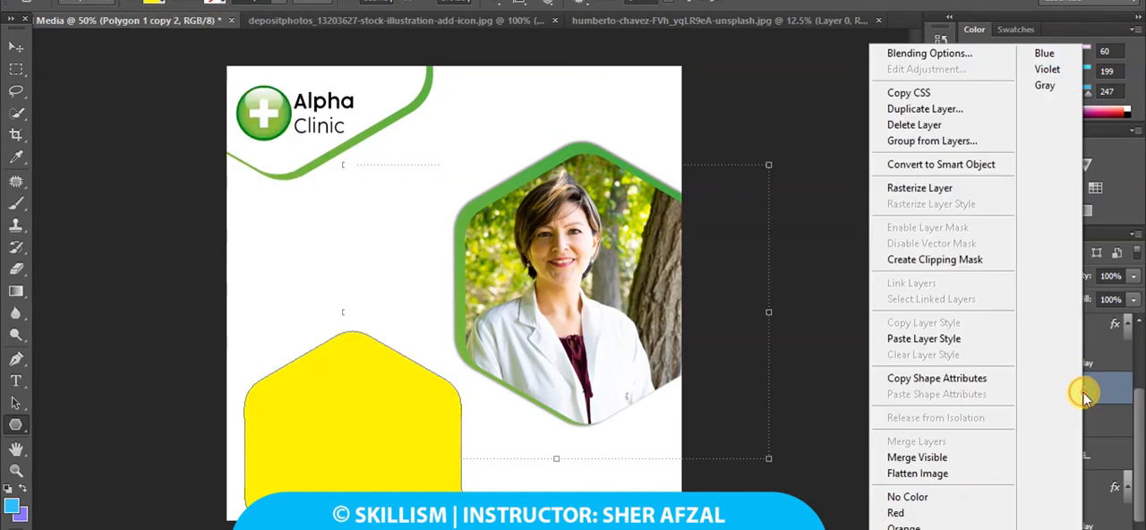
pyautogui.click(972, 341)
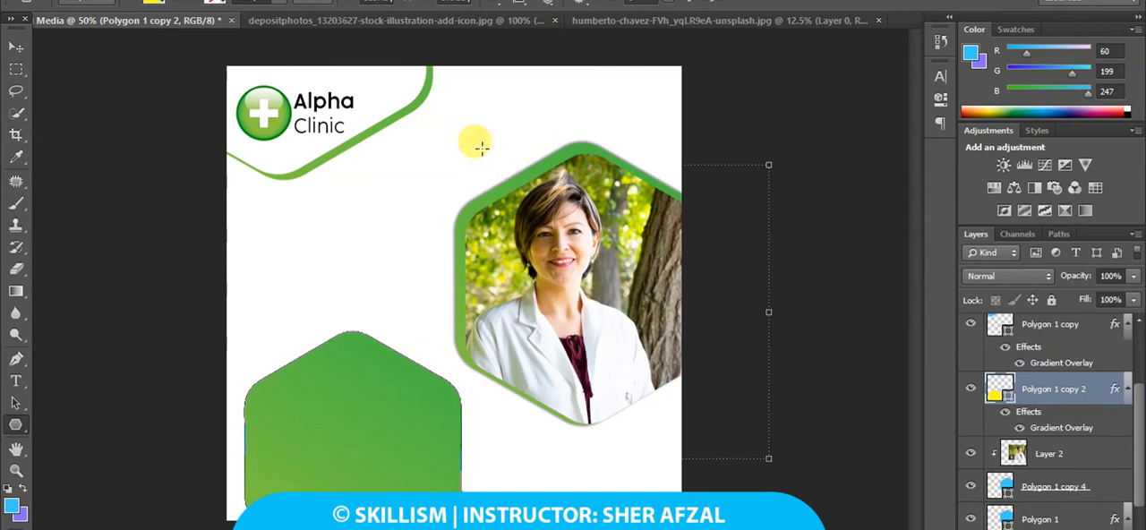
# Move Polygon 1 copy 2 down and enlarge it so its peak fills the canvas's lower-left area, and apply the transformation.
pyautogui.click(16, 47)
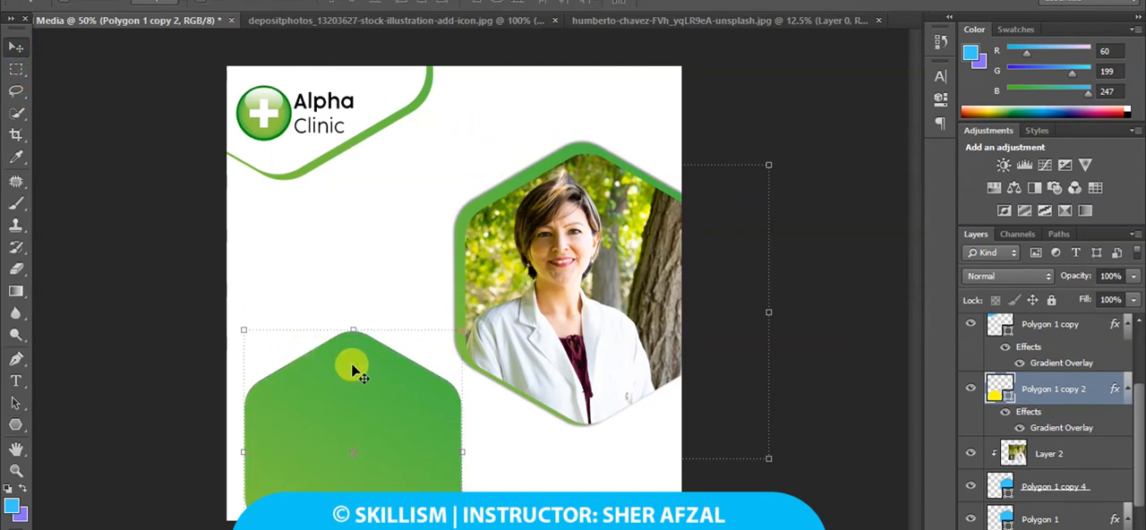
pyautogui.moveTo(353, 366); pyautogui.dragTo(319, 435)
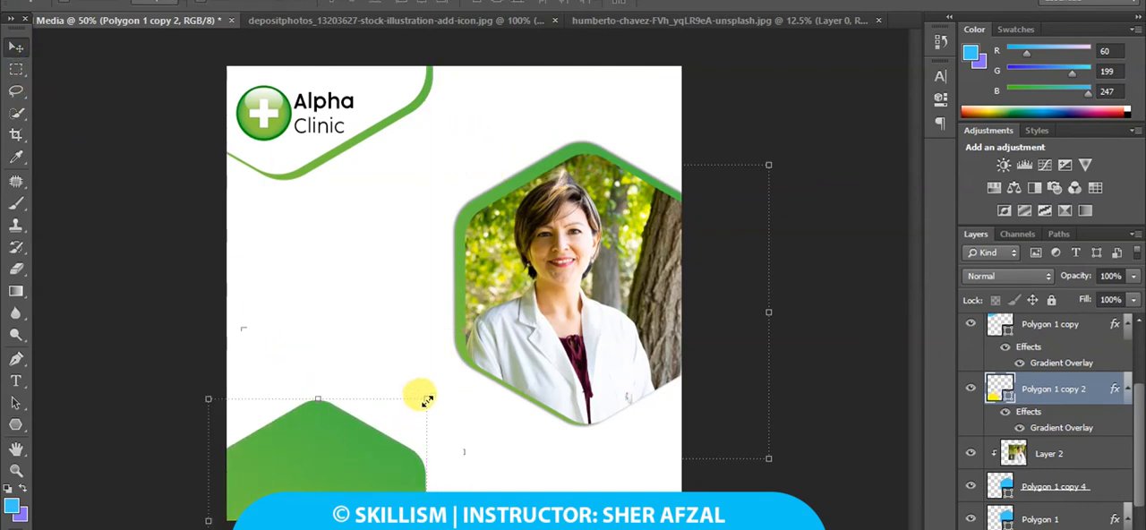
pyautogui.moveTo(426, 400); pyautogui.dragTo(428, 477)
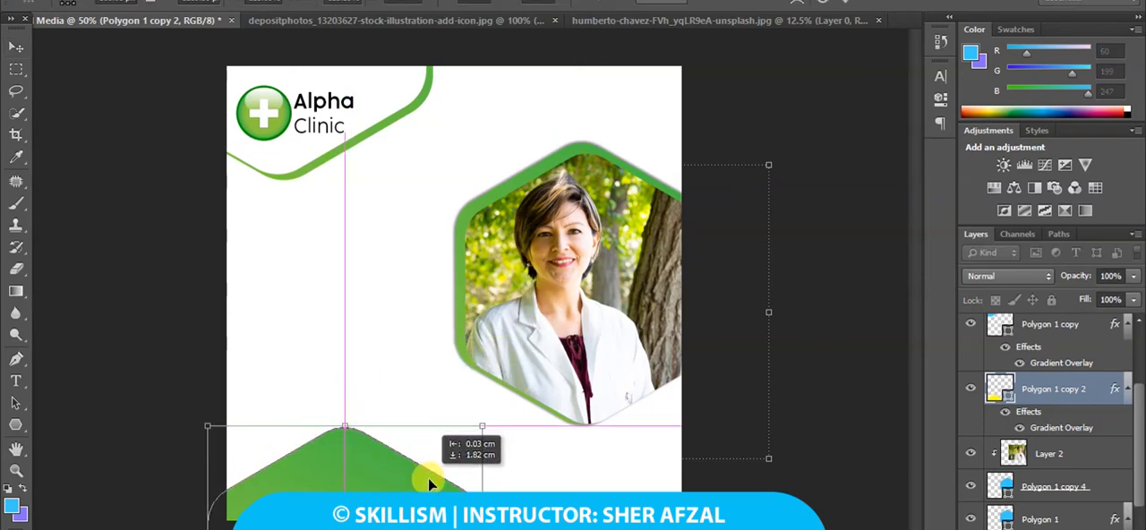
pyautogui.moveTo(485, 423); pyautogui.dragTo(527, 371)
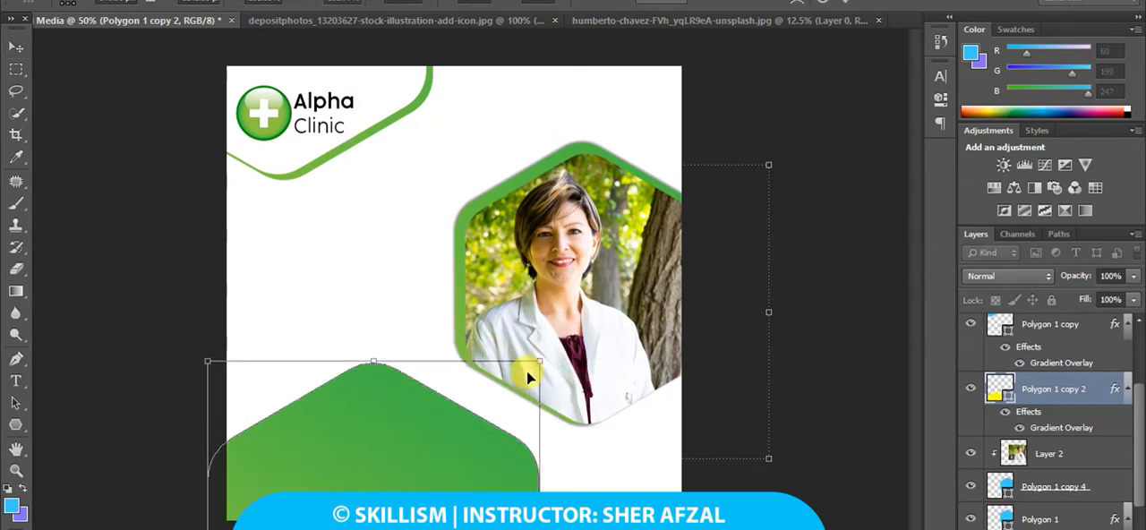
pyautogui.moveTo(421, 409); pyautogui.dragTo(409, 459)
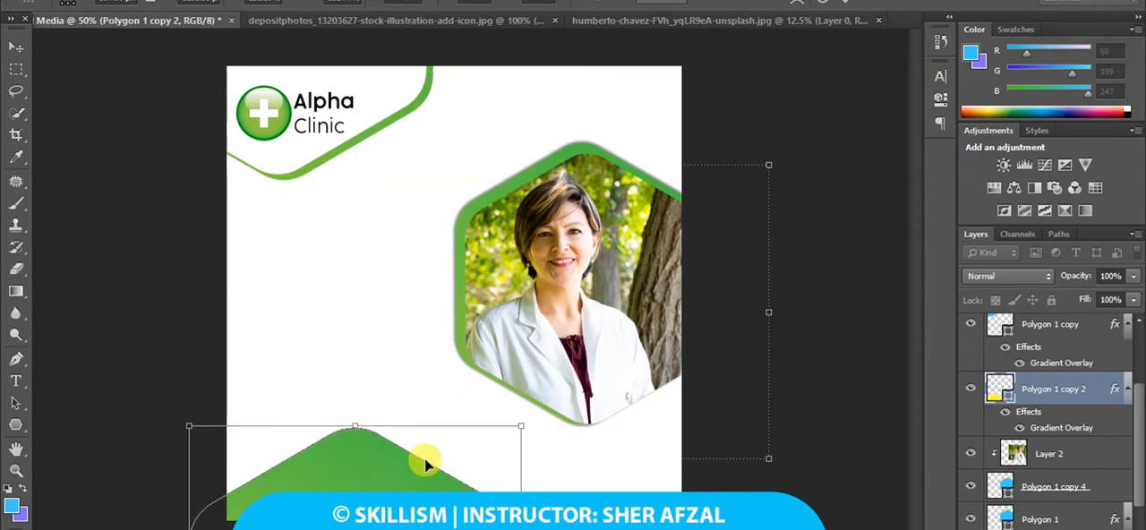
pyautogui.moveTo(517, 430); pyautogui.dragTo(528, 404)
pyautogui.moveTo(466, 450); pyautogui.dragTo(469, 440)
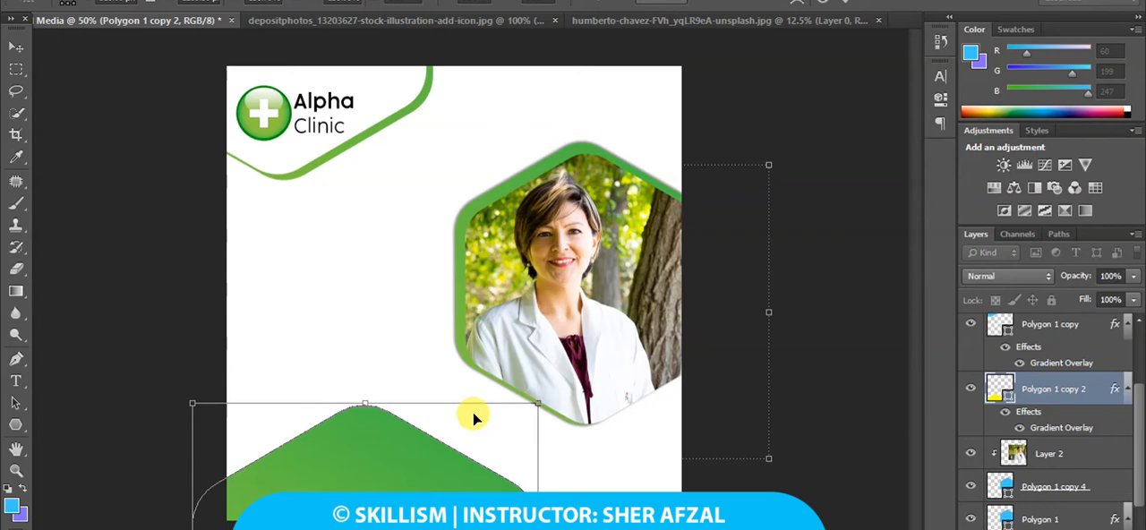
pyautogui.click(18, 50)
pyautogui.click(475, 208)
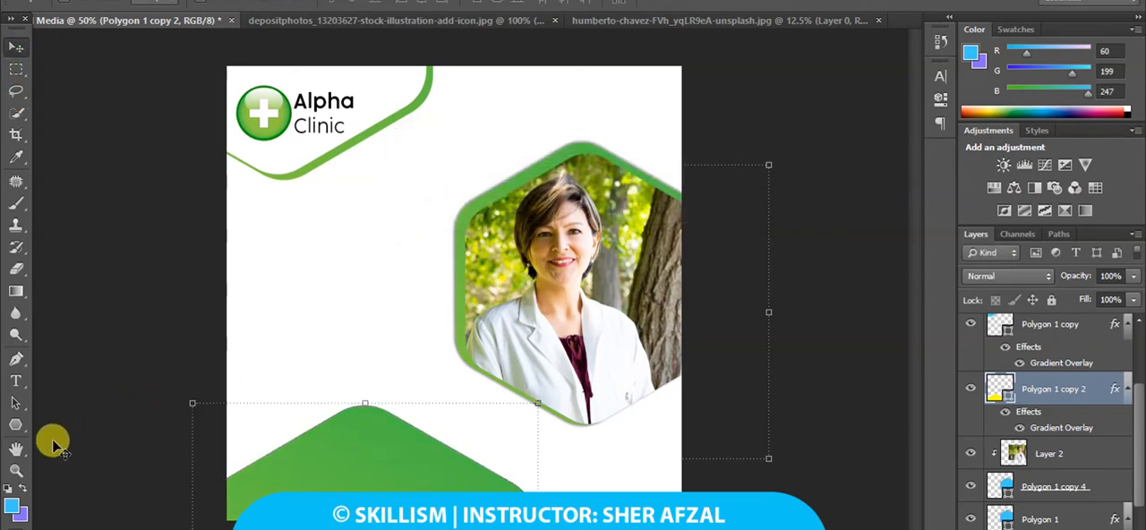
# Draw a rounded rectangle about 284 × 98 px on the lower green hexagon and set its corner radii to 26.5 px.
pyautogui.rightClick(16, 426)
pyautogui.click(59, 434)
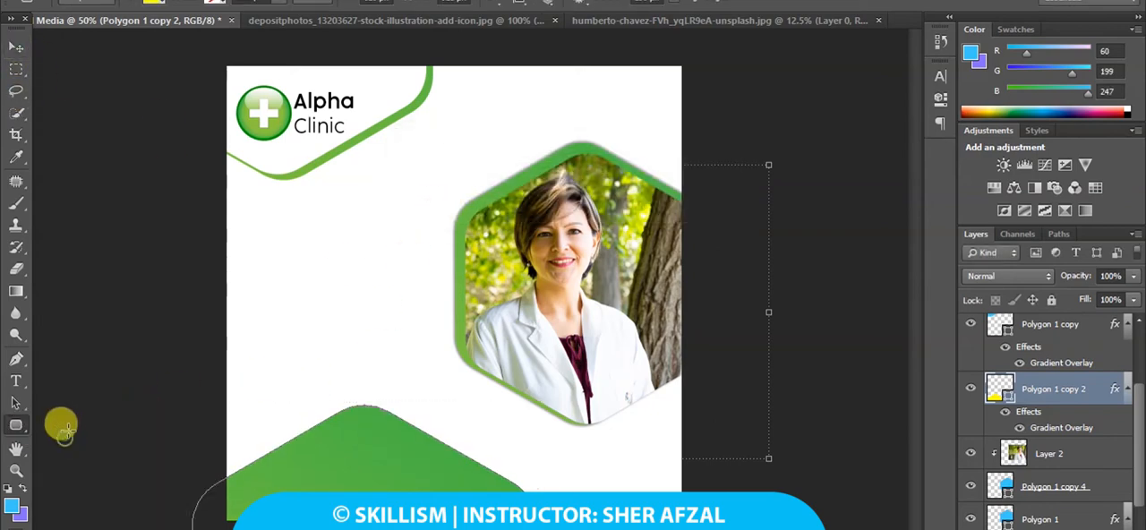
pyautogui.moveTo(311, 453); pyautogui.dragTo(432, 490)
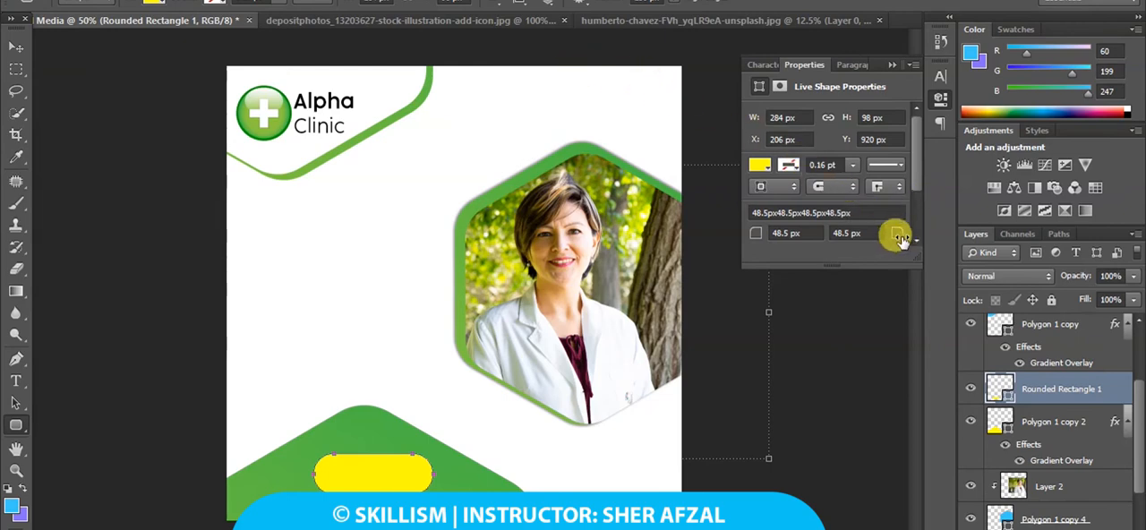
pyautogui.press('Return')
pyautogui.scroll(-3, 916, 200)
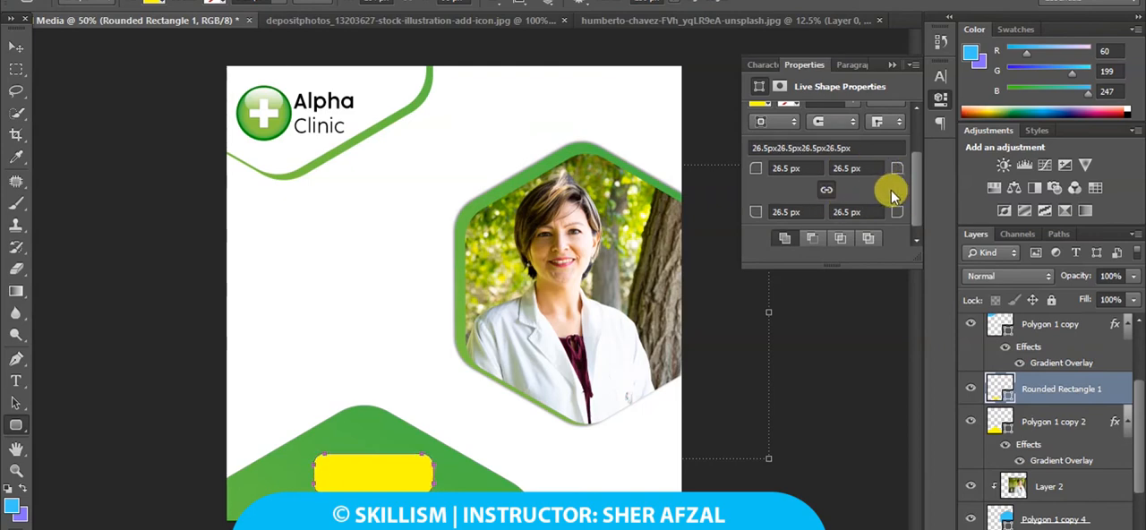
# Change the fill of Rounded Rectangle 1 to white.
pyautogui.scroll(1, 801, 116)
pyautogui.click(761, 123)
pyautogui.click(764, 128)
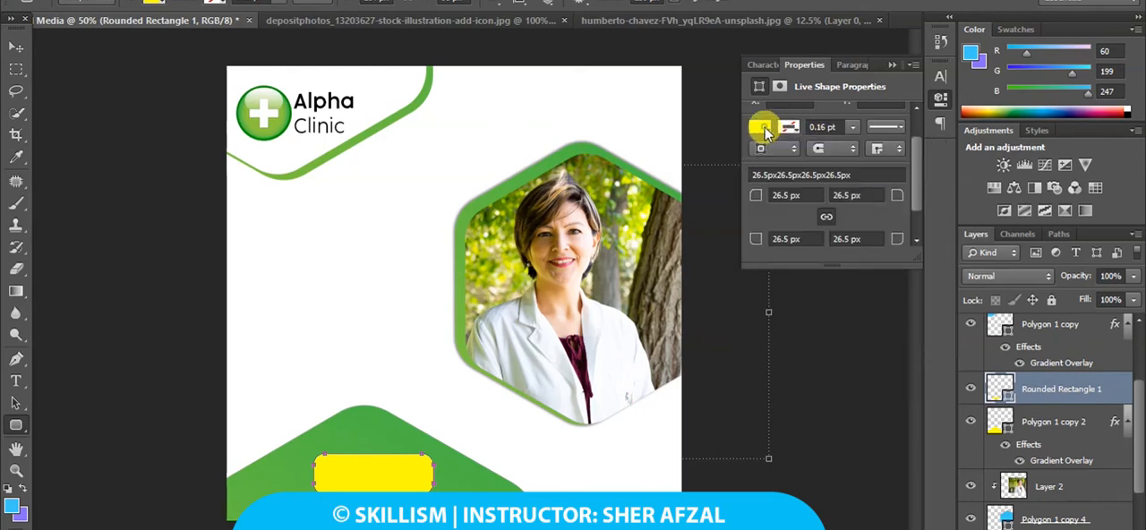
pyautogui.click(764, 128)
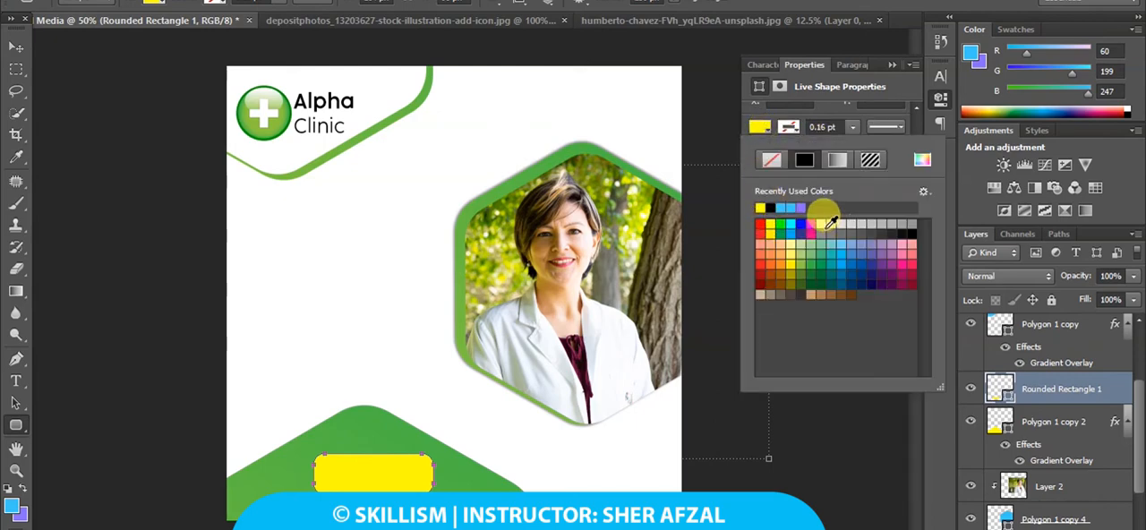
pyautogui.click(822, 224)
pyautogui.click(22, 52)
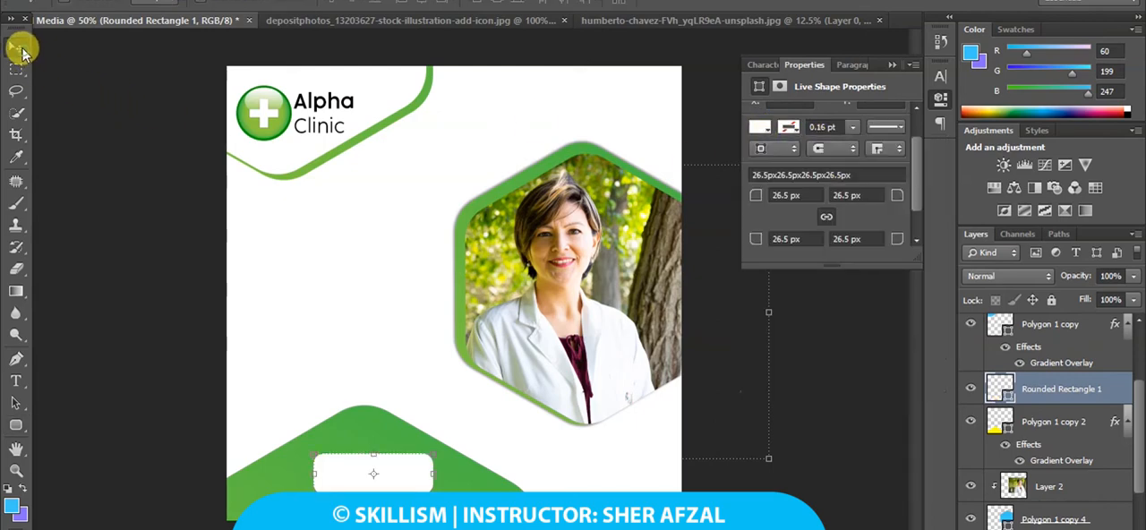
# Add the text LEARN MORE in the blank white area beside the doctor photo's hexagon.
pyautogui.click(15, 381)
pyautogui.click(268, 323)
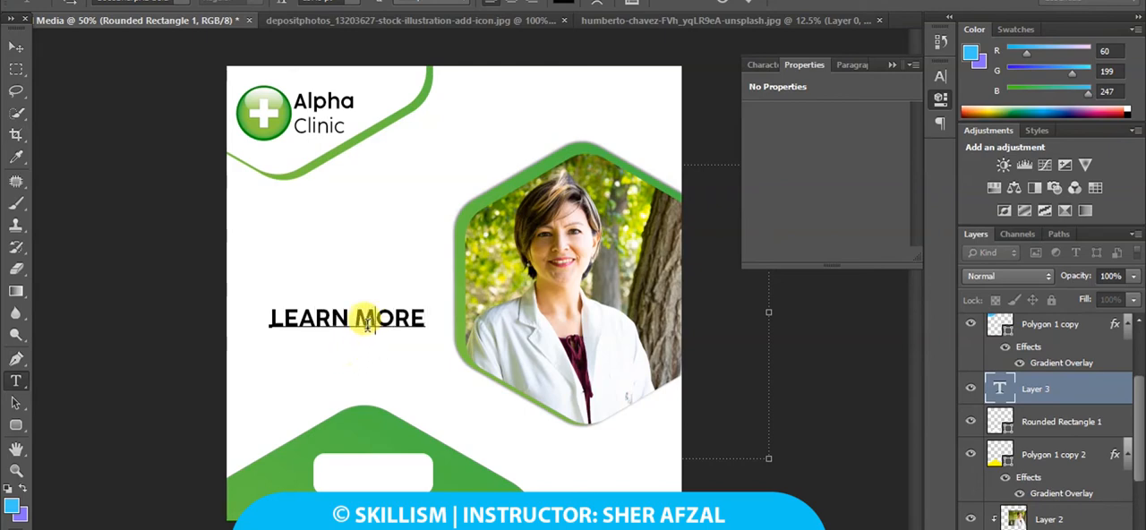
pyautogui.tripleClick(371, 317)
pyautogui.click(16, 47)
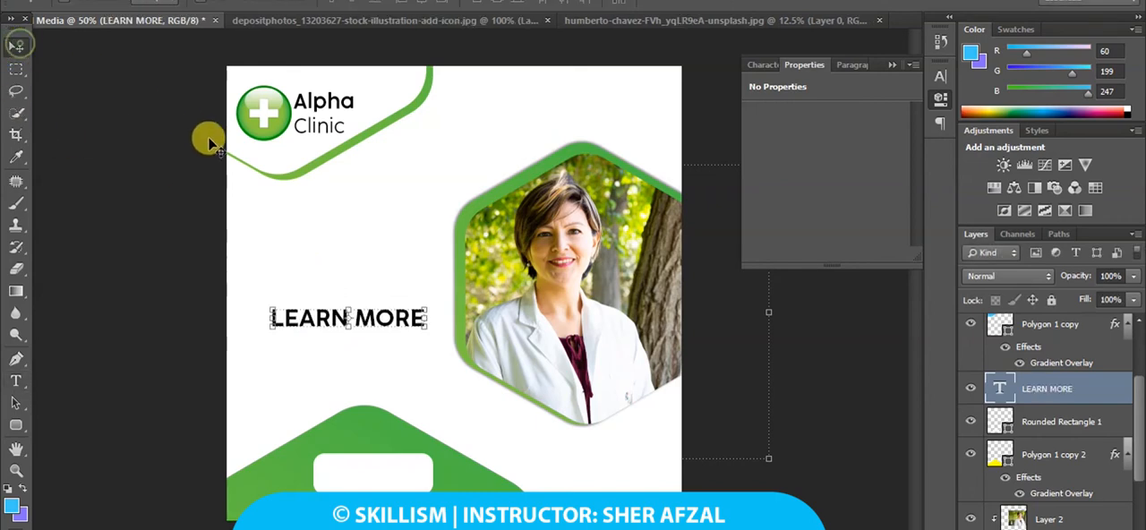
# Set the LEARN MORE text size to 8 pt and move the text onto the white rounded rectangle.
pyautogui.click(891, 66)
pyautogui.click(941, 77)
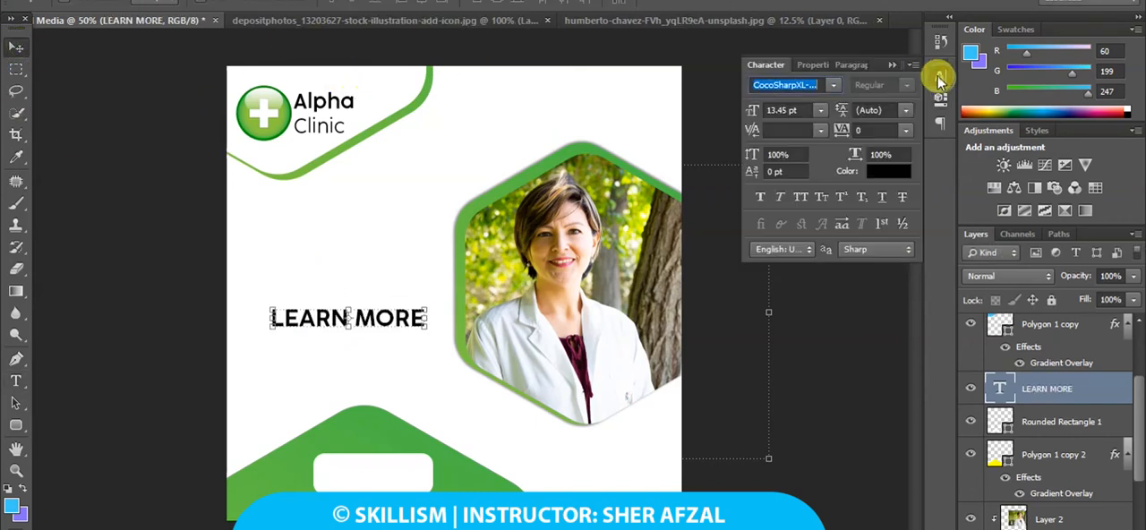
pyautogui.moveTo(755, 112)
pyautogui.mouseDown()
pyautogui.moveTo(734, 107)
pyautogui.moveTo(759, 114)
pyautogui.mouseUp()
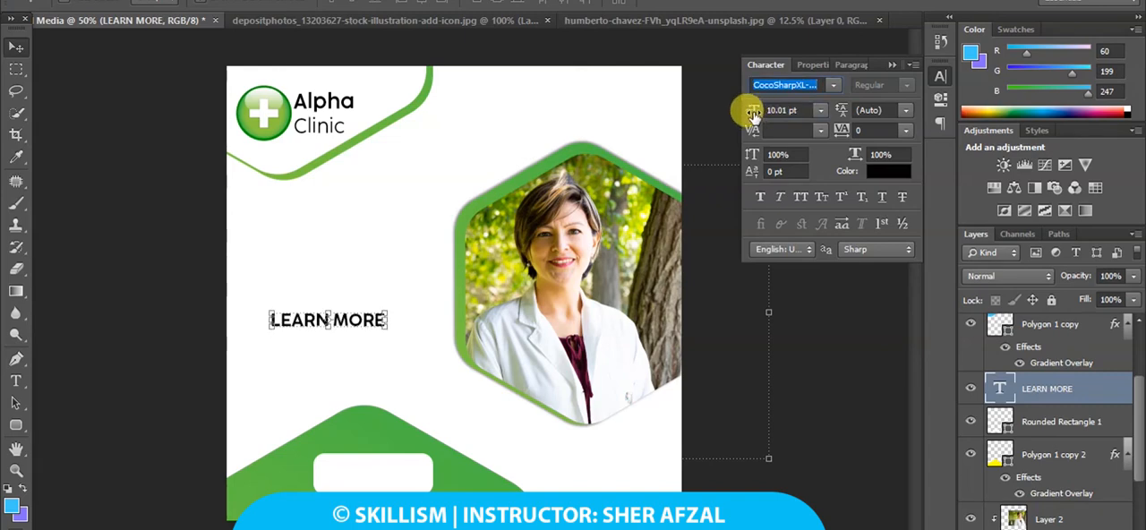
pyautogui.click(834, 85)
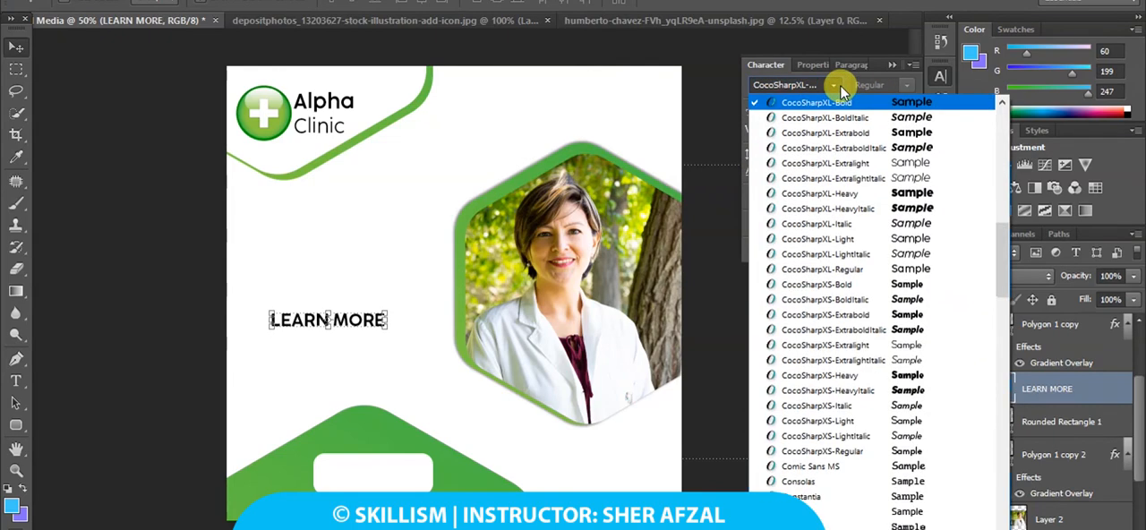
pyautogui.click(838, 82)
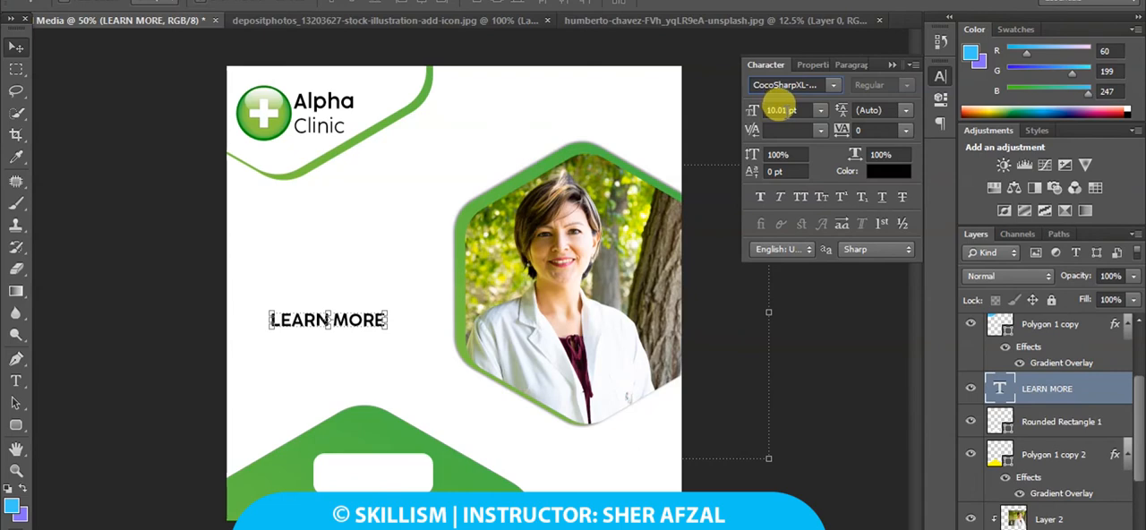
pyautogui.doubleClick(777, 109)
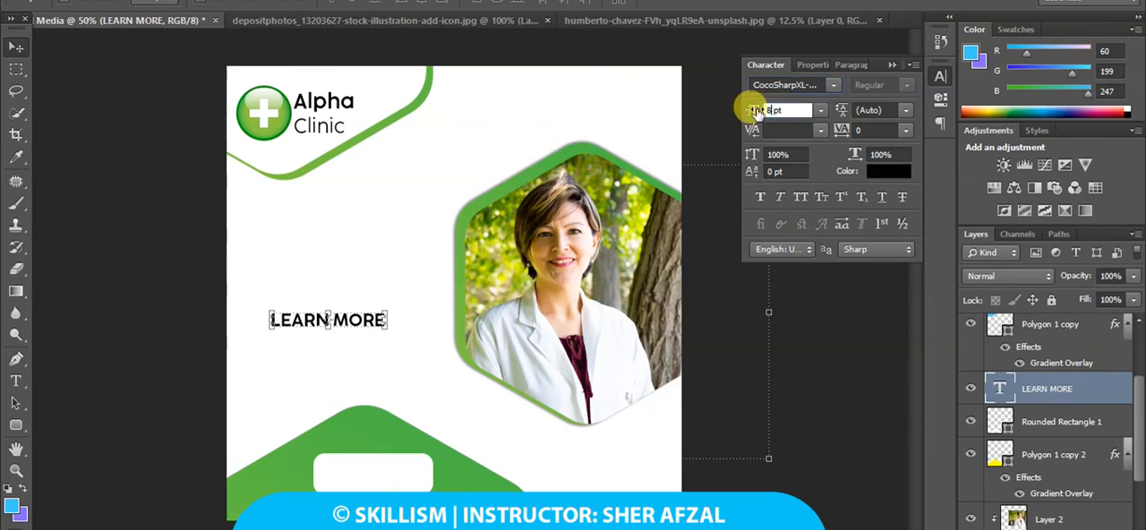
pyautogui.write('8')
pyautogui.press('Return')
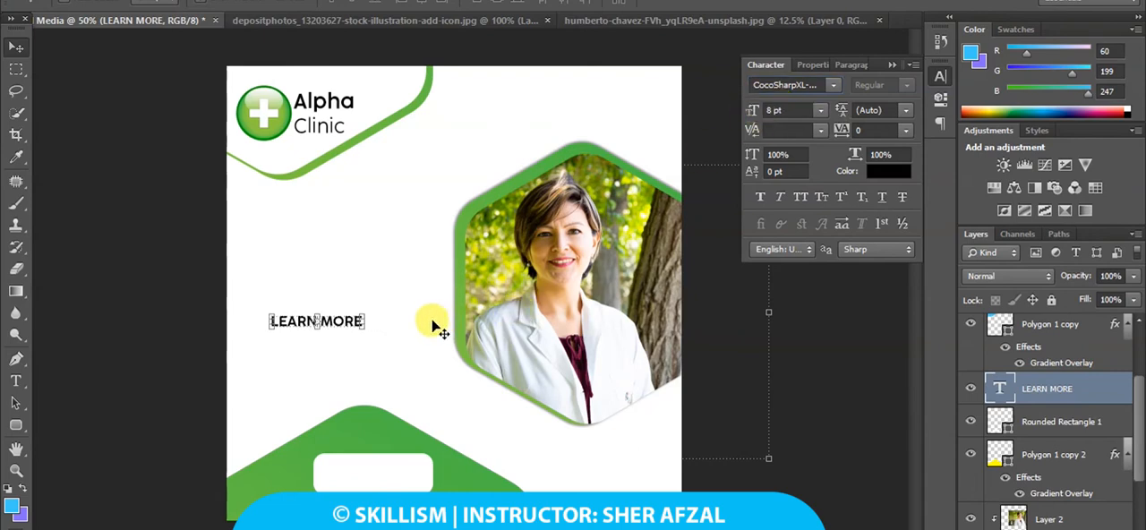
pyautogui.moveTo(440, 328); pyautogui.dragTo(497, 471)
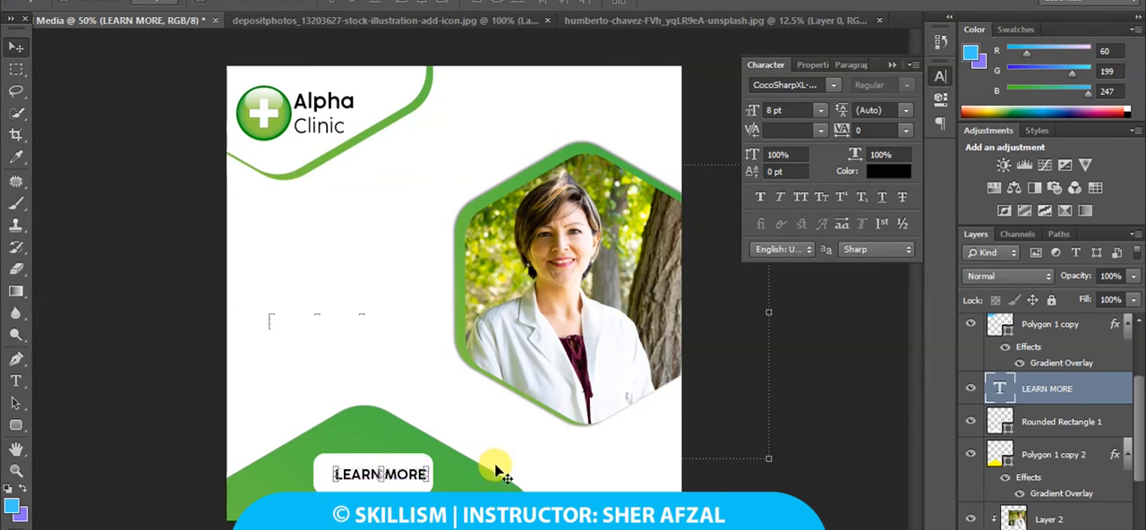
# Shrink Rounded Rectangle 1 to fit closely around the LEARN MORE text, and move both layers together to centre them under the green hexagon's peak.
pyautogui.hotkey('ctrl', '+')
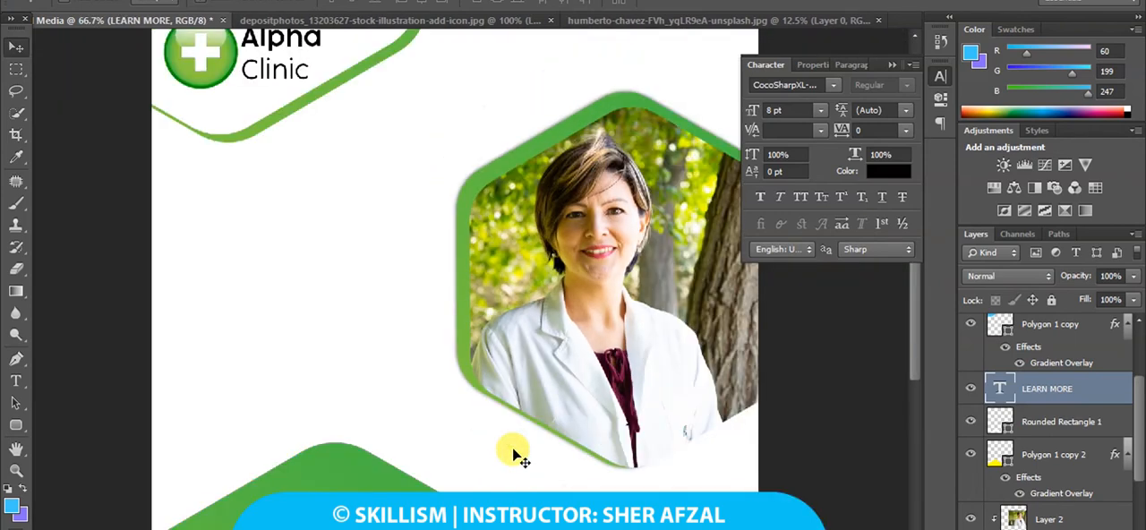
pyautogui.moveTo(508, 448); pyautogui.dragTo(501, 266)
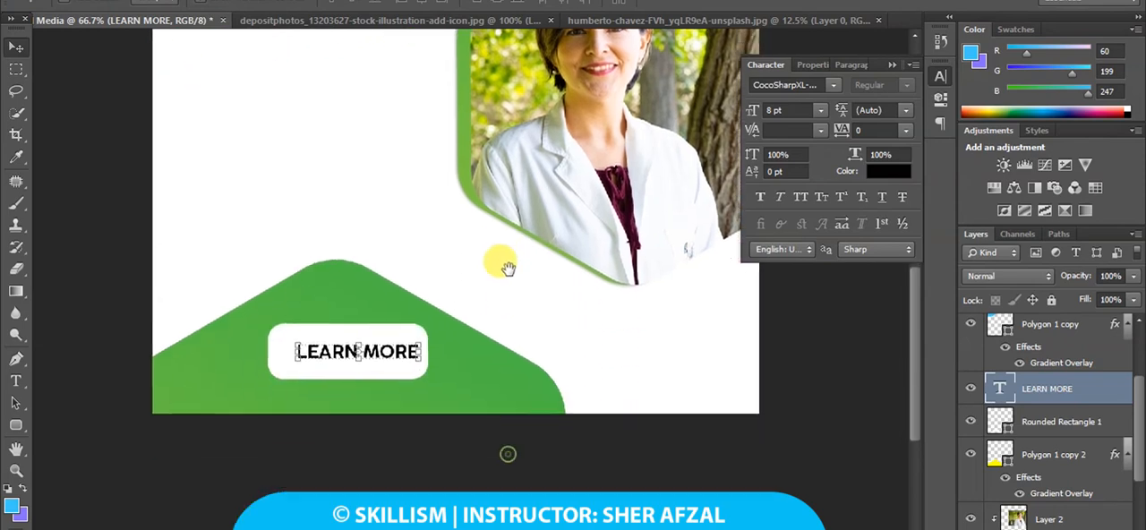
pyautogui.rightClick(393, 367)
pyautogui.click(403, 377)
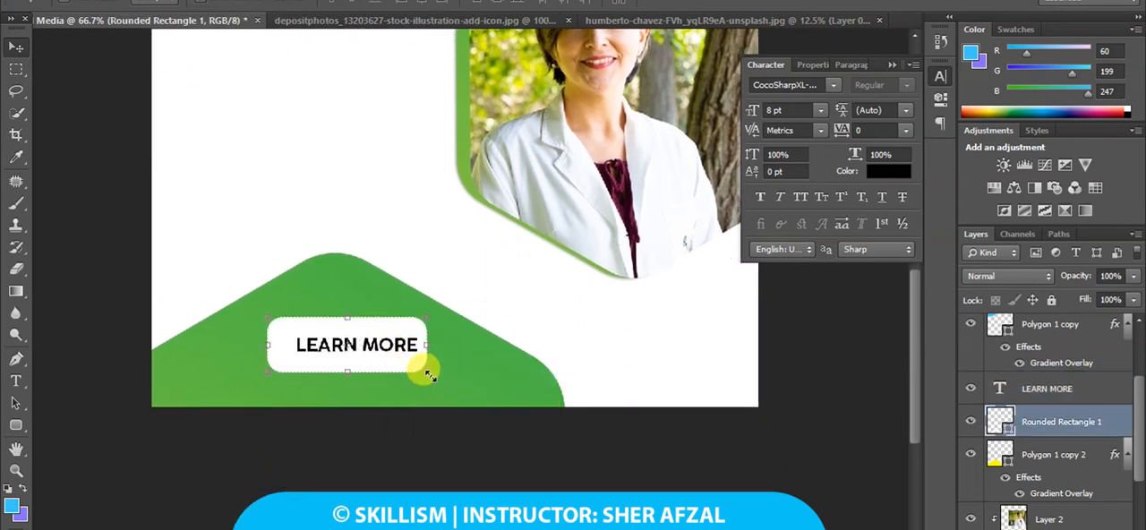
pyautogui.moveTo(421, 366)
pyautogui.mouseDown()
pyautogui.moveTo(402, 366)
pyautogui.moveTo(406, 353)
pyautogui.mouseUp()
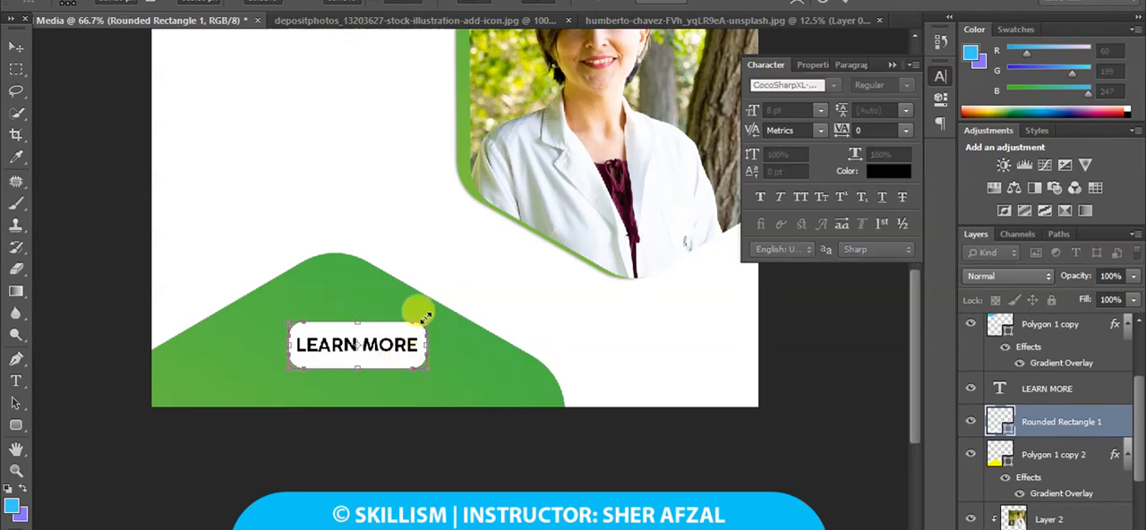
pyautogui.click(16, 45)
pyautogui.click(466, 208)
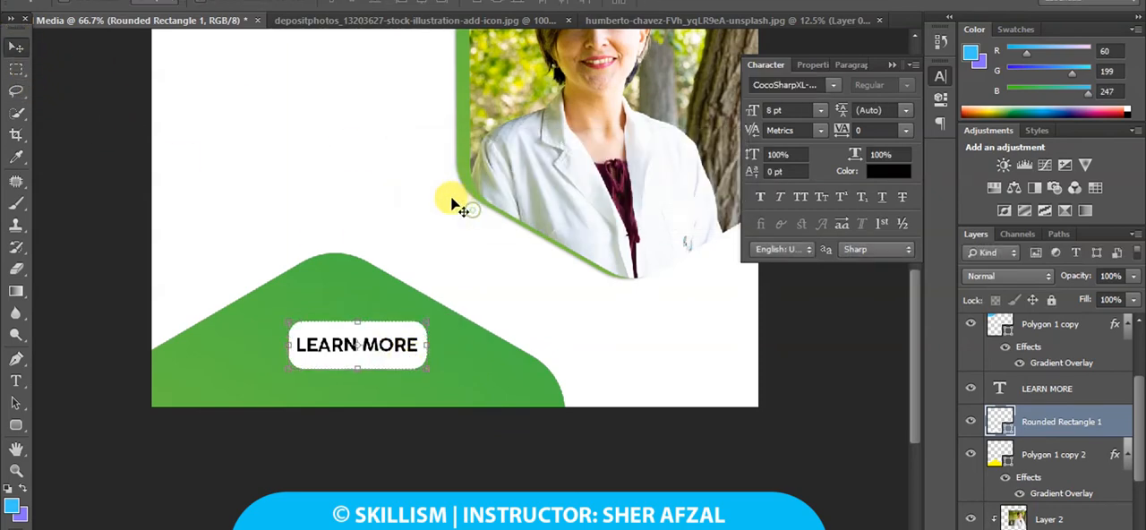
pyautogui.keyDown('shift'); pyautogui.click(1048, 389); pyautogui.keyUp('shift')
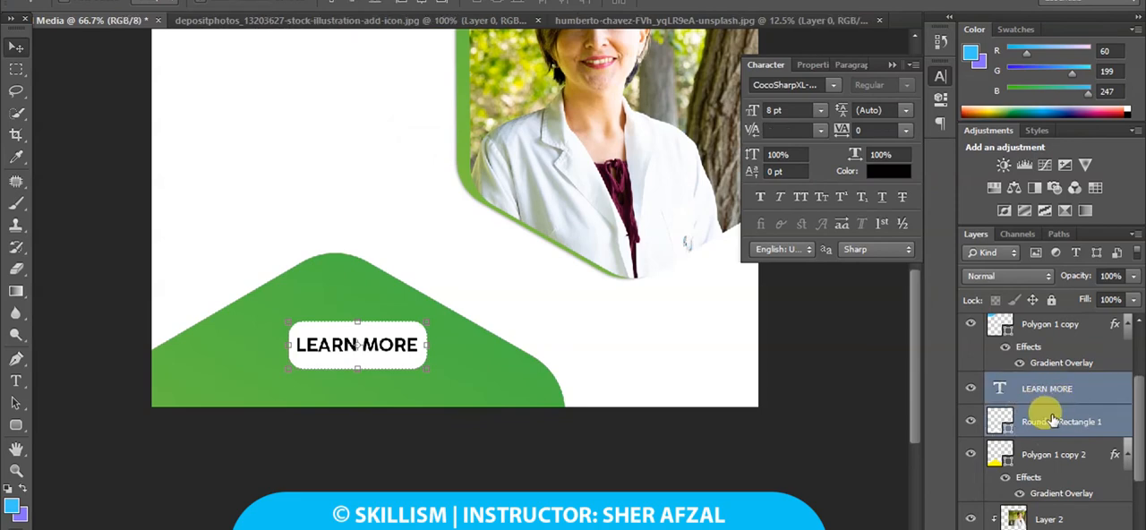
pyautogui.moveTo(414, 354); pyautogui.dragTo(394, 333)
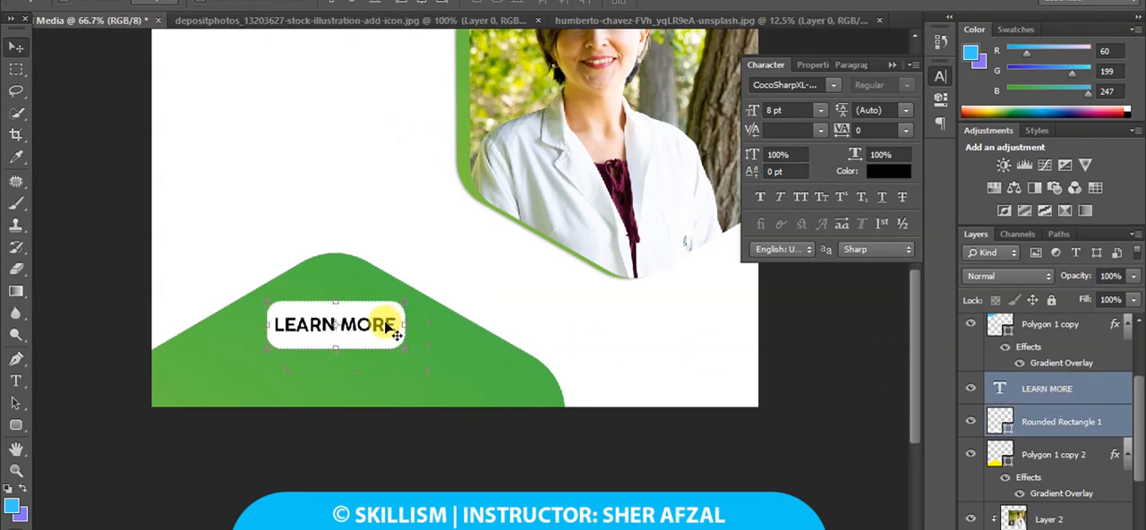
# Change the font of the LEARN MORE text to CocoSharpS-Regular.
pyautogui.click(1043, 385)
pyautogui.click(834, 84)
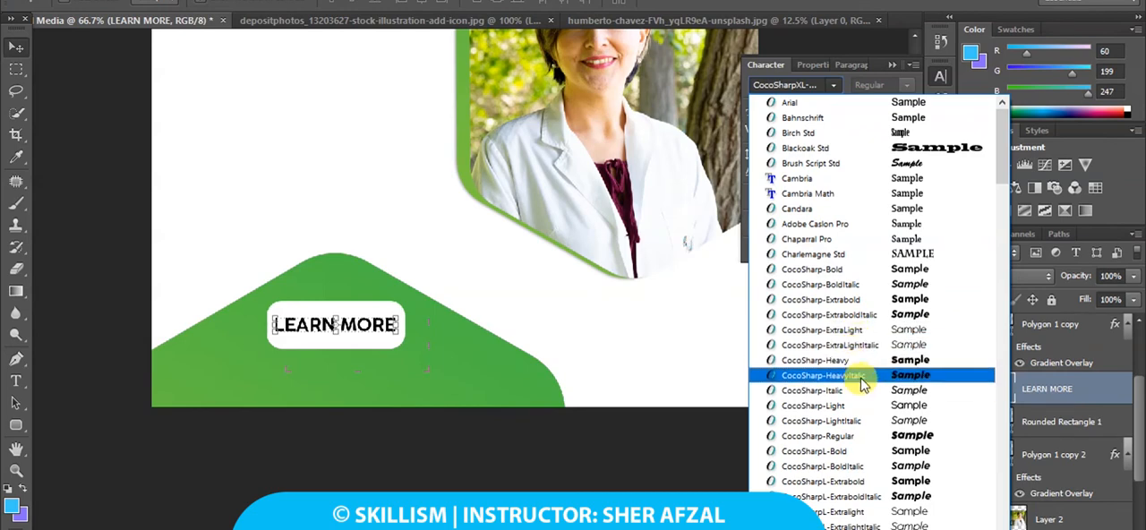
pyautogui.click(845, 436)
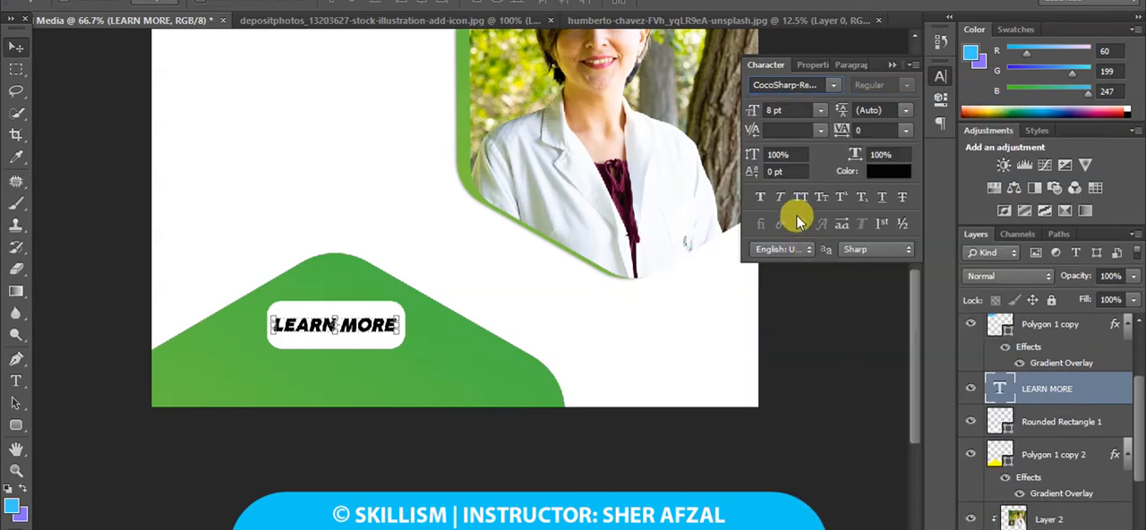
pyautogui.click(833, 85)
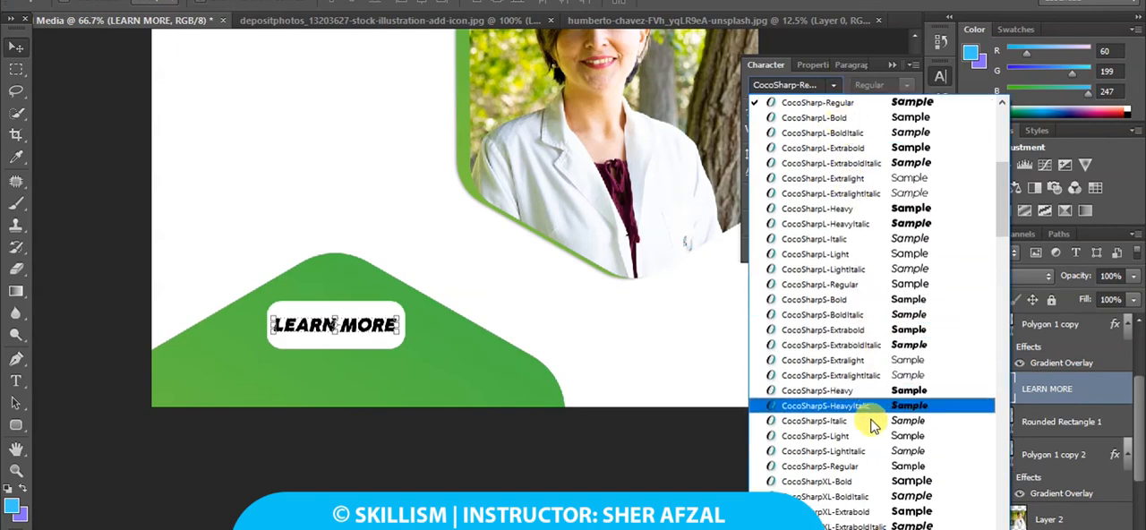
pyautogui.click(866, 466)
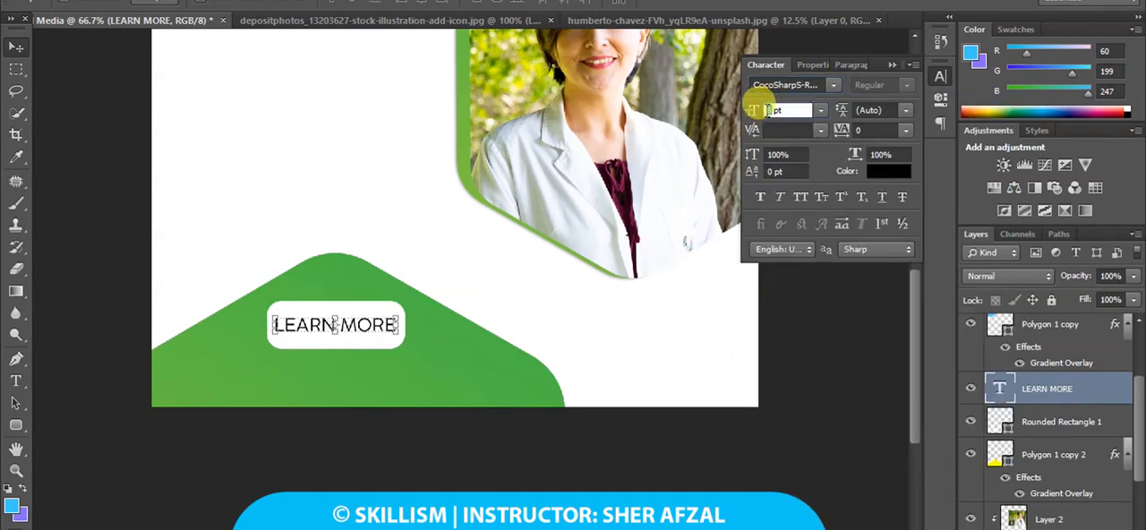
# Reduce the LEARN MORE text size to 7 pt and centre the text within the white button.
pyautogui.write('6')
pyautogui.press('Return')
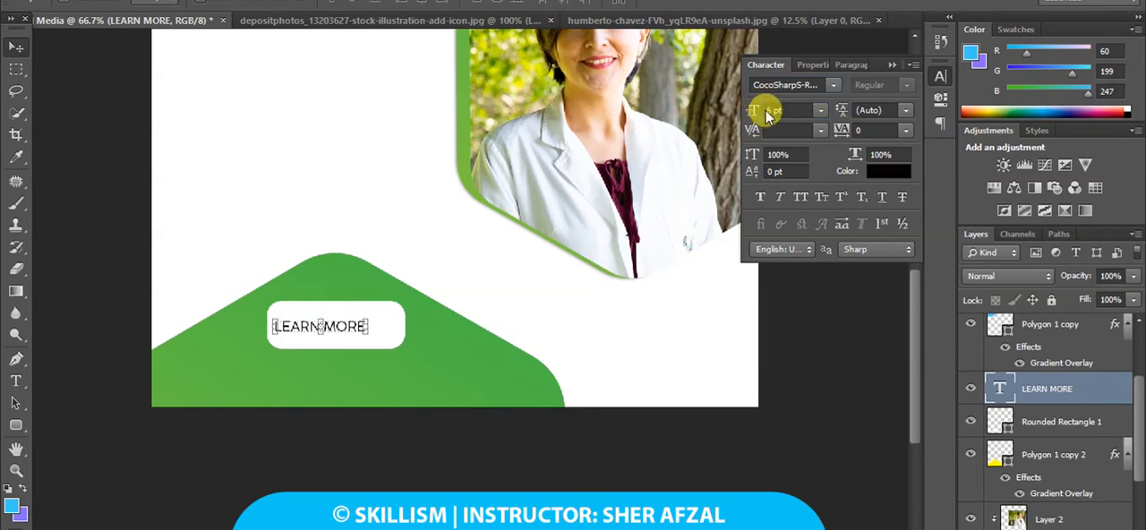
pyautogui.moveTo(392, 325); pyautogui.dragTo(410, 327)
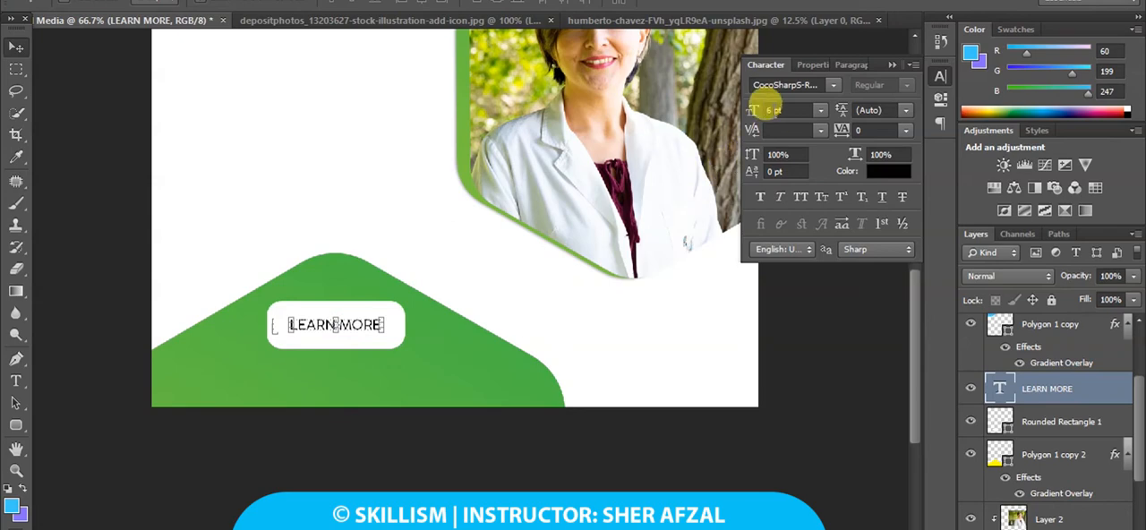
pyautogui.click(759, 109)
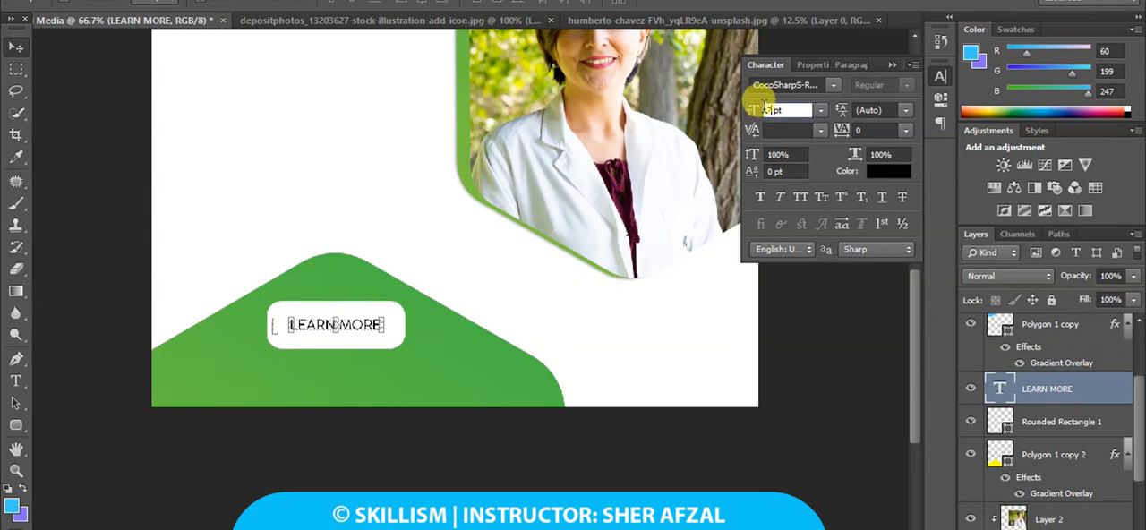
pyautogui.press('Return')
pyautogui.moveTo(471, 332); pyautogui.dragTo(465, 332)
pyautogui.click(15, 381)
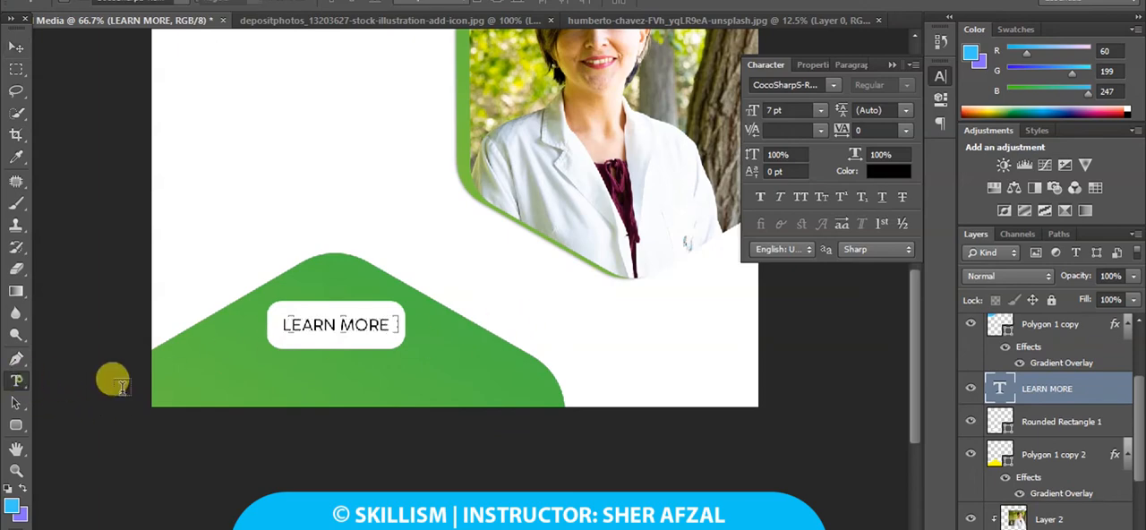
pyautogui.click(332, 381)
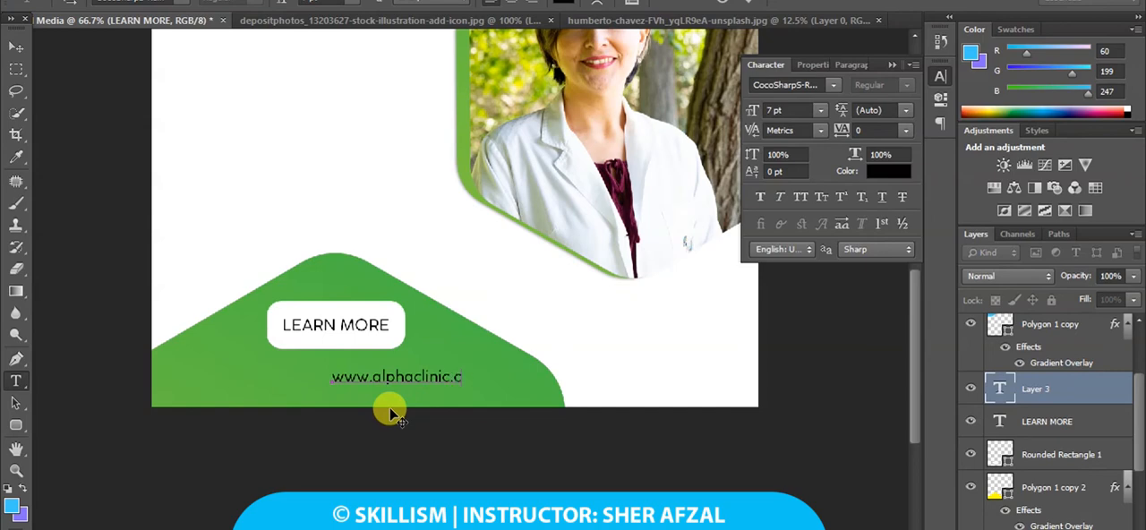
pyautogui.moveTo(436, 404); pyautogui.dragTo(371, 392)
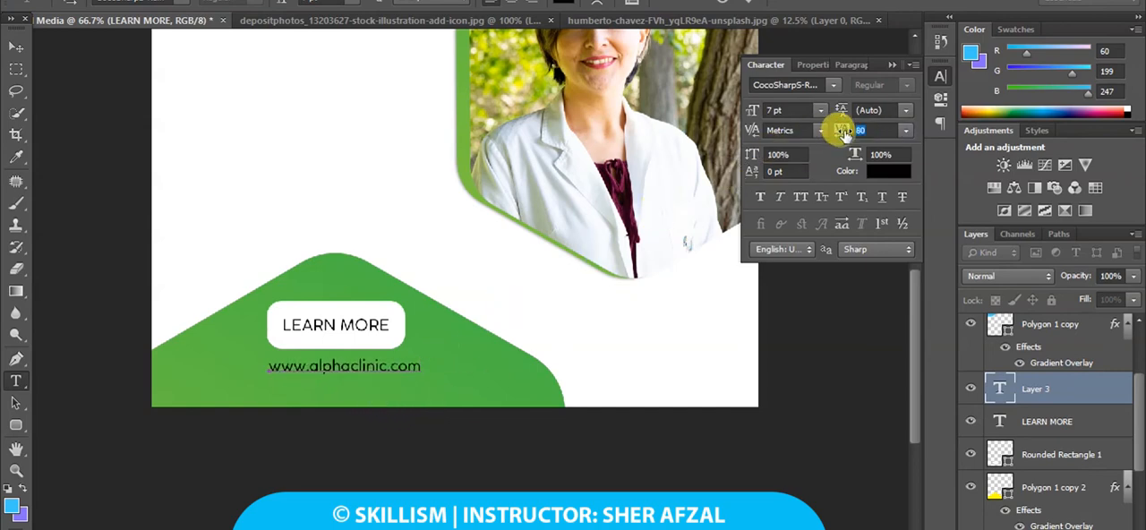
pyautogui.tripleClick(381, 366)
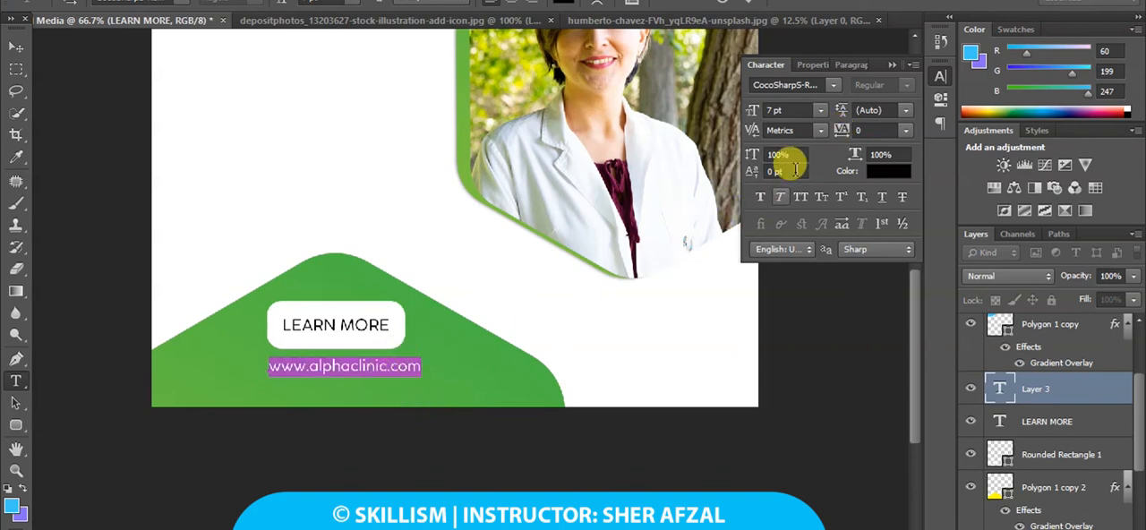
pyautogui.moveTo(840, 131); pyautogui.dragTo(842, 131)
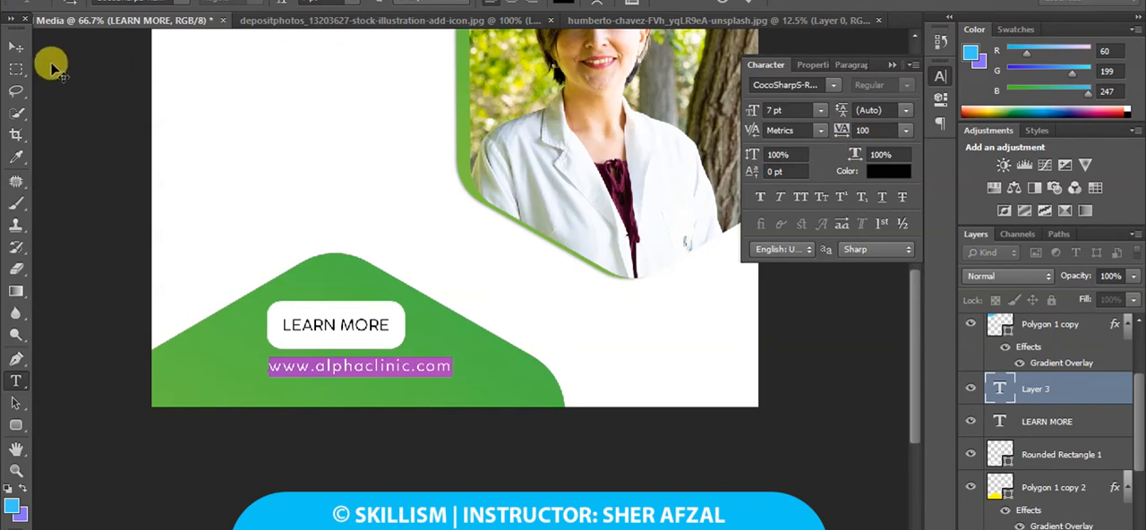
pyautogui.click(24, 49)
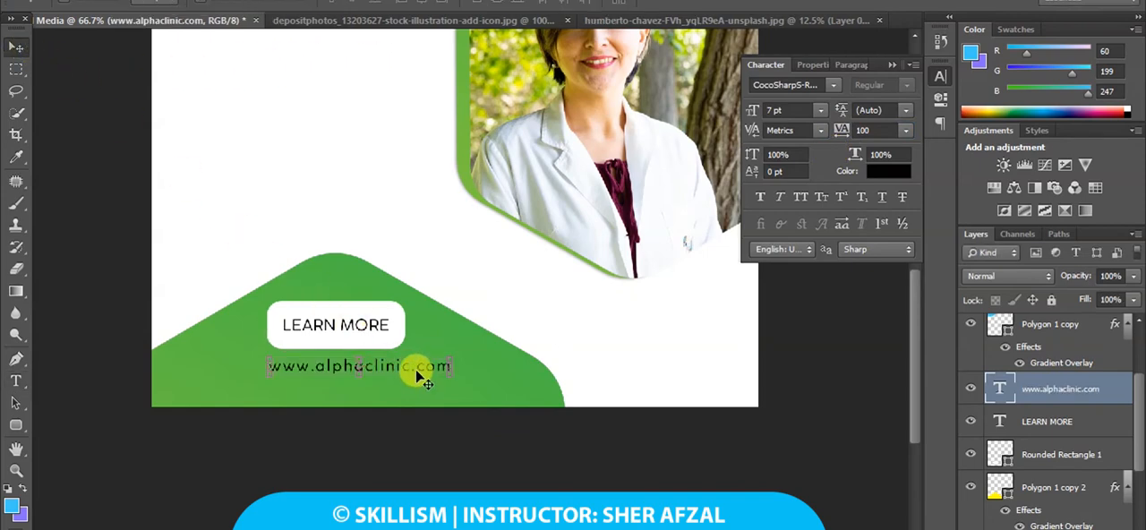
pyautogui.moveTo(417, 376); pyautogui.dragTo(396, 376)
pyautogui.click(898, 171)
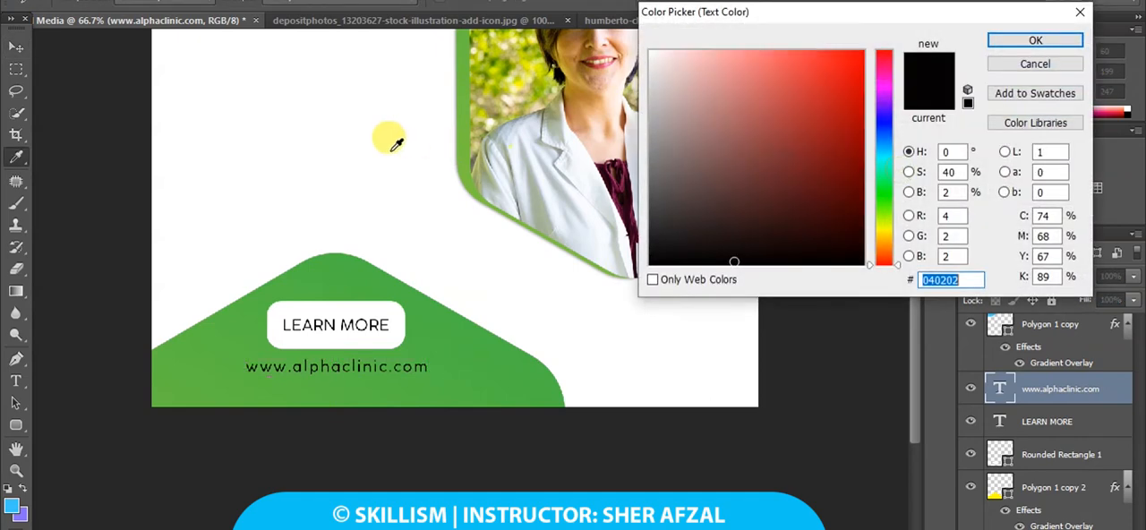
pyautogui.click(389, 140)
pyautogui.click(1035, 41)
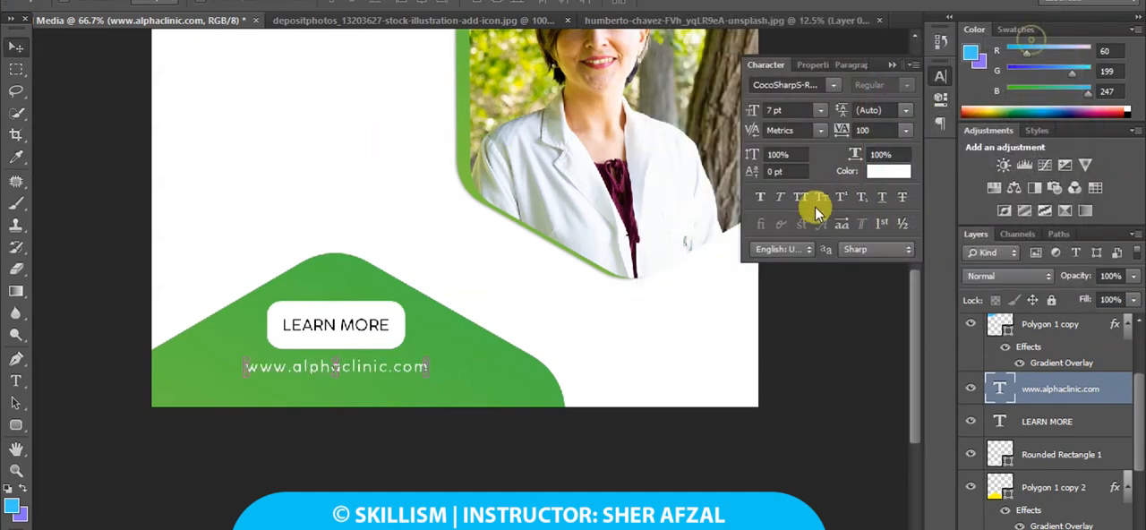
pyautogui.click(760, 198)
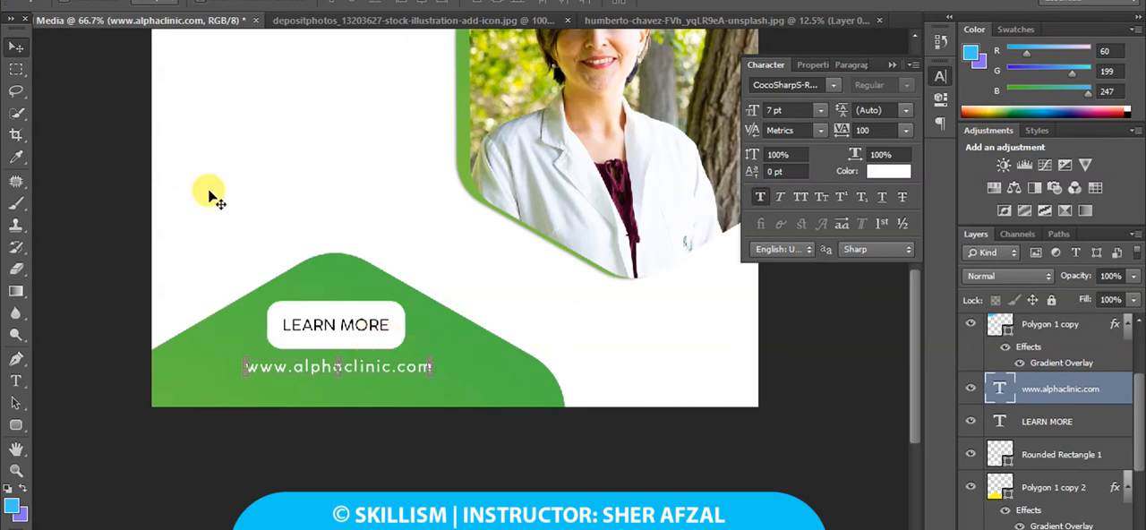
# Add a drop shadow with 27% opacity and 7 px distance to the white rounded rectangle behind LEARN MORE.
pyautogui.click(1085, 454)
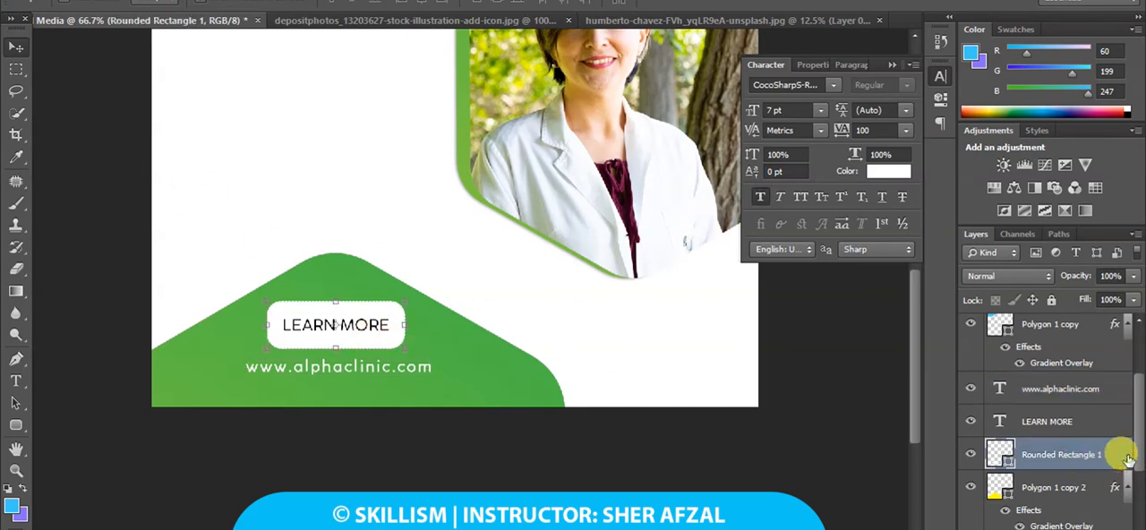
pyautogui.doubleClick(1128, 458)
pyautogui.click(695, 394)
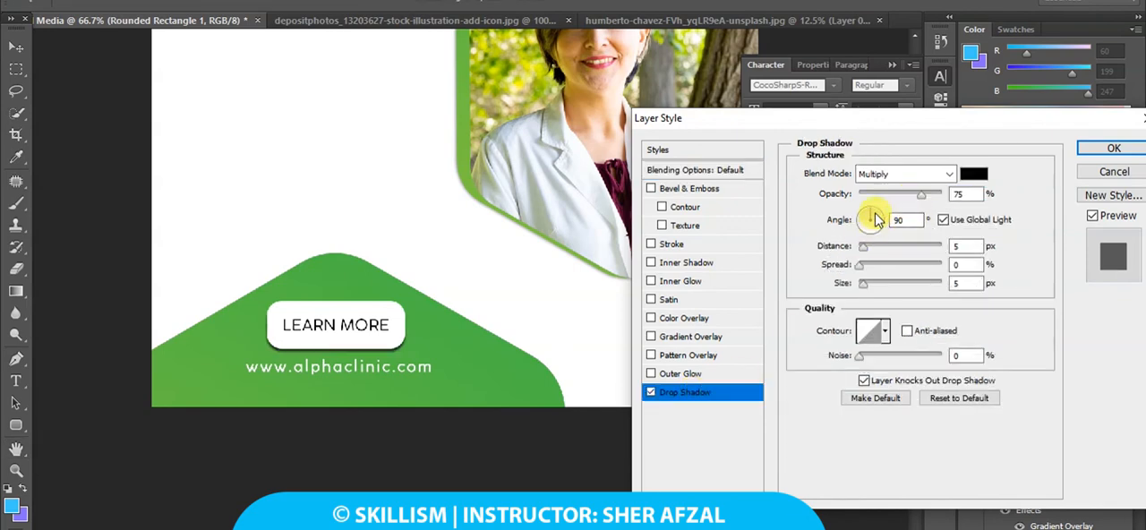
pyautogui.moveTo(865, 249); pyautogui.dragTo(875, 249)
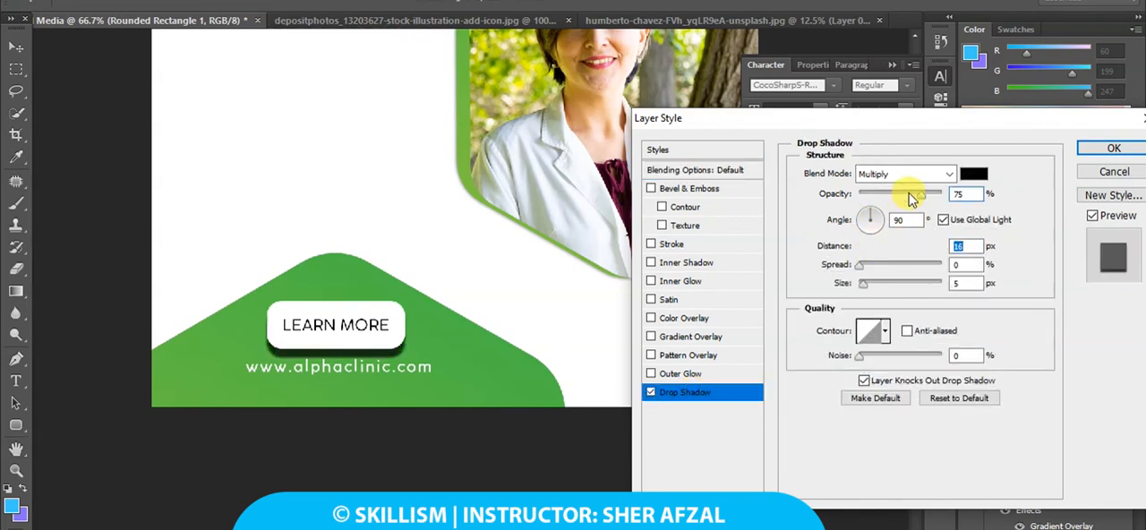
pyautogui.moveTo(911, 199); pyautogui.dragTo(882, 198)
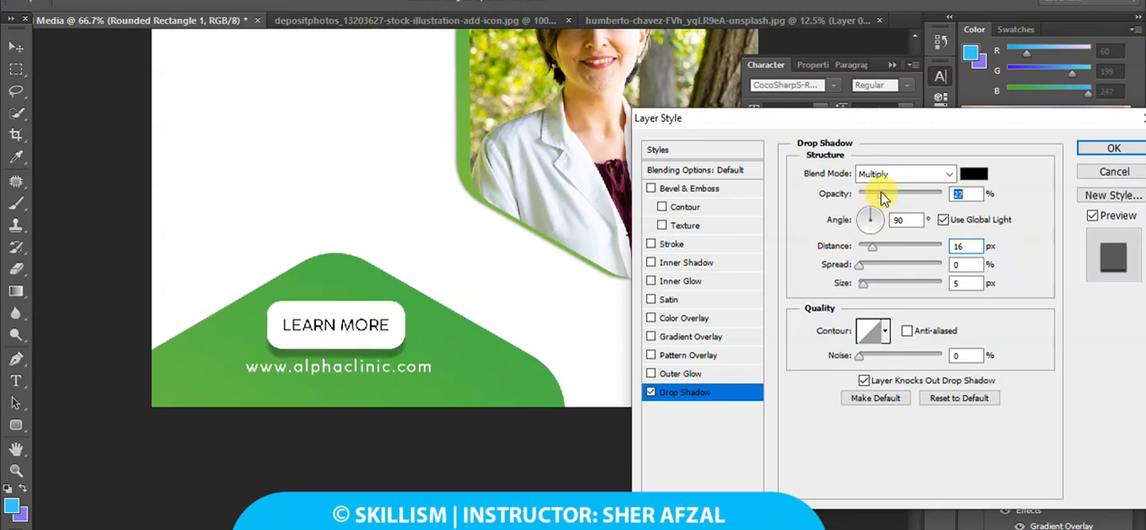
pyautogui.moveTo(875, 255); pyautogui.dragTo(864, 254)
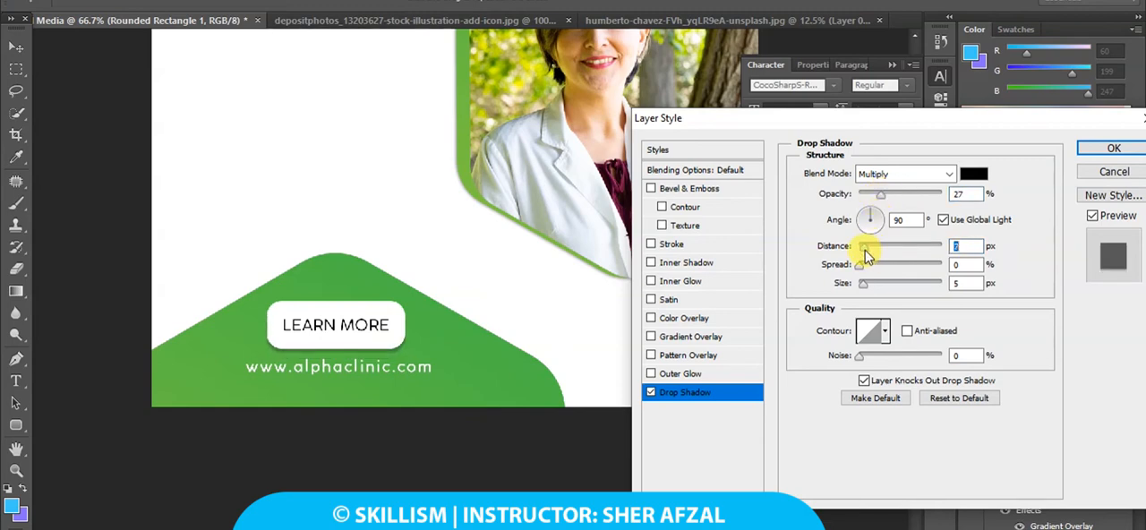
pyautogui.click(1117, 148)
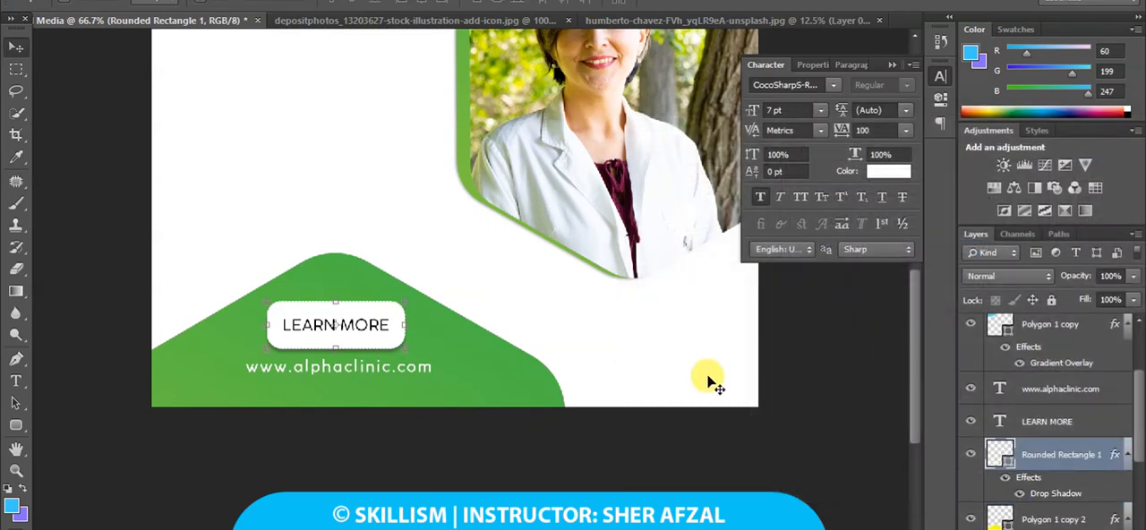
# Scale the green hexagon behind the LEARN MORE button down slightly and apply the transformation.
pyautogui.rightClick(481, 378)
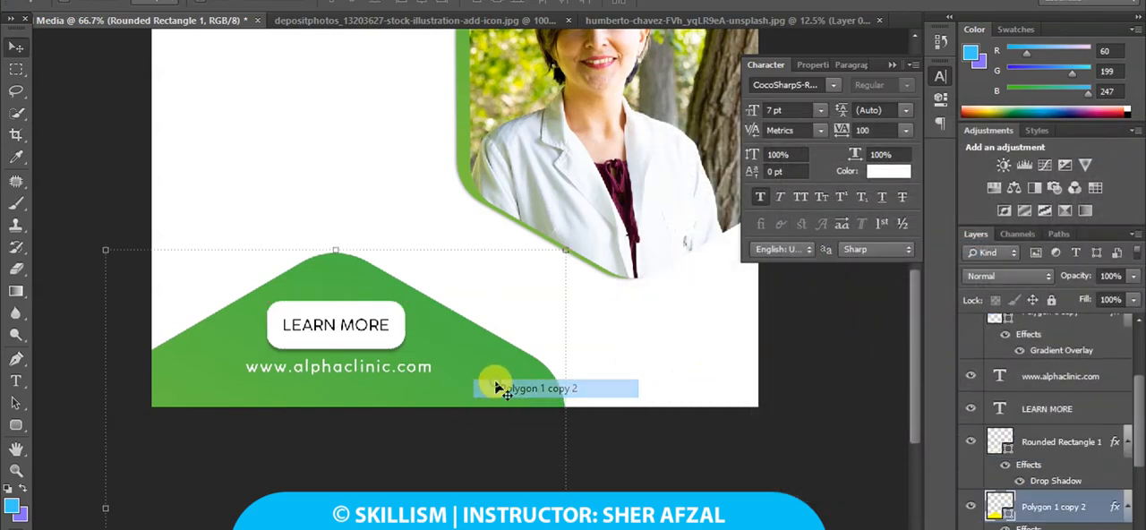
pyautogui.click(494, 385)
pyautogui.moveTo(566, 247); pyautogui.dragTo(552, 265)
pyautogui.moveTo(520, 296); pyautogui.dragTo(523, 296)
pyautogui.click(17, 46)
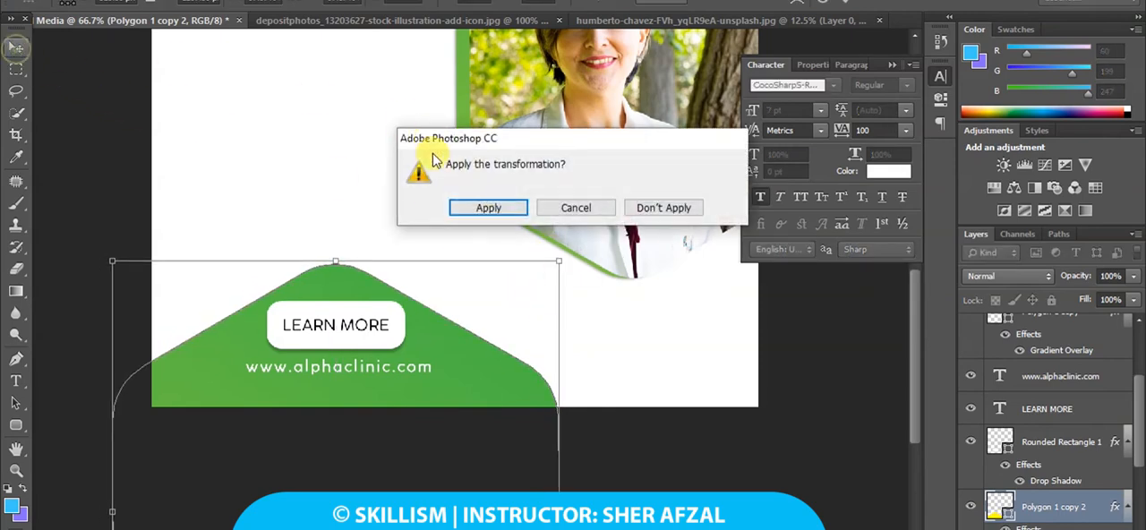
pyautogui.click(450, 207)
pyautogui.click(892, 66)
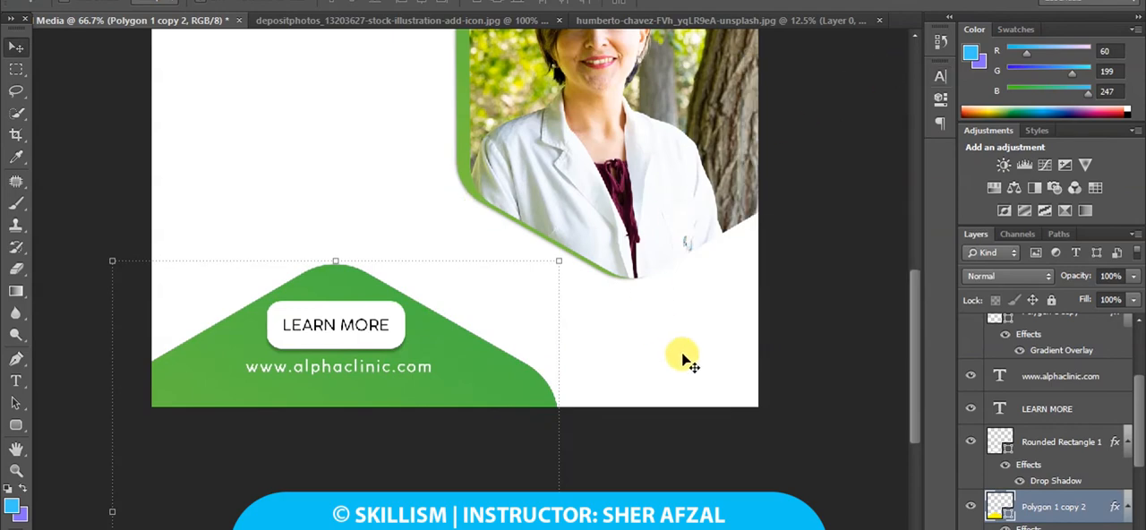
# Duplicate the lower green hexagon and shrink the copy to a small icon-sized hexagon below the doctor photo.
pyautogui.scroll(5, 680, 345)
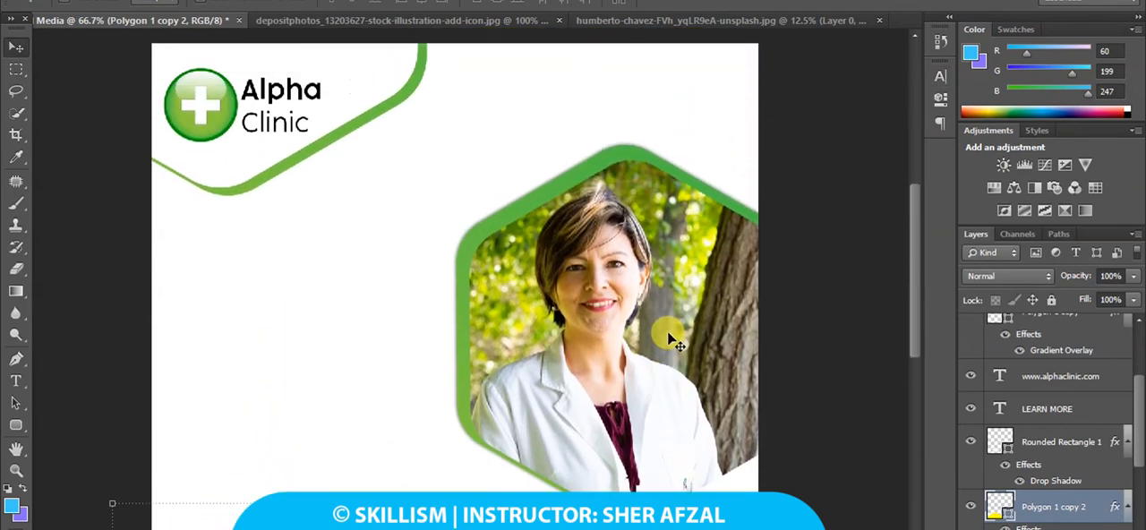
pyautogui.scroll(-5, 670, 338)
pyautogui.scroll(-2, 670, 338)
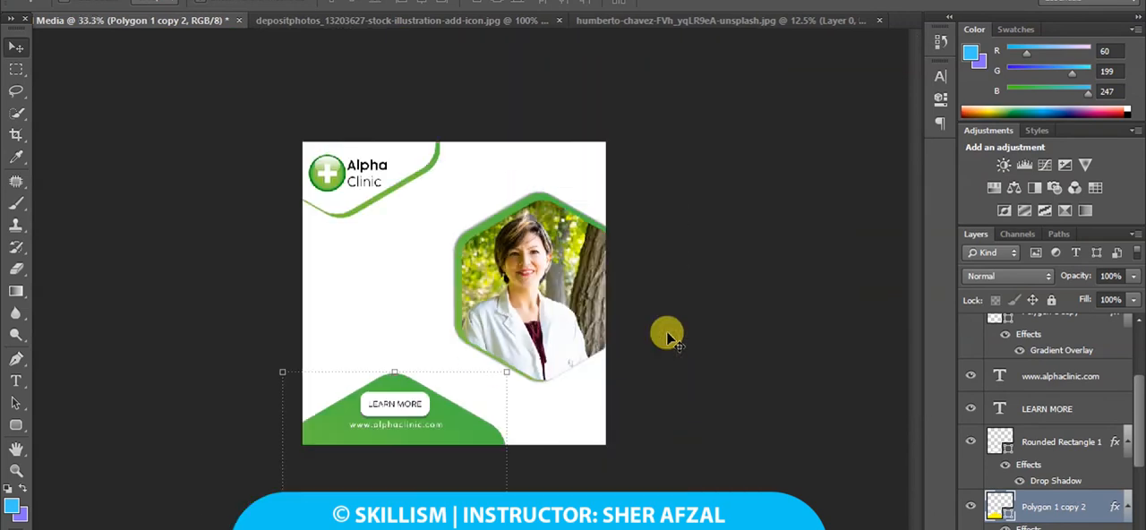
pyautogui.scroll(1, 670, 338)
pyautogui.scroll(-1, 670, 339)
pyautogui.scroll(1, 670, 338)
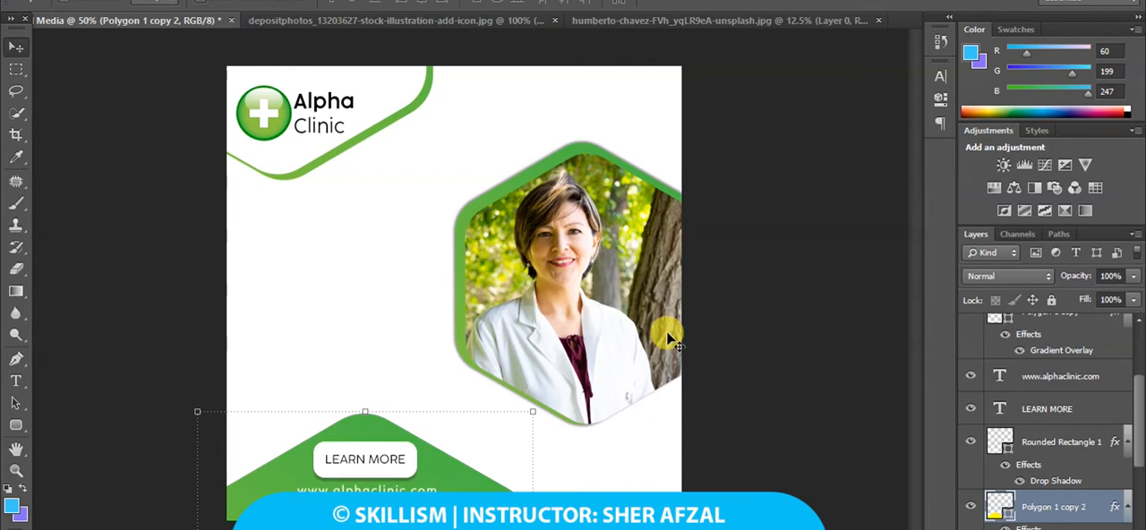
pyautogui.moveTo(512, 477); pyautogui.dragTo(692, 323)
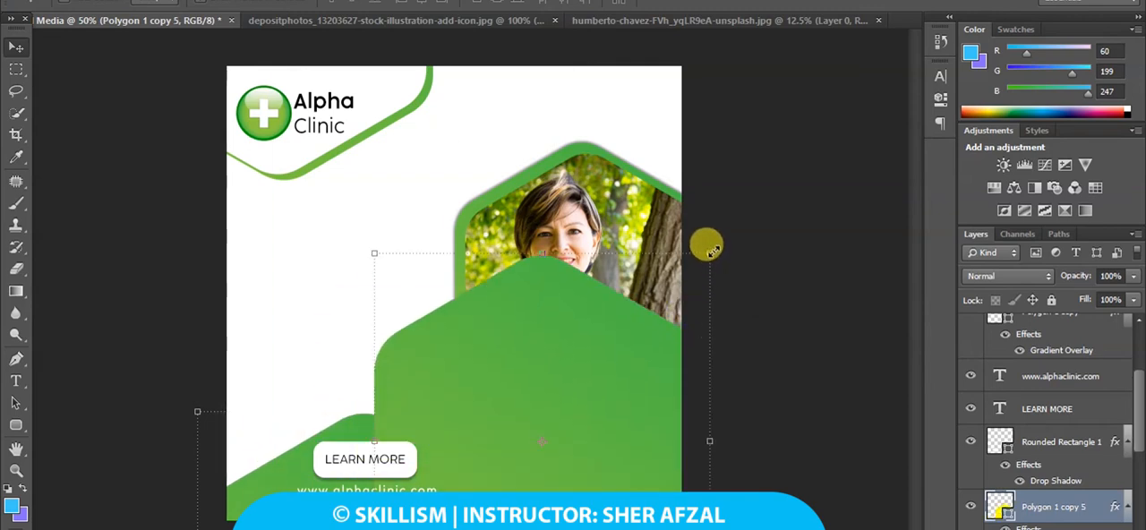
pyautogui.moveTo(709, 252); pyautogui.dragTo(568, 463)
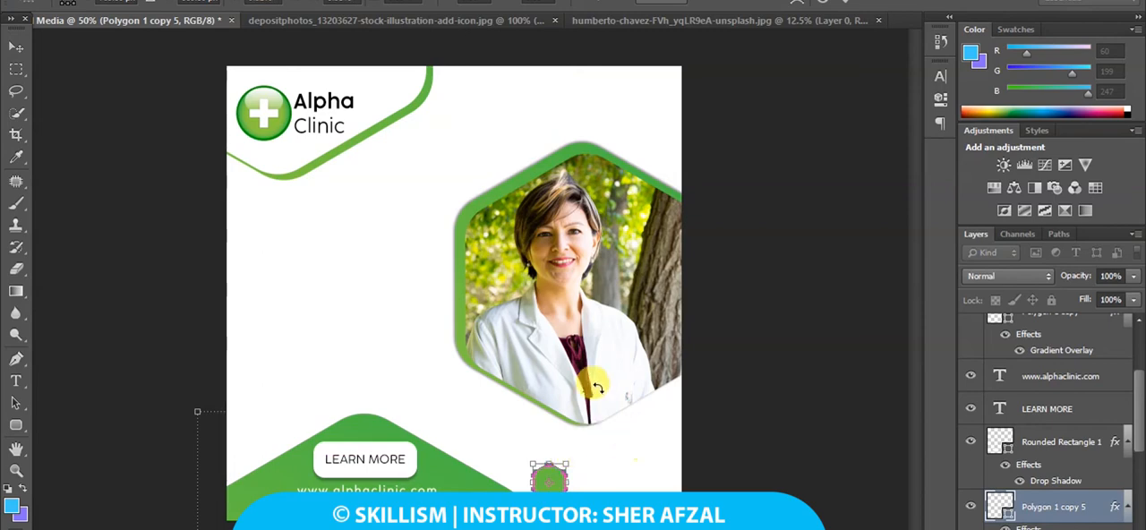
pyautogui.click(9, 51)
pyautogui.click(458, 208)
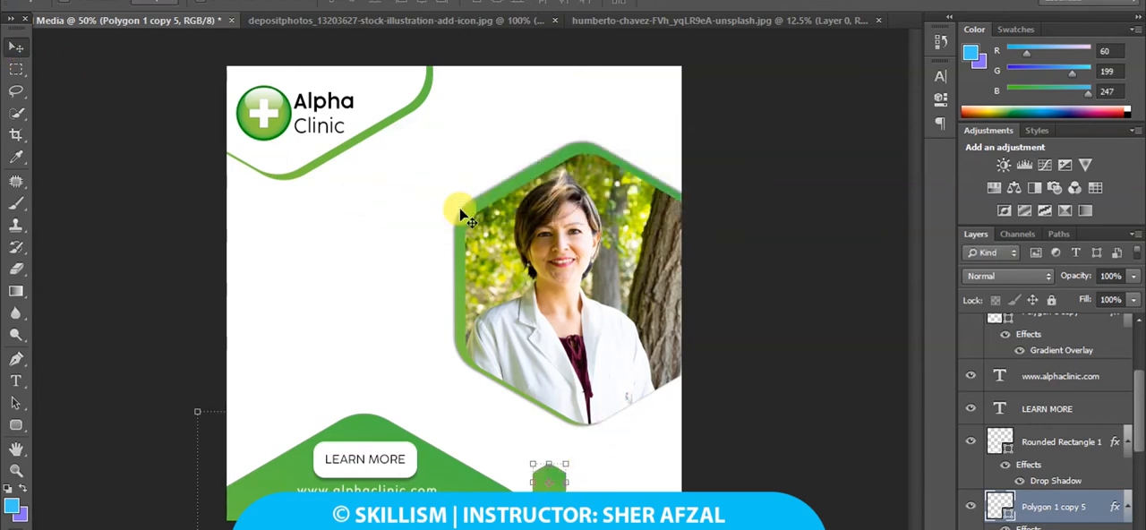
# Close the add-icon and doctor photo source documents without saving their changes.
pyautogui.click(554, 19)
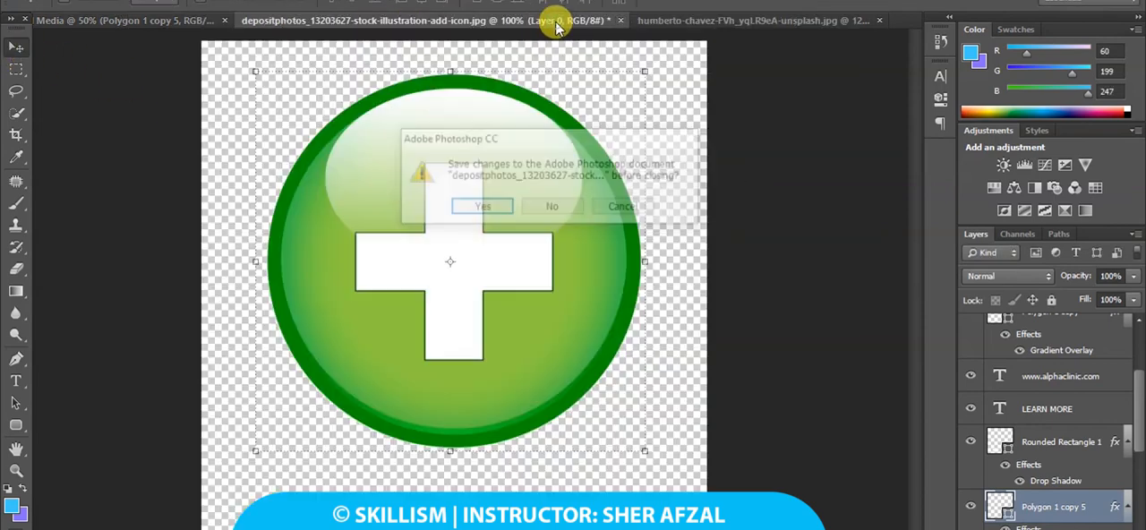
pyautogui.click(552, 208)
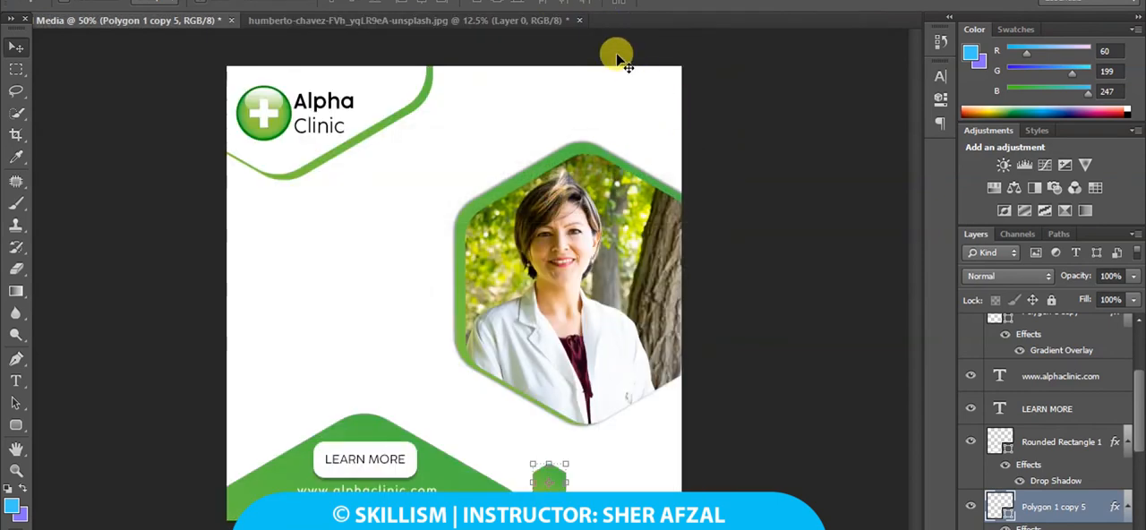
pyautogui.click(509, 21)
pyautogui.click(578, 20)
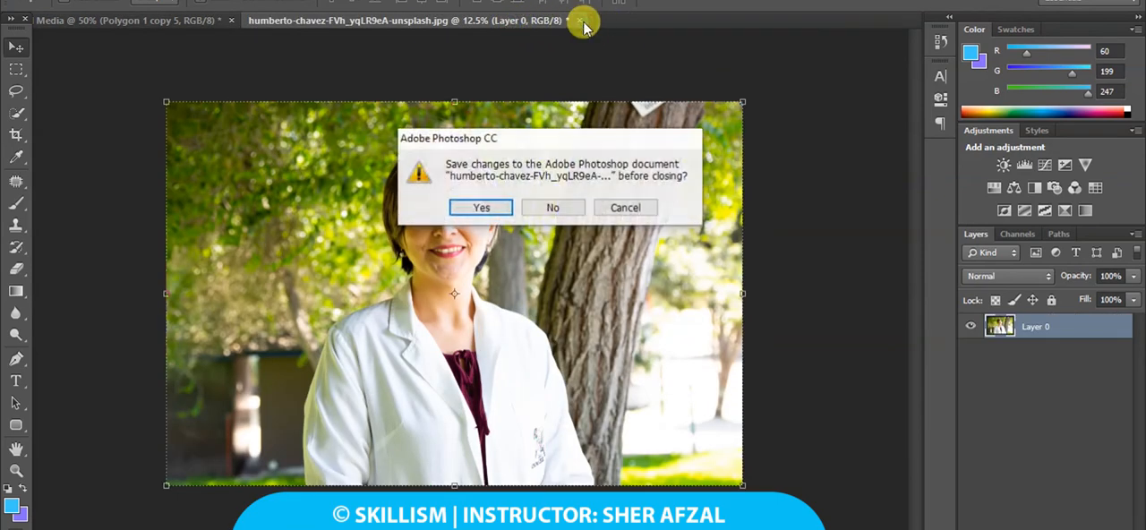
pyautogui.click(556, 209)
# Open the black phone icon PNG from the Desktop and bring it into the Media design.
pyautogui.click(36, 2)
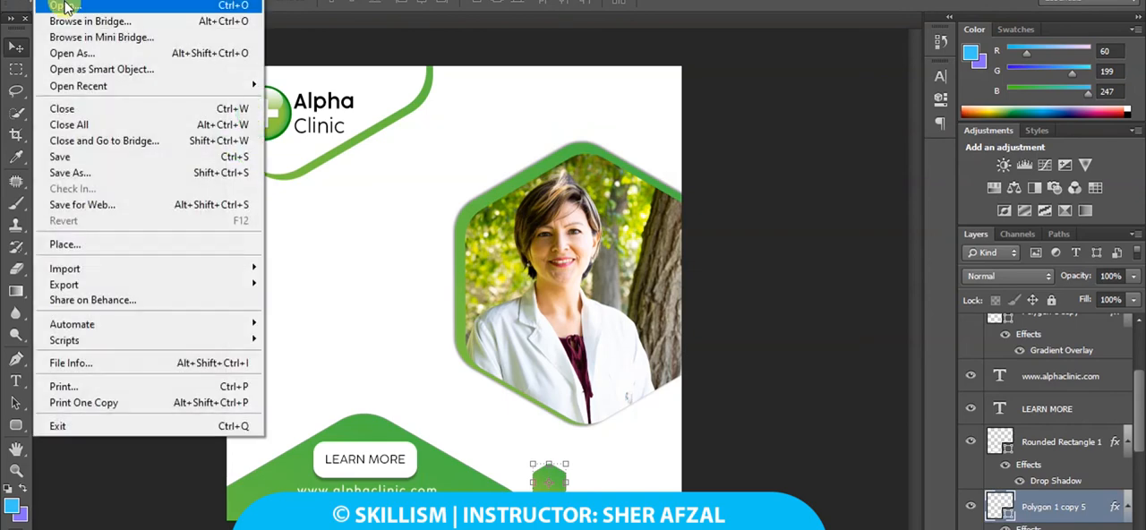
pyautogui.click(56, 7)
pyautogui.click(126, 192)
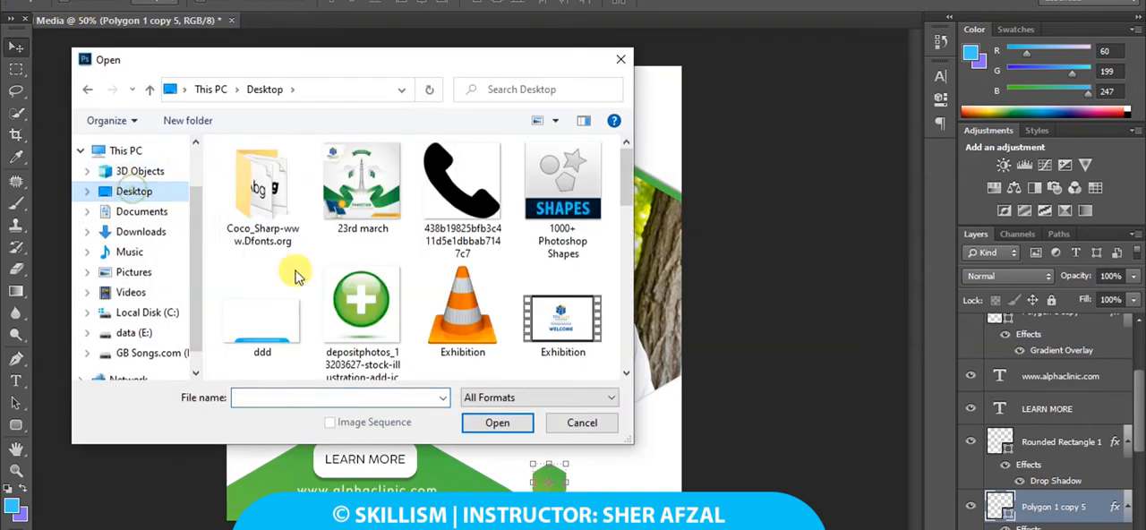
pyautogui.doubleClick(446, 219)
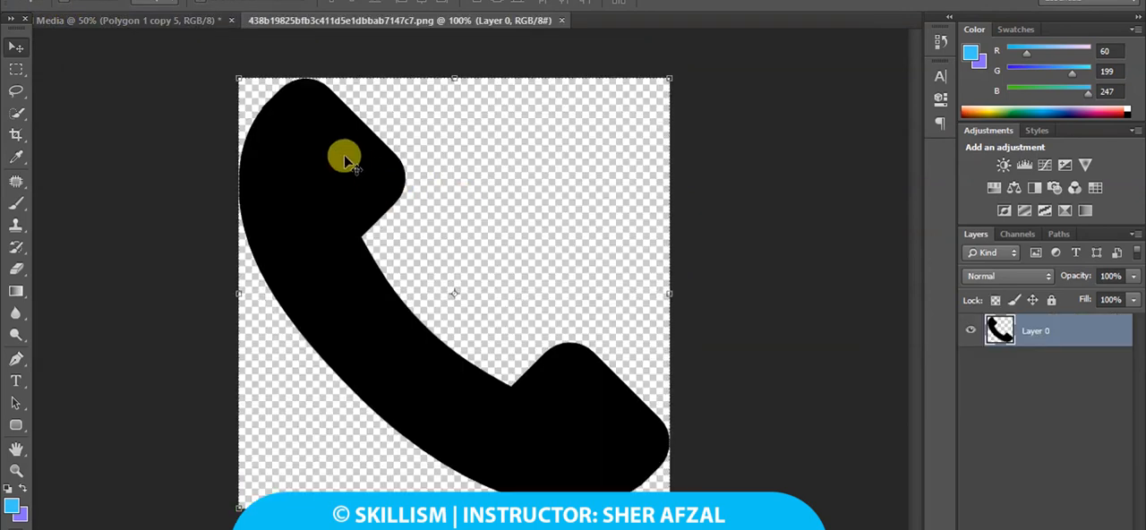
pyautogui.moveTo(343, 153); pyautogui.dragTo(399, 320)
# Scale the phone icon down to fit the small green hexagon and place it on top of that hexagon.
pyautogui.hotkey('ctrl', '+')
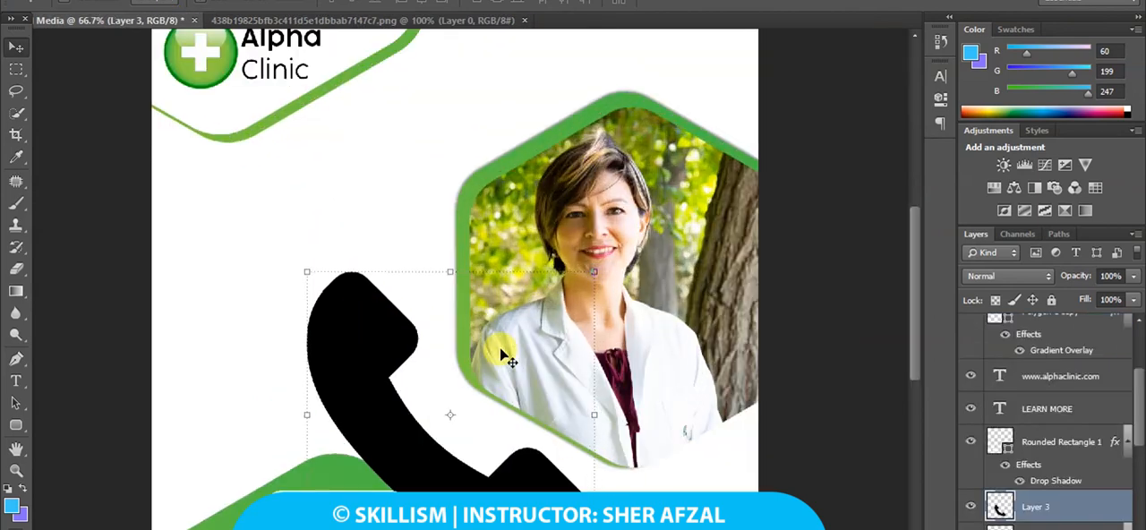
pyautogui.moveTo(597, 271); pyautogui.dragTo(582, 504)
pyautogui.moveTo(529, 442); pyautogui.dragTo(408, 289)
pyautogui.moveTo(459, 357); pyautogui.dragTo(440, 368)
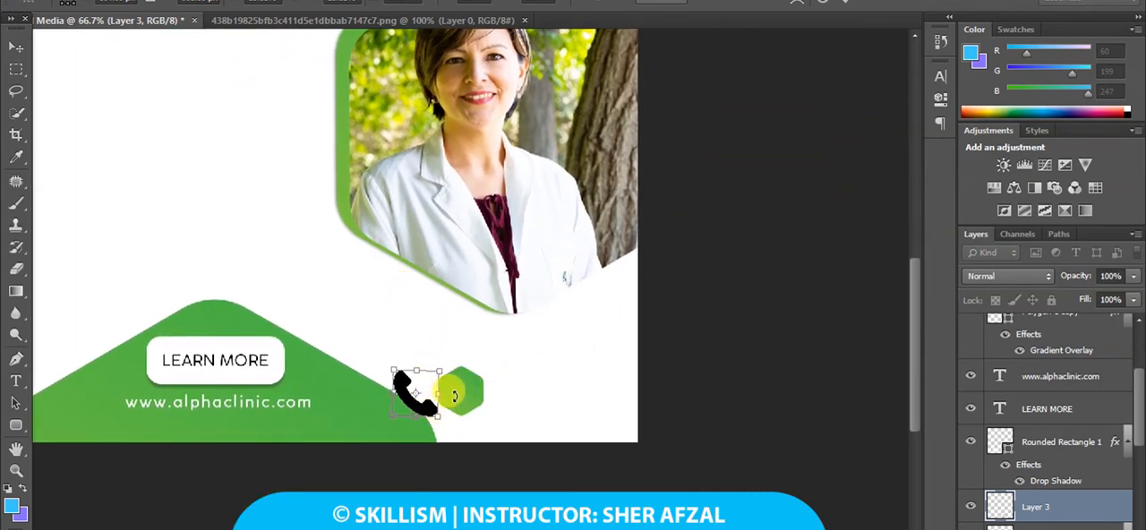
pyautogui.moveTo(444, 370); pyautogui.dragTo(429, 380)
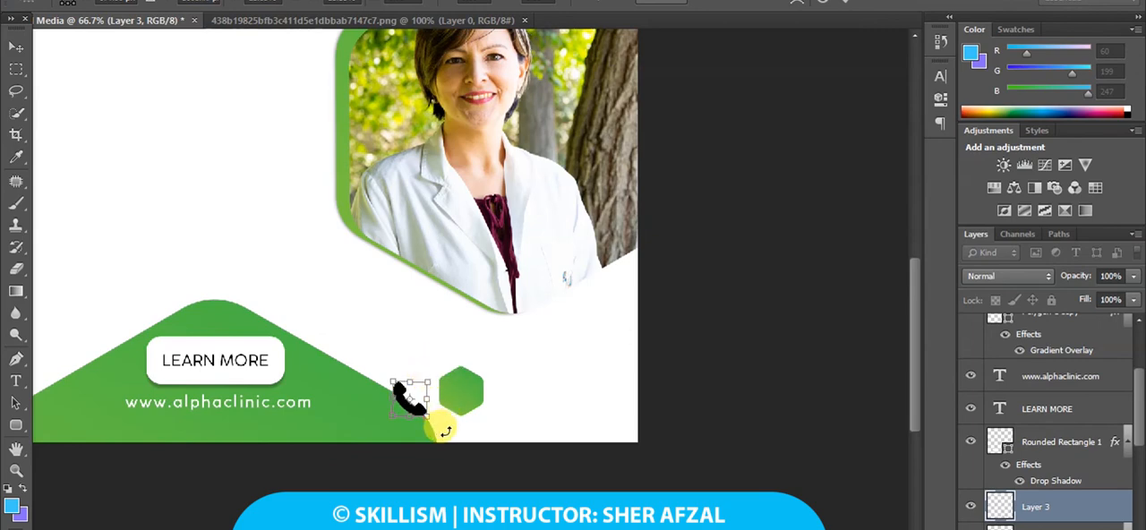
pyautogui.press('Return')
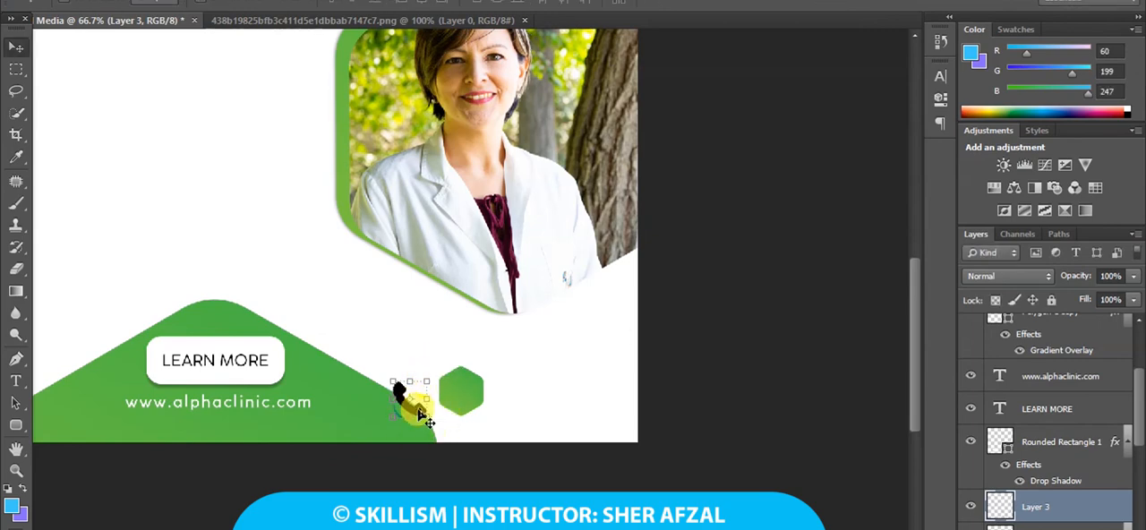
pyautogui.moveTo(419, 414); pyautogui.dragTo(480, 409)
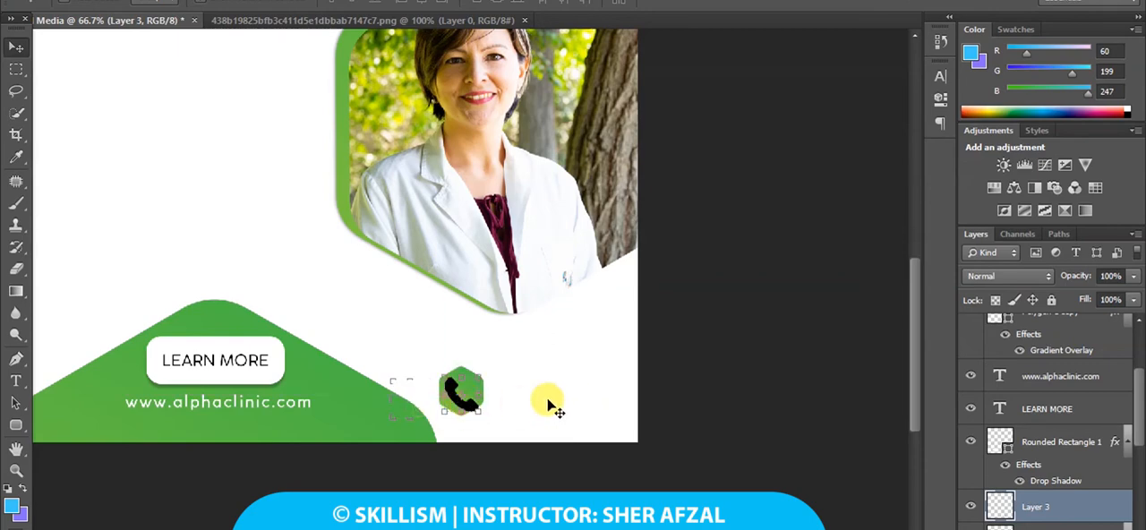
# Apply a white (ffffff) Color Overlay to the phone icon layer.
pyautogui.doubleClick(1003, 507)
pyautogui.click(706, 319)
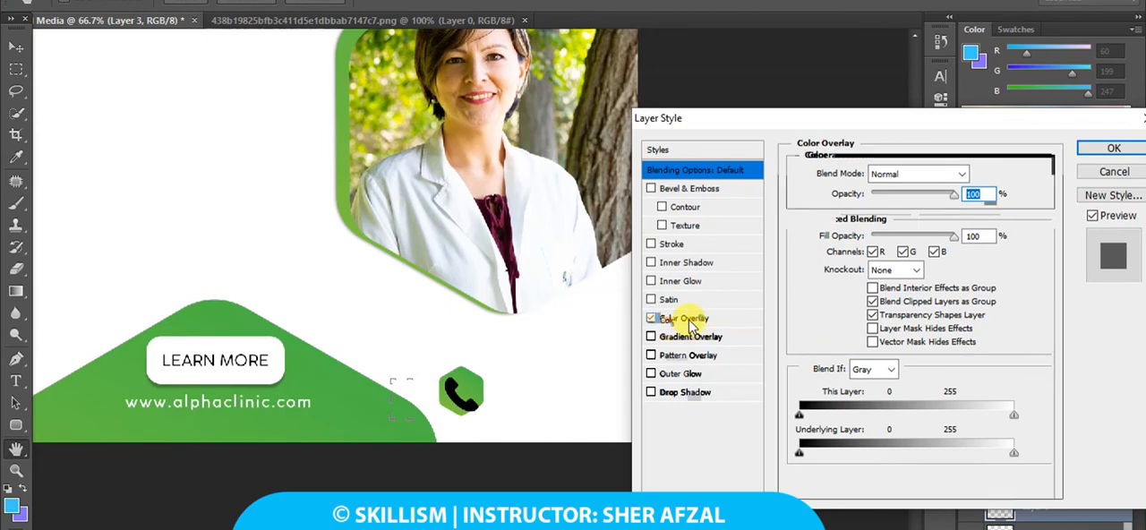
pyautogui.click(976, 176)
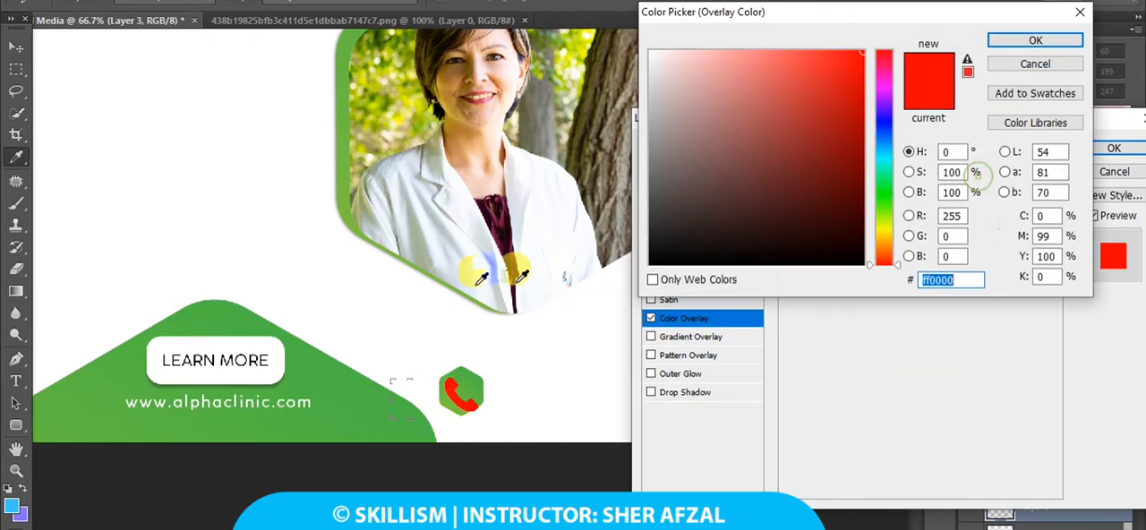
pyautogui.write('ffffff')
pyautogui.click(1049, 42)
pyautogui.click(1114, 148)
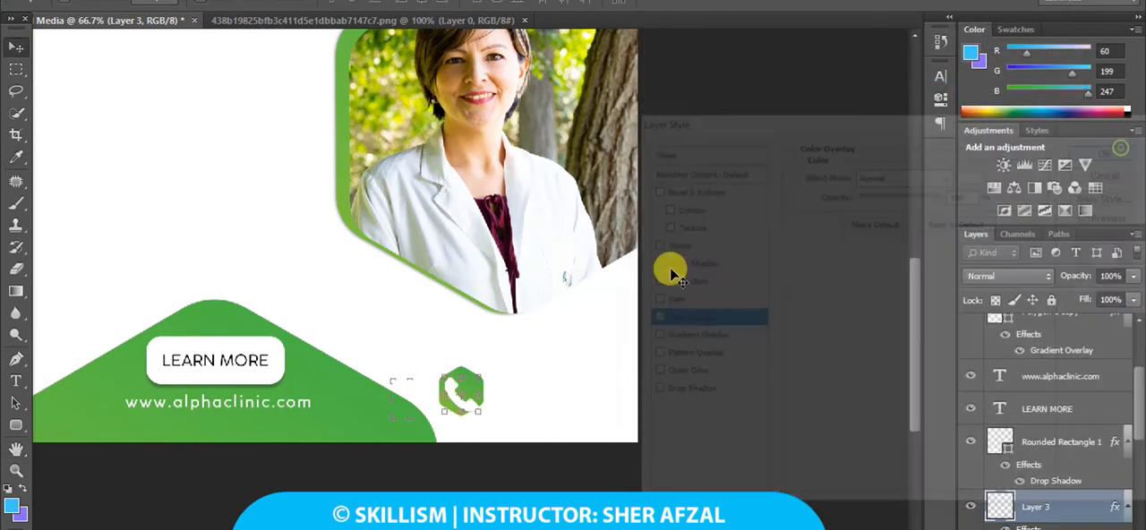
# Reduce the white phone icon a little more and centre it inside the small green hexagon.
pyautogui.hotkey('ctrl', '+')
pyautogui.hotkey('ctrl', '+')
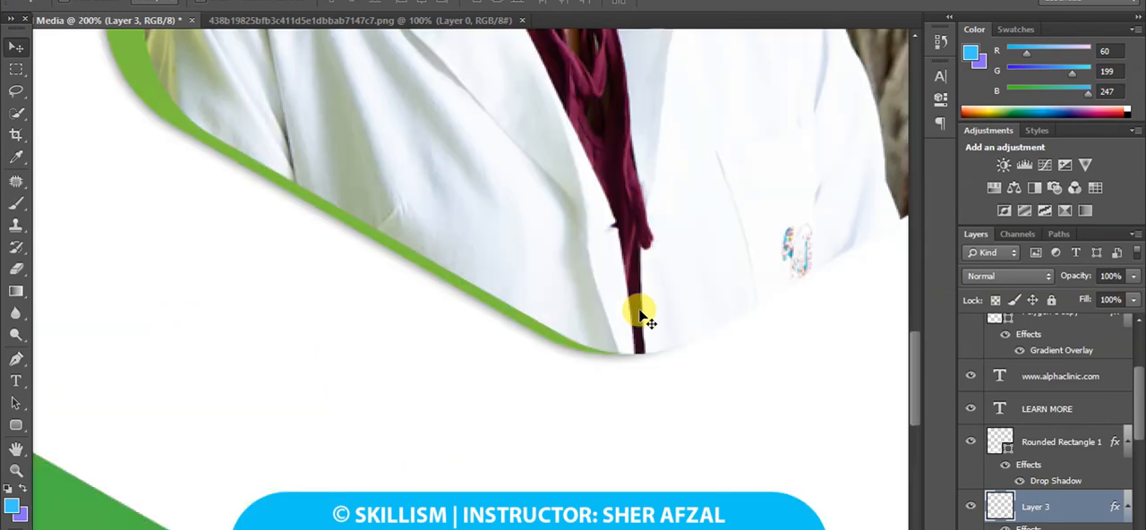
pyautogui.scroll(-5, 635, 309)
pyautogui.hscroll(3, 537, 277)
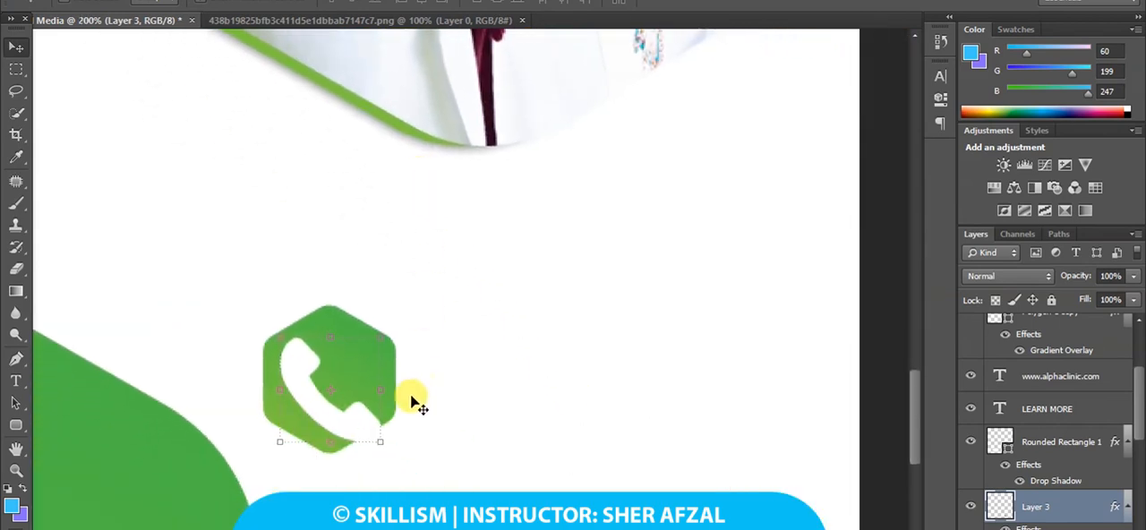
pyautogui.moveTo(384, 441); pyautogui.dragTo(369, 415)
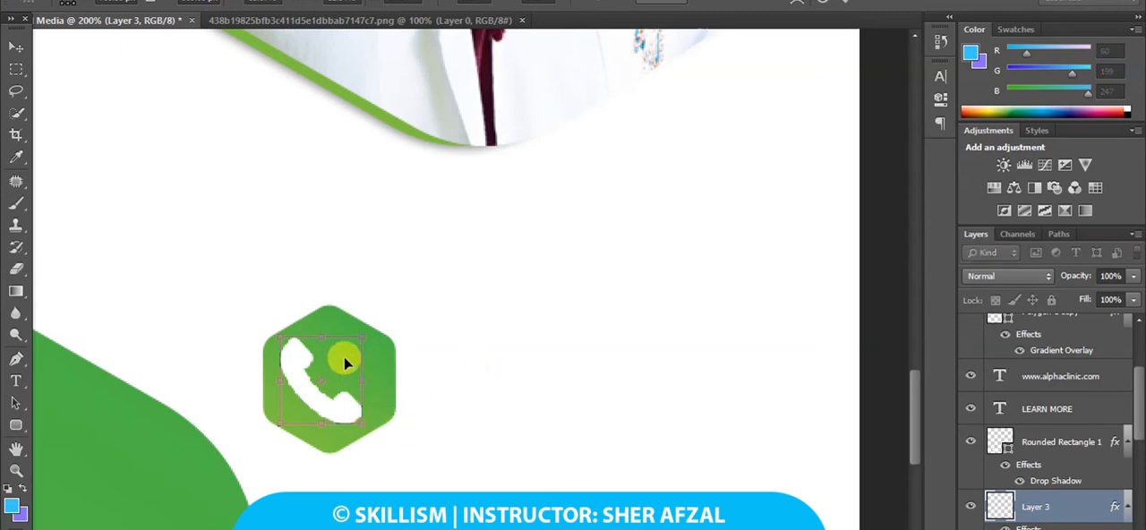
pyautogui.moveTo(348, 363); pyautogui.dragTo(355, 364)
pyautogui.click(16, 47)
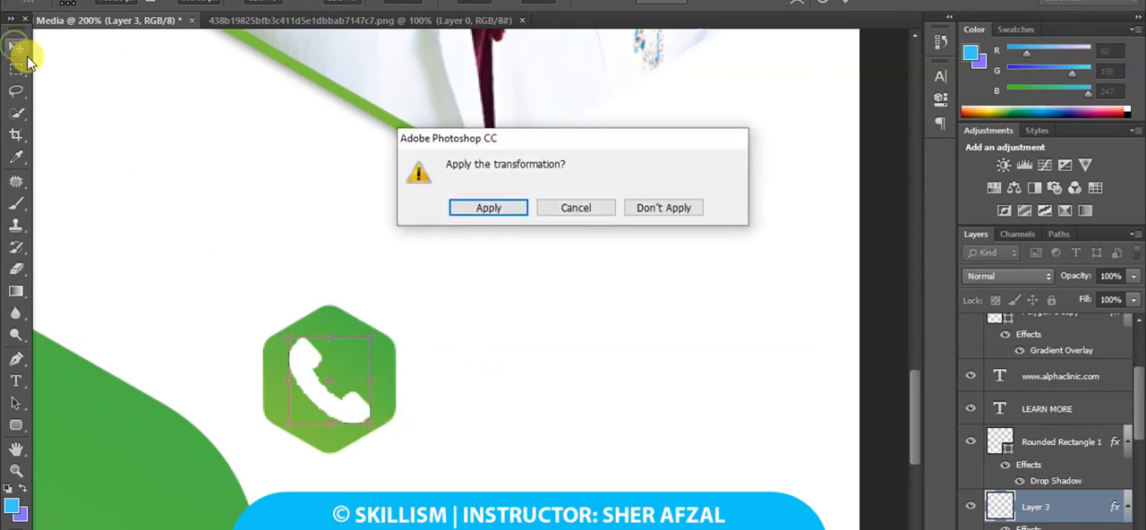
pyautogui.click(479, 213)
# Start a text line to the right of the phone hexagon in black (000000) with tracking 0.
pyautogui.click(17, 380)
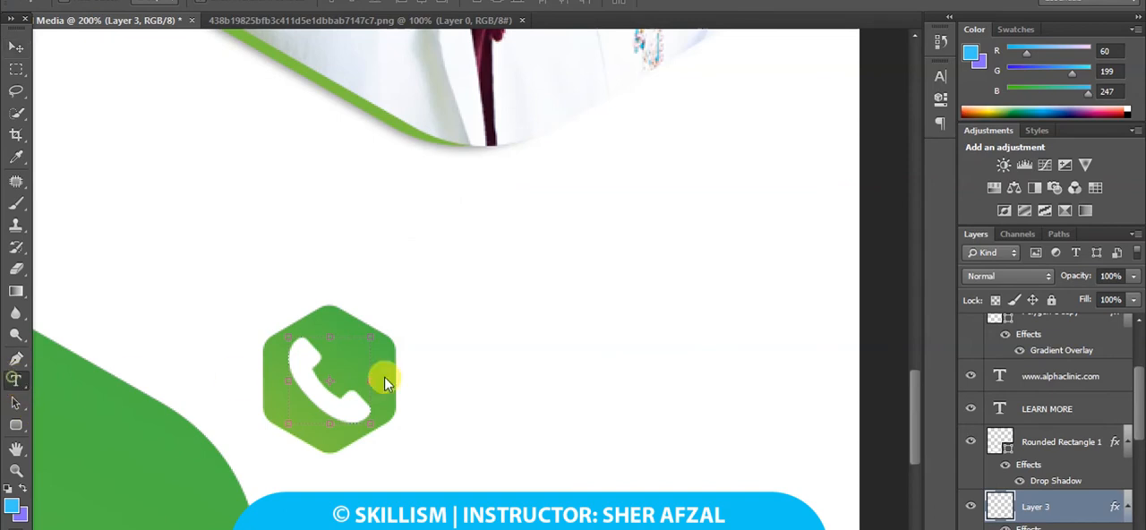
pyautogui.click(443, 345)
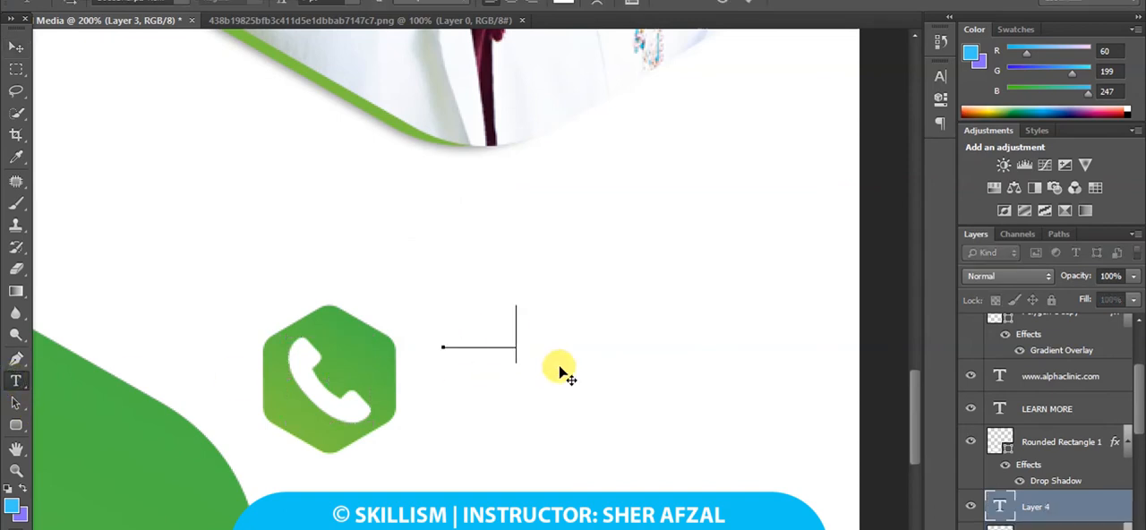
pyautogui.hotkey('ctrl', 'a')
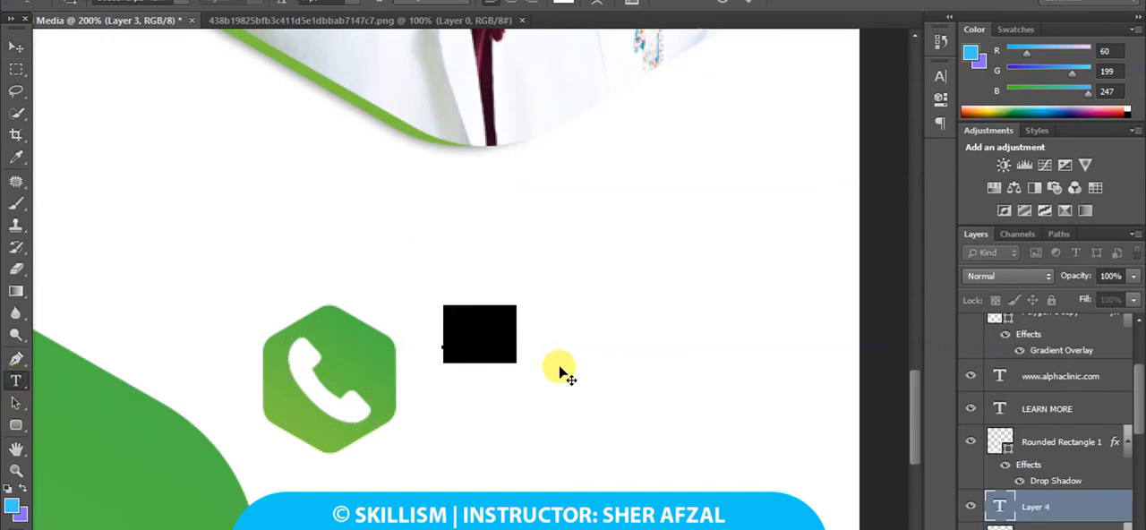
pyautogui.click(563, 2)
pyautogui.moveTo(737, 241); pyautogui.dragTo(746, 278)
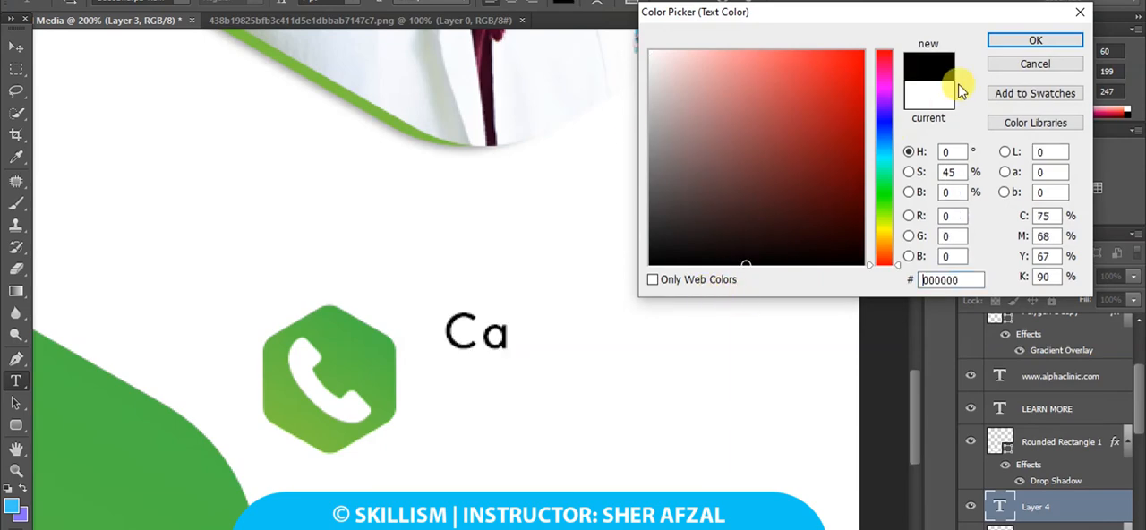
pyautogui.click(1022, 49)
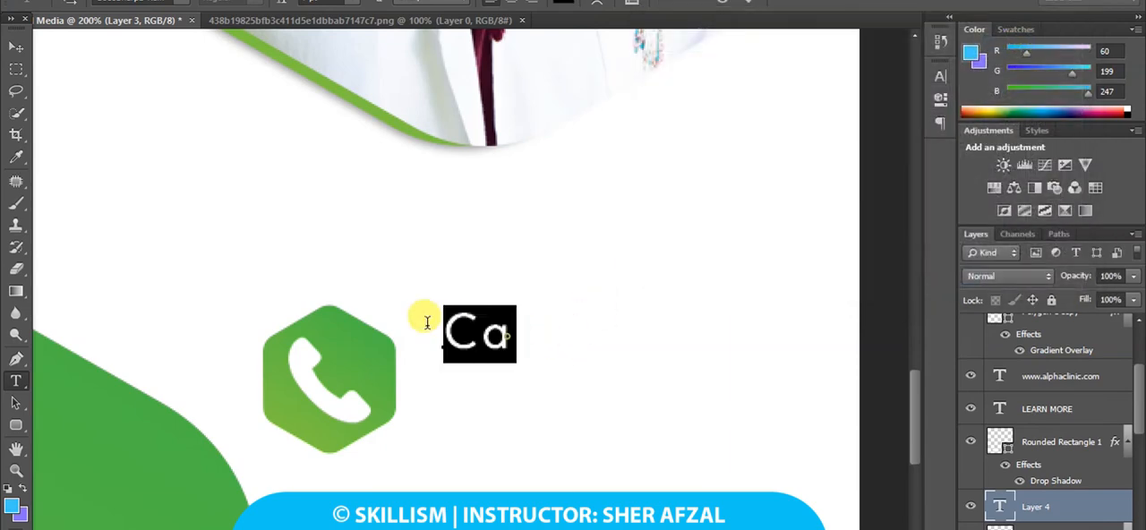
pyautogui.click(940, 76)
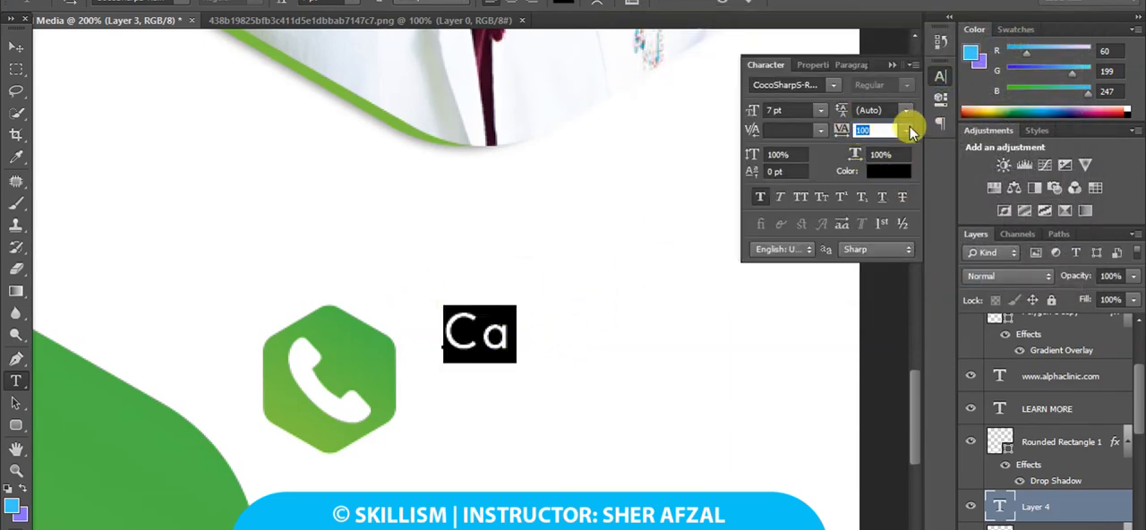
pyautogui.click(906, 129)
pyautogui.click(885, 266)
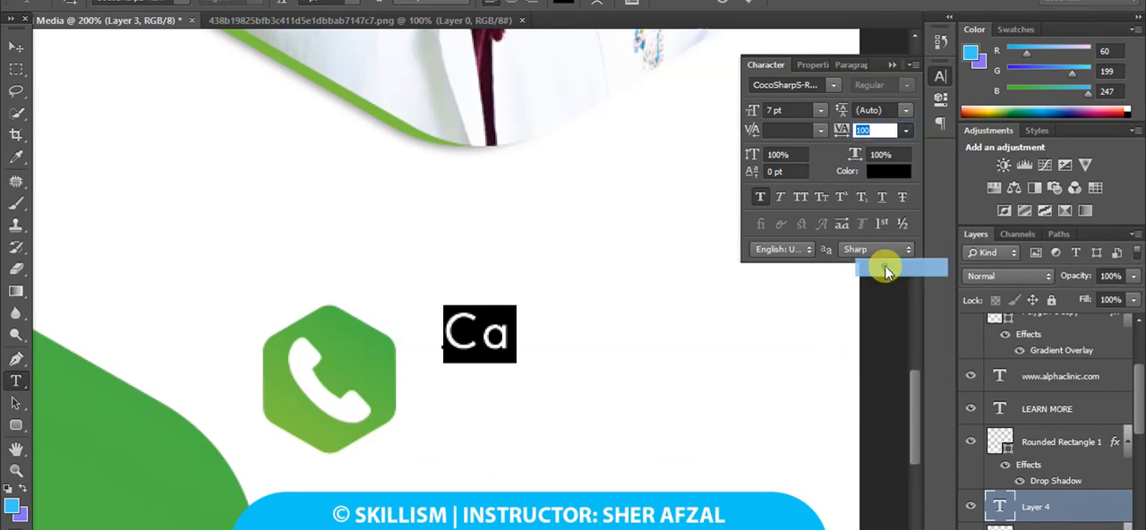
# Complete the new text line so it reads "Call us to find more", with a lowercase "us".
pyautogui.click(509, 342)
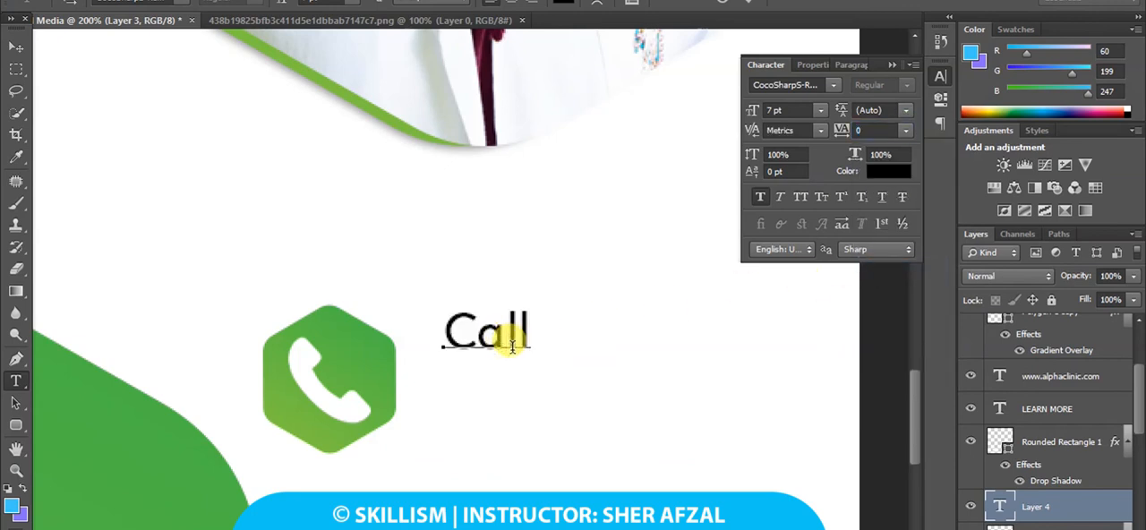
pyautogui.write('Us to')
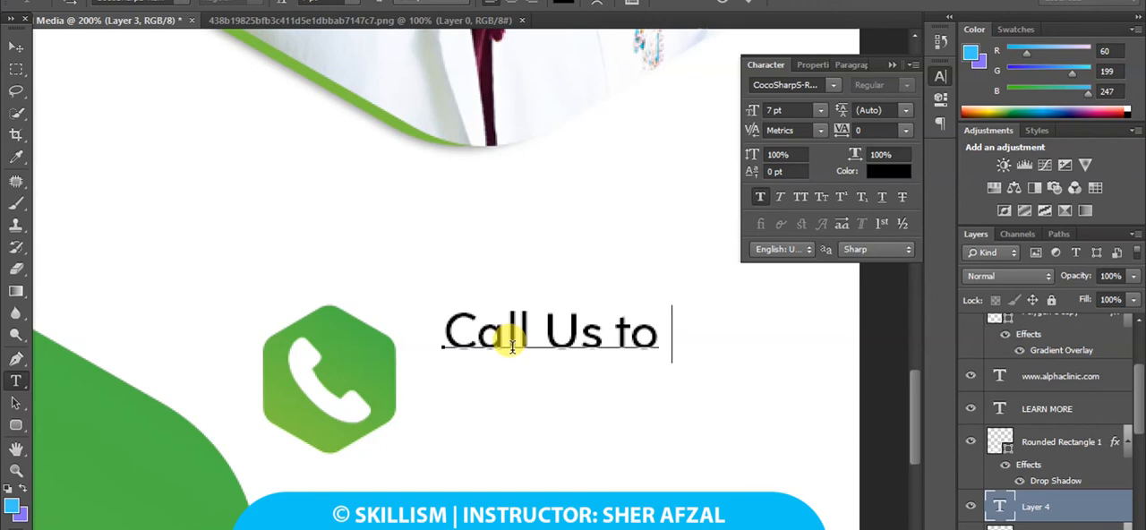
pyautogui.write(' find')
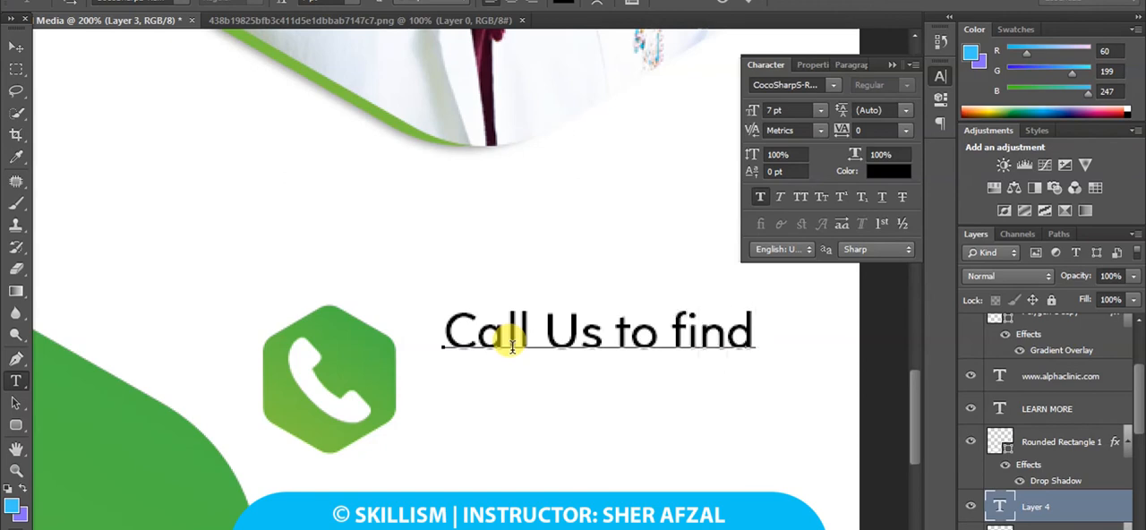
pyautogui.write(' Mo')
pyautogui.press('BackSpace')
pyautogui.press('BackSpace')
pyautogui.press('BackSpace')
pyautogui.write('MOR')
pyautogui.press('BackSpace')
pyautogui.press('BackSpace')
pyautogui.press('BackSpace')
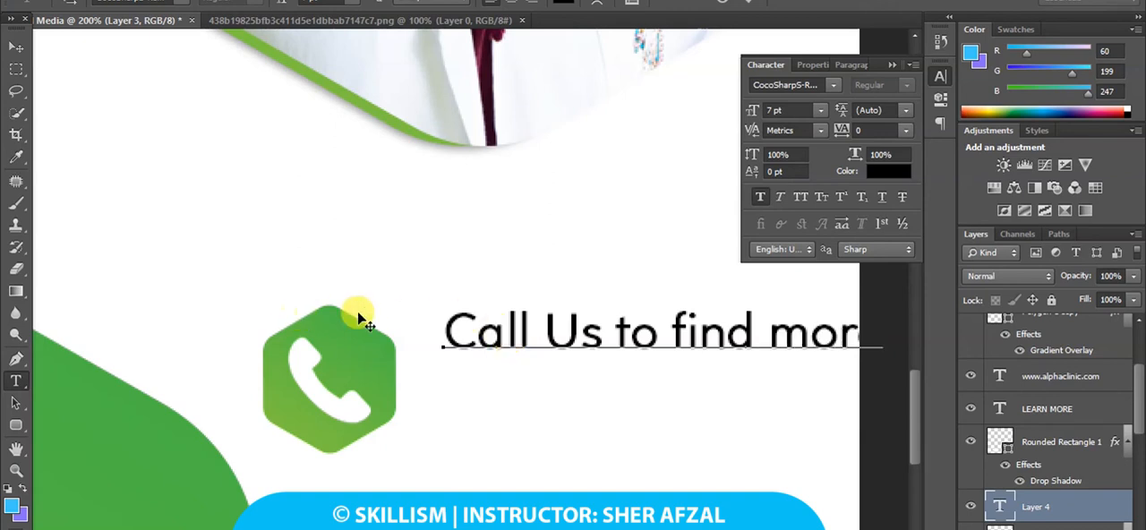
pyautogui.press('Delete')
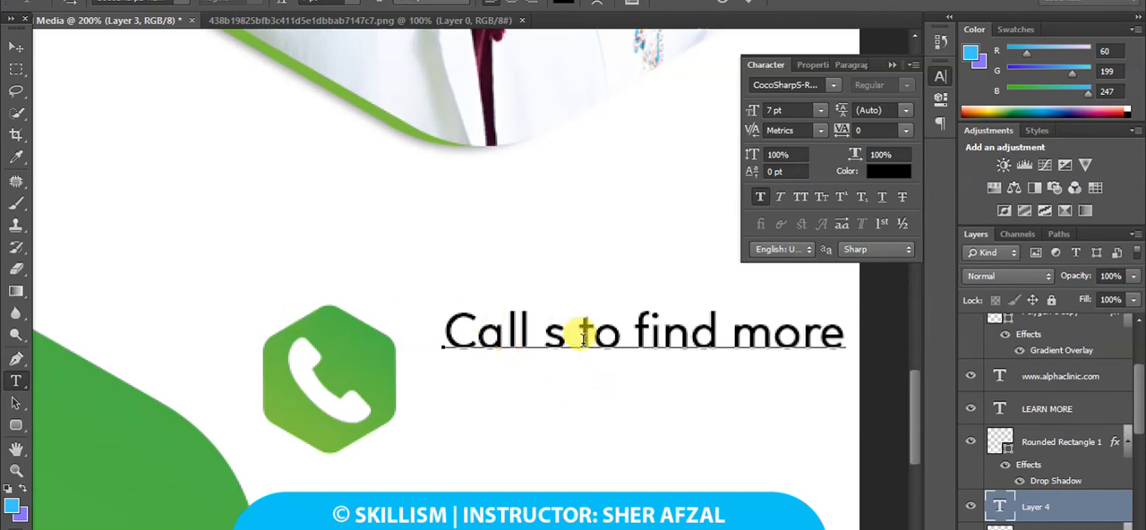
pyautogui.write('u')
# Set the "Call us to find more" text to 6 pt and move it close beside the phone hexagon.
pyautogui.hotkey('ctrl', 'a')
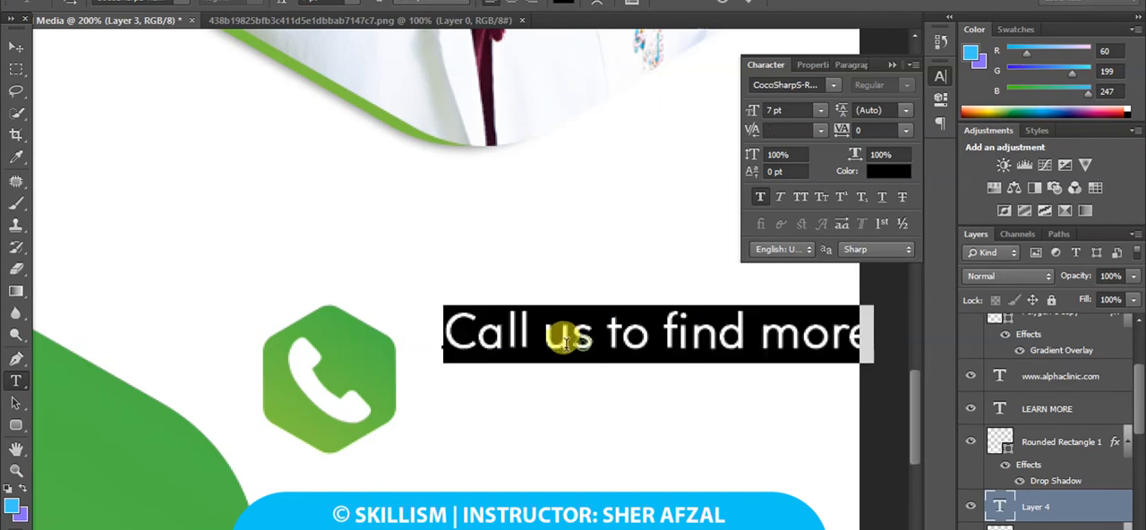
pyautogui.click(772, 108)
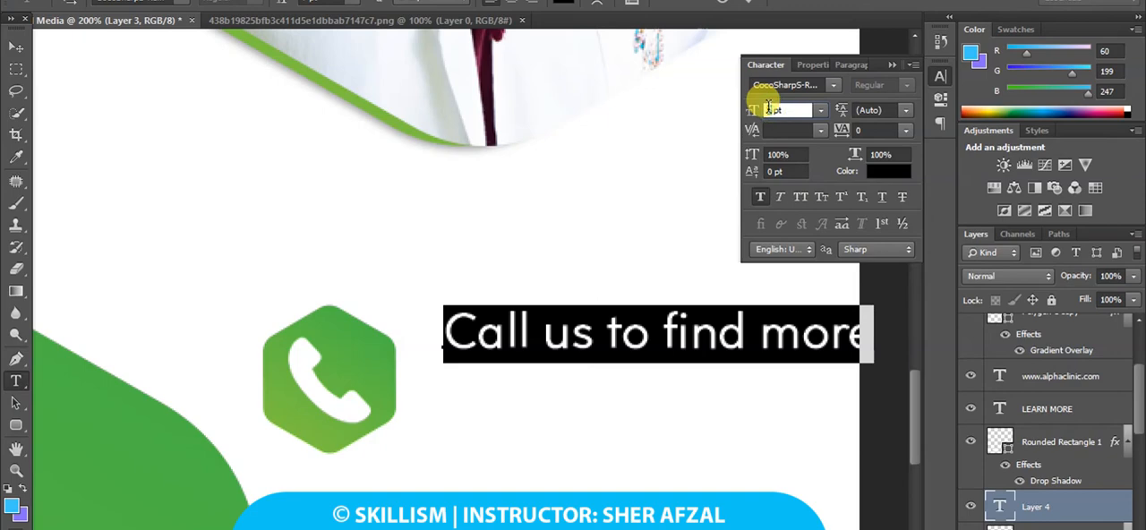
pyautogui.press('Down')
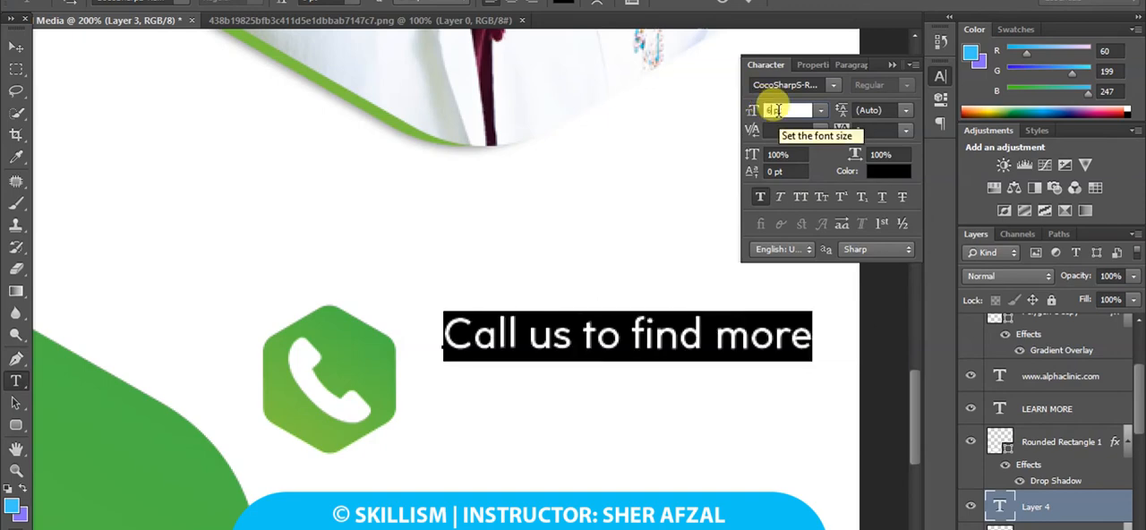
pyautogui.click(16, 46)
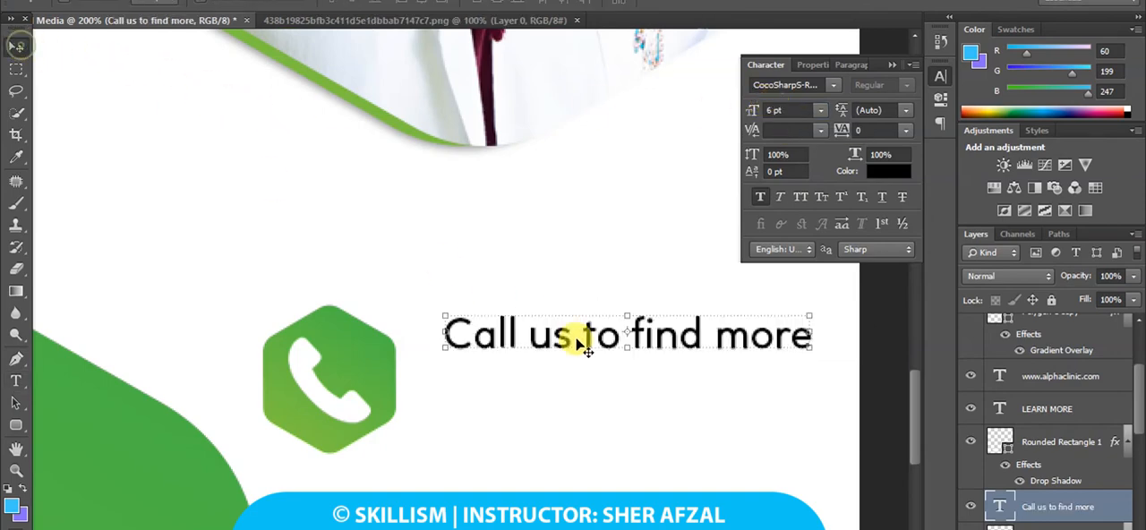
pyautogui.moveTo(574, 335); pyautogui.dragTo(537, 340)
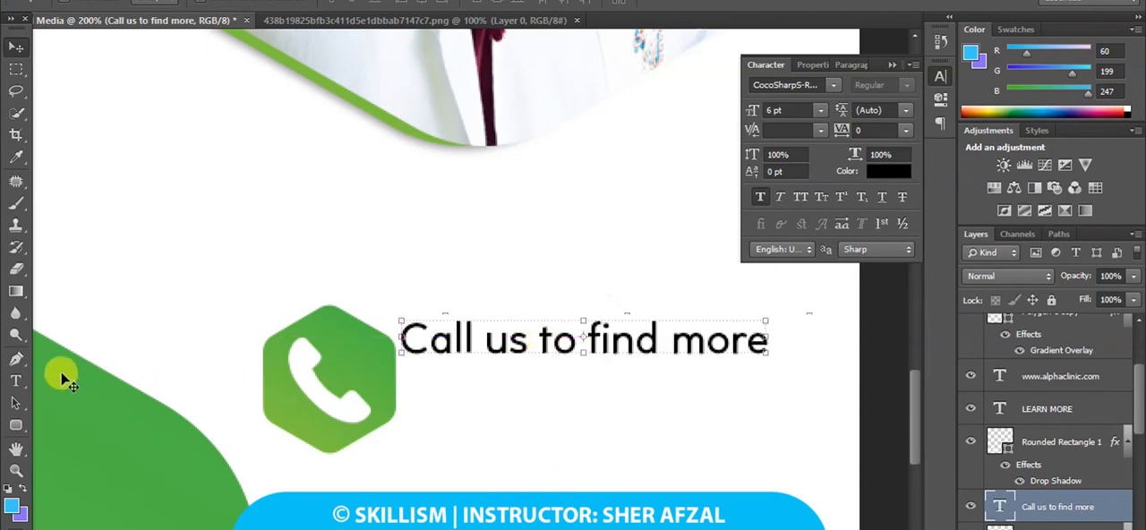
# Add the clinic's phone number as a separate text line below "Call us to find more" and set its size to 8 pt.
pyautogui.click(20, 379)
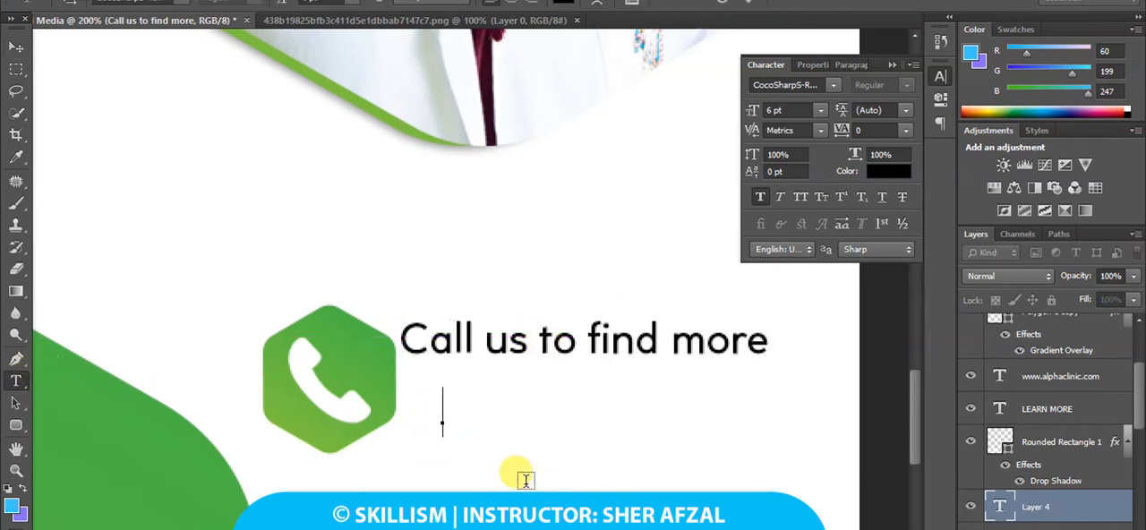
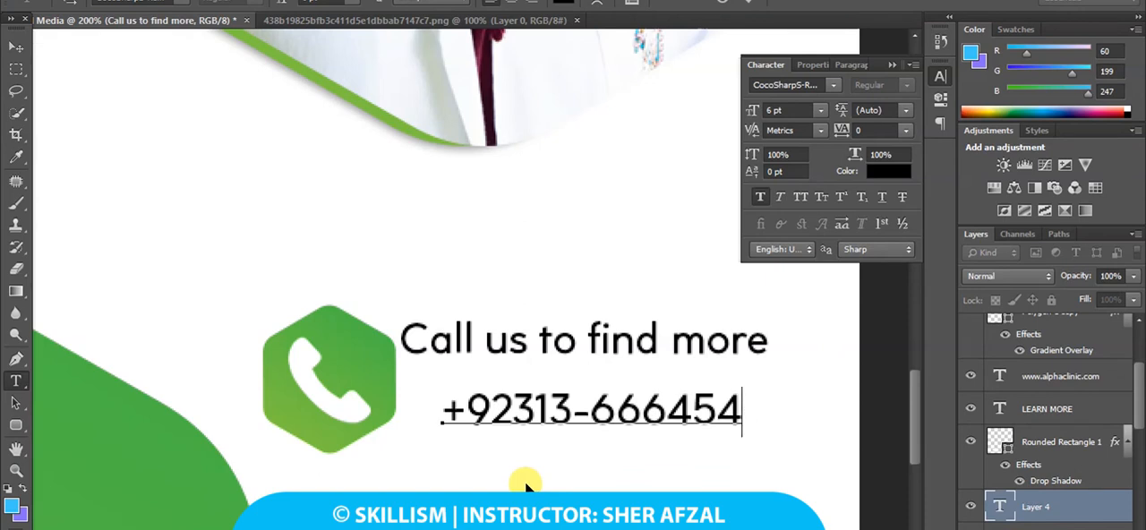
pyautogui.moveTo(739, 414); pyautogui.dragTo(448, 378)
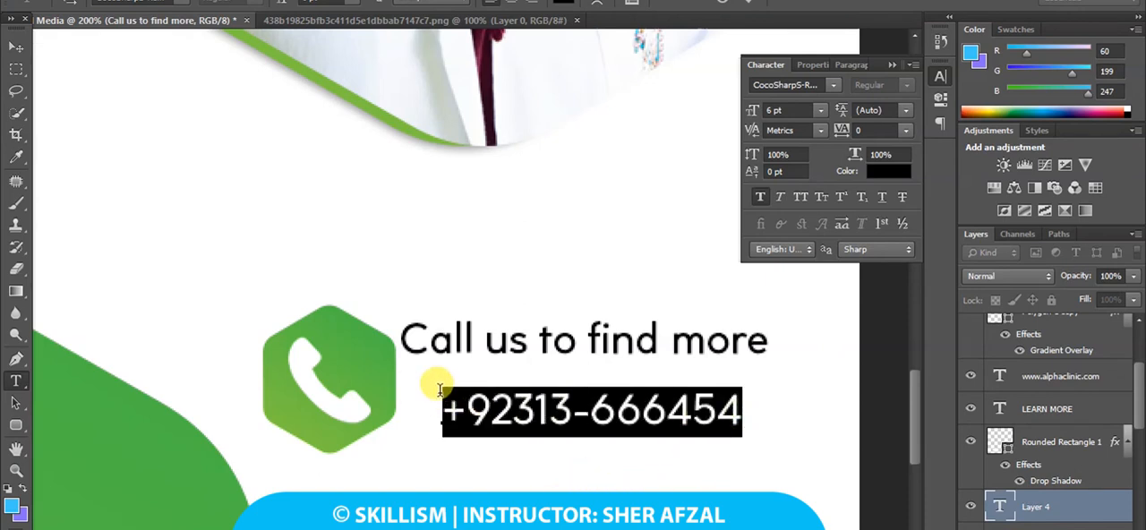
pyautogui.click(767, 111)
pyautogui.write('9 ')
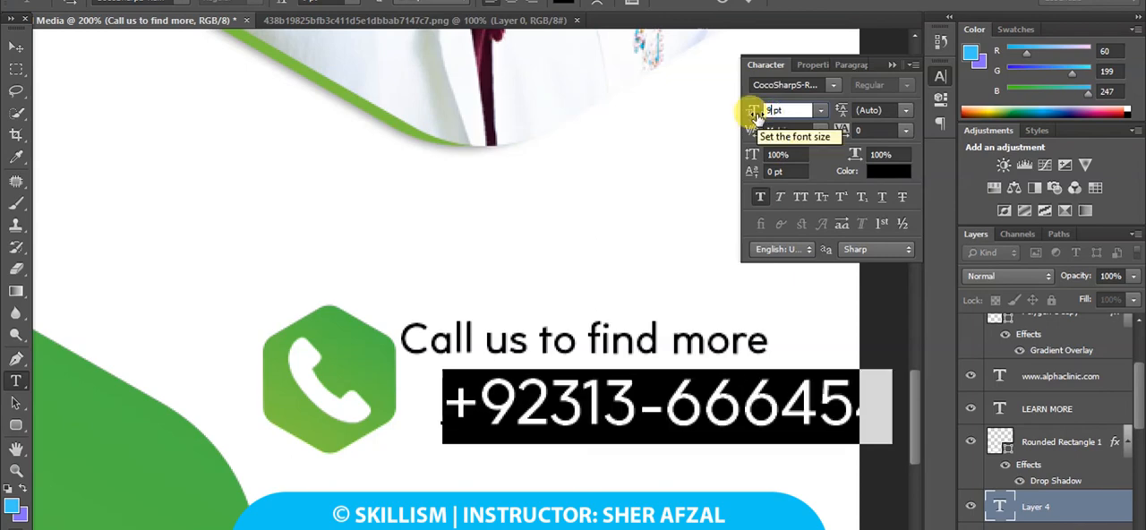
pyautogui.write('8')
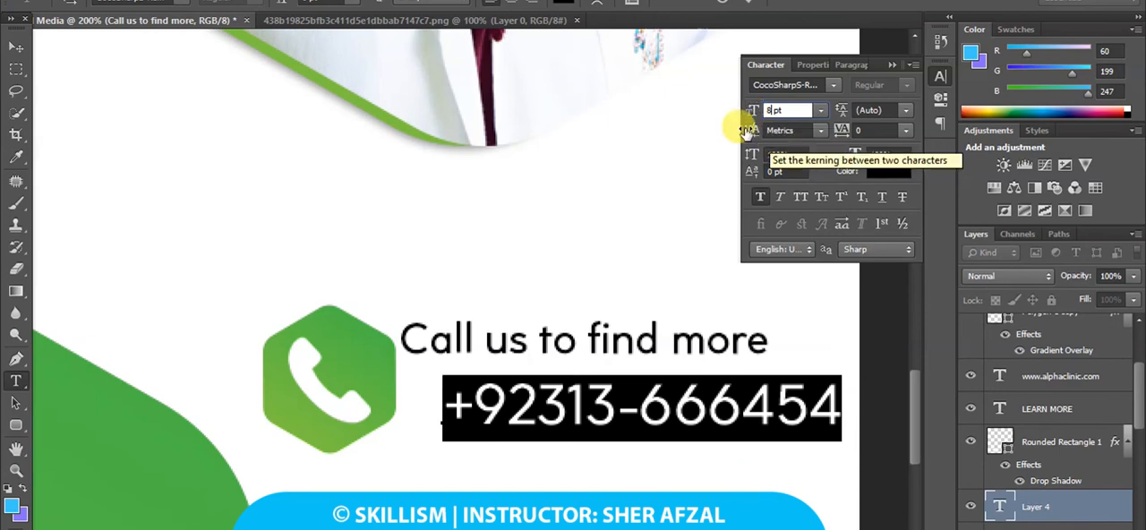
# Place the phone number beside the hexagon and centre the "Call us to find more" line directly above it.
pyautogui.click(16, 47)
pyautogui.moveTo(584, 410); pyautogui.dragTo(543, 390)
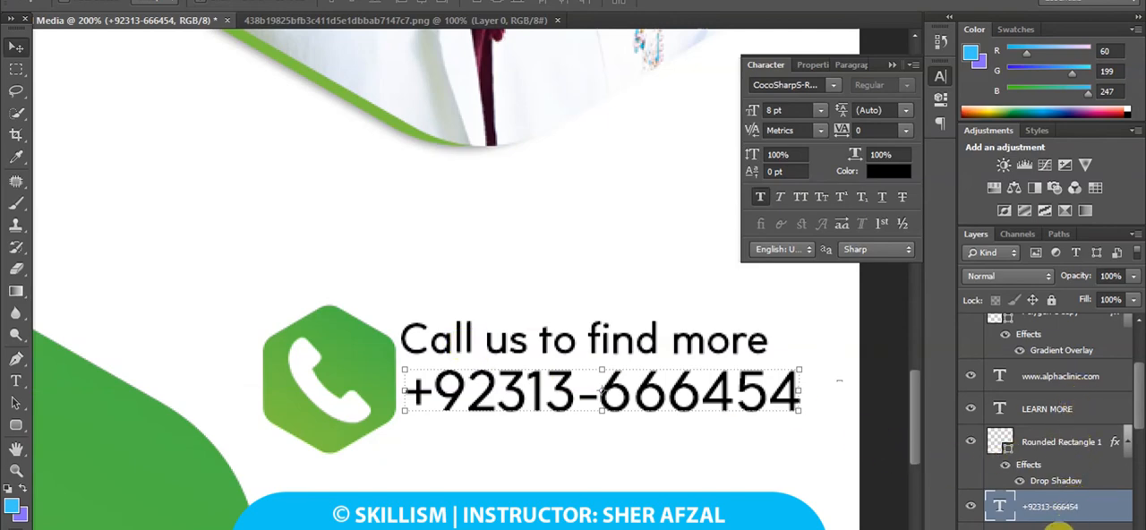
pyautogui.click(1057, 527)
pyautogui.moveTo(624, 342); pyautogui.dragTo(641, 340)
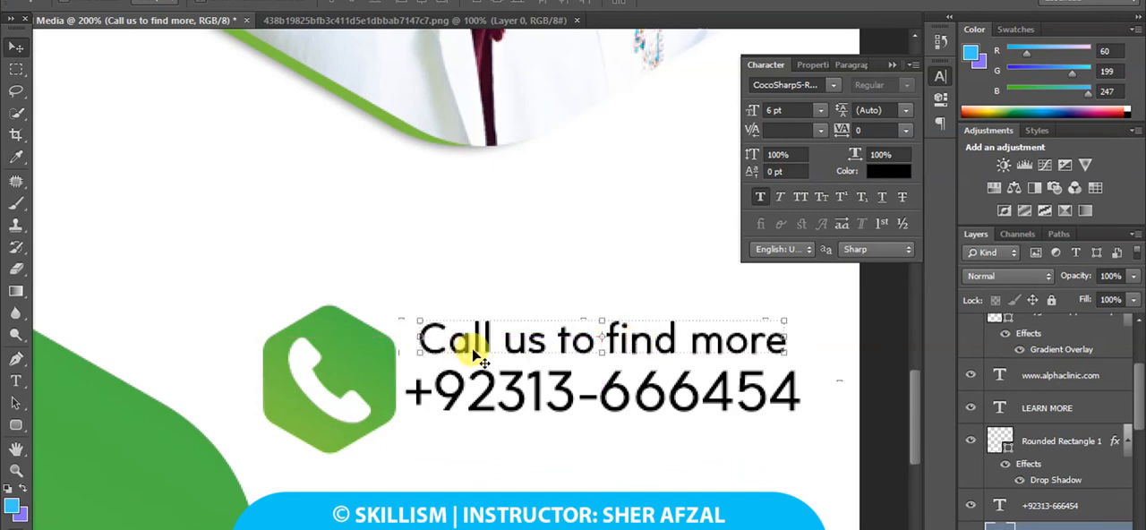
# Try a lowercase first letter in "Call us to find more" and restore the capital C.
pyautogui.click(16, 381)
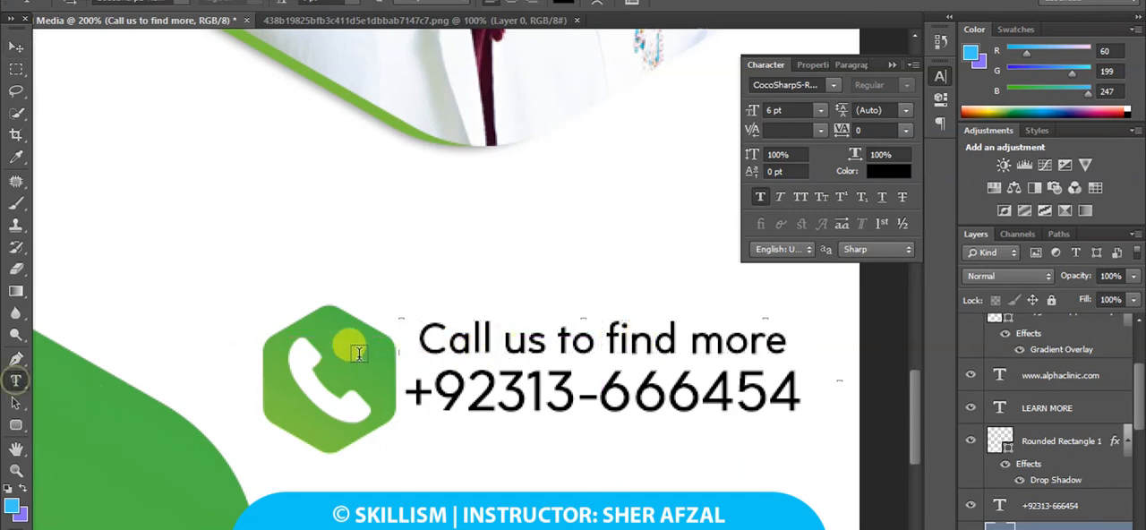
pyautogui.moveTo(439, 341)
pyautogui.mouseDown()
pyautogui.moveTo(403, 327)
pyautogui.moveTo(446, 348)
pyautogui.mouseUp()
pyautogui.click(402, 328)
pyautogui.write('c')
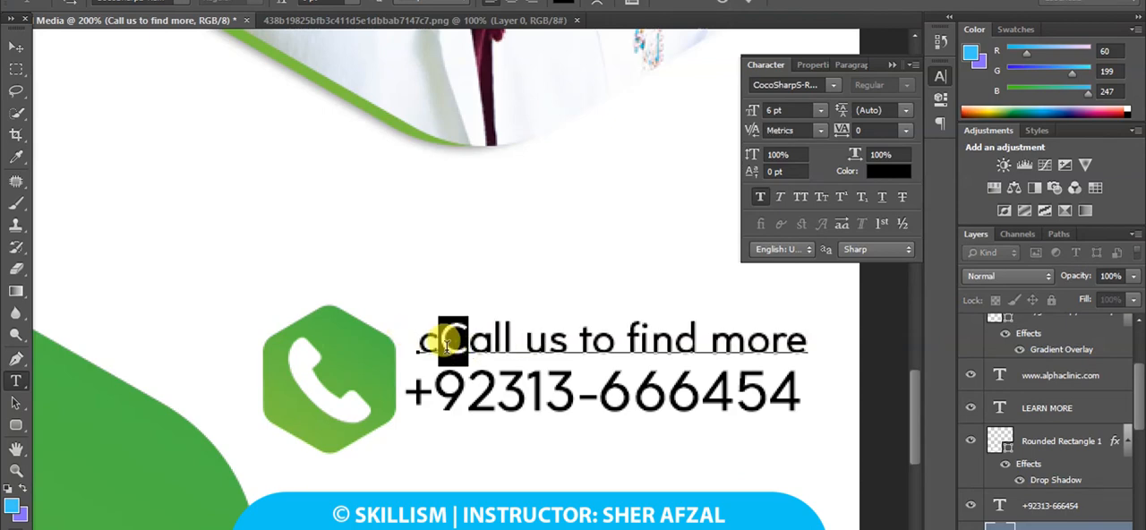
pyautogui.press('BackSpace')
pyautogui.press('BackSpace')
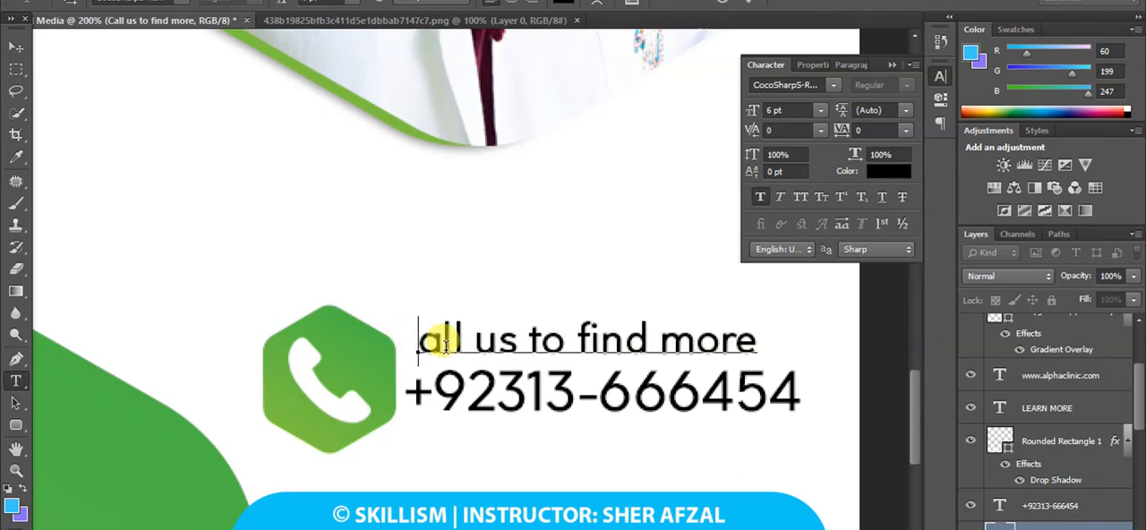
pyautogui.write('C')
pyautogui.click(17, 47)
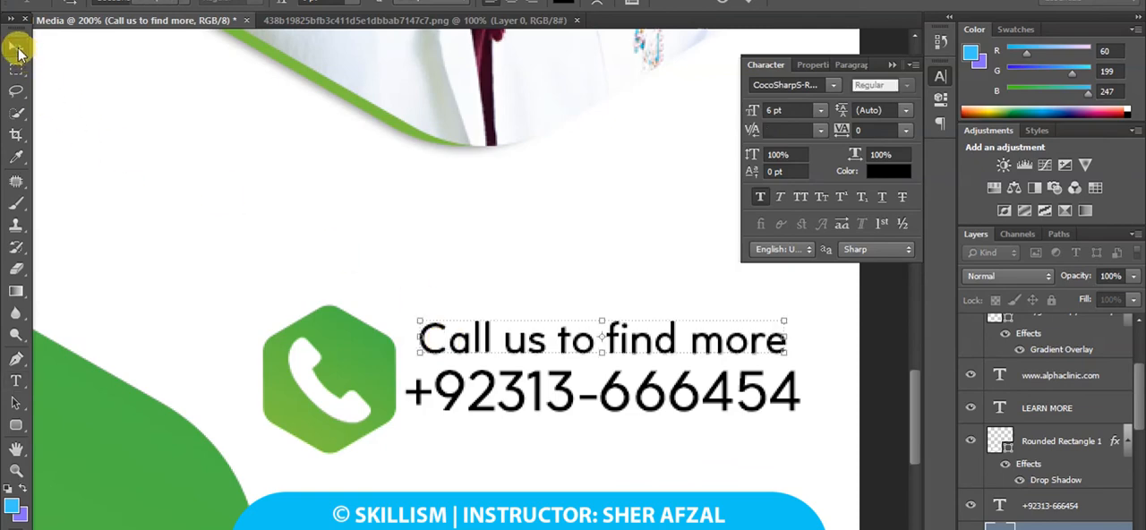
# Turn off the transform controls so the whole design can be viewed without a bounding box around the selected text.
pyautogui.hotkey('ctrl', '-')
pyautogui.hotkey('ctrl', '-')
pyautogui.hotkey('ctrl', '-')
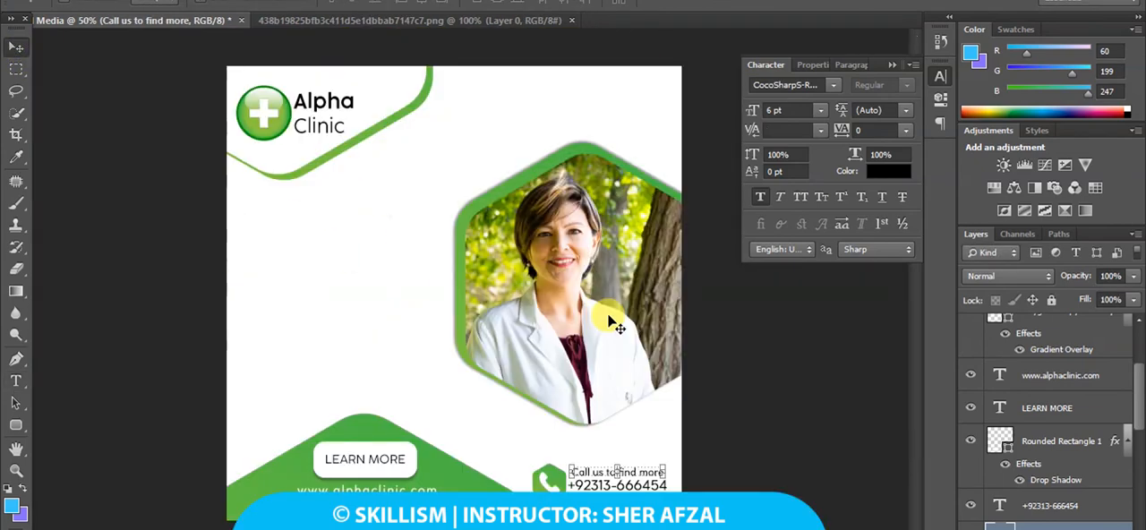
pyautogui.click(232, 2)
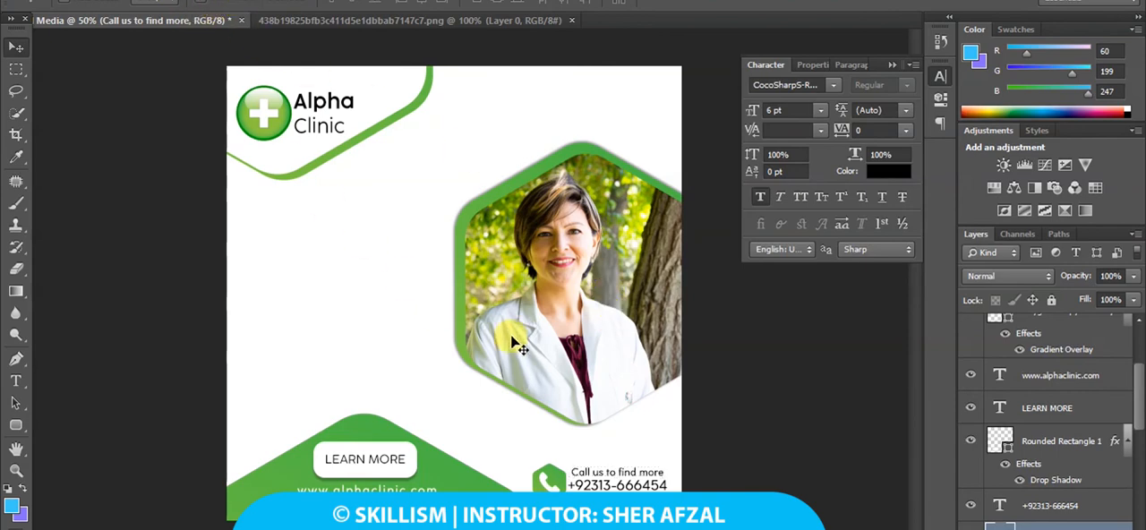
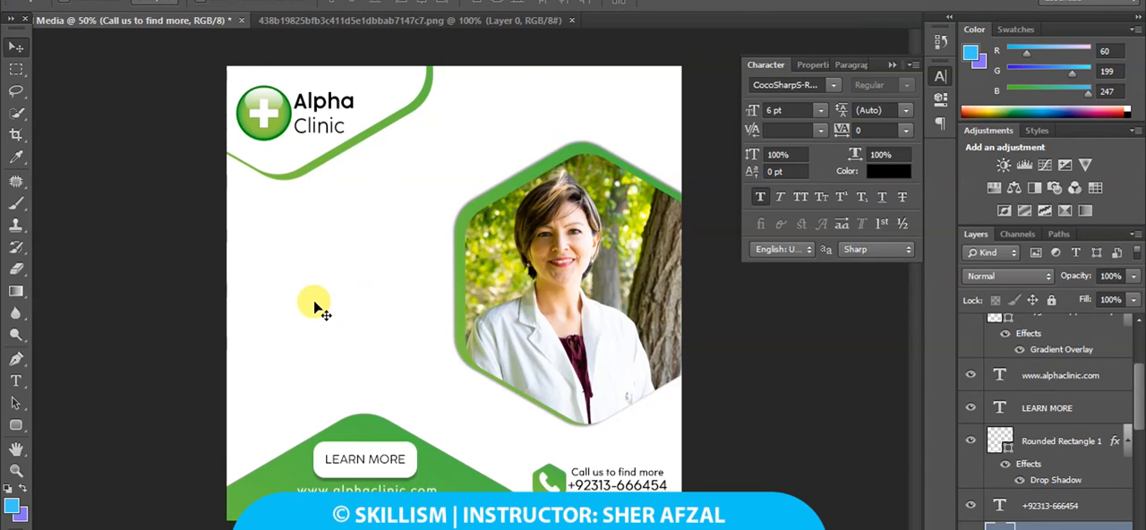
# Add the headline "FREE CLINIC" at 30 pt in the empty white area beside the doctor photo.
pyautogui.click(16, 381)
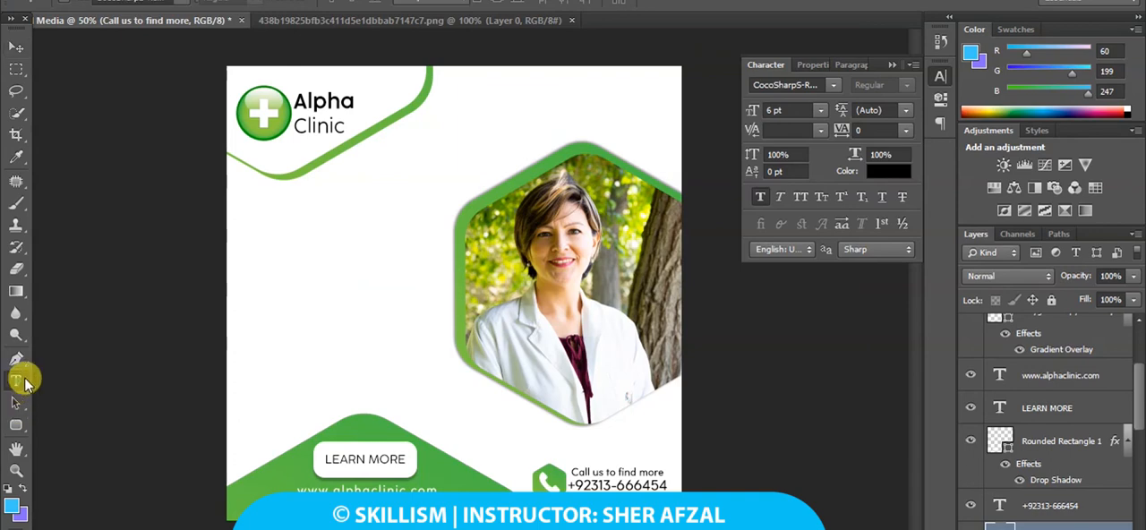
pyautogui.click(266, 286)
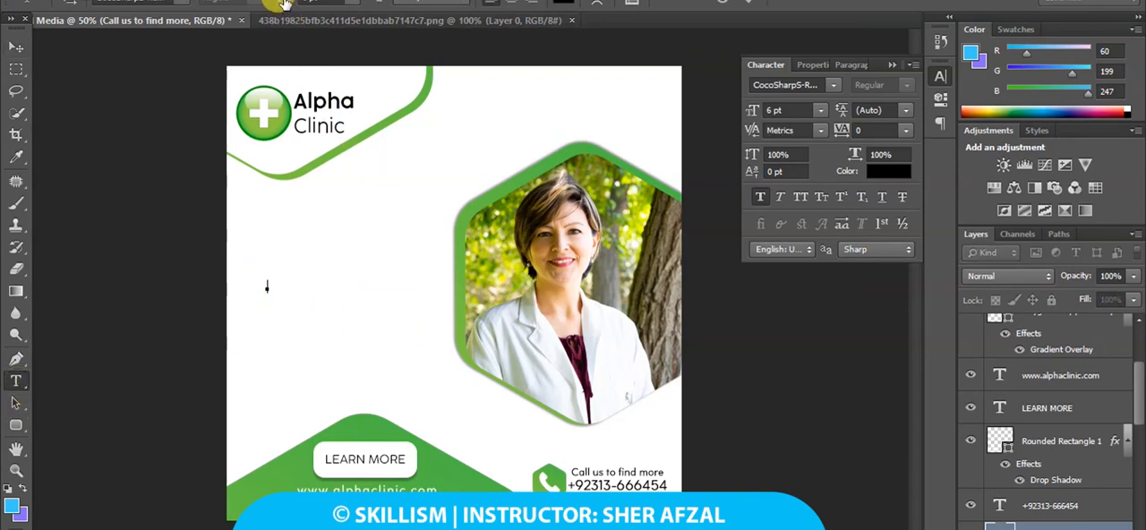
pyautogui.moveTo(279, 2); pyautogui.dragTo(312, 9)
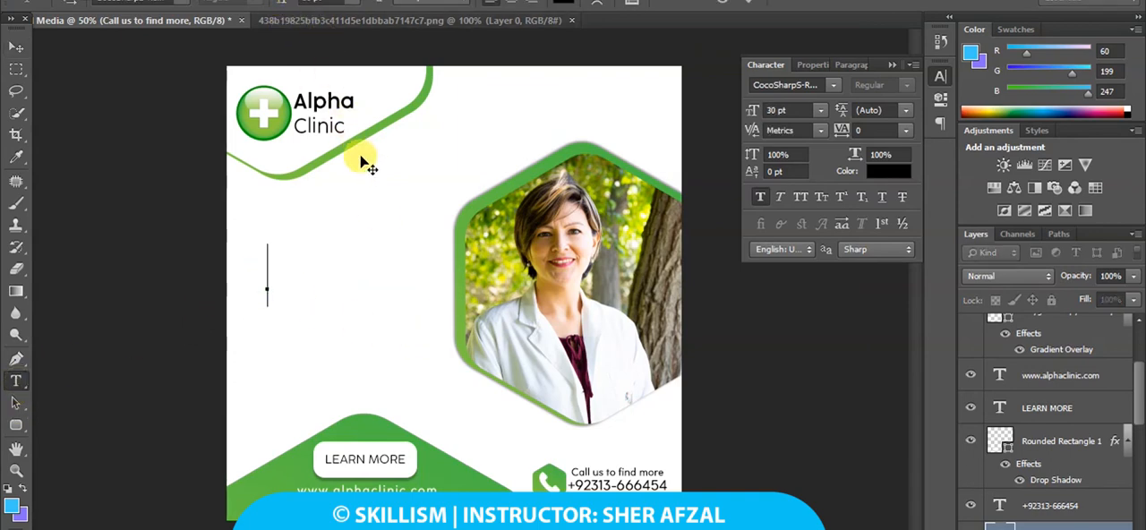
pyautogui.write('fR')
pyautogui.press('BackSpace')
pyautogui.press('BackSpace')
pyautogui.write('FREE')
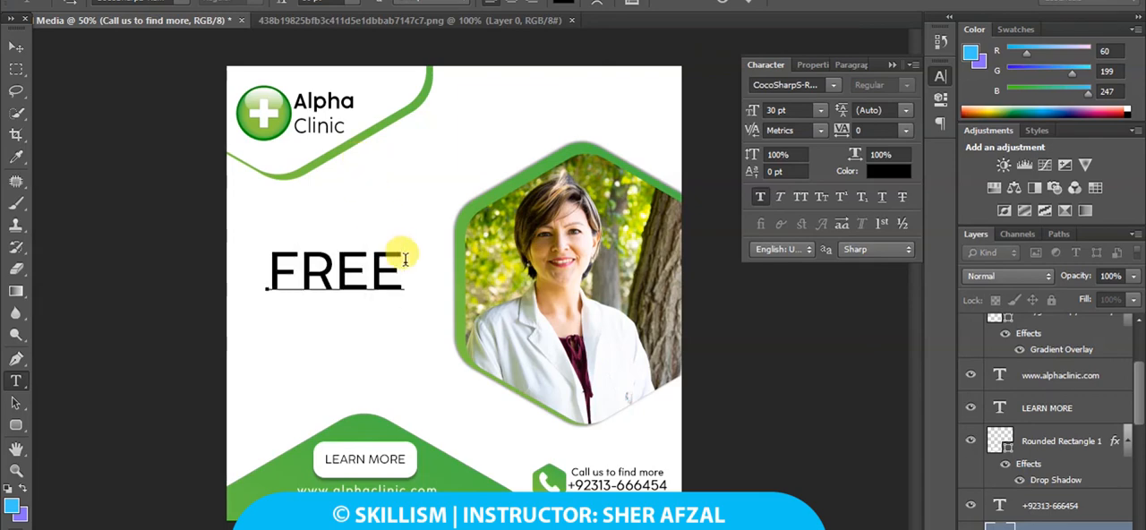
pyautogui.write(' CLI')
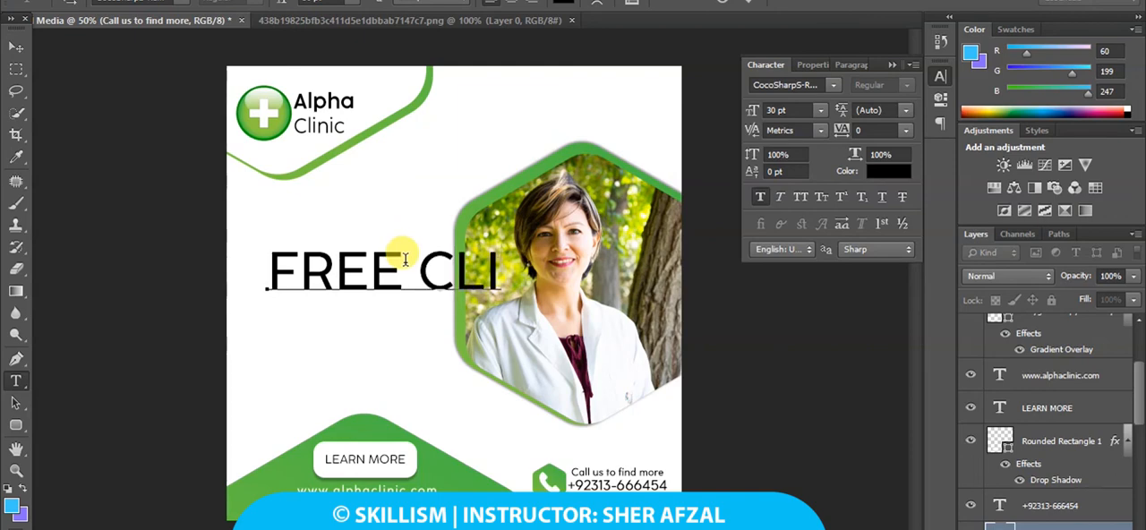
pyautogui.write('NIC')
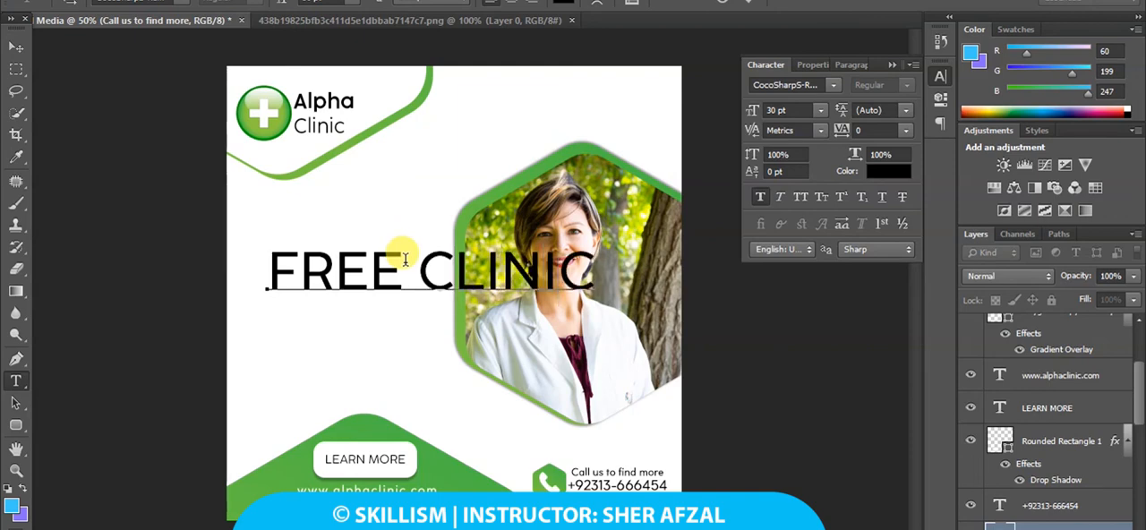
# Style the headline in CocoSharpXL-Heavy at 16 pt without faux bold and shift it slightly up toward the canvas edge.
pyautogui.moveTo(594, 265); pyautogui.dragTo(268, 259)
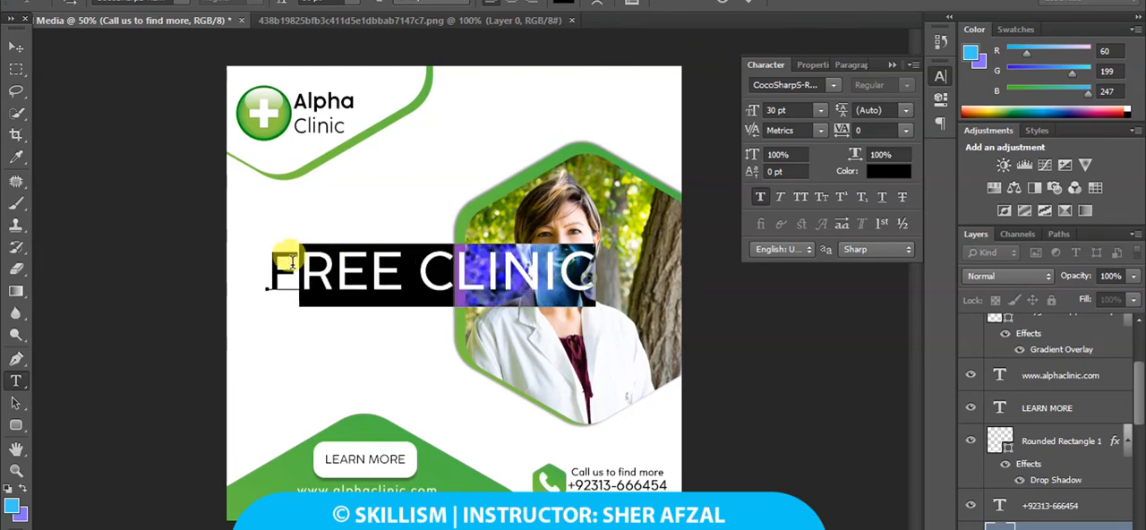
pyautogui.click(835, 86)
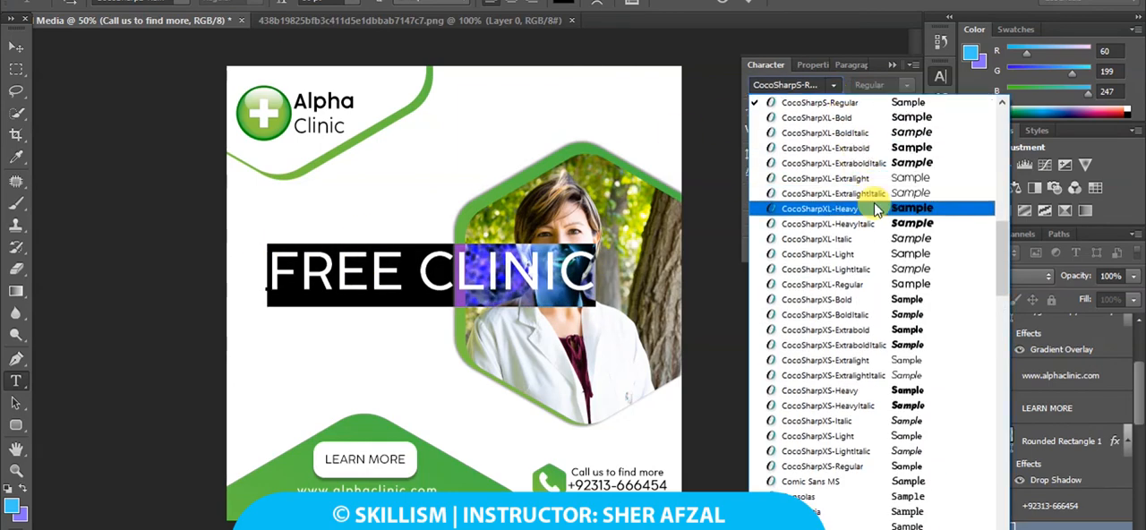
pyautogui.click(874, 206)
pyautogui.click(760, 198)
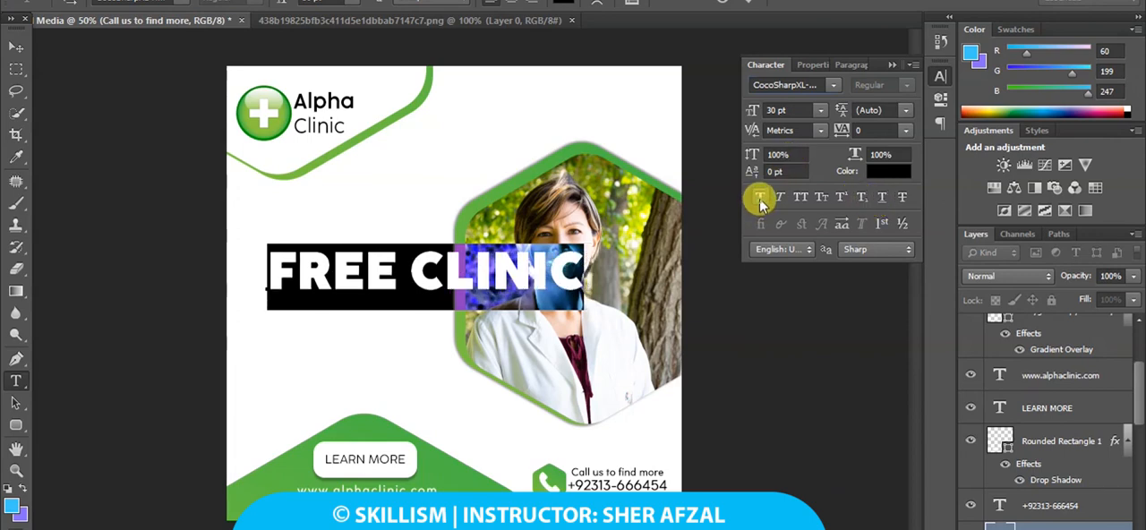
pyautogui.moveTo(744, 105); pyautogui.dragTo(737, 104)
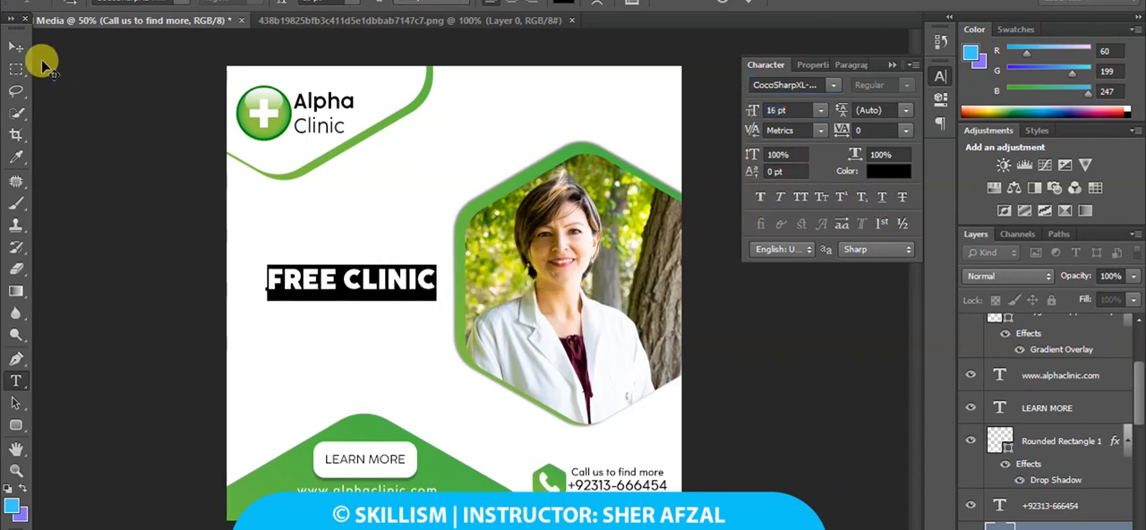
pyautogui.click(22, 50)
pyautogui.moveTo(396, 282); pyautogui.dragTo(385, 263)
# Change the "FREE CLINIC" font to CocoSharpXS-Regular and apply faux bold.
pyautogui.click(833, 84)
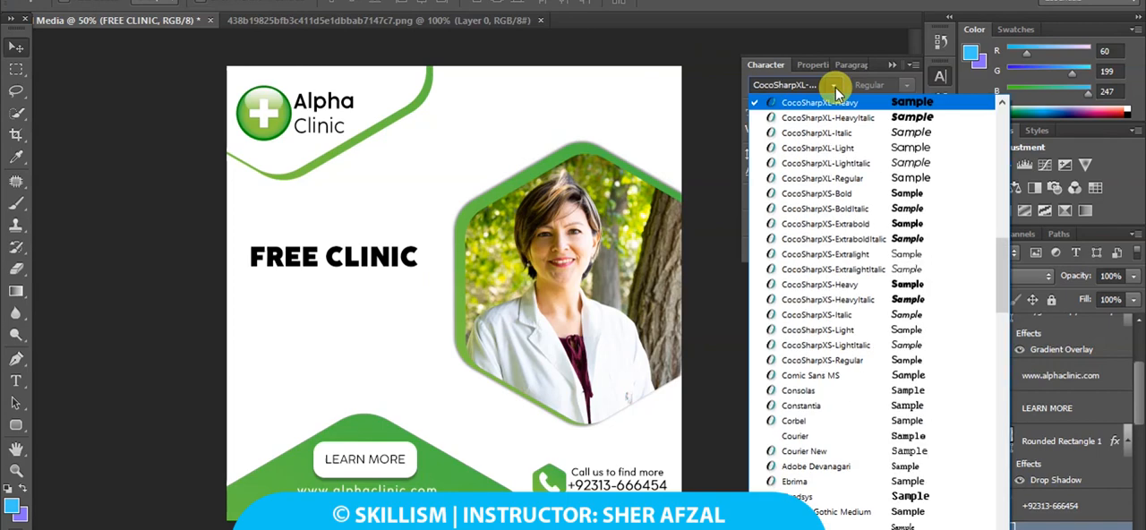
pyautogui.click(892, 363)
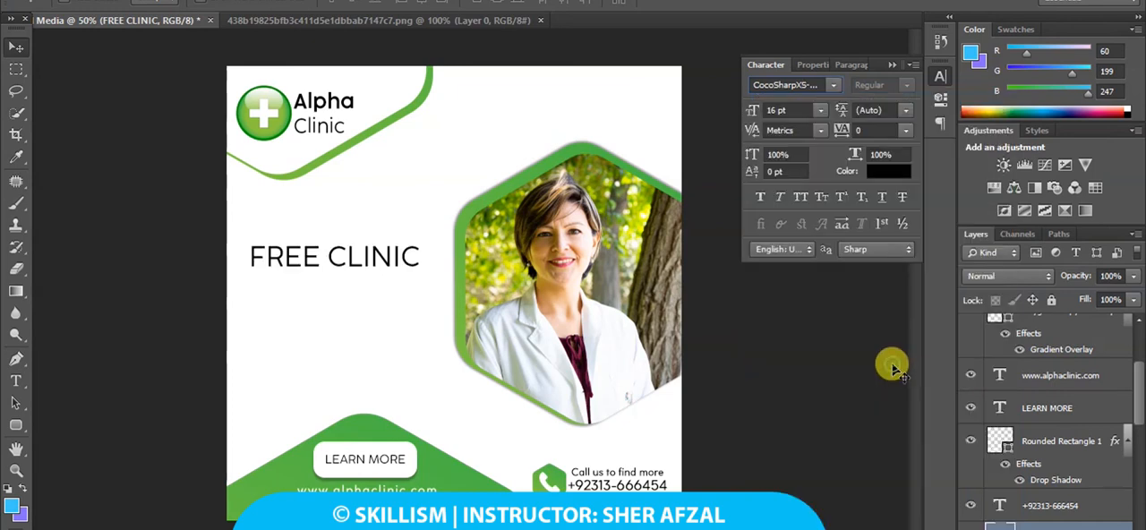
pyautogui.click(761, 199)
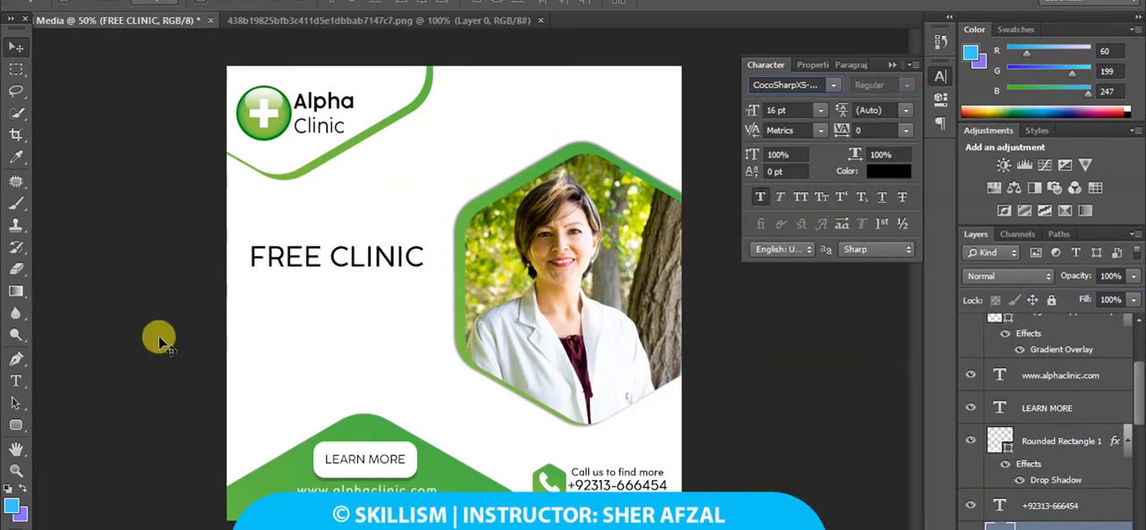
# Add a separate text line below the headline reading "by Dr." followed by the doctor's full name.
pyautogui.click(28, 381)
pyautogui.click(268, 347)
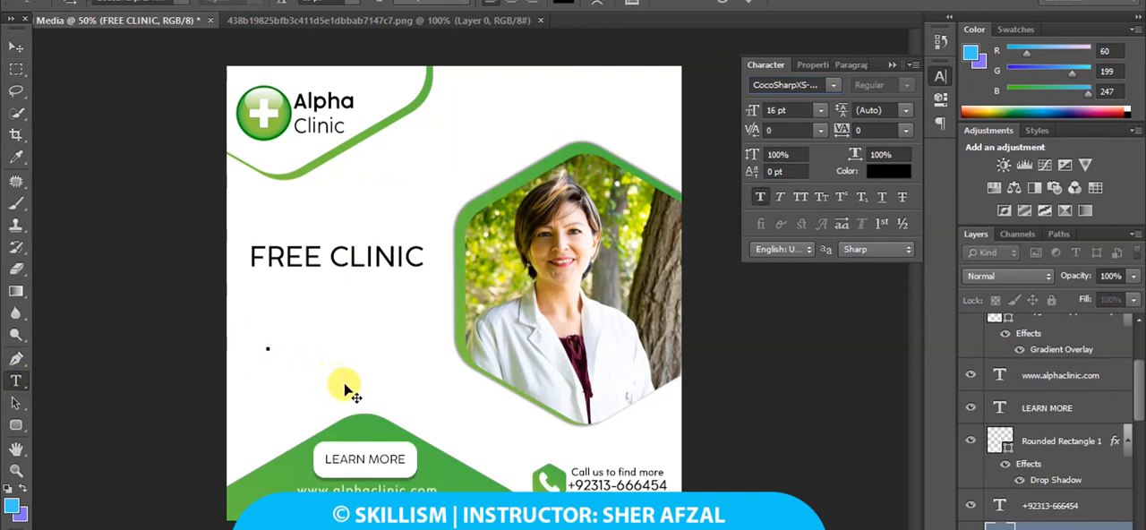
pyautogui.write('by Dr')
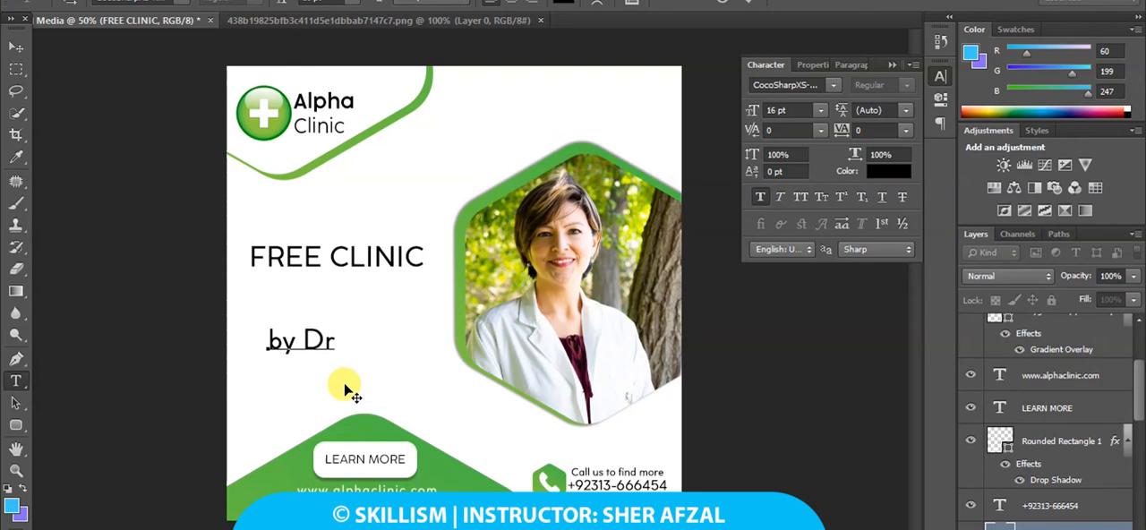
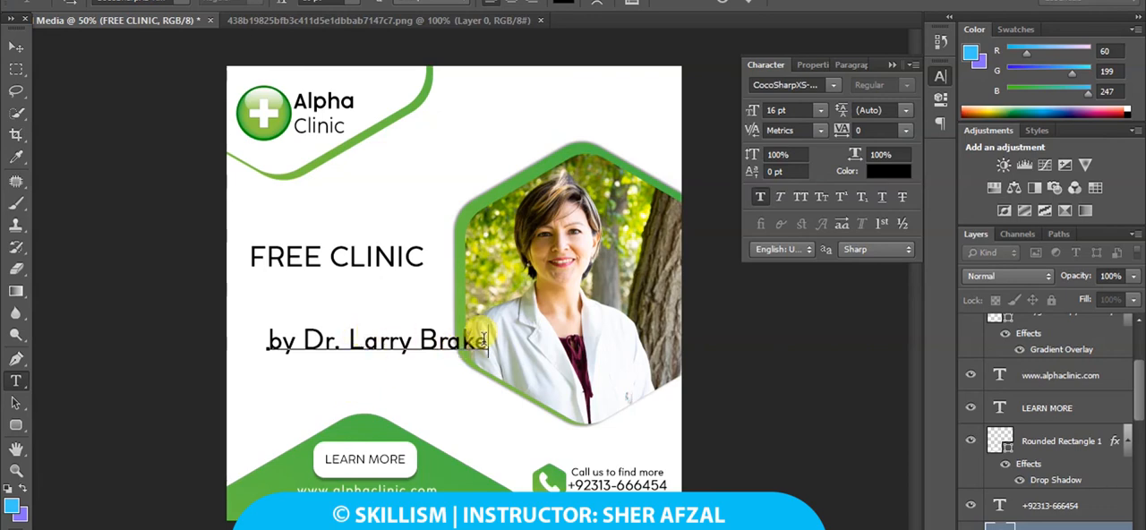
# Set the doctor's name line to 9 pt faux italic and place it directly under "FREE CLINIC", aligned to the headline's right end.
pyautogui.moveTo(484, 340); pyautogui.dragTo(174, 328)
pyautogui.click(777, 110)
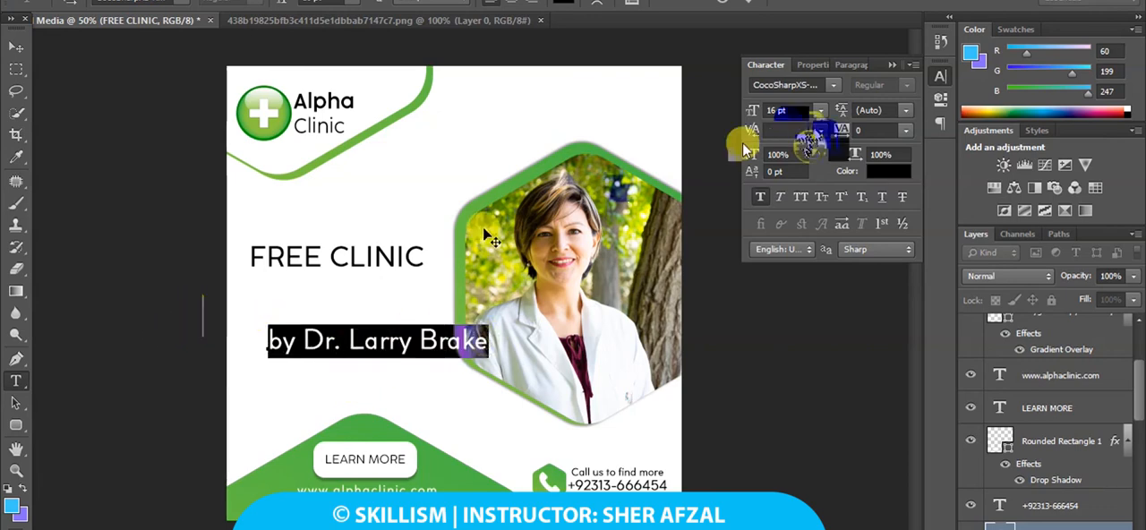
pyautogui.moveTo(751, 113); pyautogui.dragTo(740, 113)
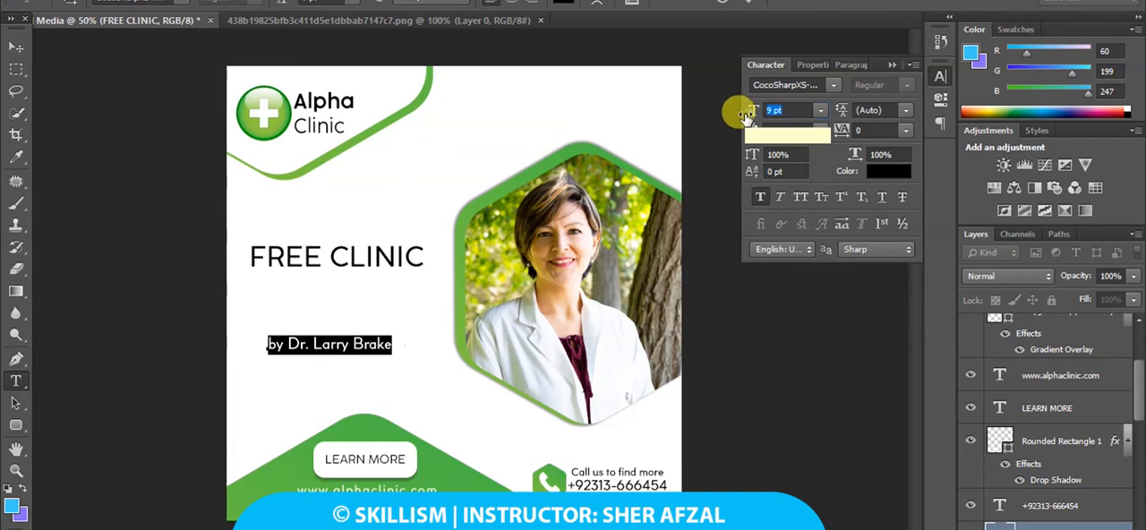
pyautogui.click(780, 198)
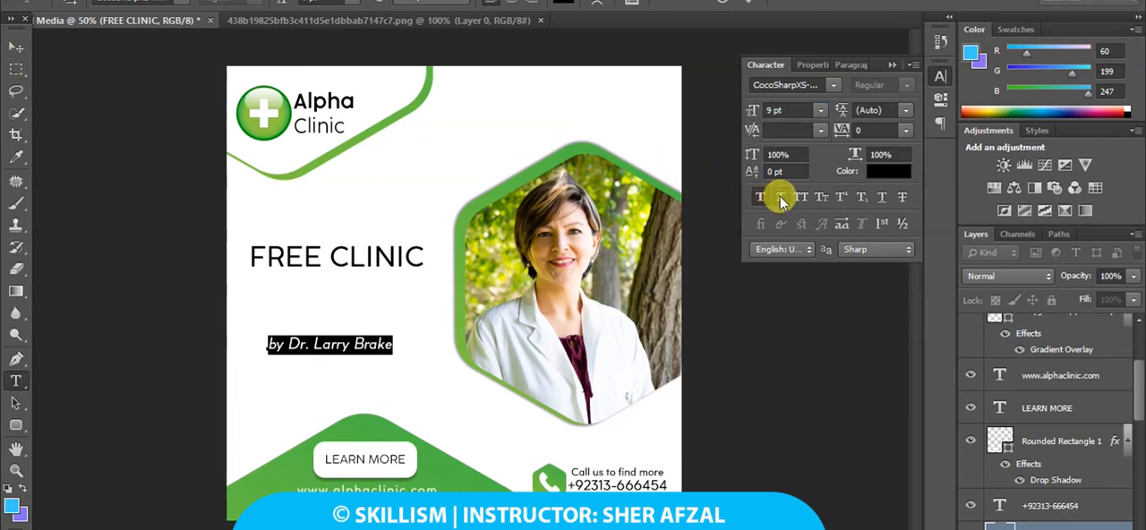
pyautogui.click(16, 47)
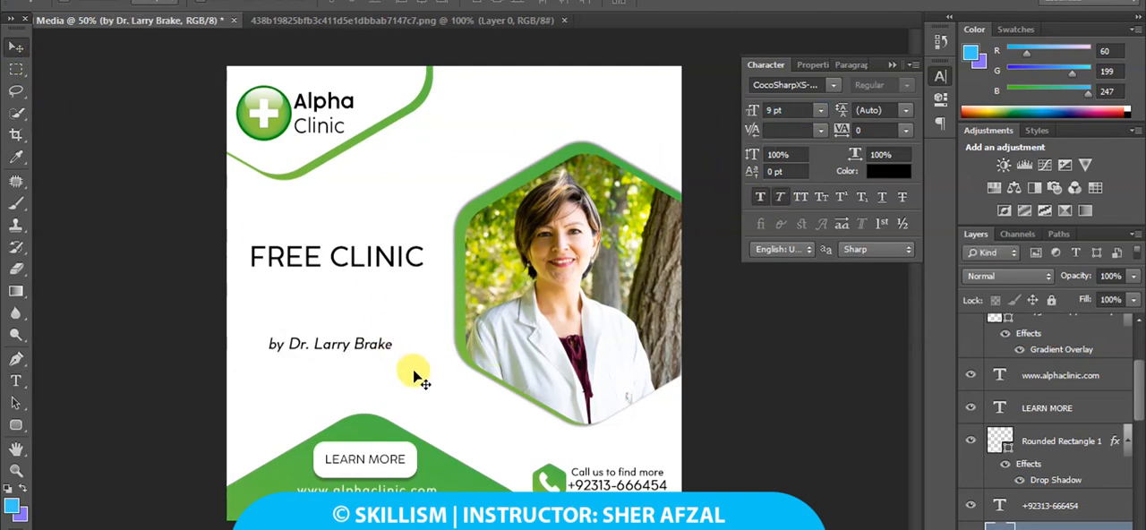
pyautogui.moveTo(413, 374); pyautogui.dragTo(444, 309)
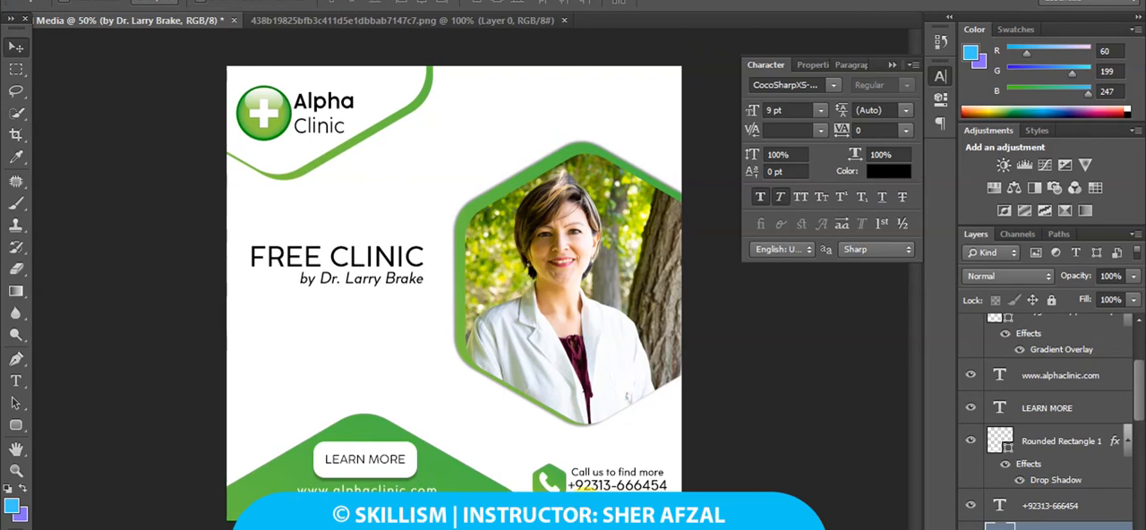
# Add a date text line "Sunday,28th,2021" in the space between the doctor's name and the LEARN MORE button.
pyautogui.click(16, 380)
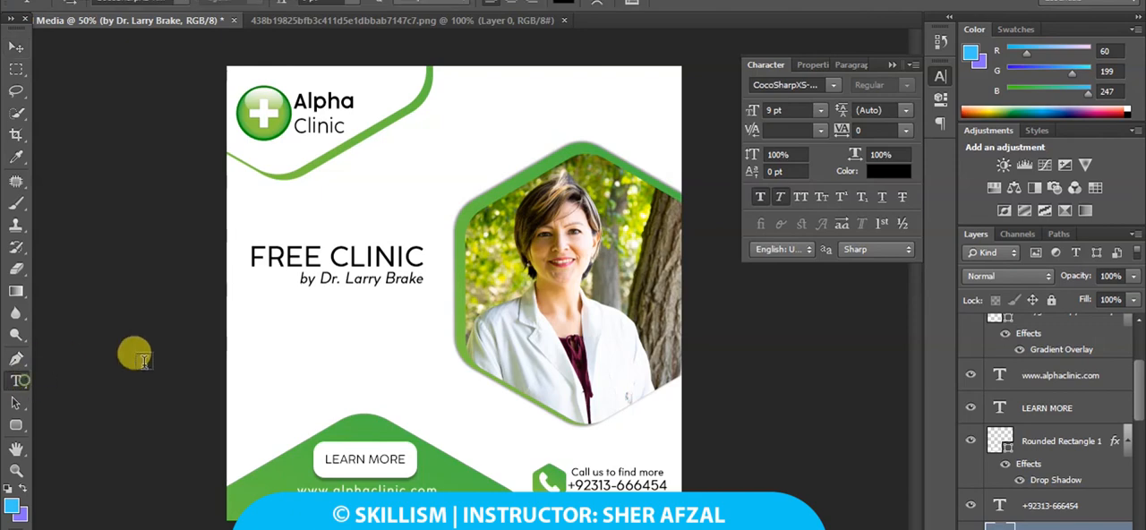
pyautogui.click(256, 345)
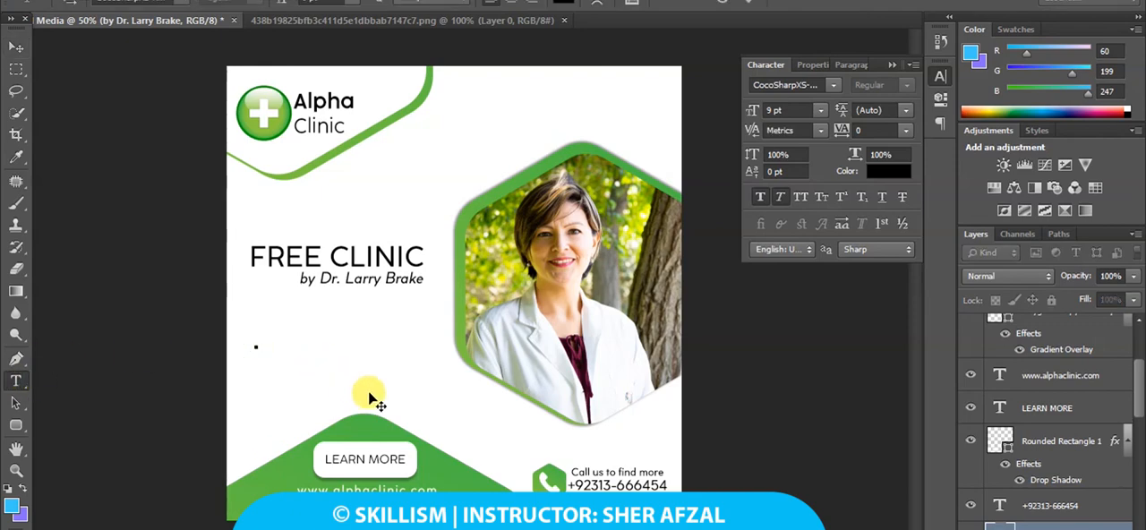
pyautogui.write('SUN')
pyautogui.press('BackSpace')
pyautogui.press('BackSpace')
pyautogui.write('un')
pyautogui.press('BackSpace')
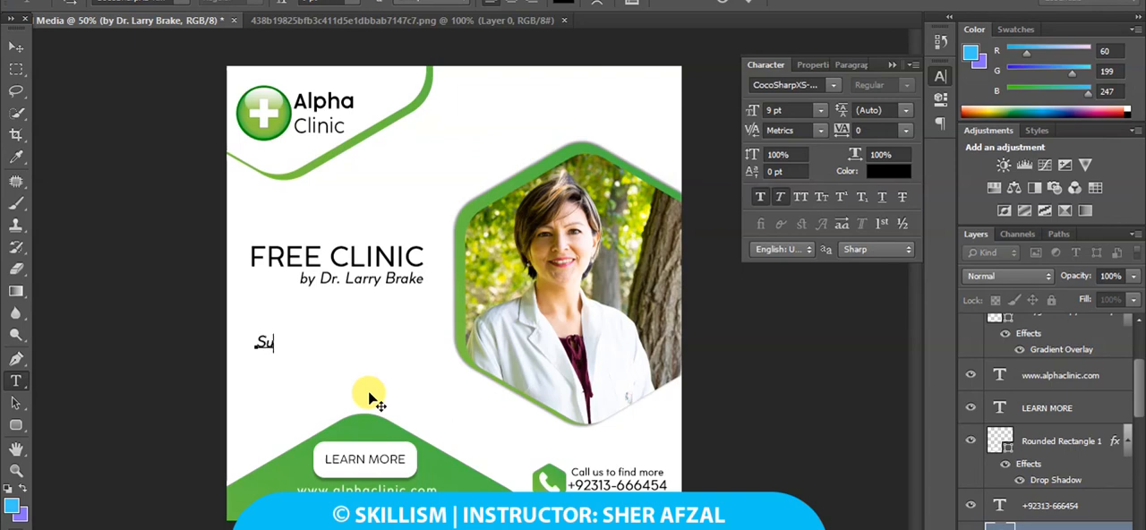
pyautogui.write('nday 2')
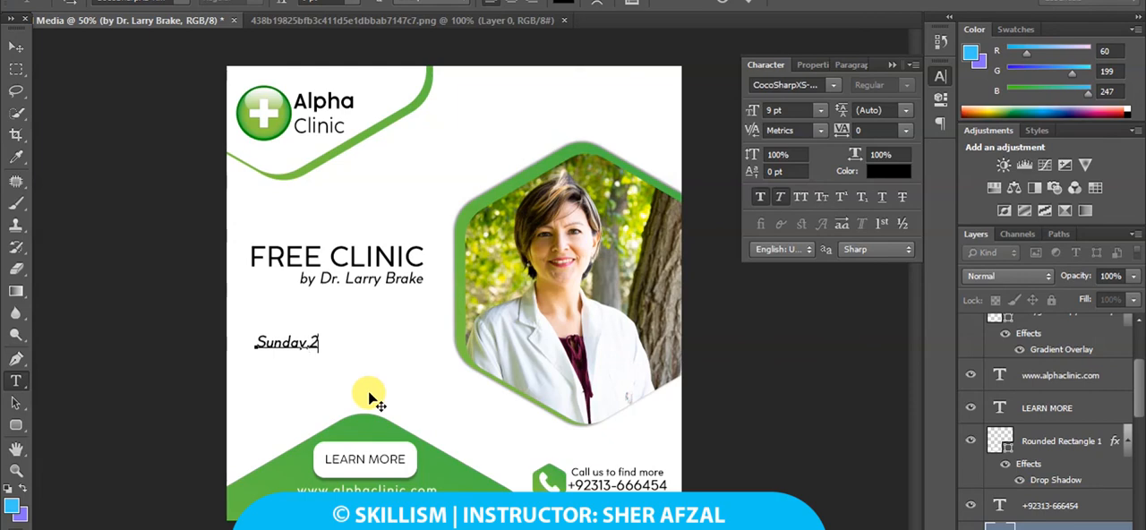
pyautogui.write('th,2021')
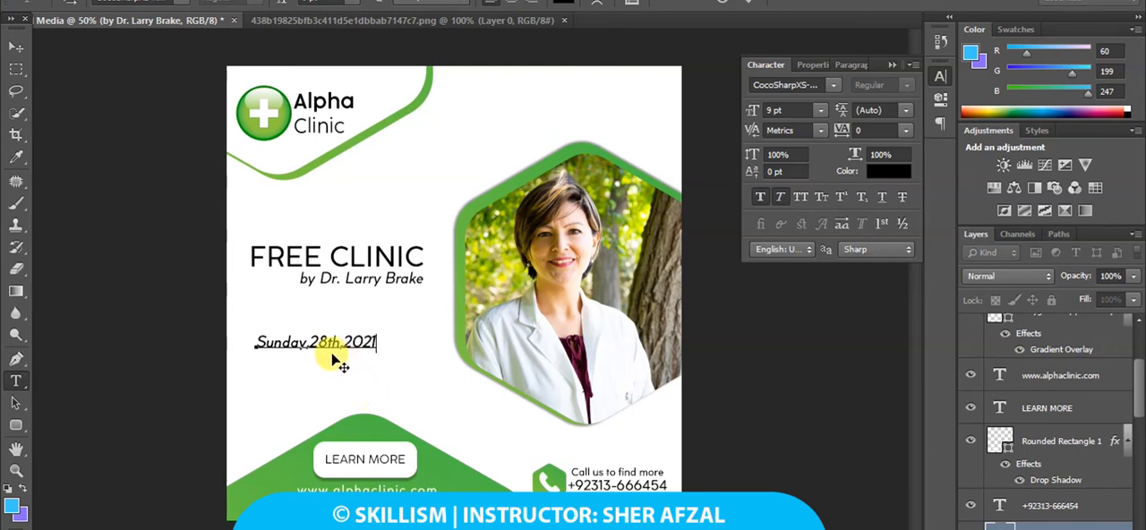
# Insert the month and remove the weekday so the date line reads "28th, March,2021".
pyautogui.press('BackSpace')
pyautogui.press('BackSpace')
pyautogui.press('BackSpace')
pyautogui.press('BackSpace')
pyautogui.press('BackSpace')
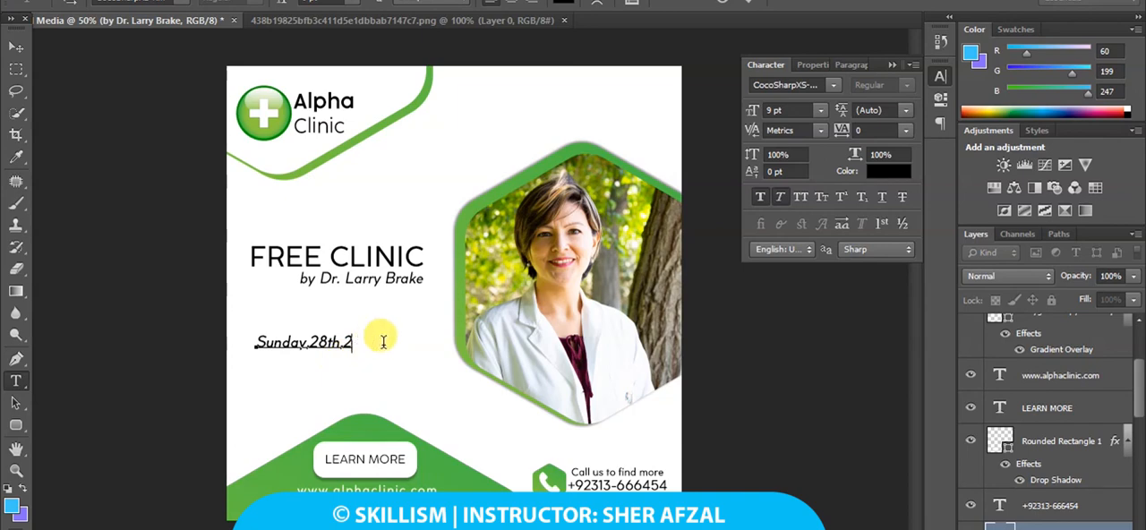
pyautogui.write(', March 2021')
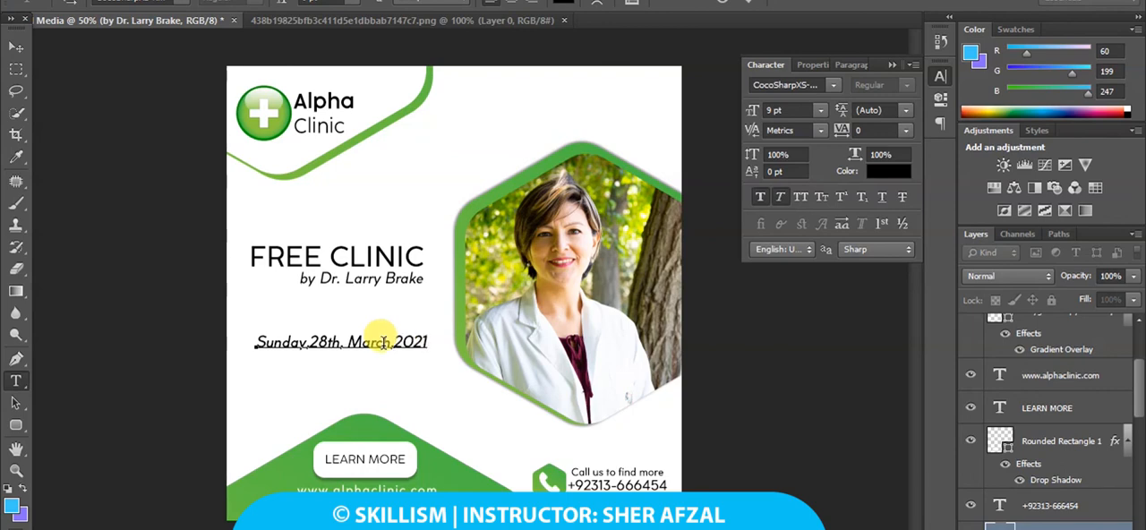
pyautogui.moveTo(309, 342); pyautogui.dragTo(219, 339)
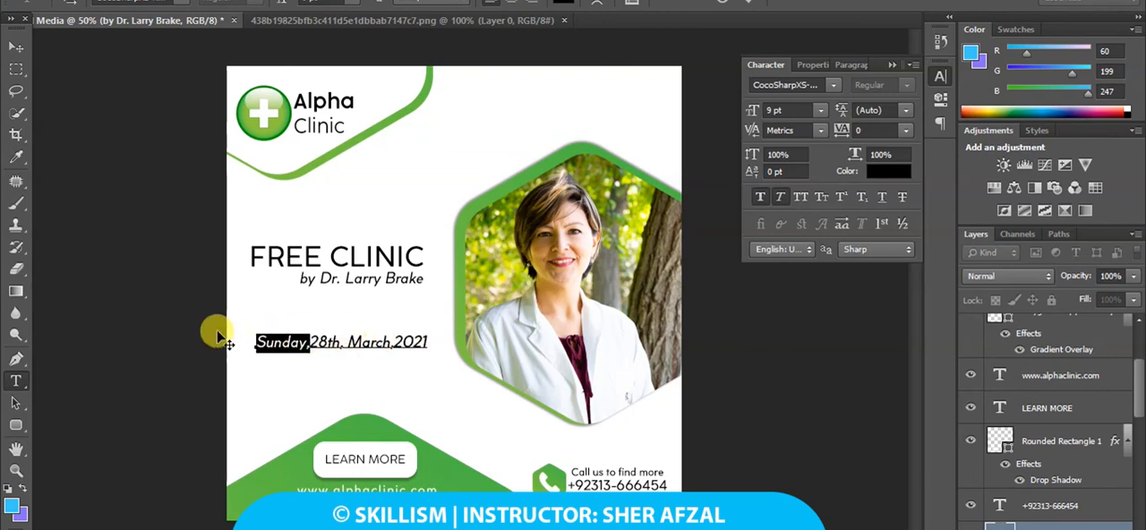
pyautogui.press('BackSpace')
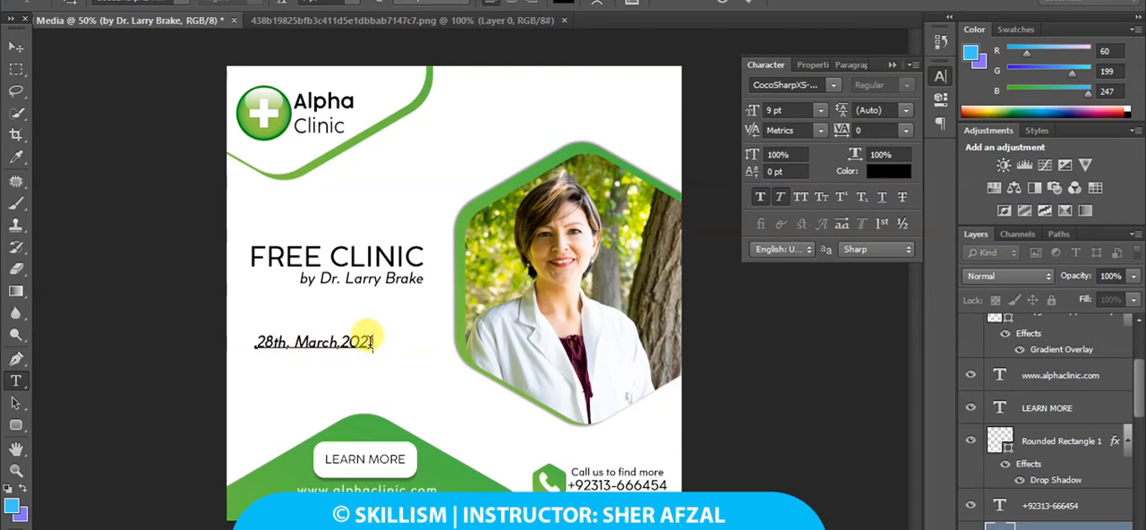
# Remove the faux italic from the date line and move it slightly up toward the doctor's name line.
pyautogui.moveTo(372, 341); pyautogui.dragTo(202, 348)
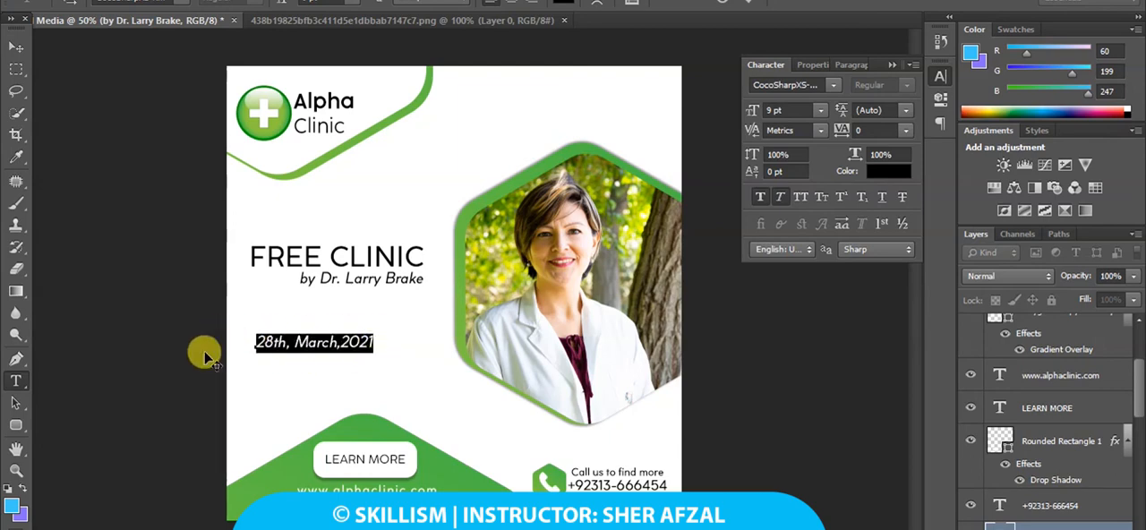
pyautogui.click(779, 200)
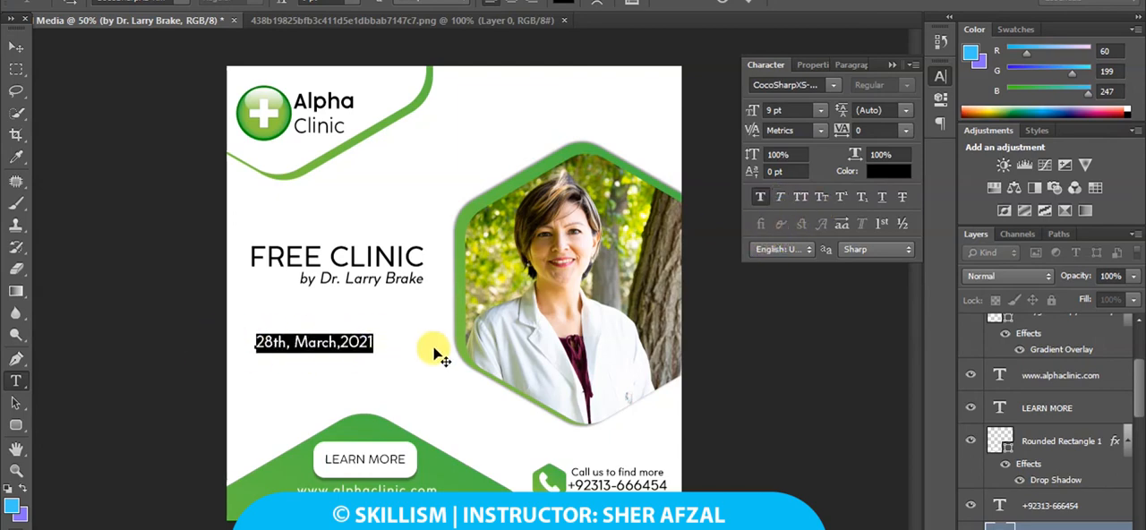
pyautogui.click(17, 46)
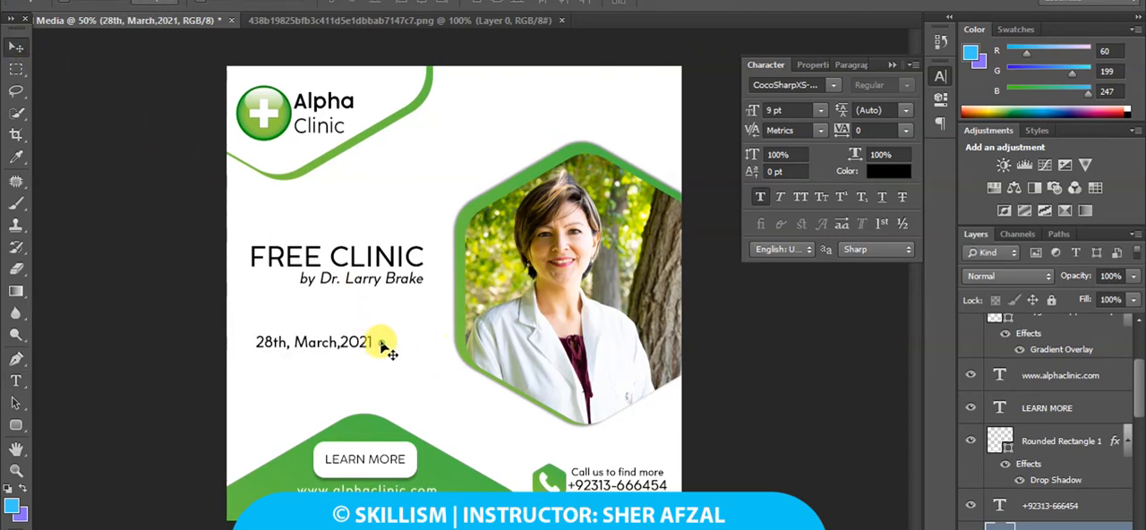
pyautogui.moveTo(382, 345); pyautogui.dragTo(379, 330)
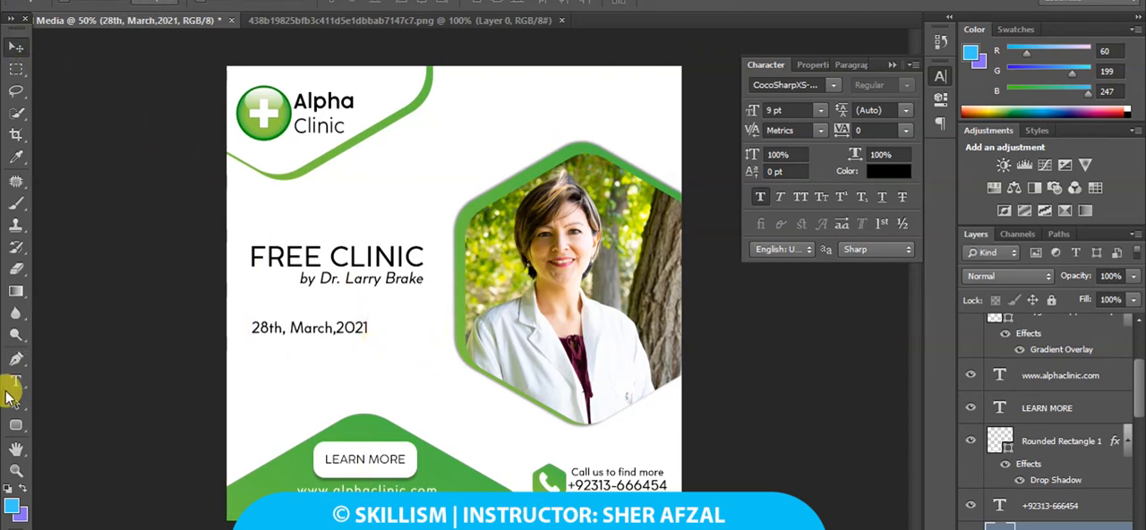
# Extend the date line with "at", add the venue's street address on a second line below, and nudge the text block slightly up.
pyautogui.click(16, 381)
pyautogui.click(367, 330)
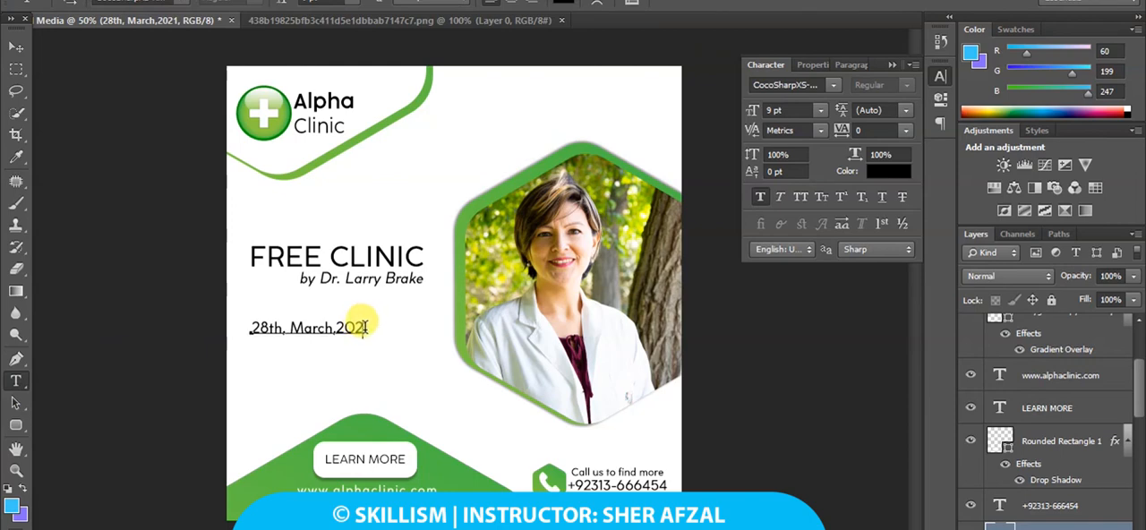
pyautogui.write('at')
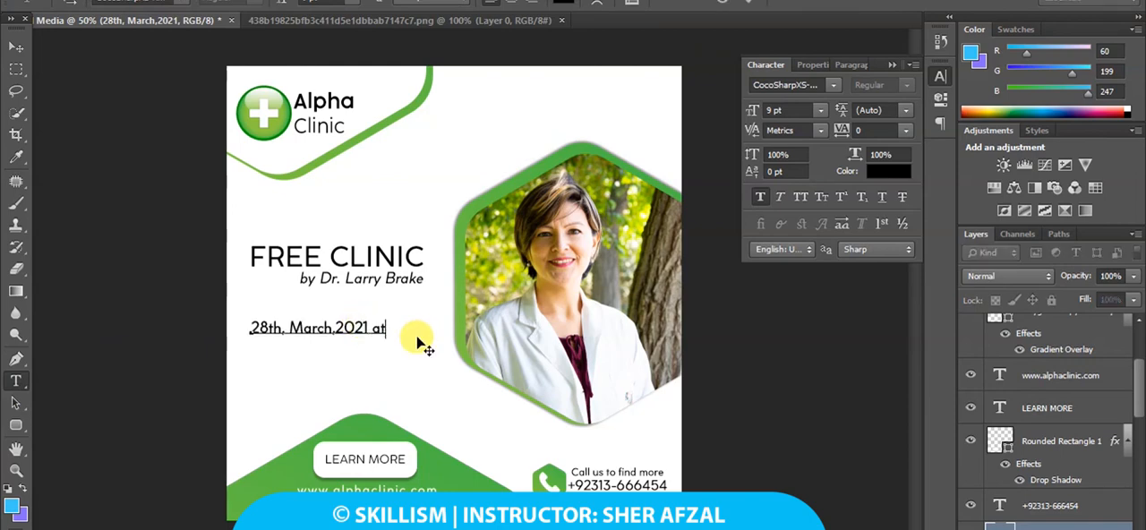
pyautogui.press('Return')
pyautogui.write('Park View')
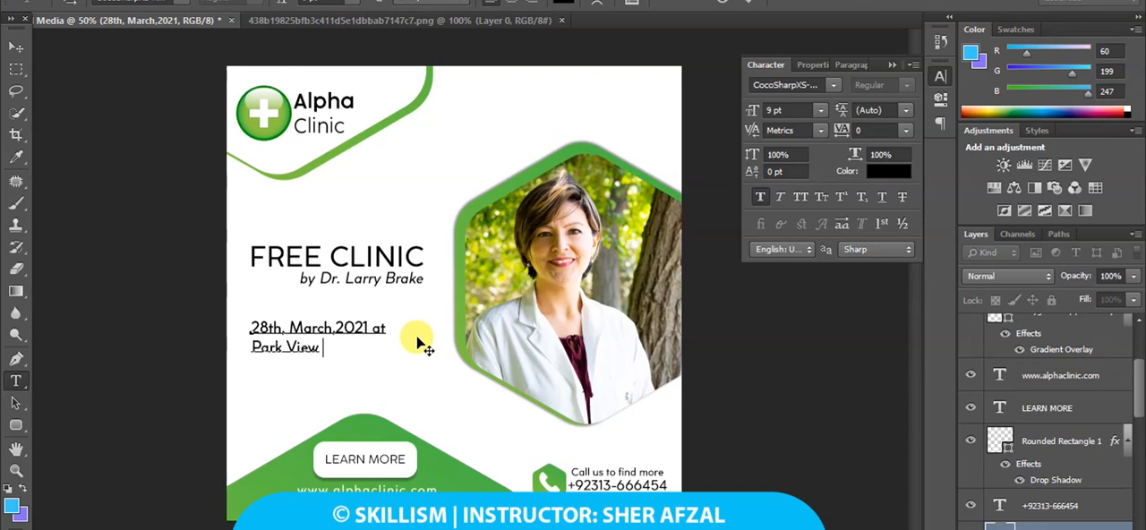
pyautogui.write(' Street.XYZ')
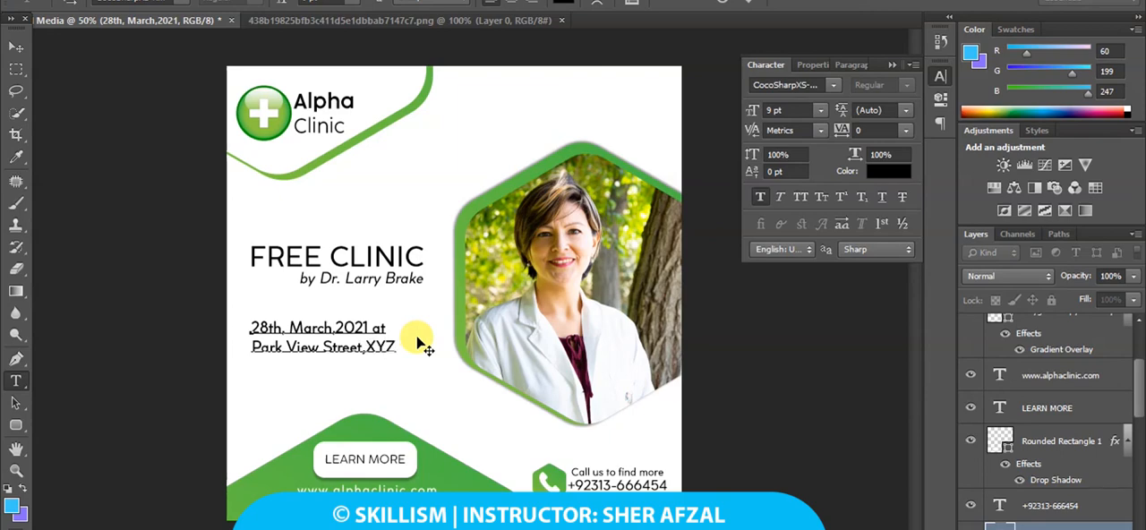
pyautogui.click(18, 48)
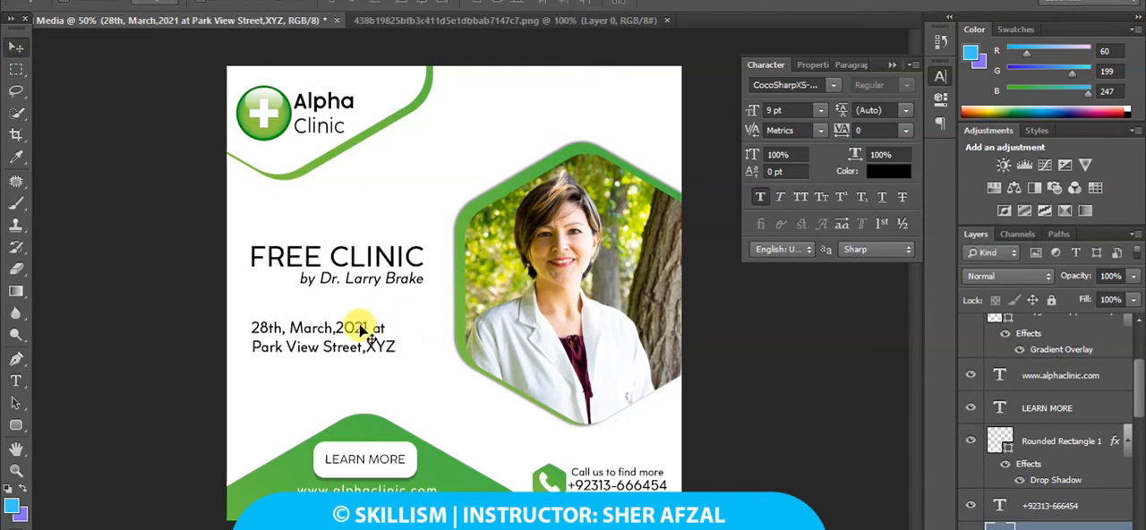
pyautogui.moveTo(361, 330); pyautogui.dragTo(361, 326)
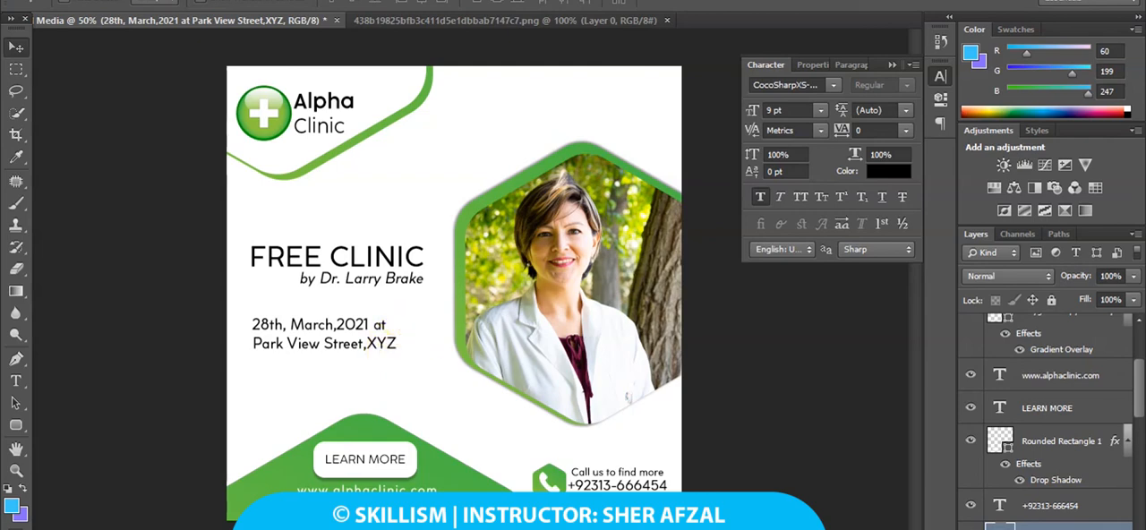
pyautogui.moveTo(960, 527)
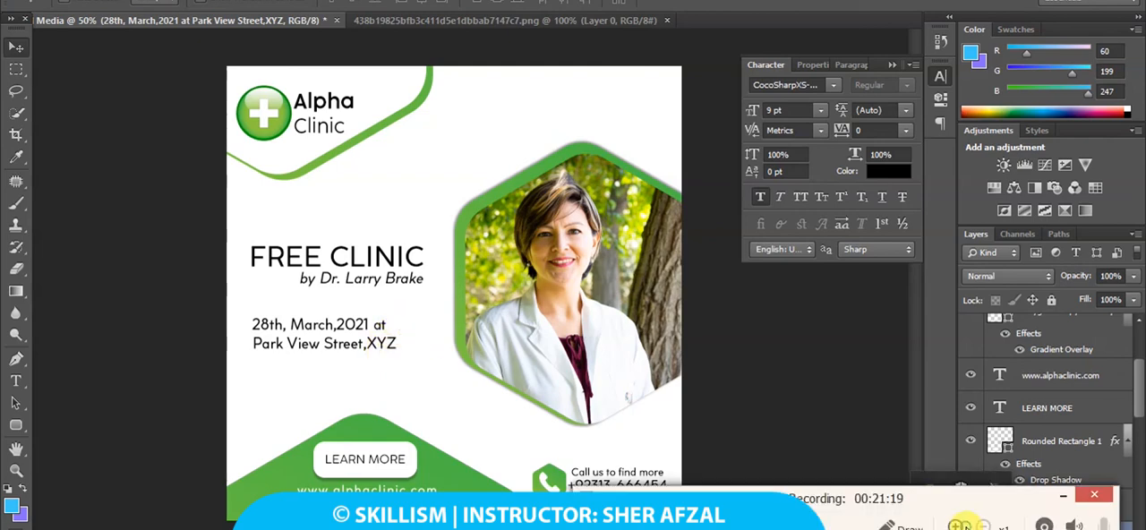